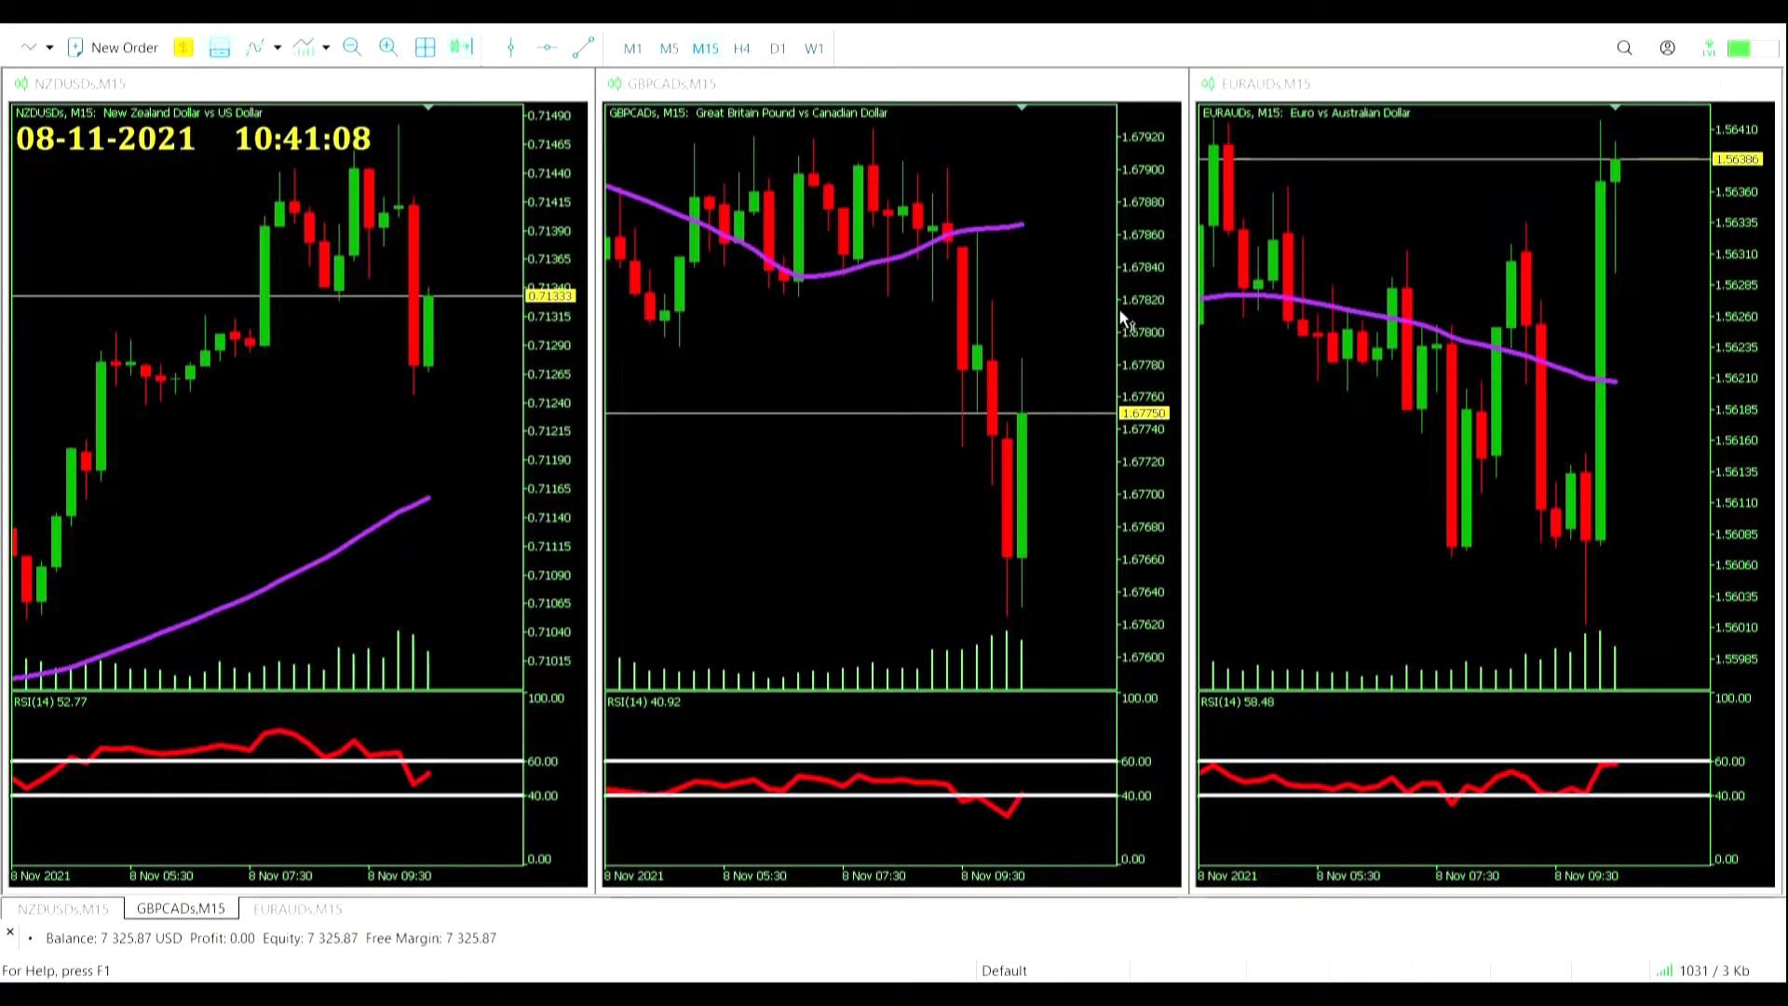
Step: Review the Moving Average's period, method and style parameters on the GBPCADs chart
{"action": "right_click", "coordinate": [870, 268]}
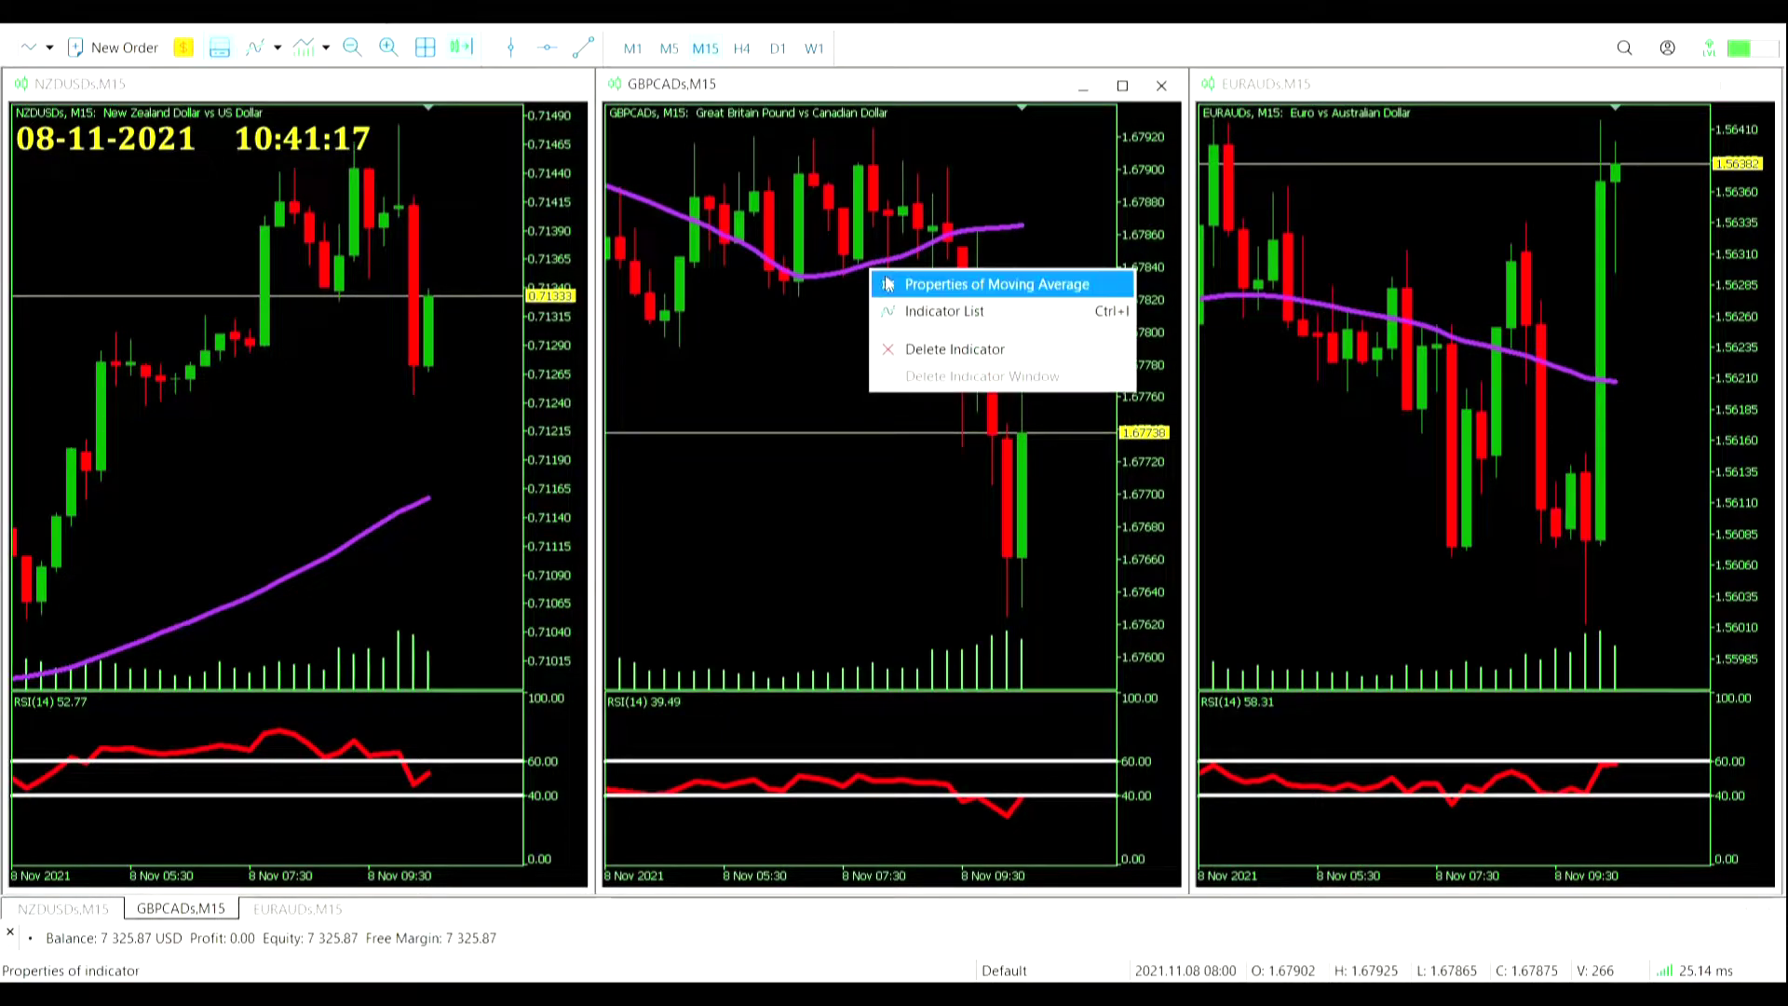
{"action": "left_click", "coordinate": [899, 280]}
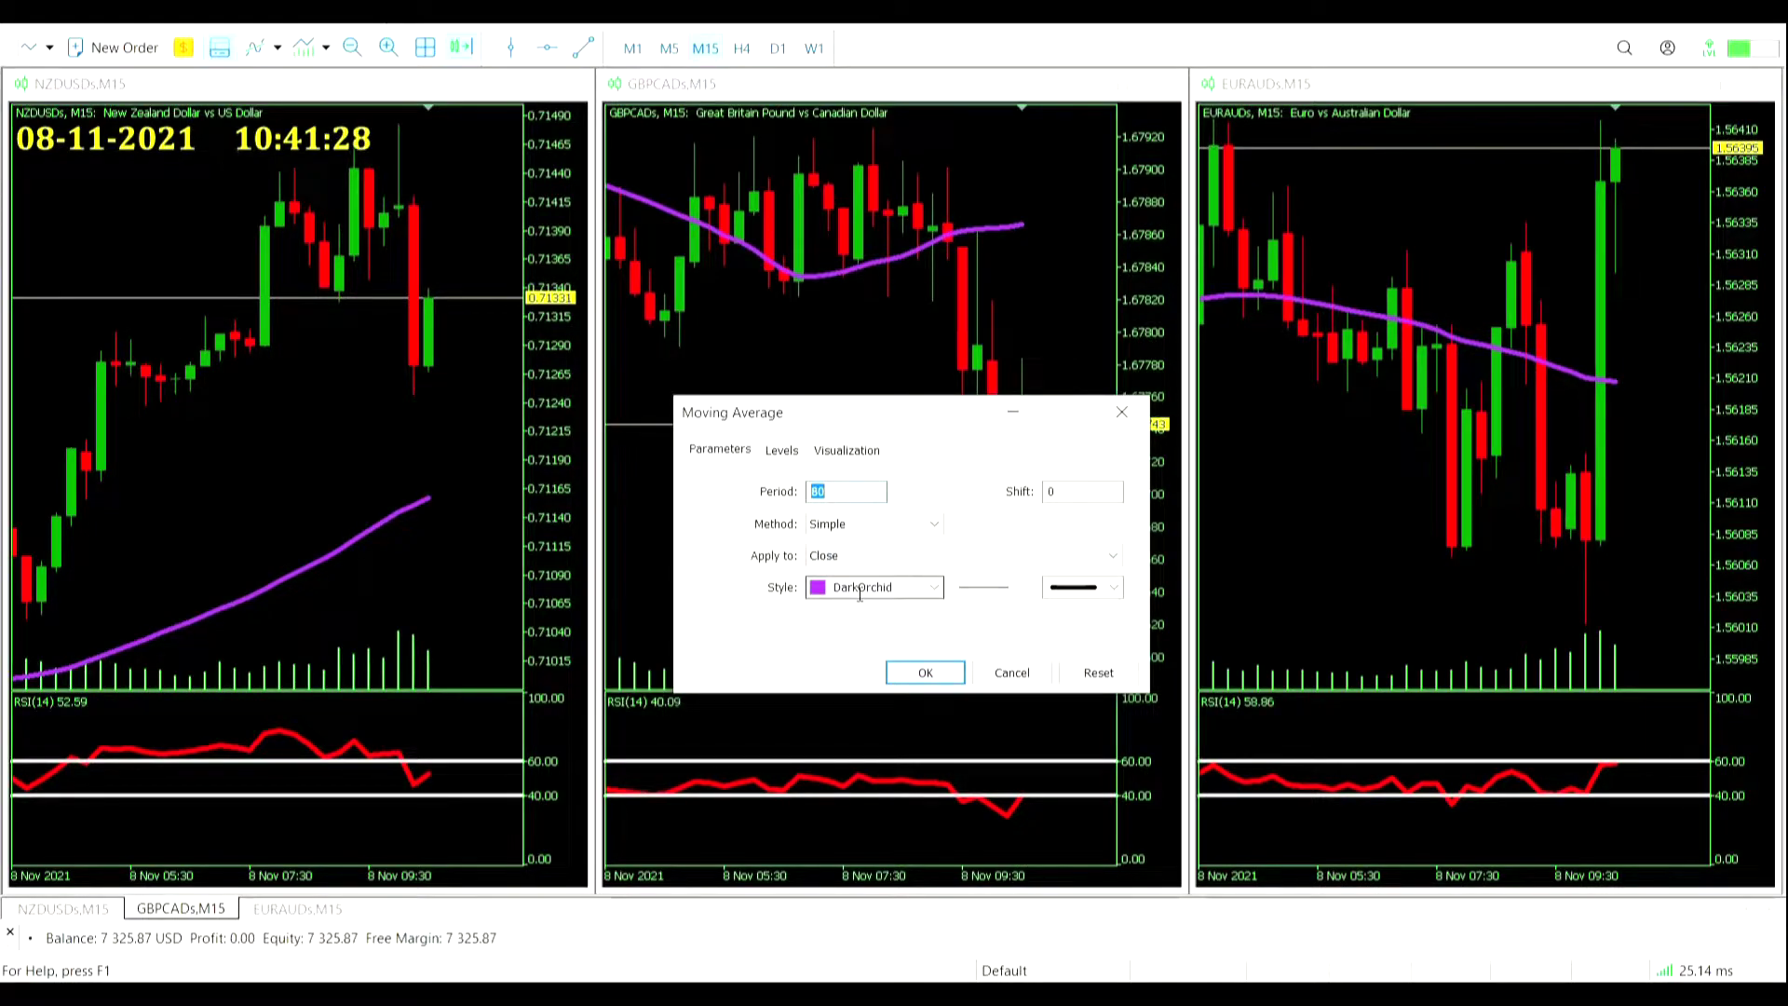
{"action": "left_click", "coordinate": [925, 673]}
Step: Review the levels and parameters of the Relative Strength Index on the GBPCADs chart, leaving its settings as they are
{"action": "right_click", "coordinate": [891, 777]}
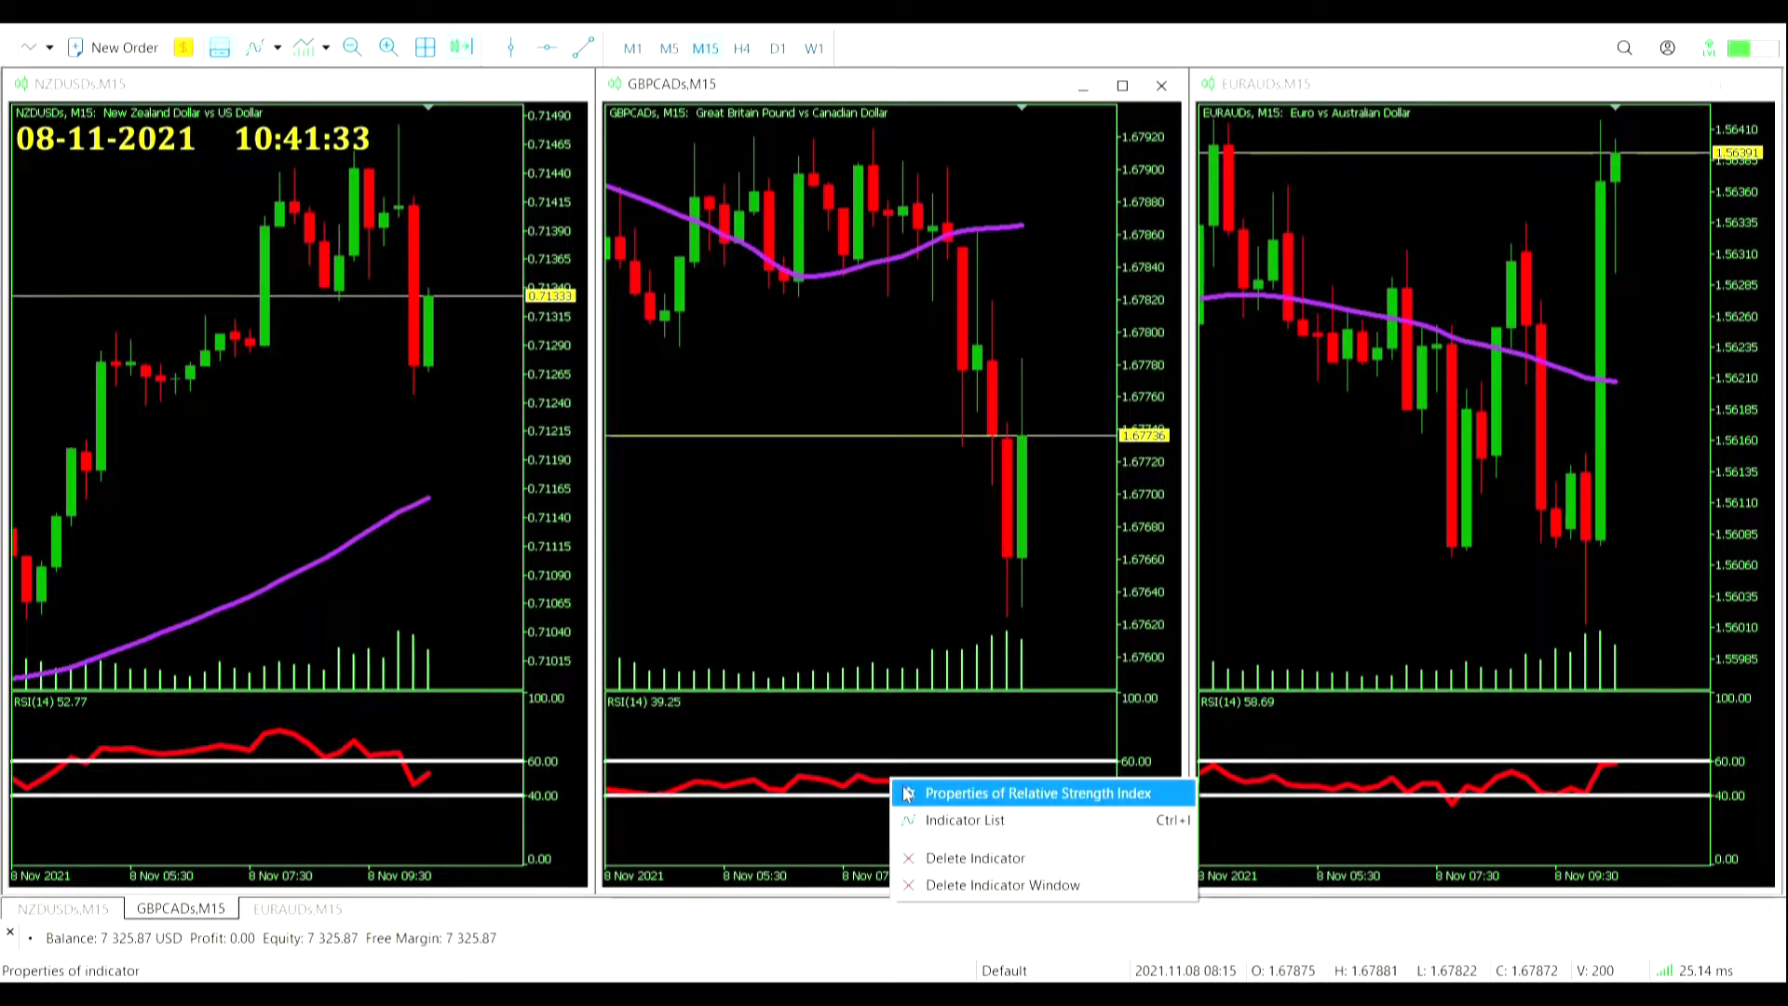
{"action": "left_click", "coordinate": [909, 785]}
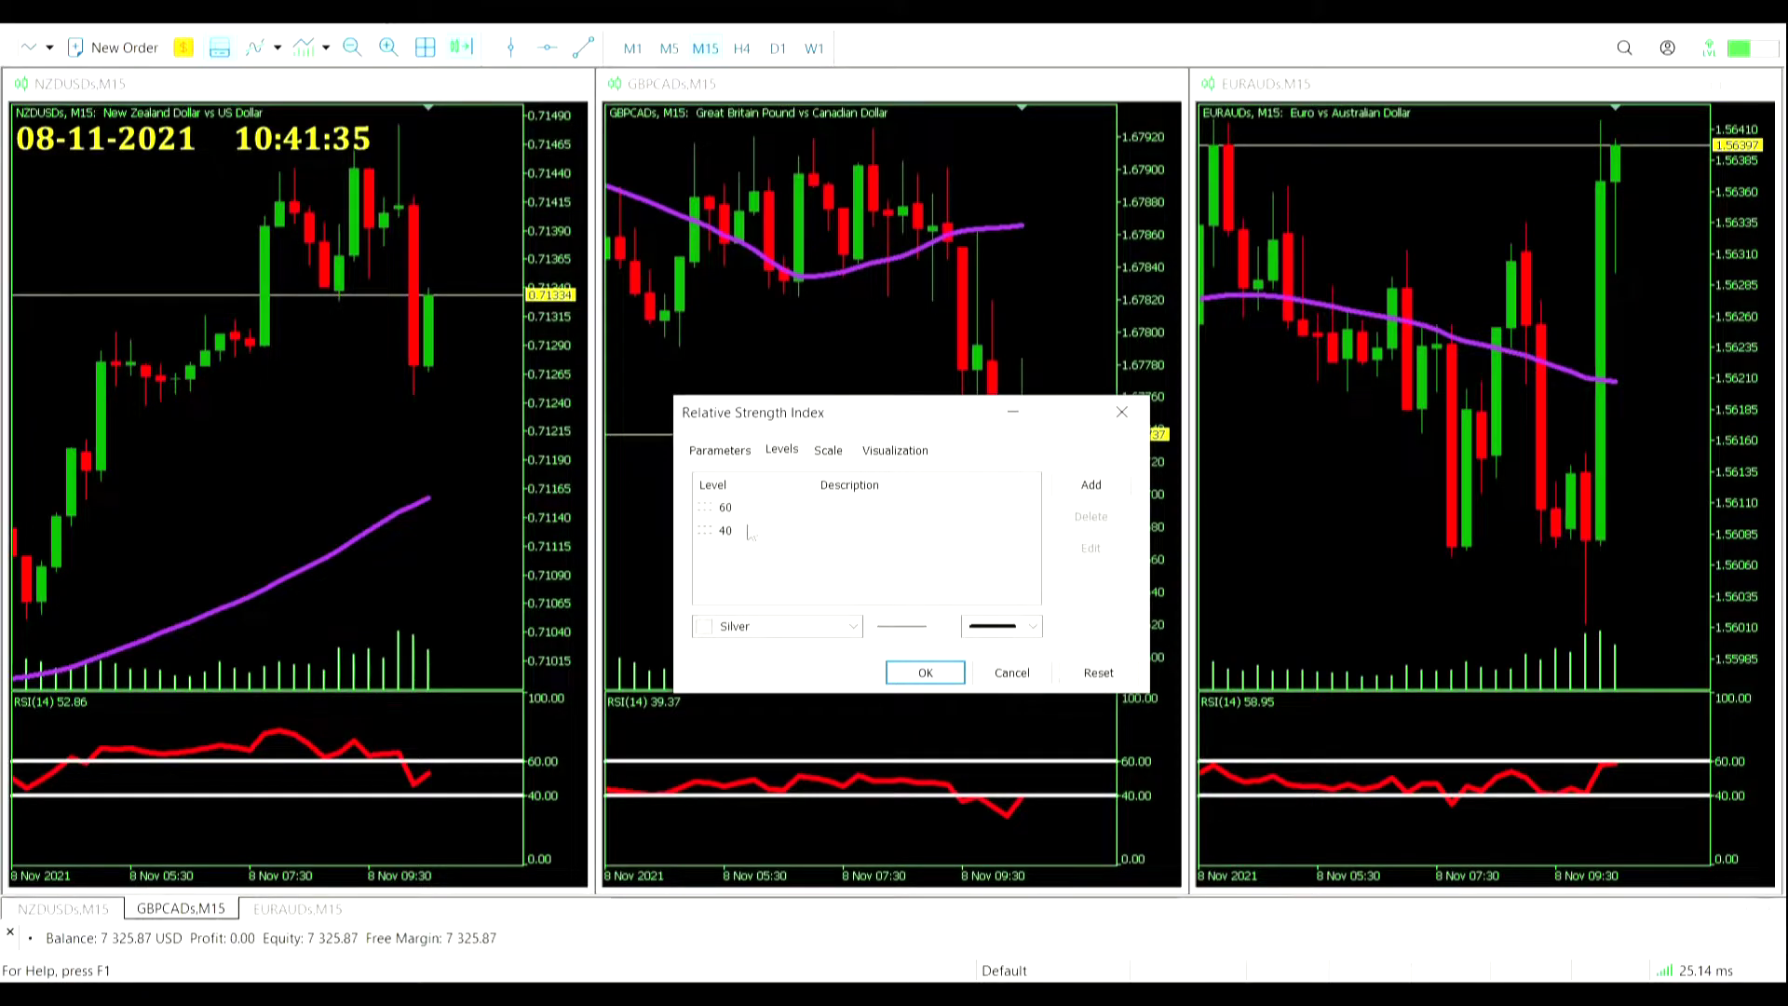
{"action": "left_click", "coordinate": [723, 450]}
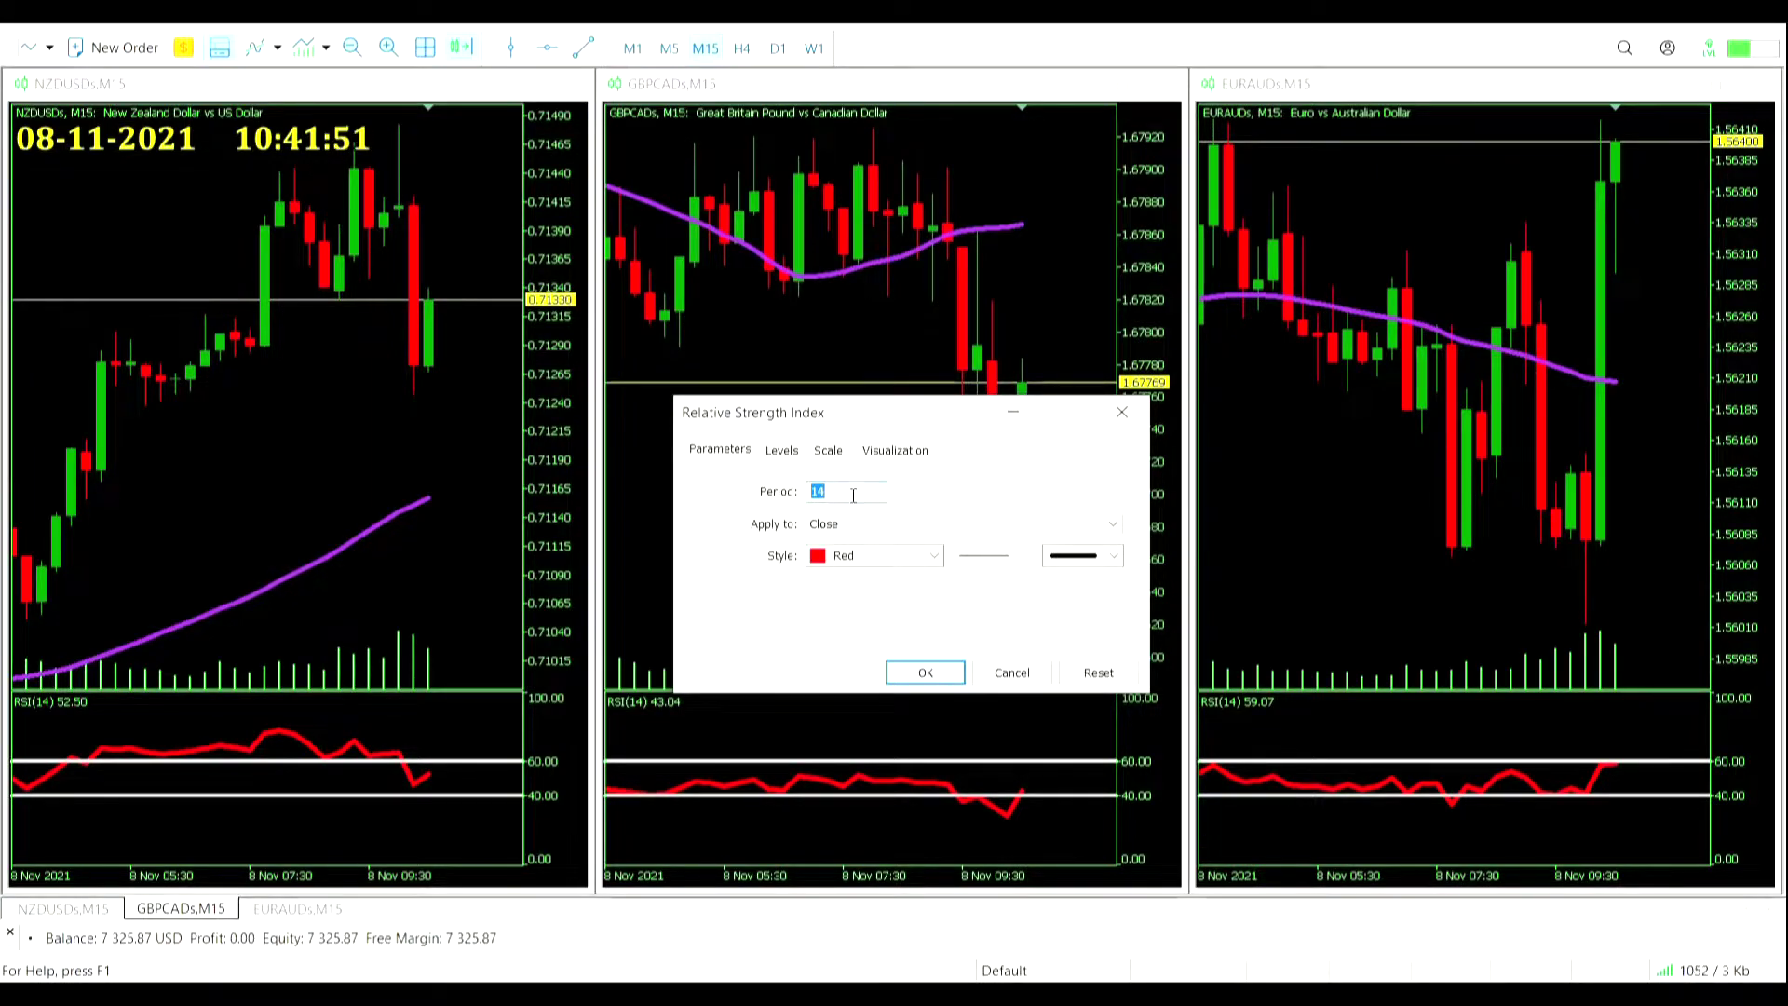
{"action": "left_click", "coordinate": [1013, 673]}
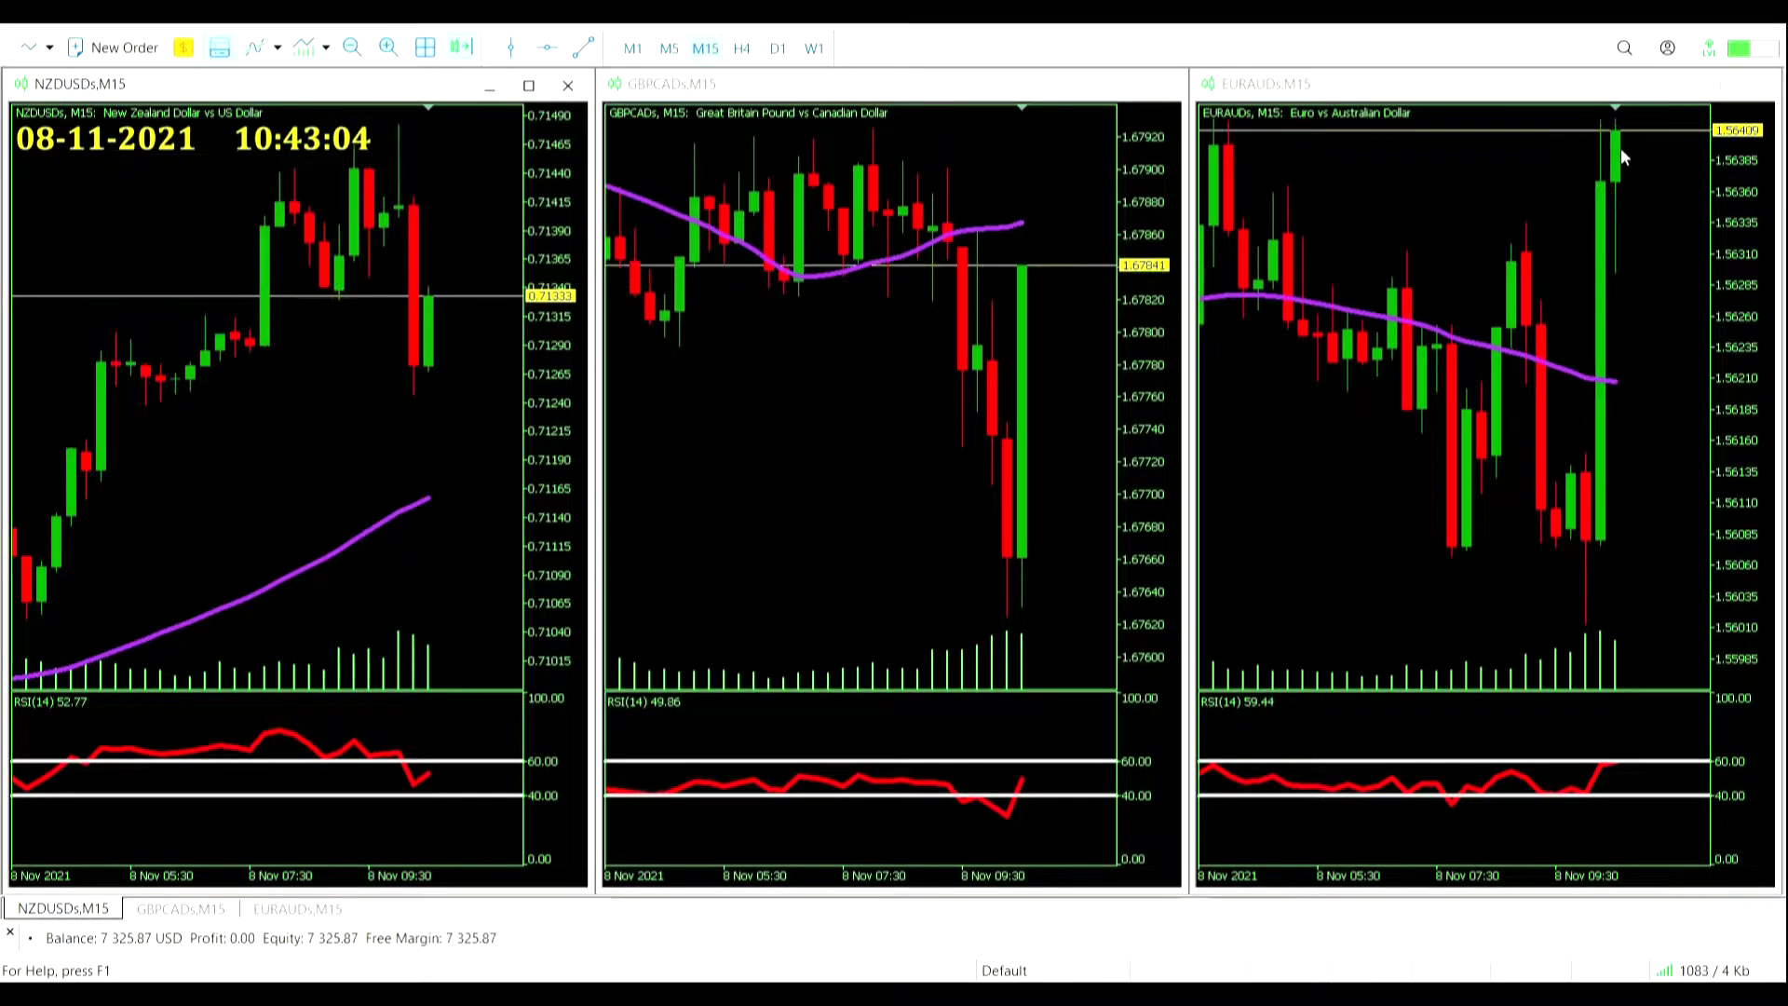
Step: Measure on the EURAUDs chart the distance from the latest swing low up to the recent high with the crosshair
{"action": "left_click", "coordinate": [1654, 300]}
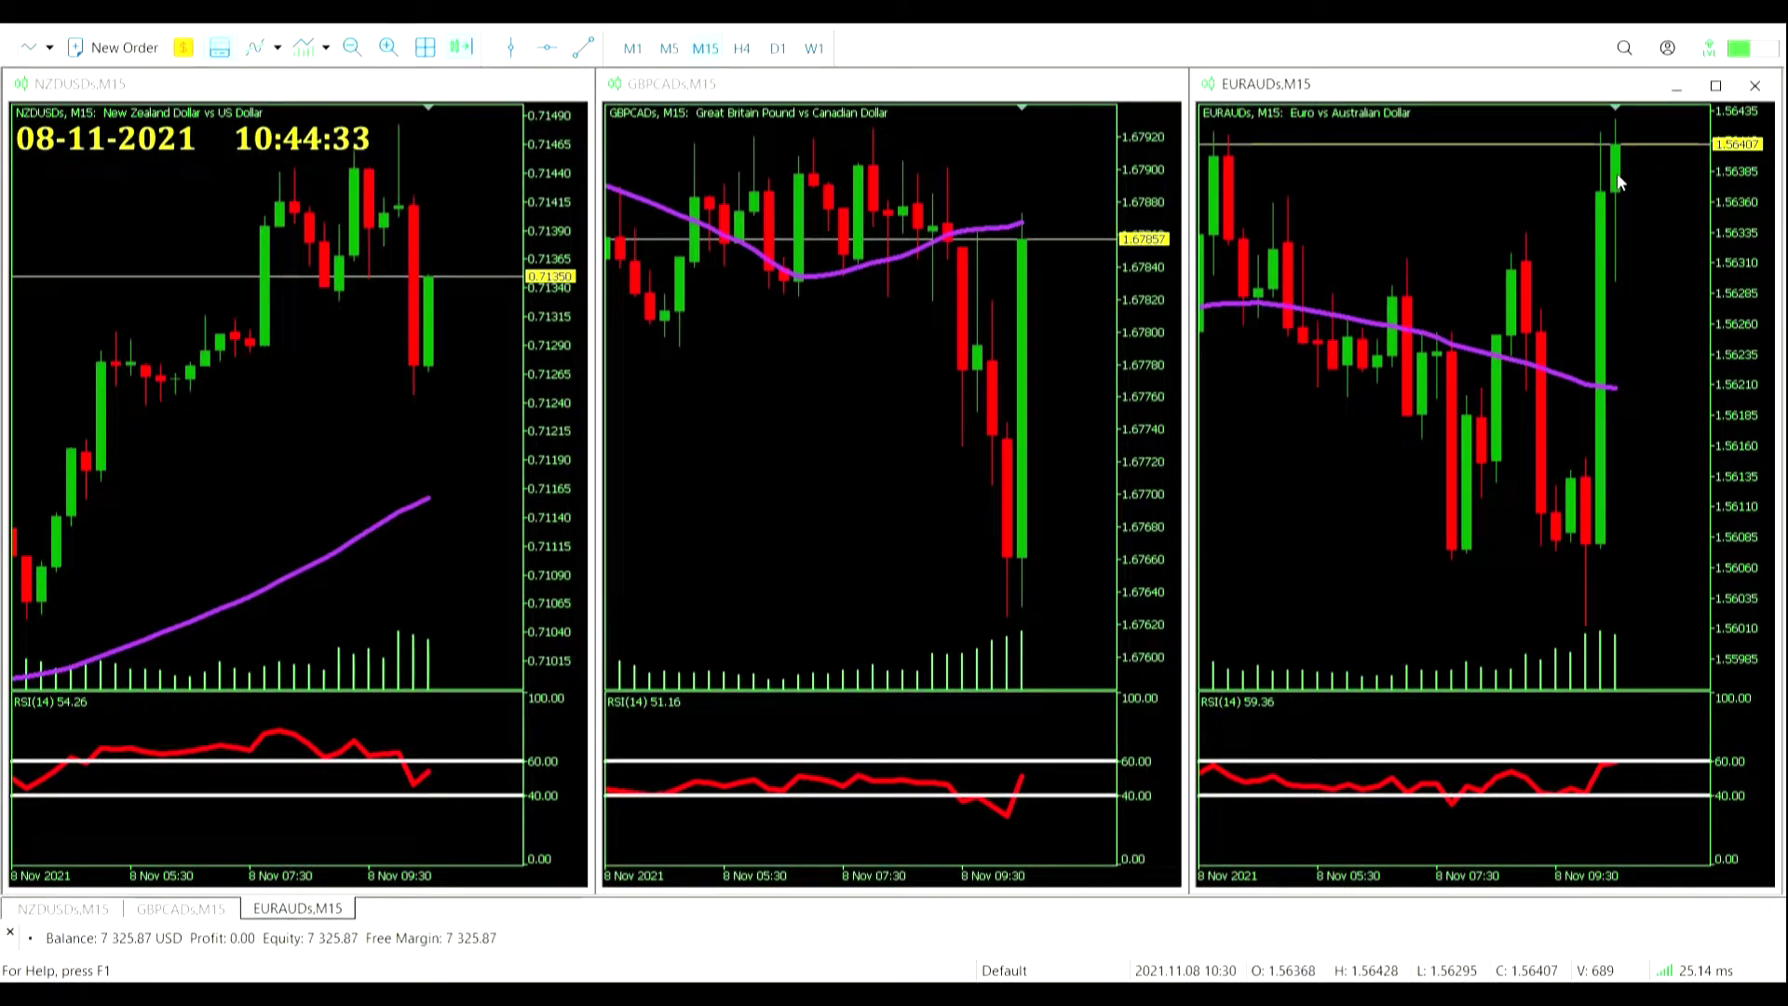
{"action": "middle_click", "coordinate": [1619, 129]}
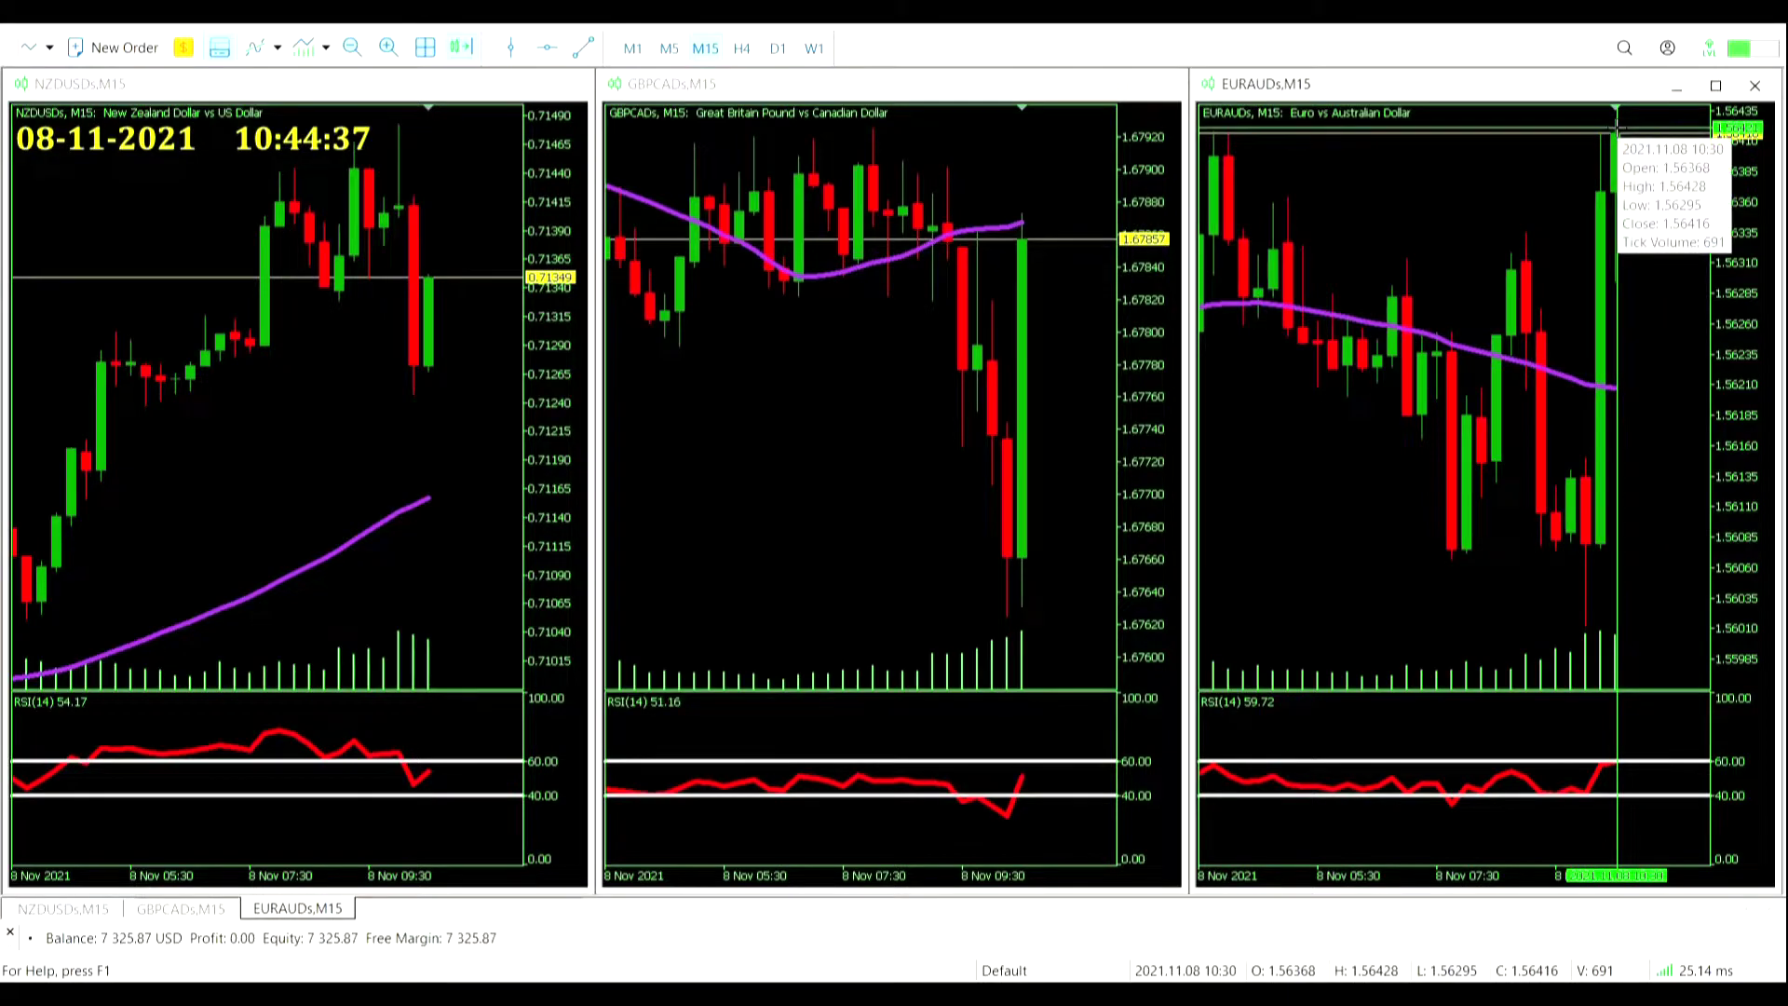
{"action": "left_click", "coordinate": [1606, 578]}
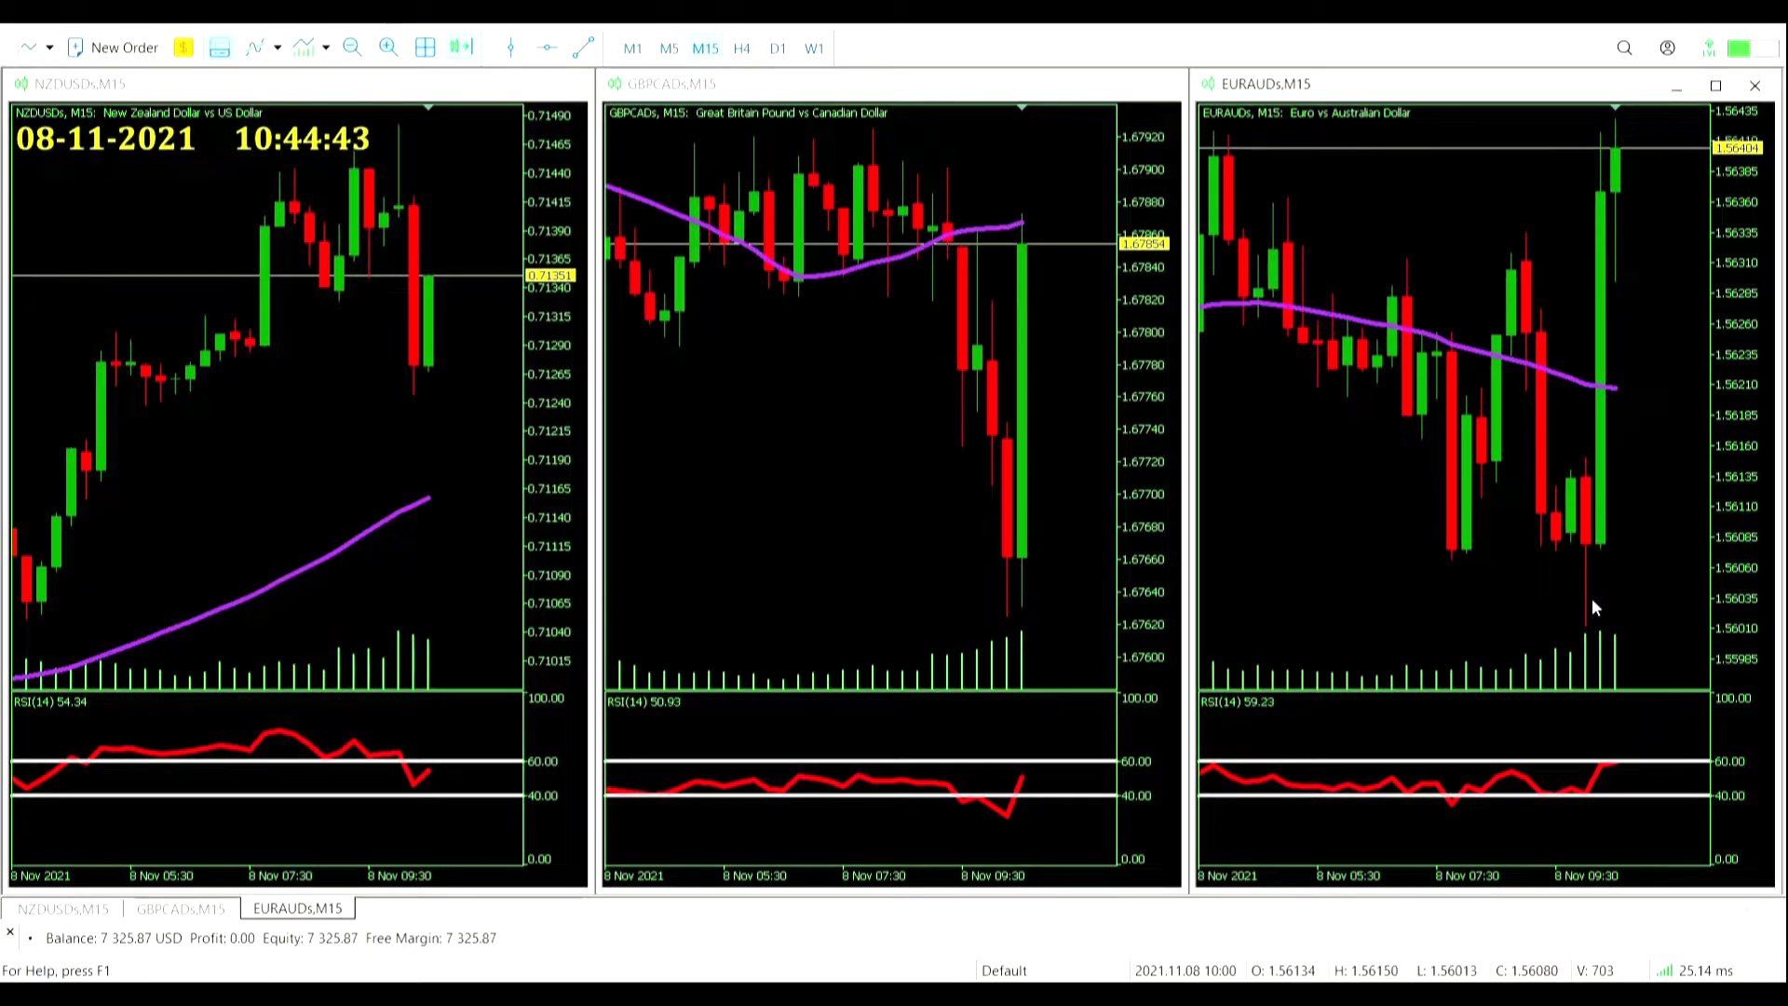
{"action": "middle_click", "coordinate": [1593, 606]}
{"action": "left_click_drag", "start_coordinate": [1591, 624], "coordinate": [1637, 145]}
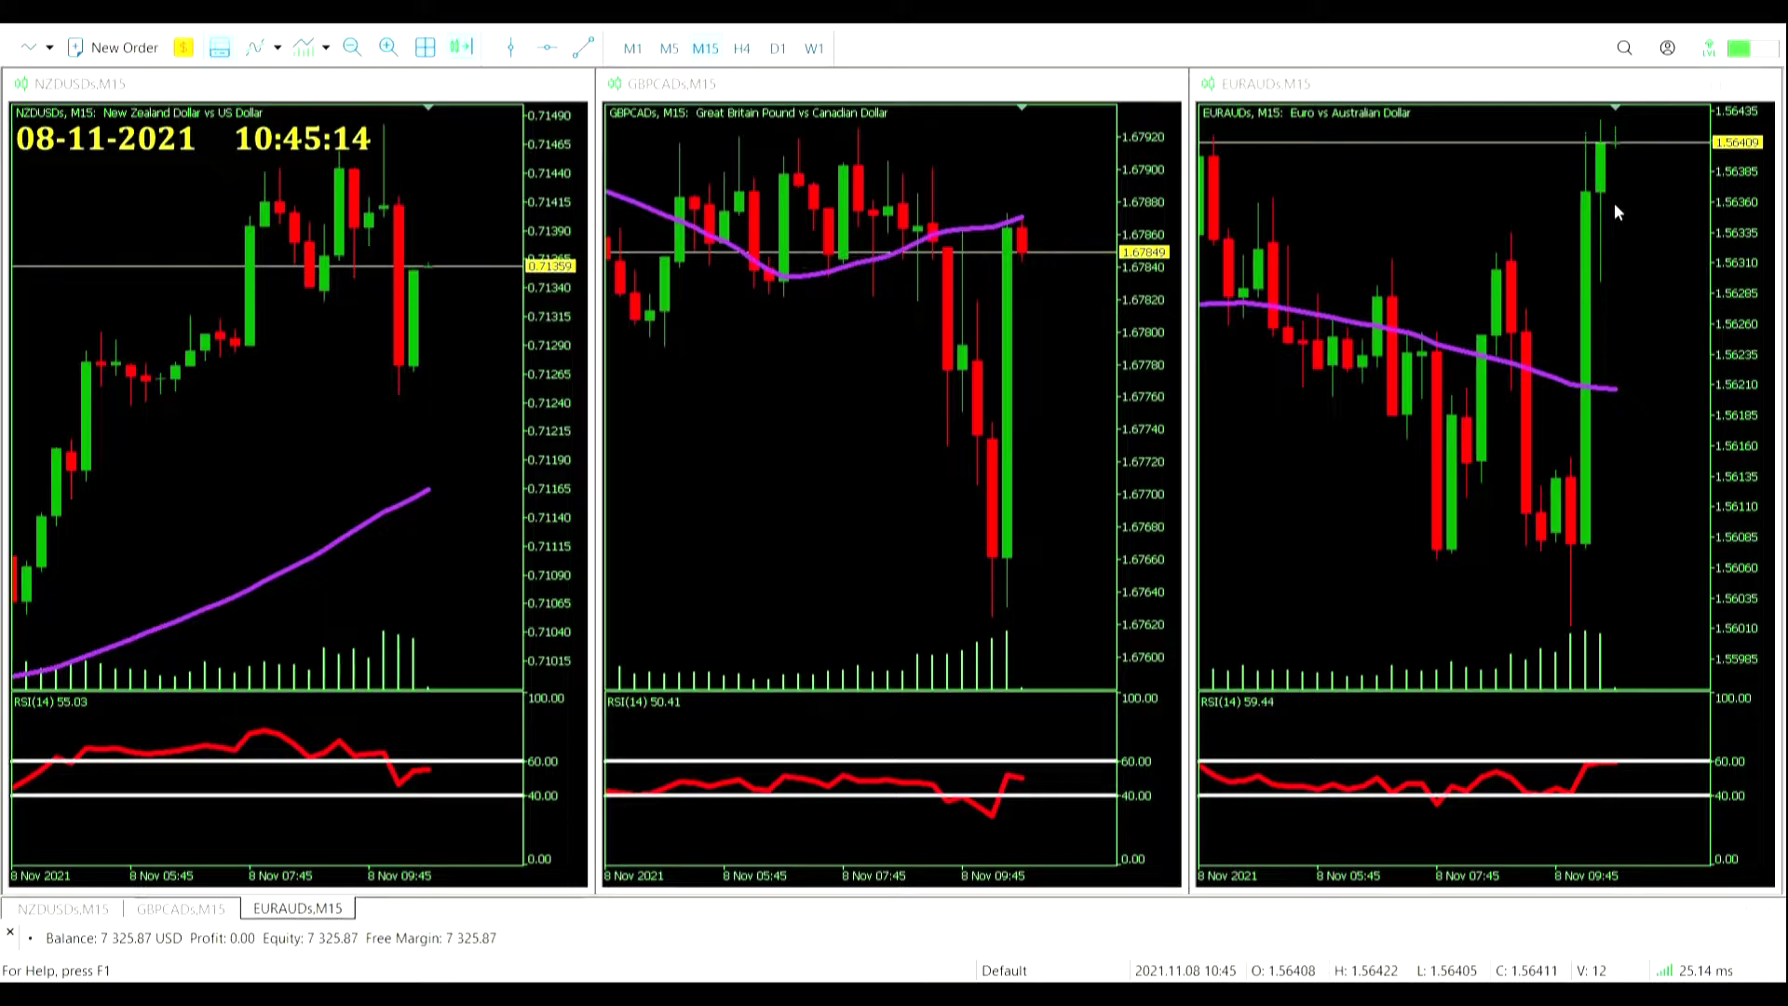
Step: Check the economic calendar's events for Monday, 8 November, and the latest RSI reading on the GBPCADs chart
{"action": "key", "text": "ctrl+t"}
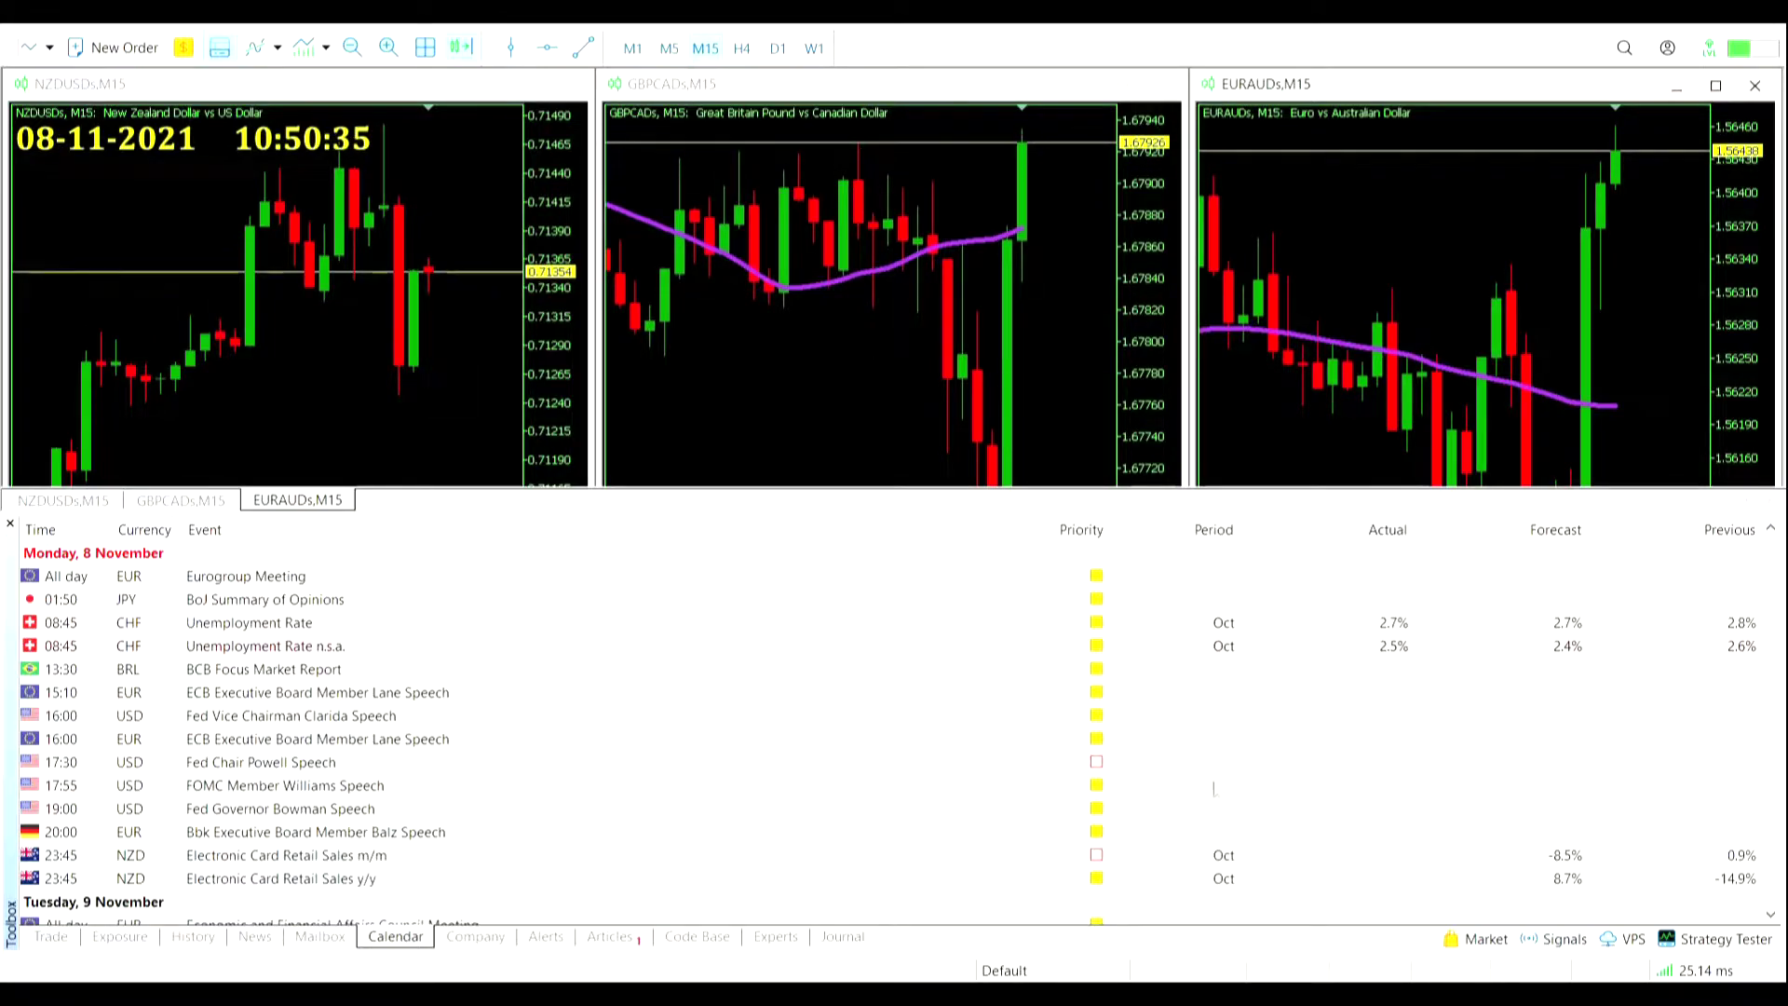
{"action": "left_click", "coordinate": [393, 936]}
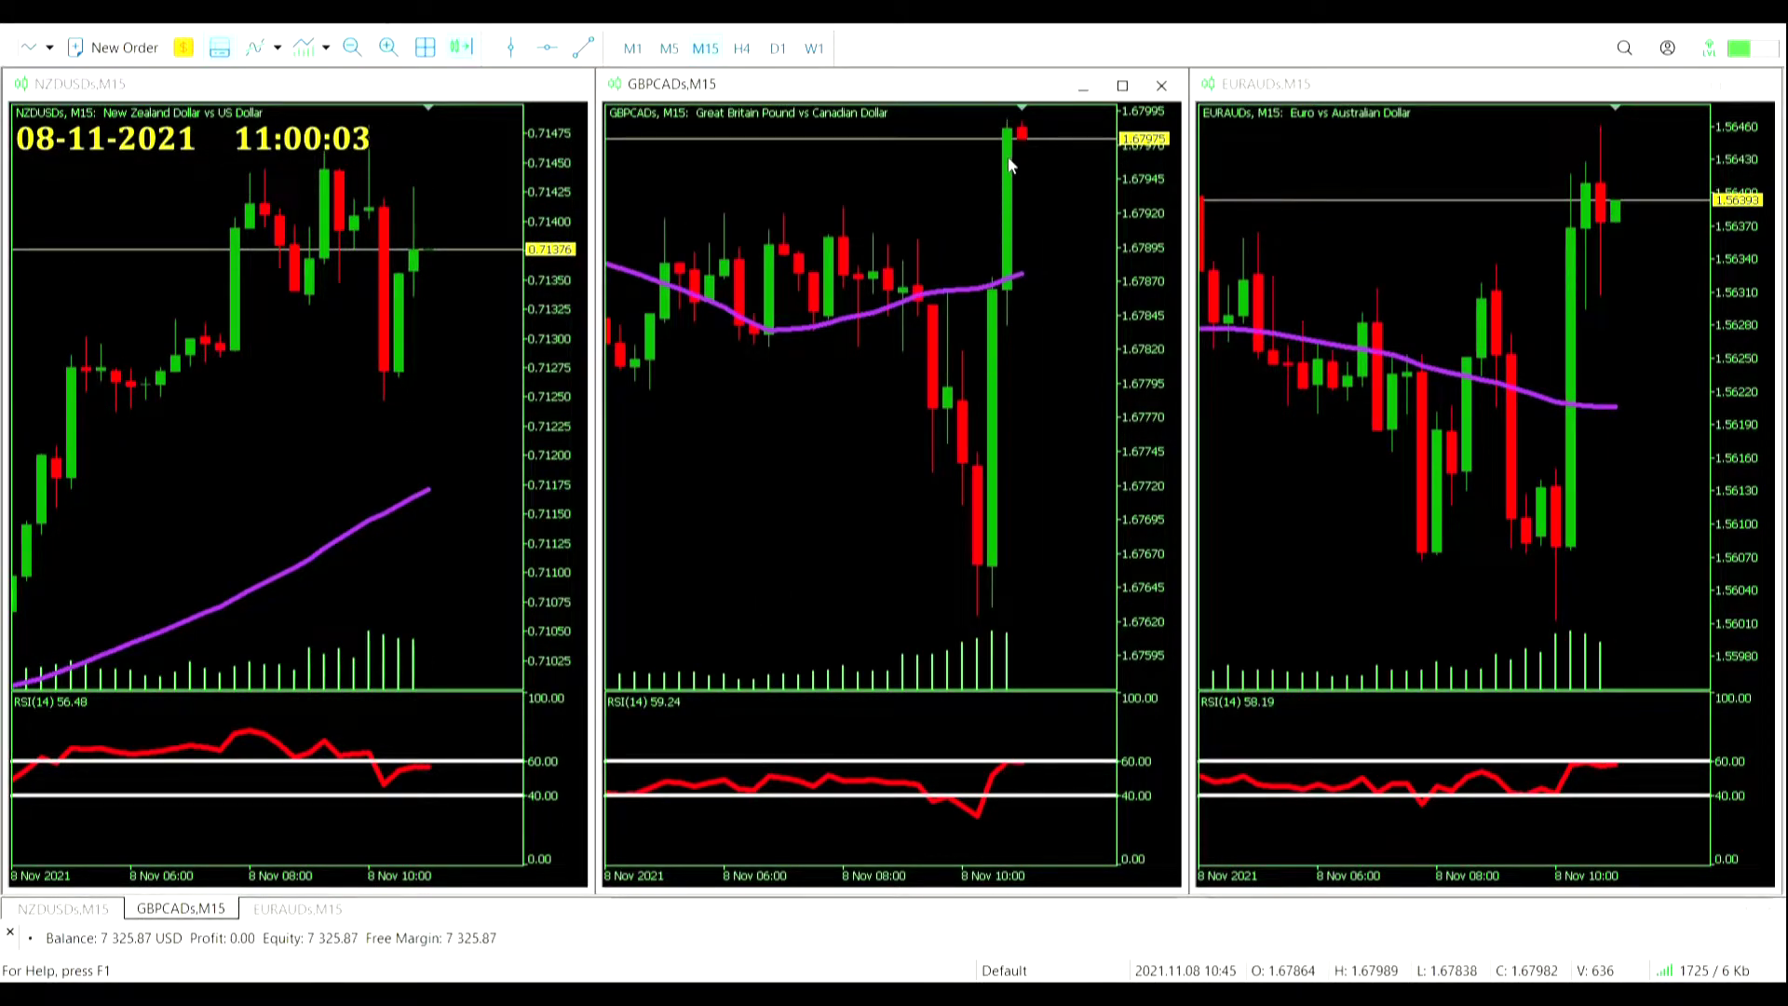
{"action": "mouse_move", "coordinate": [1010, 773]}
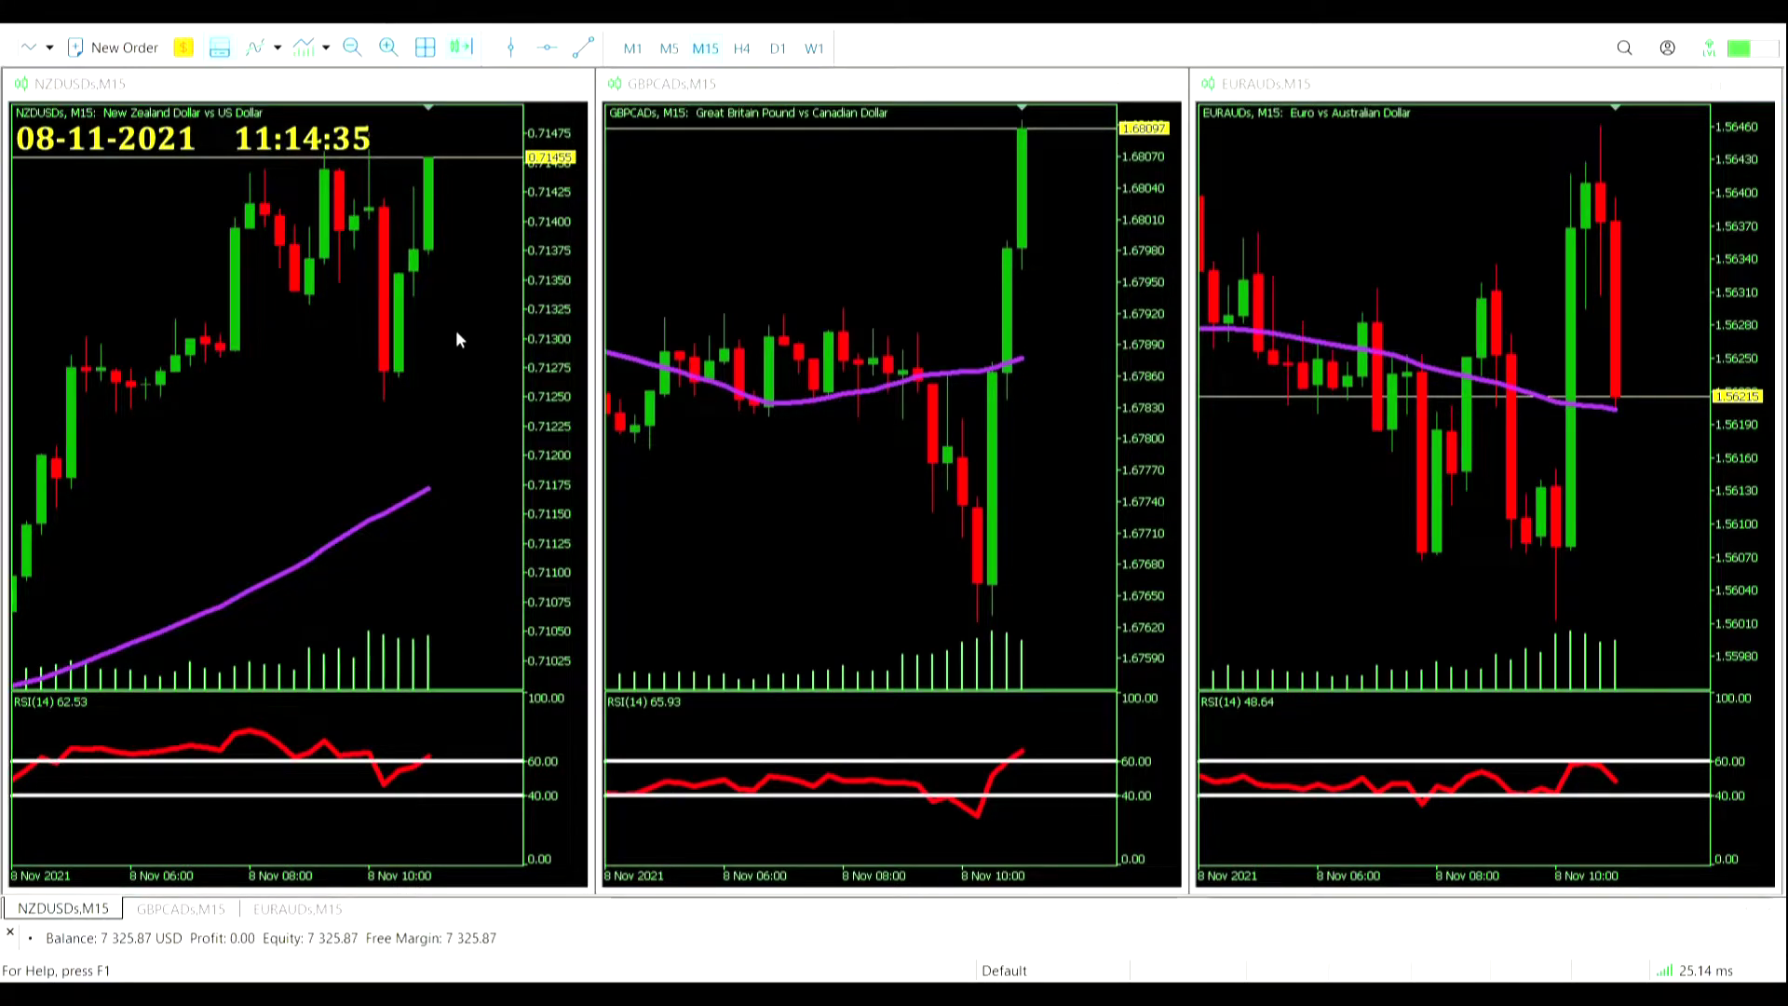
Step: Measure in points the rise from the latest swing low to the current price on the NZDUSDs and GBPCADs charts
{"action": "middle_click", "coordinate": [389, 399]}
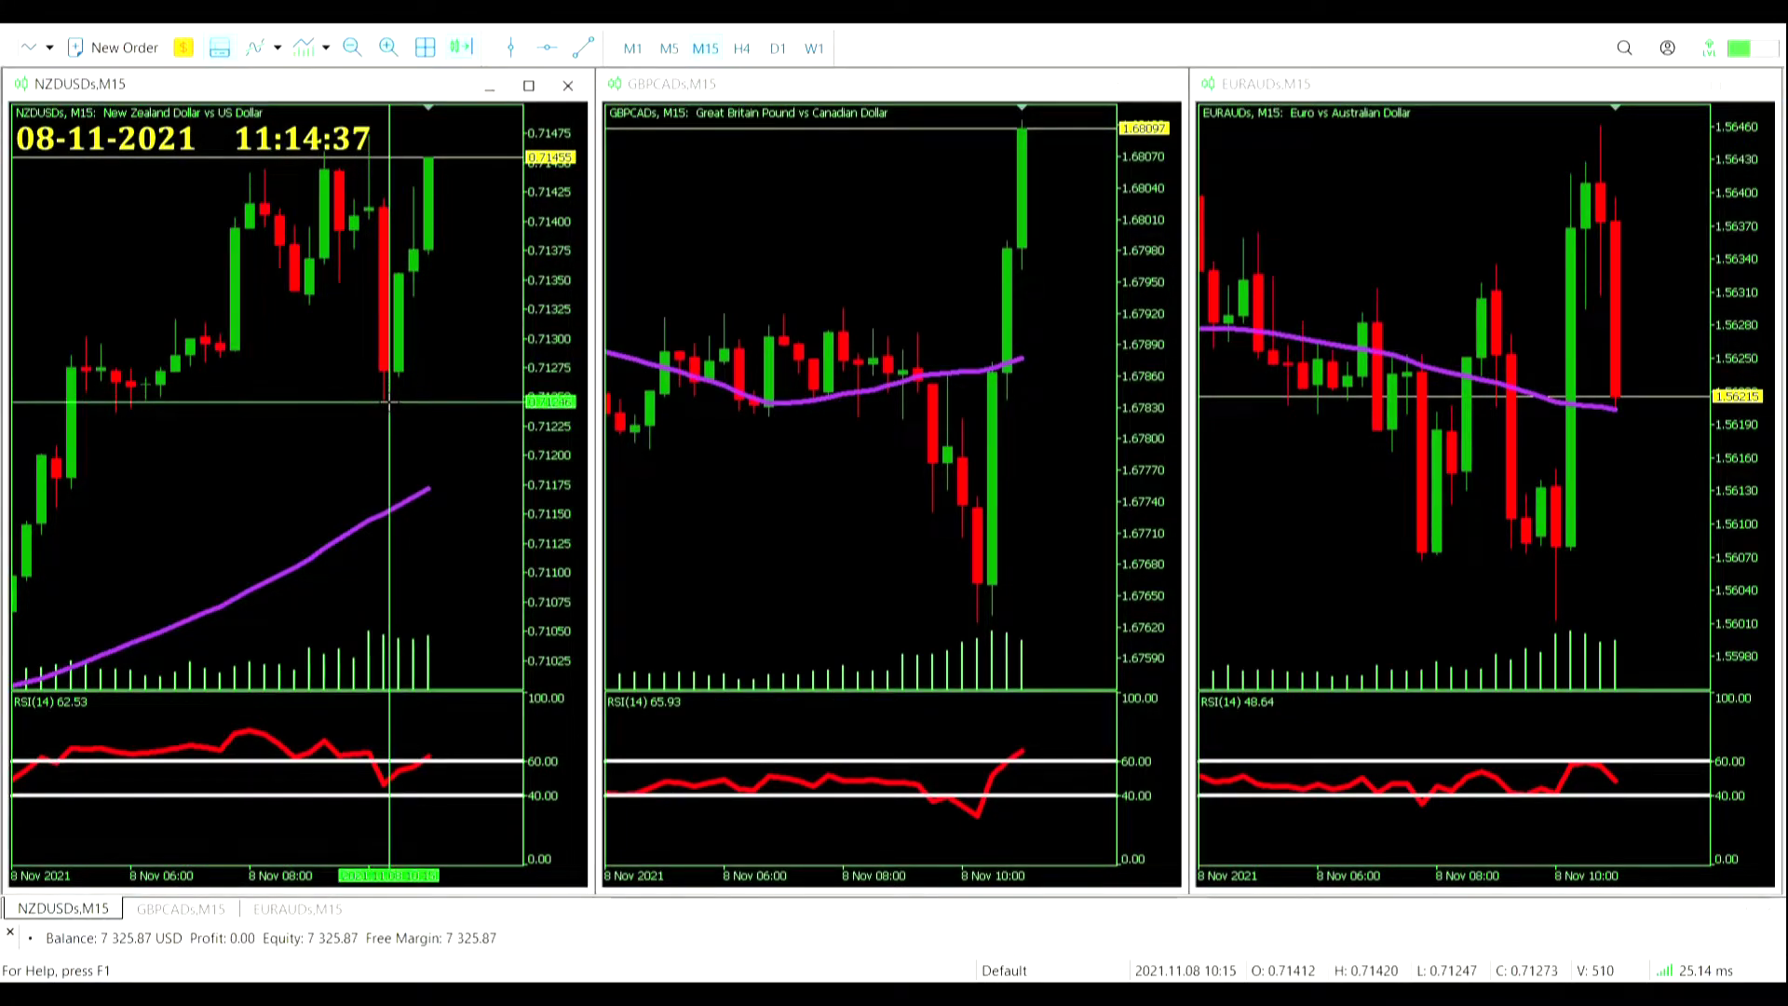
{"action": "left_click_drag", "start_coordinate": [389, 400], "coordinate": [452, 159]}
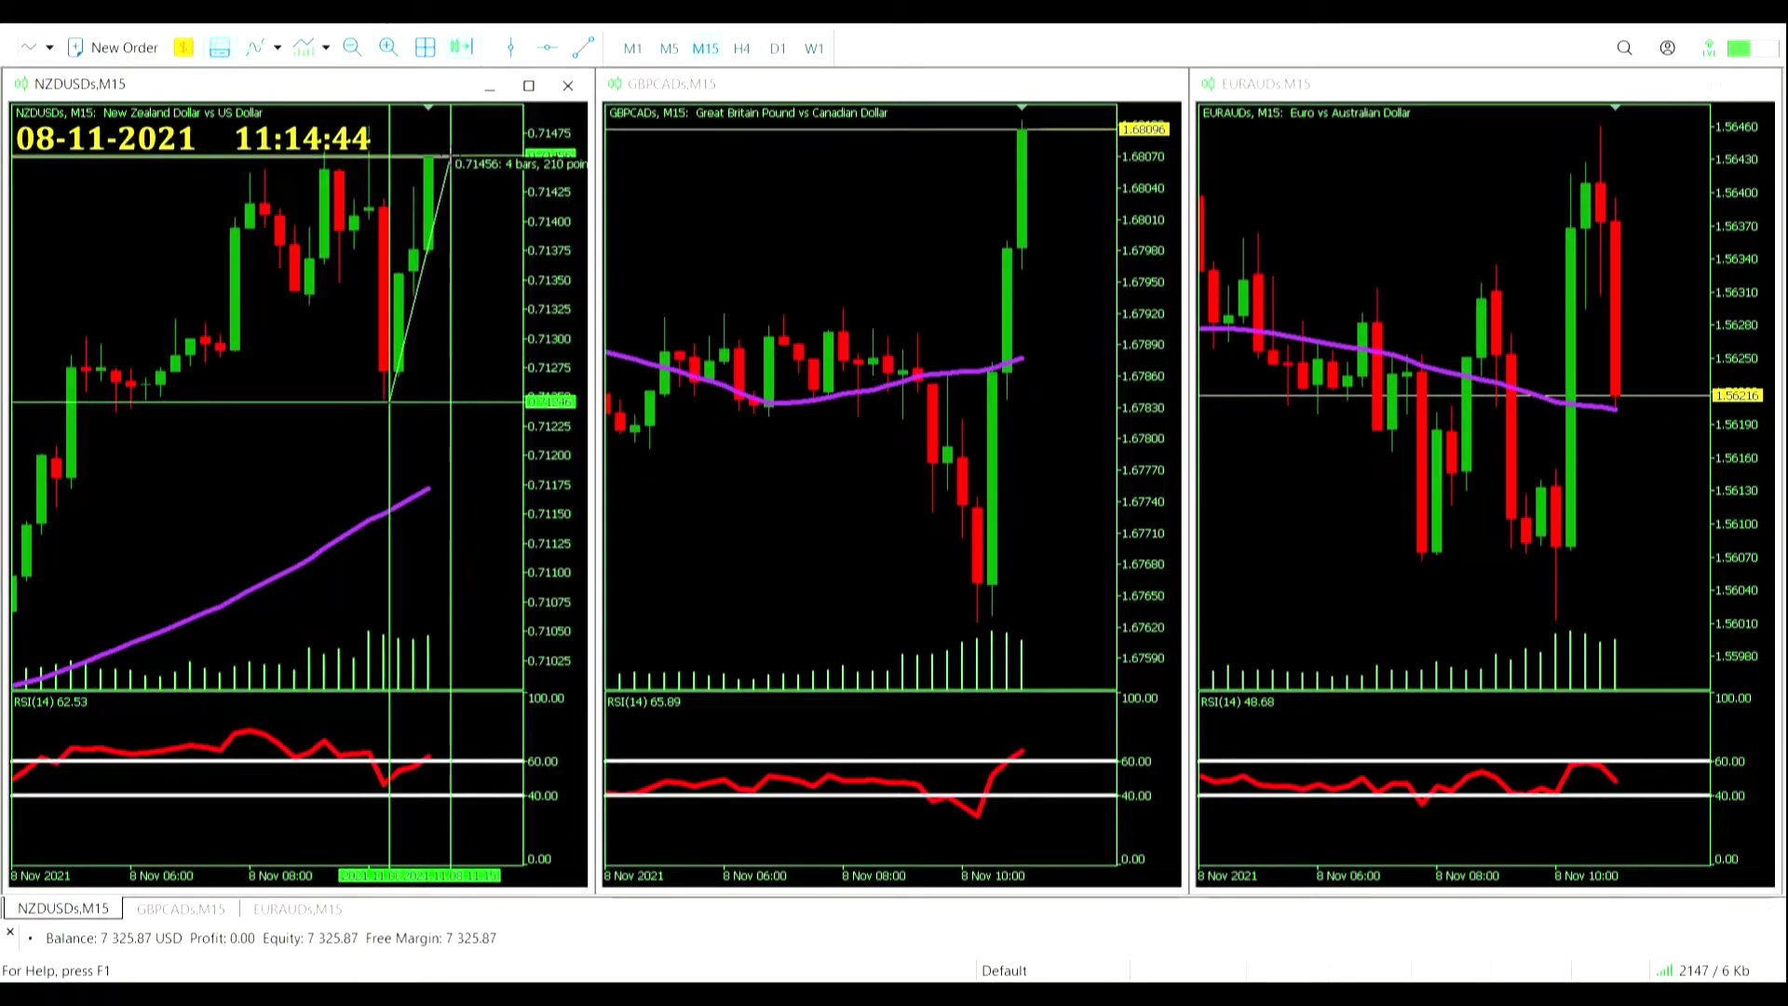
{"action": "left_click", "coordinate": [474, 166]}
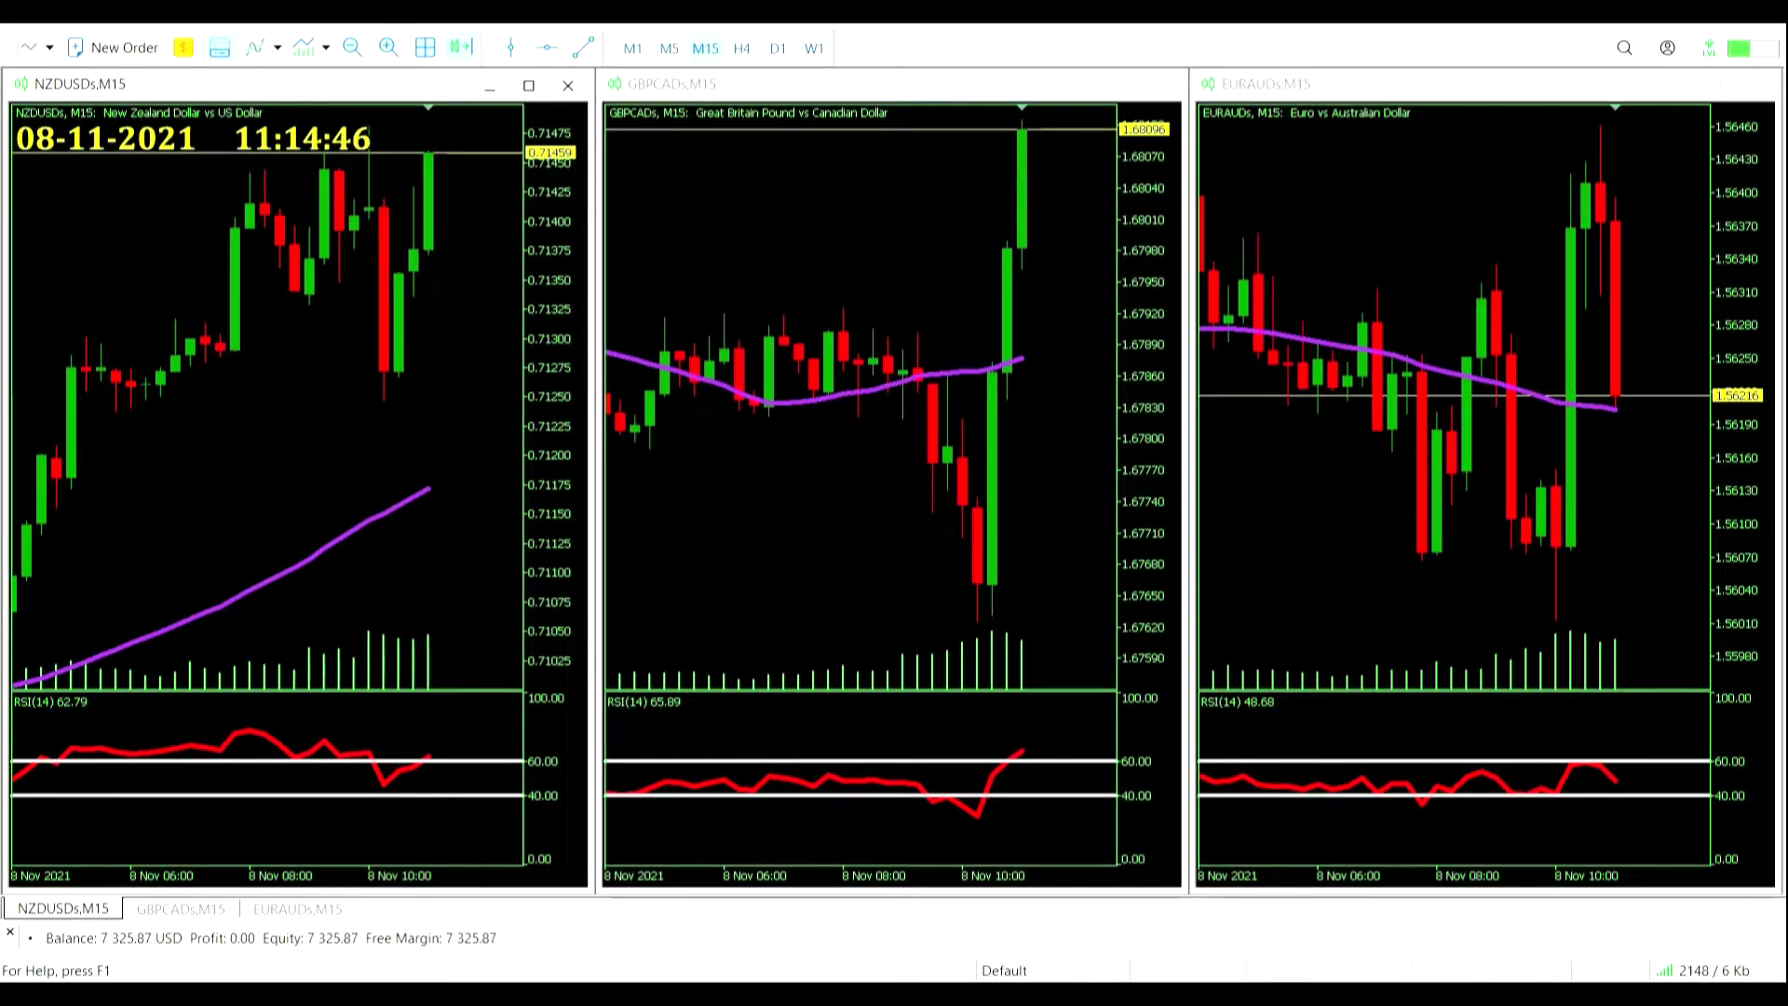
{"action": "middle_click", "coordinate": [977, 617]}
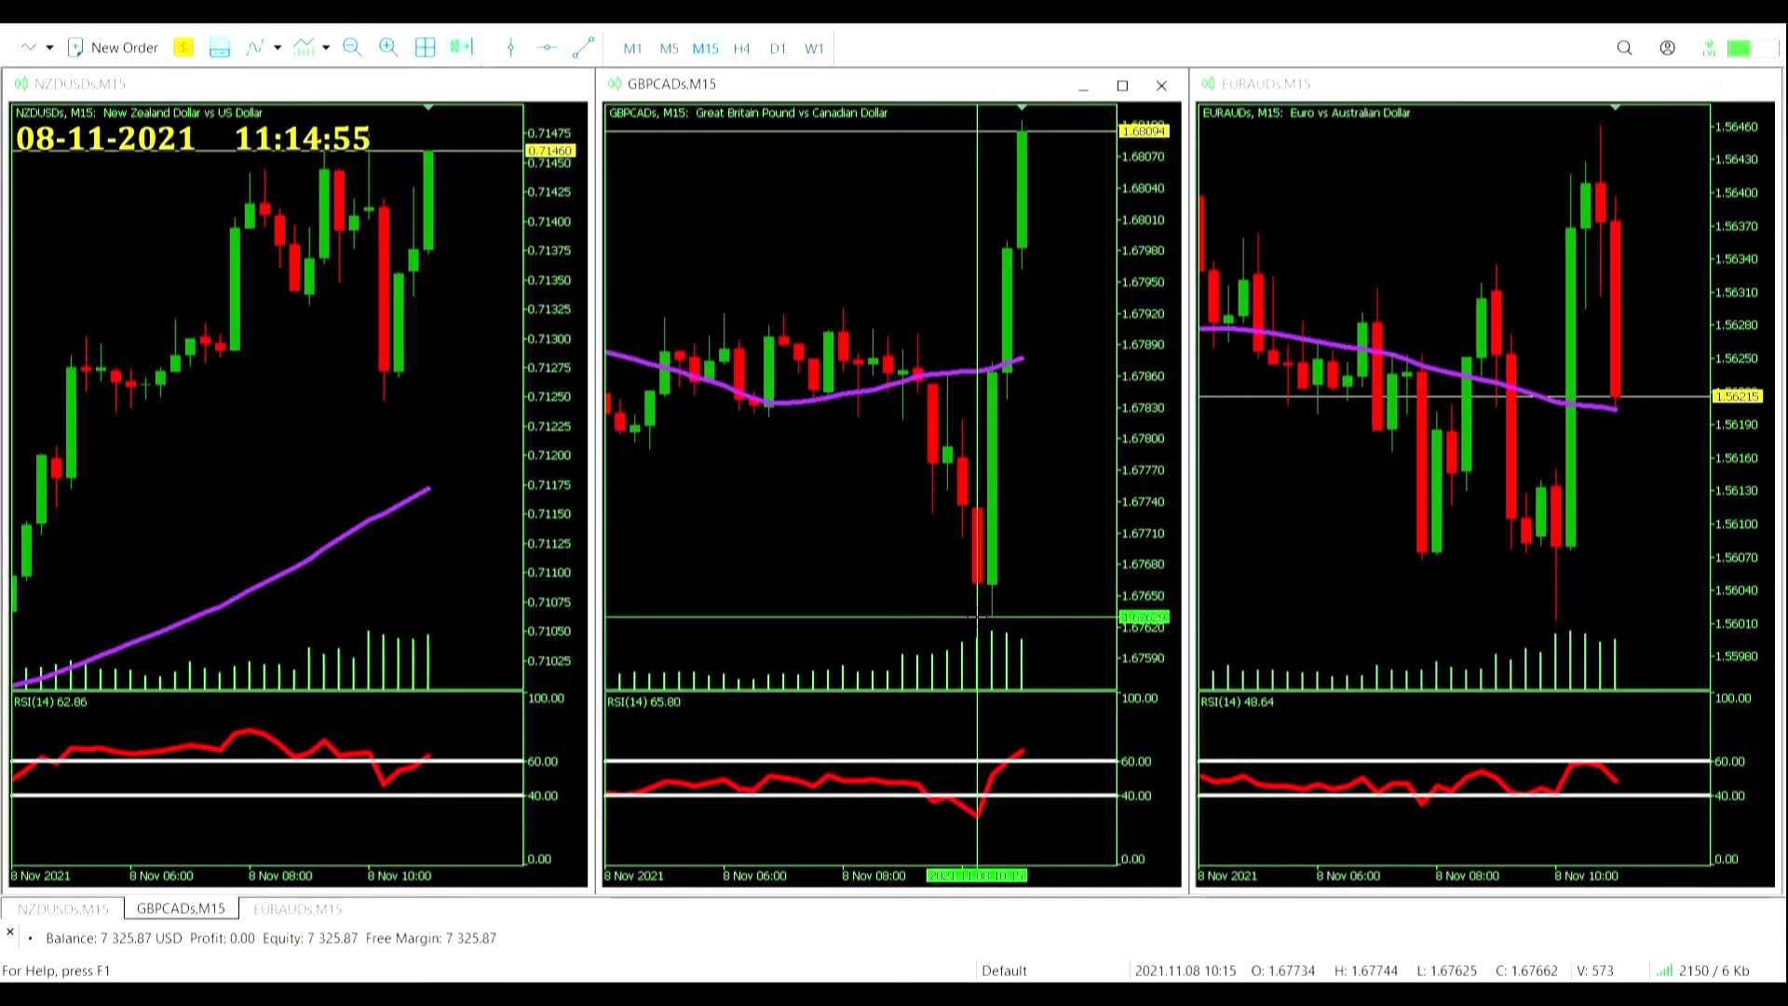
{"action": "left_click_drag", "start_coordinate": [977, 617], "coordinate": [1047, 291]}
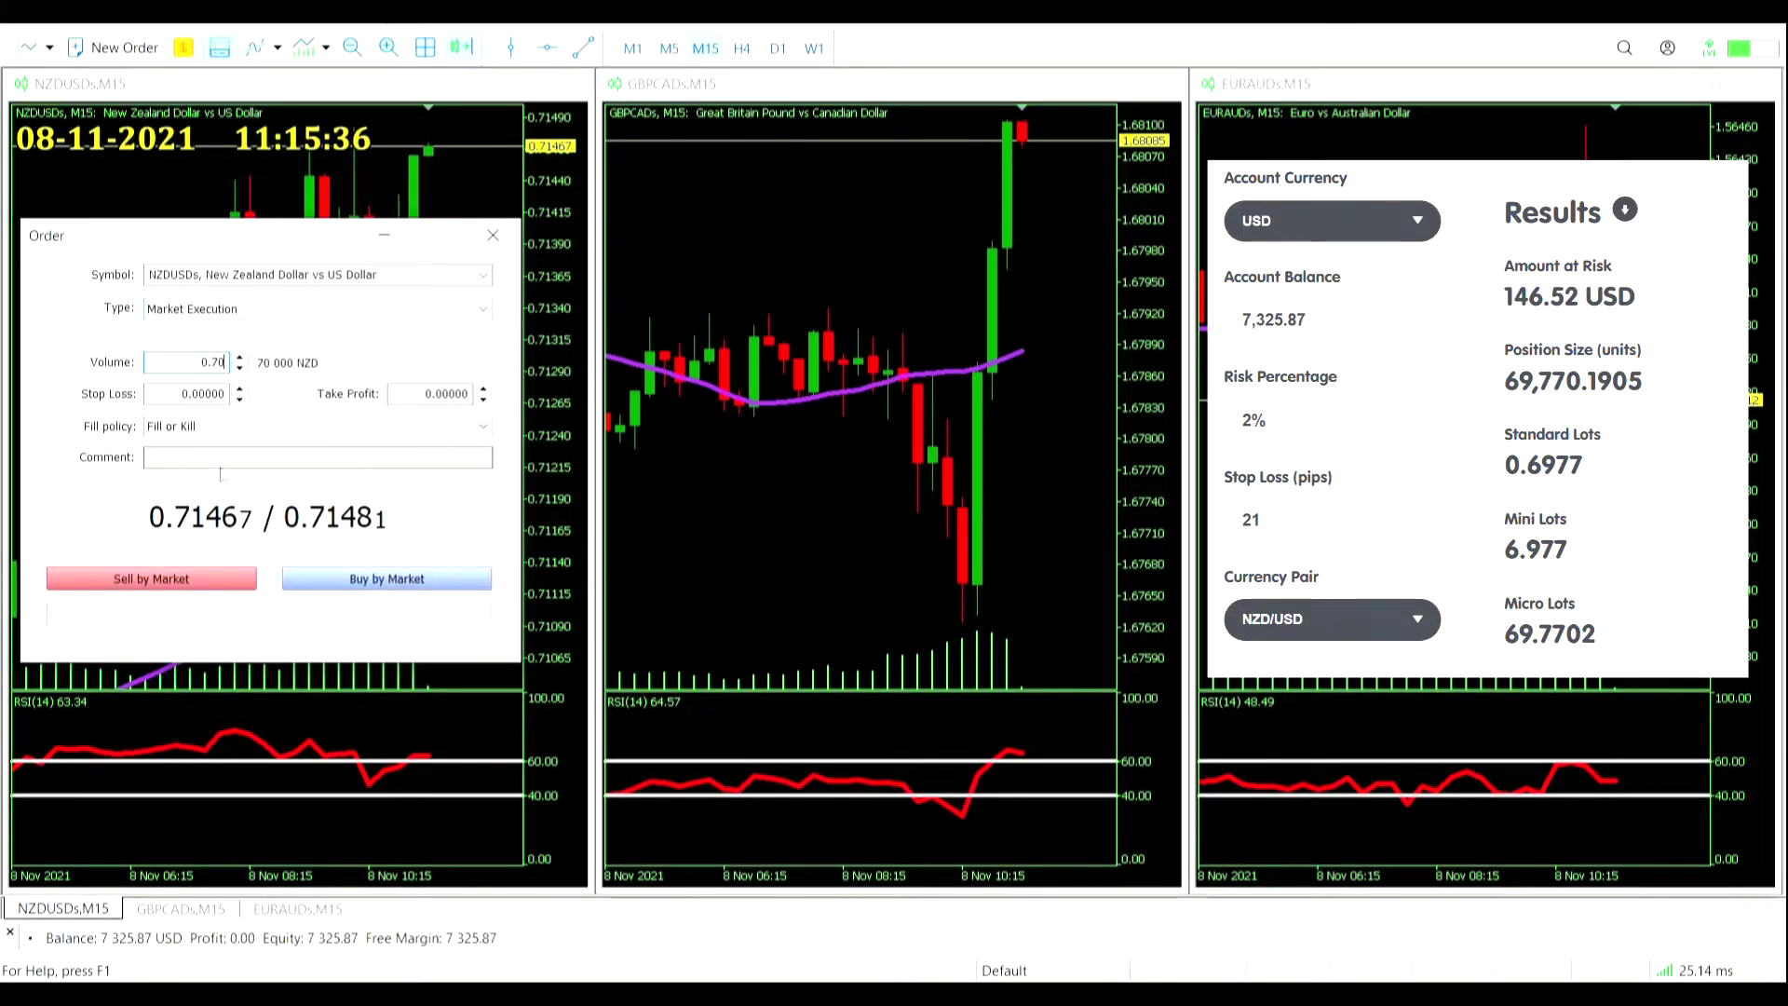
Step: Sell NZDUSDs at market with a volume of 0.70 lots
{"action": "left_click", "coordinate": [193, 574]}
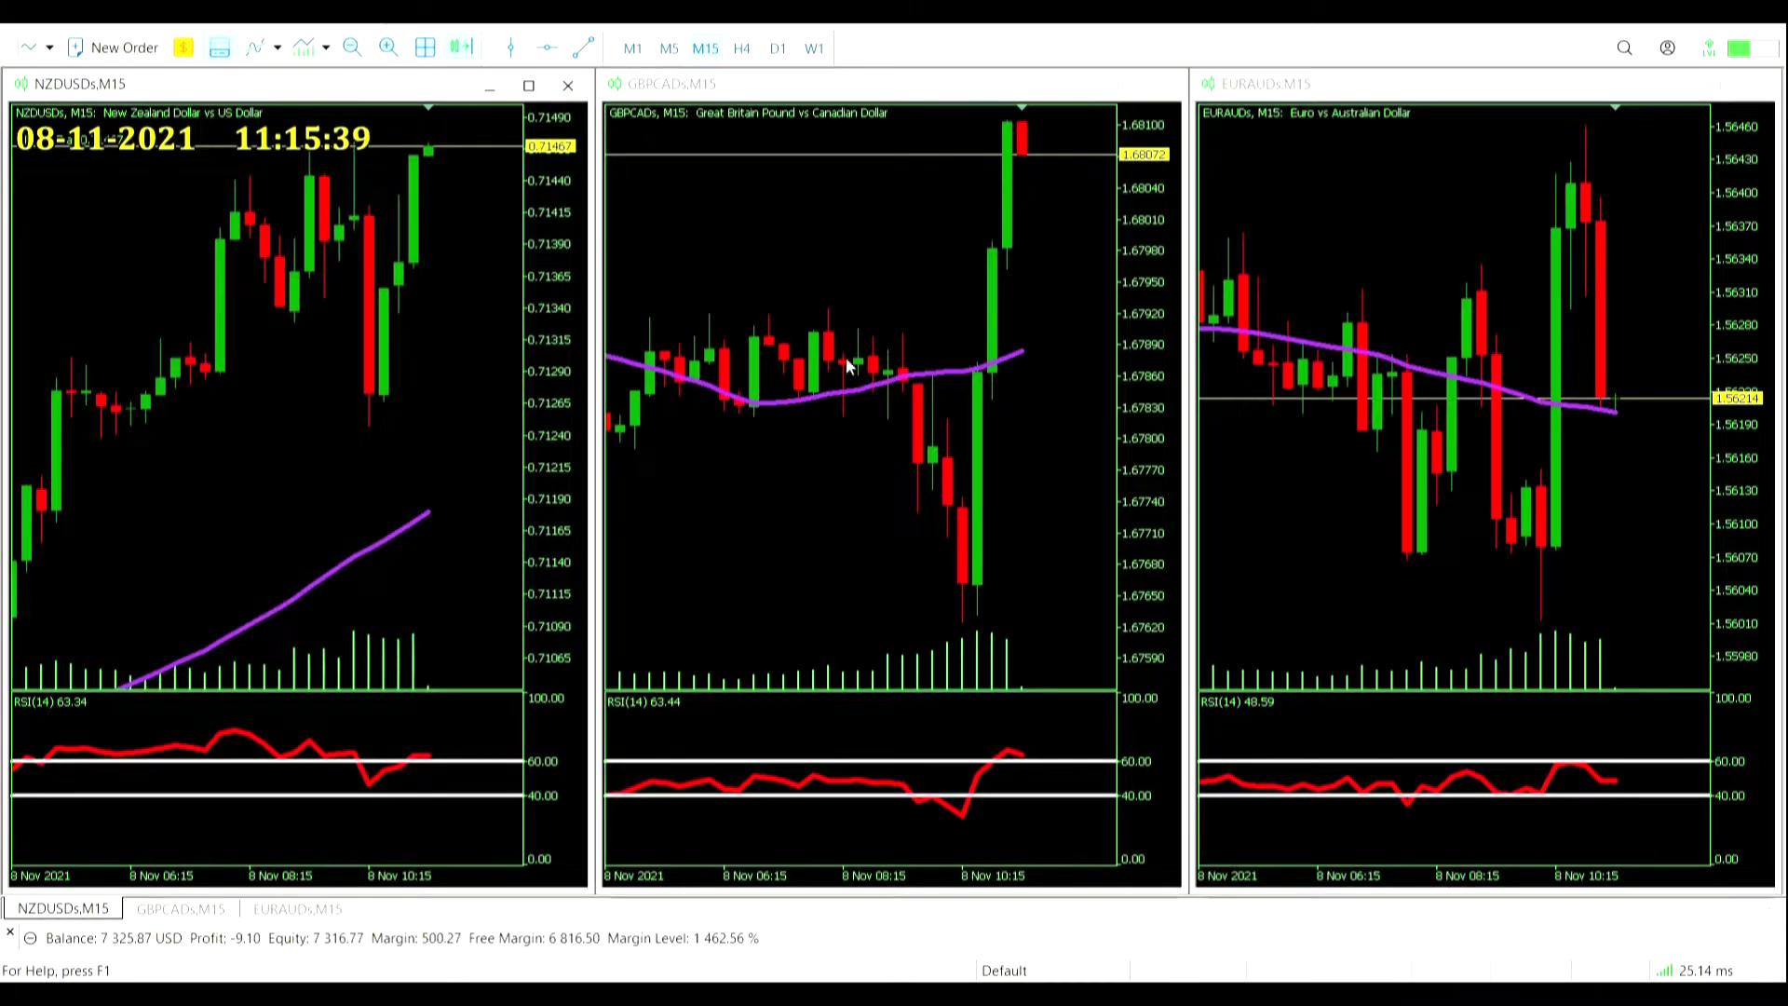
Step: Open a new order for GBPCADs, set the volume to 0.39 lots and sell at market
{"action": "left_click", "coordinate": [1129, 409]}
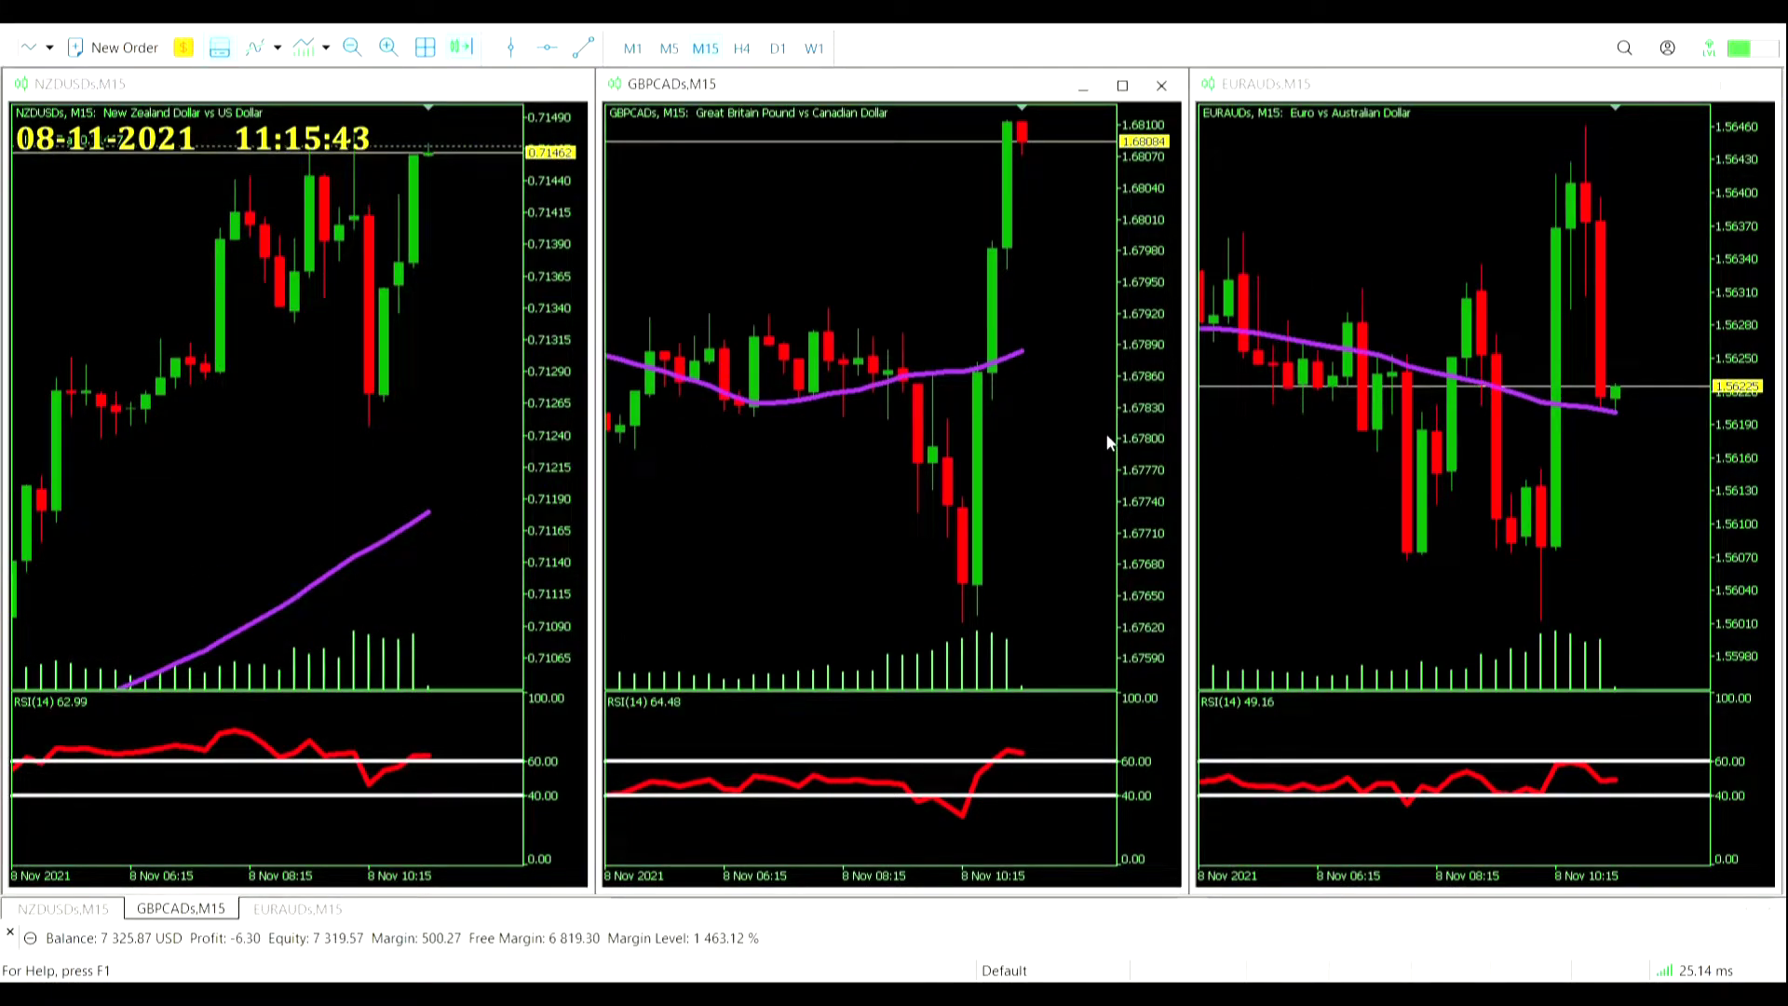
{"action": "left_click", "coordinate": [131, 47]}
{"action": "double_click", "coordinate": [1006, 397]}
{"action": "key", "text": "BackSpace"}
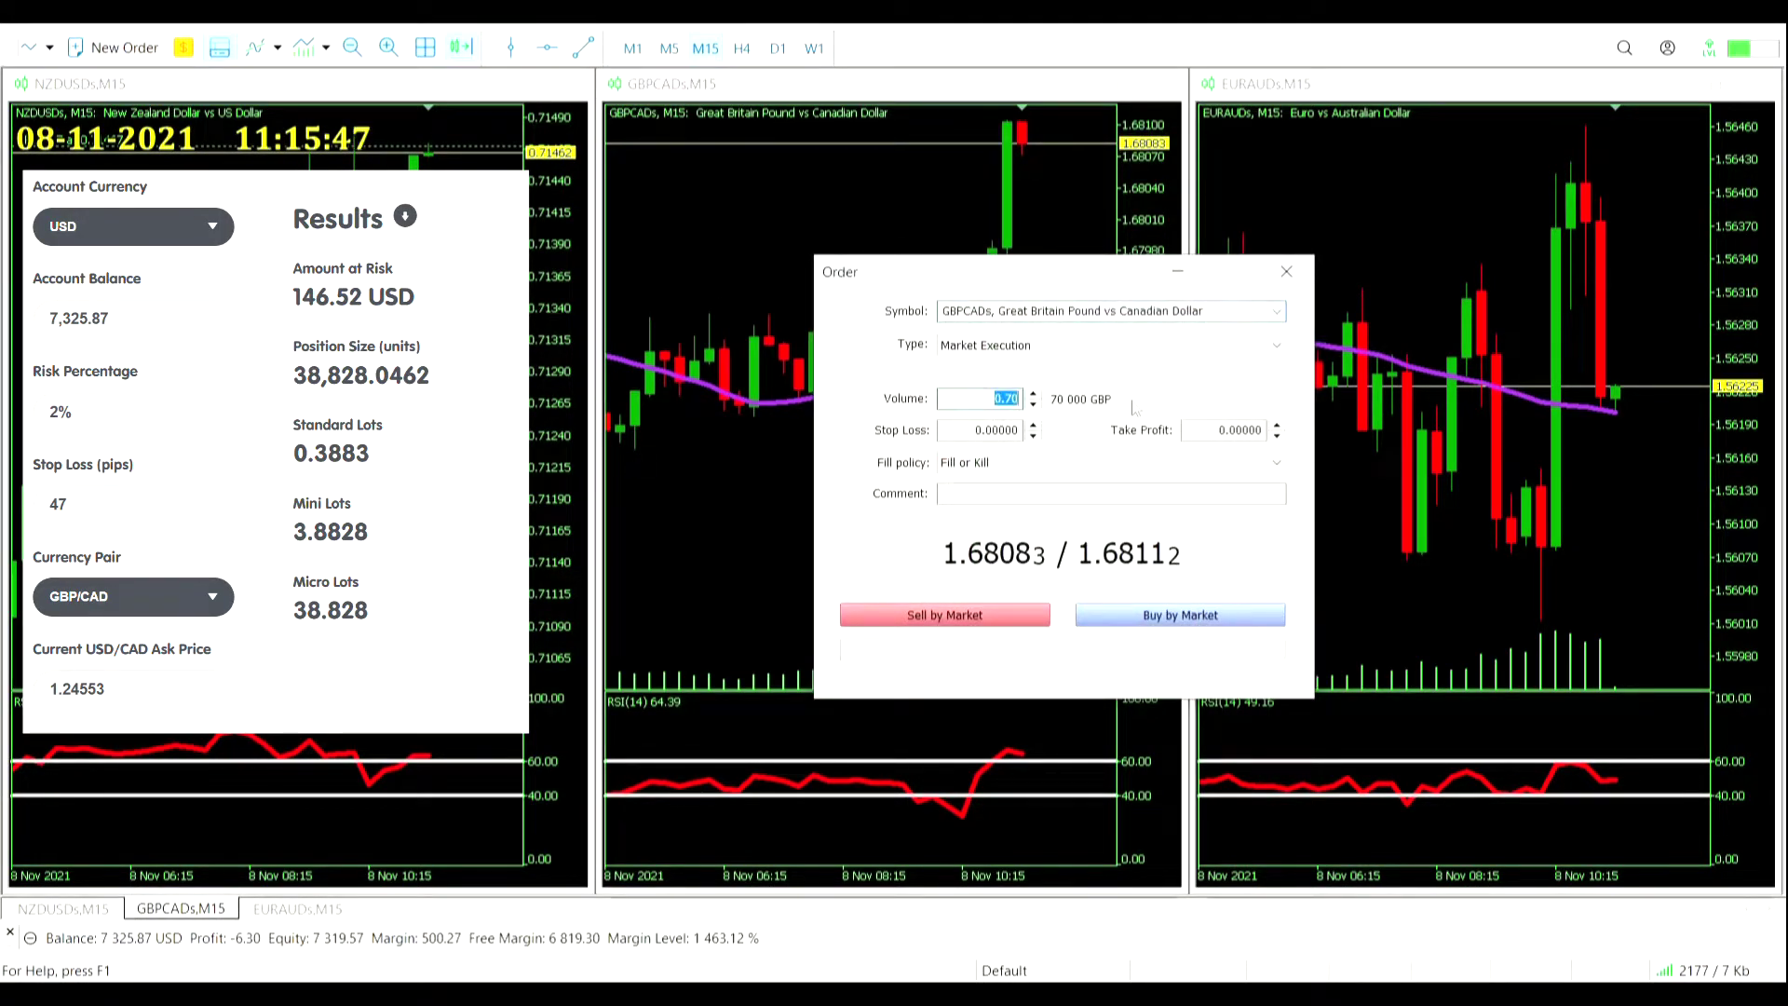
{"action": "type", "text": "39"}
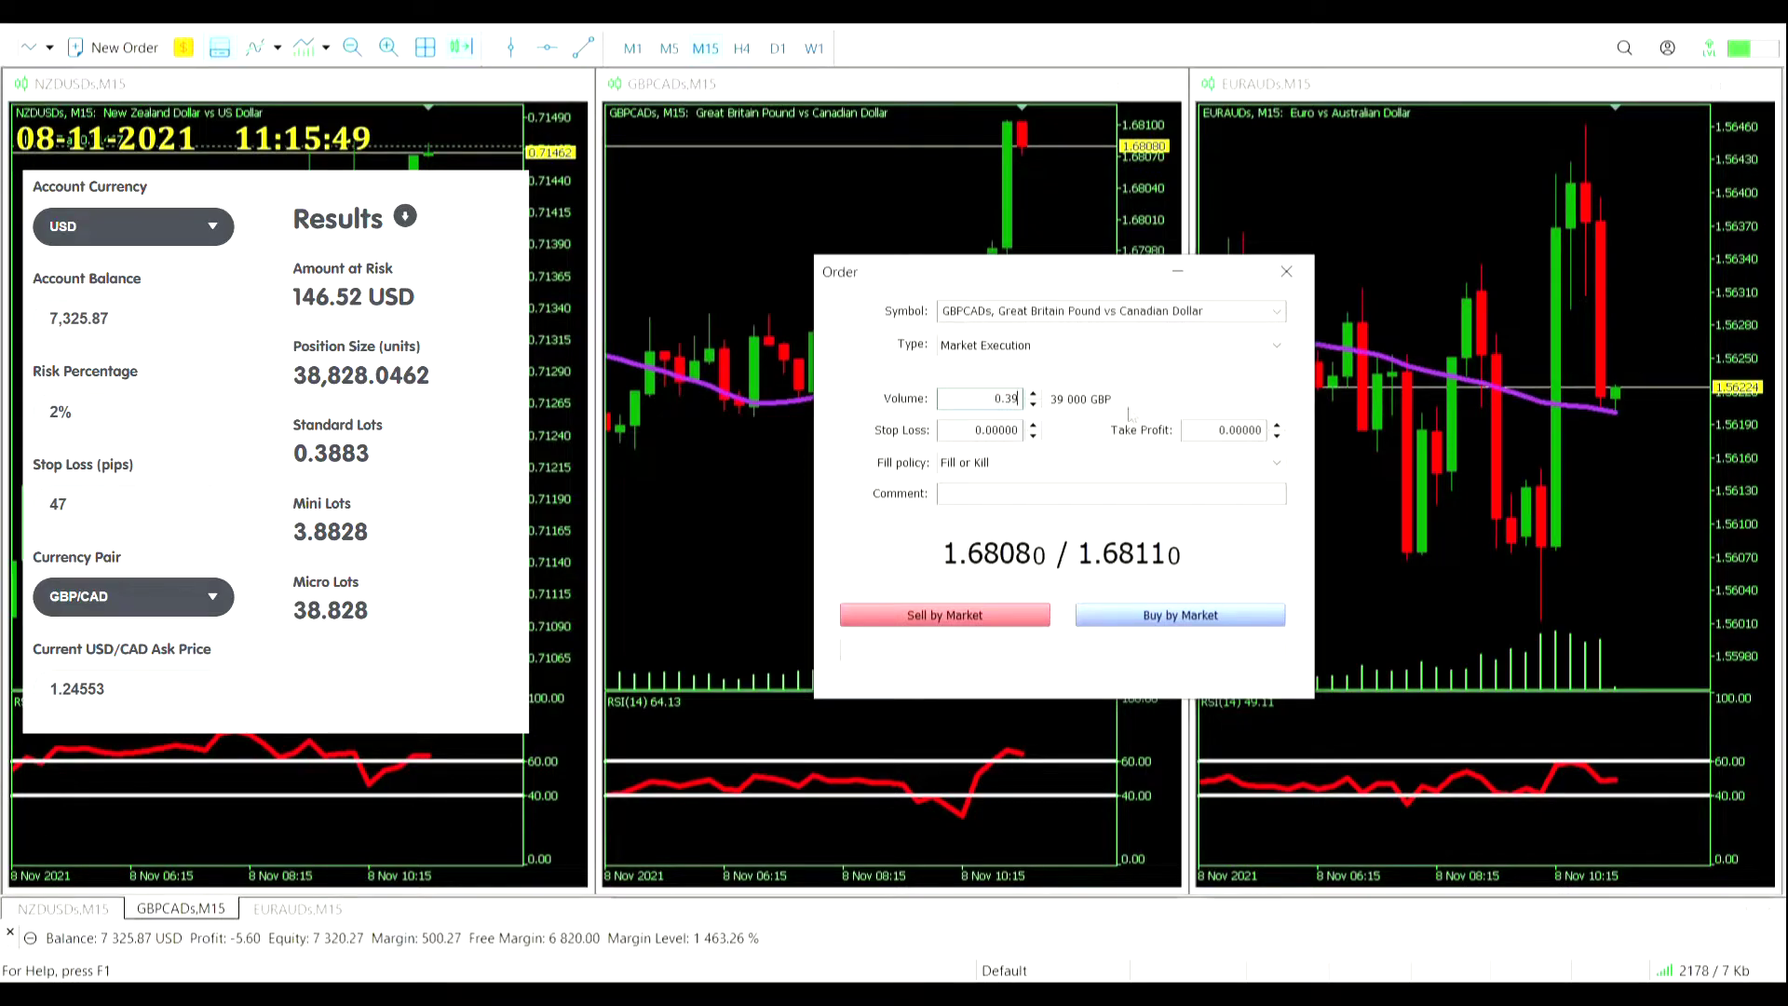
{"action": "left_click", "coordinate": [945, 615]}
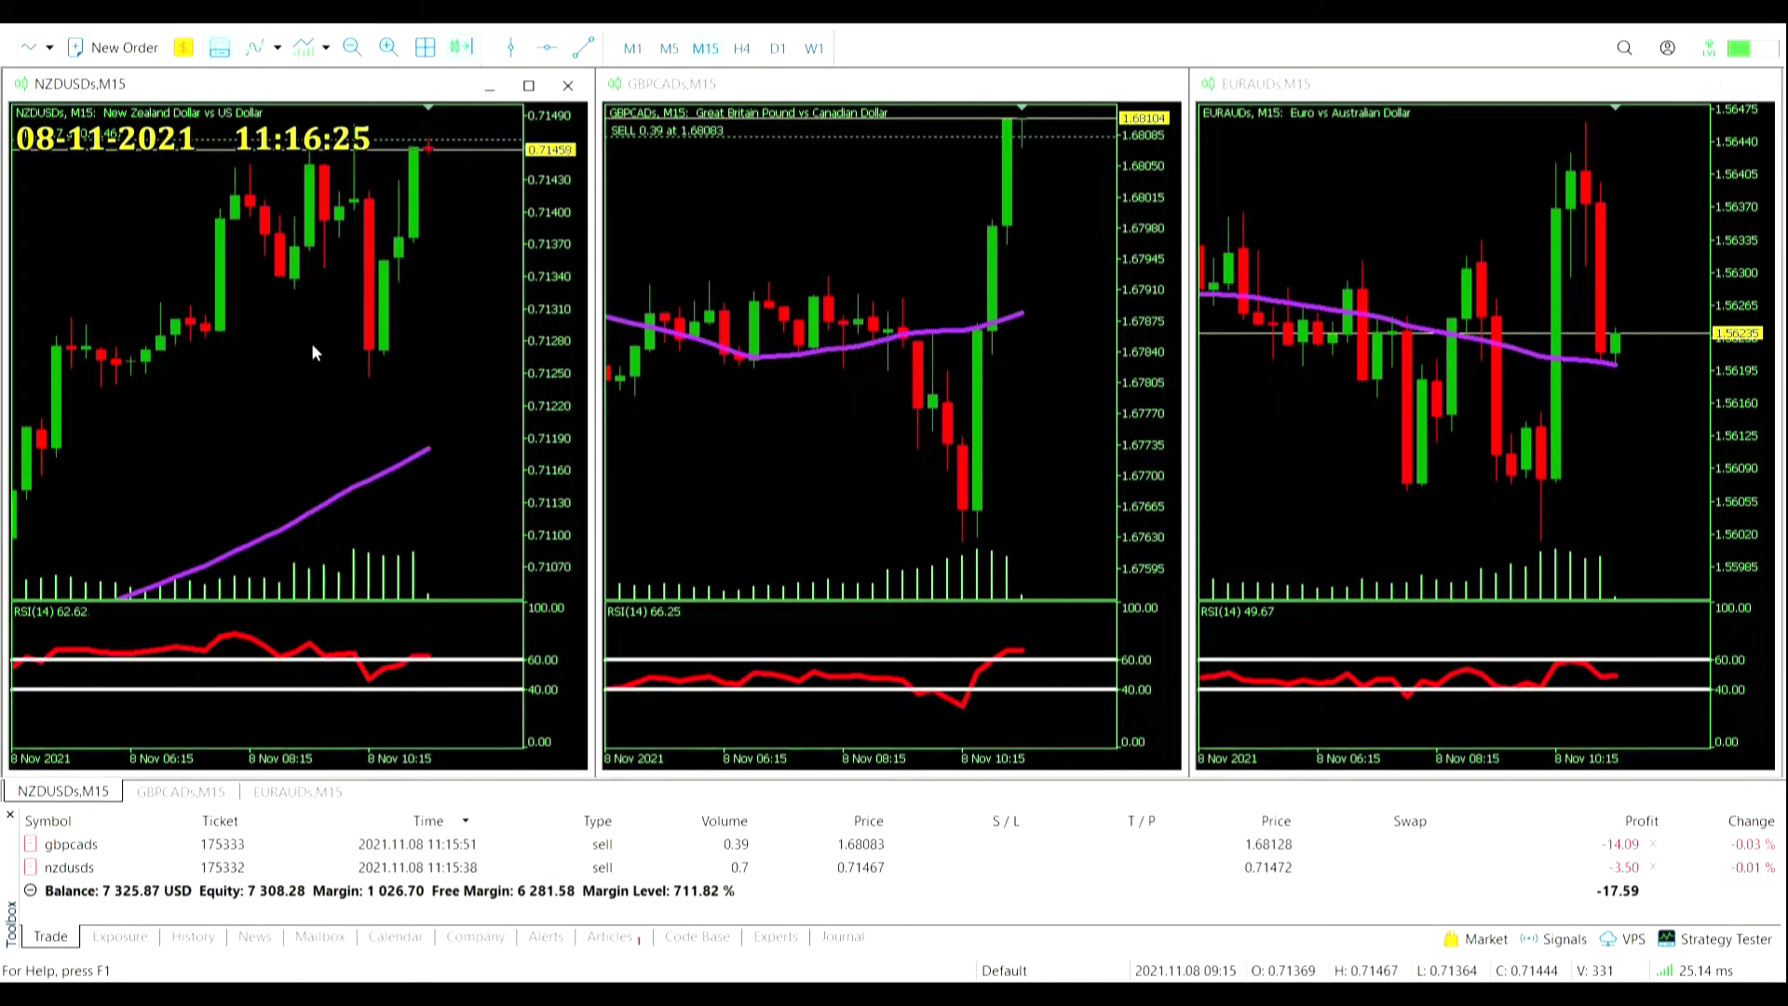
Step: Add the Accelerator Oscillator to the NZDUSDs and GBPCADs charts and inspect its most recent bars
{"action": "left_click", "coordinate": [306, 47]}
{"action": "left_click", "coordinate": [387, 201]}
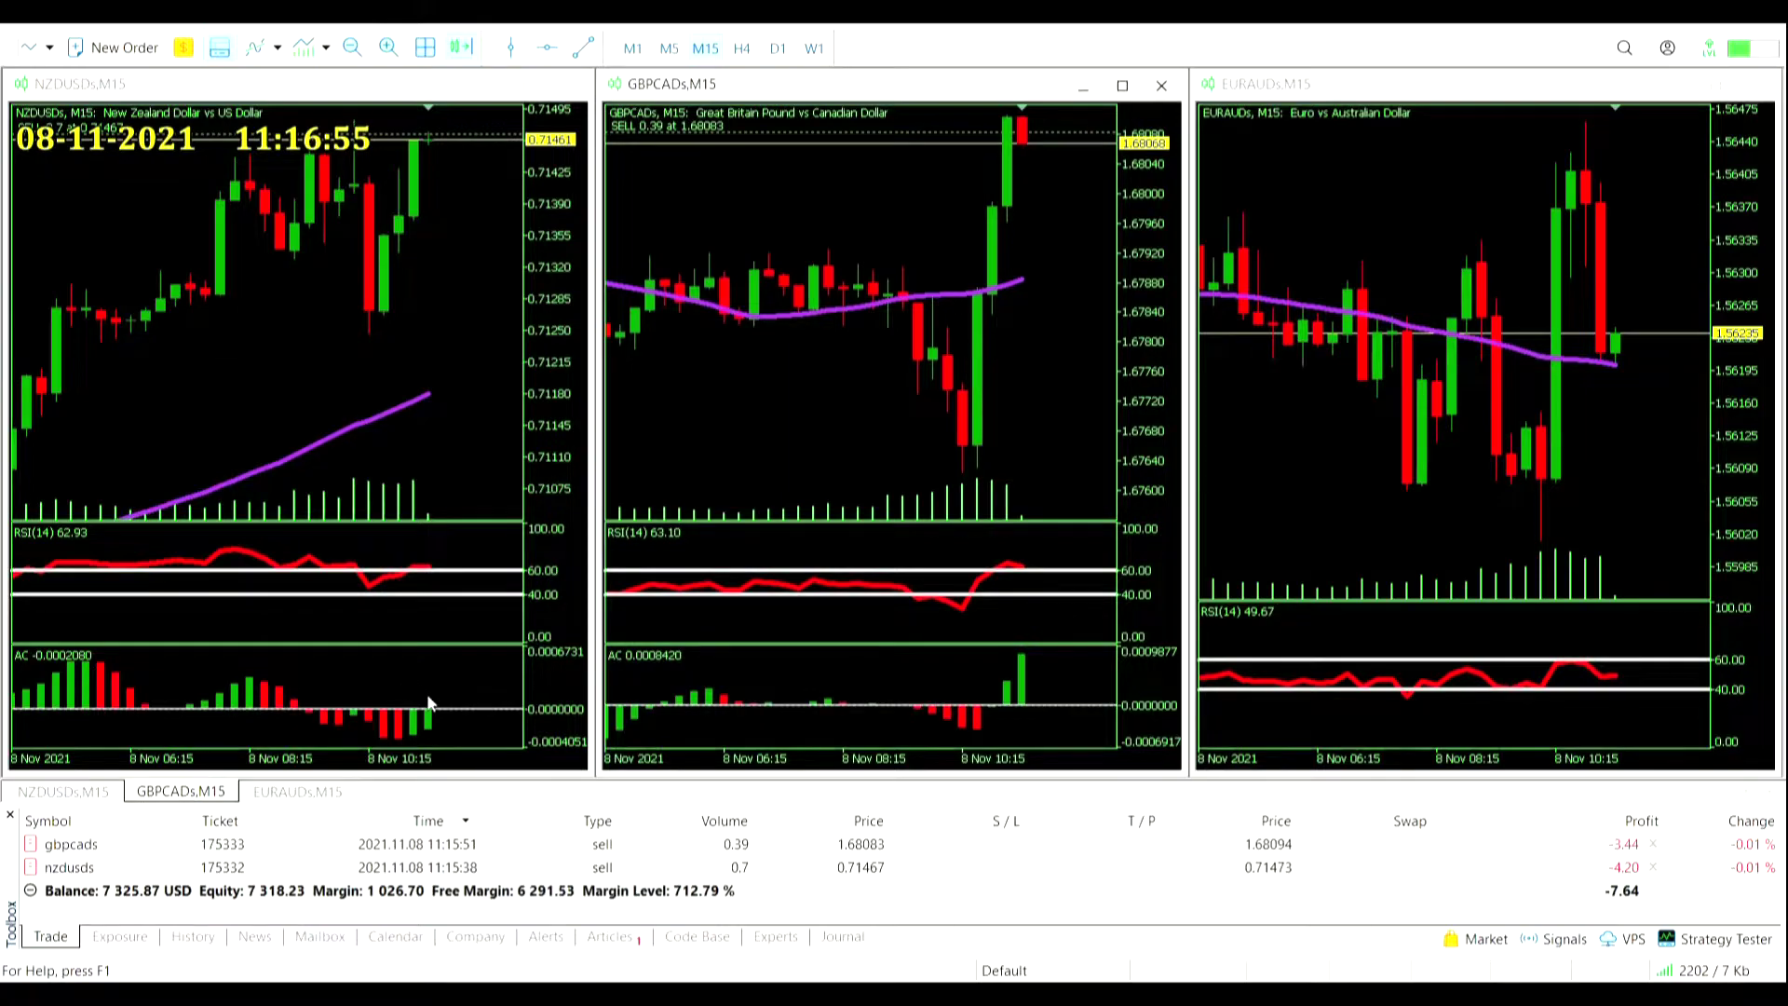
{"action": "mouse_move", "coordinate": [426, 729]}
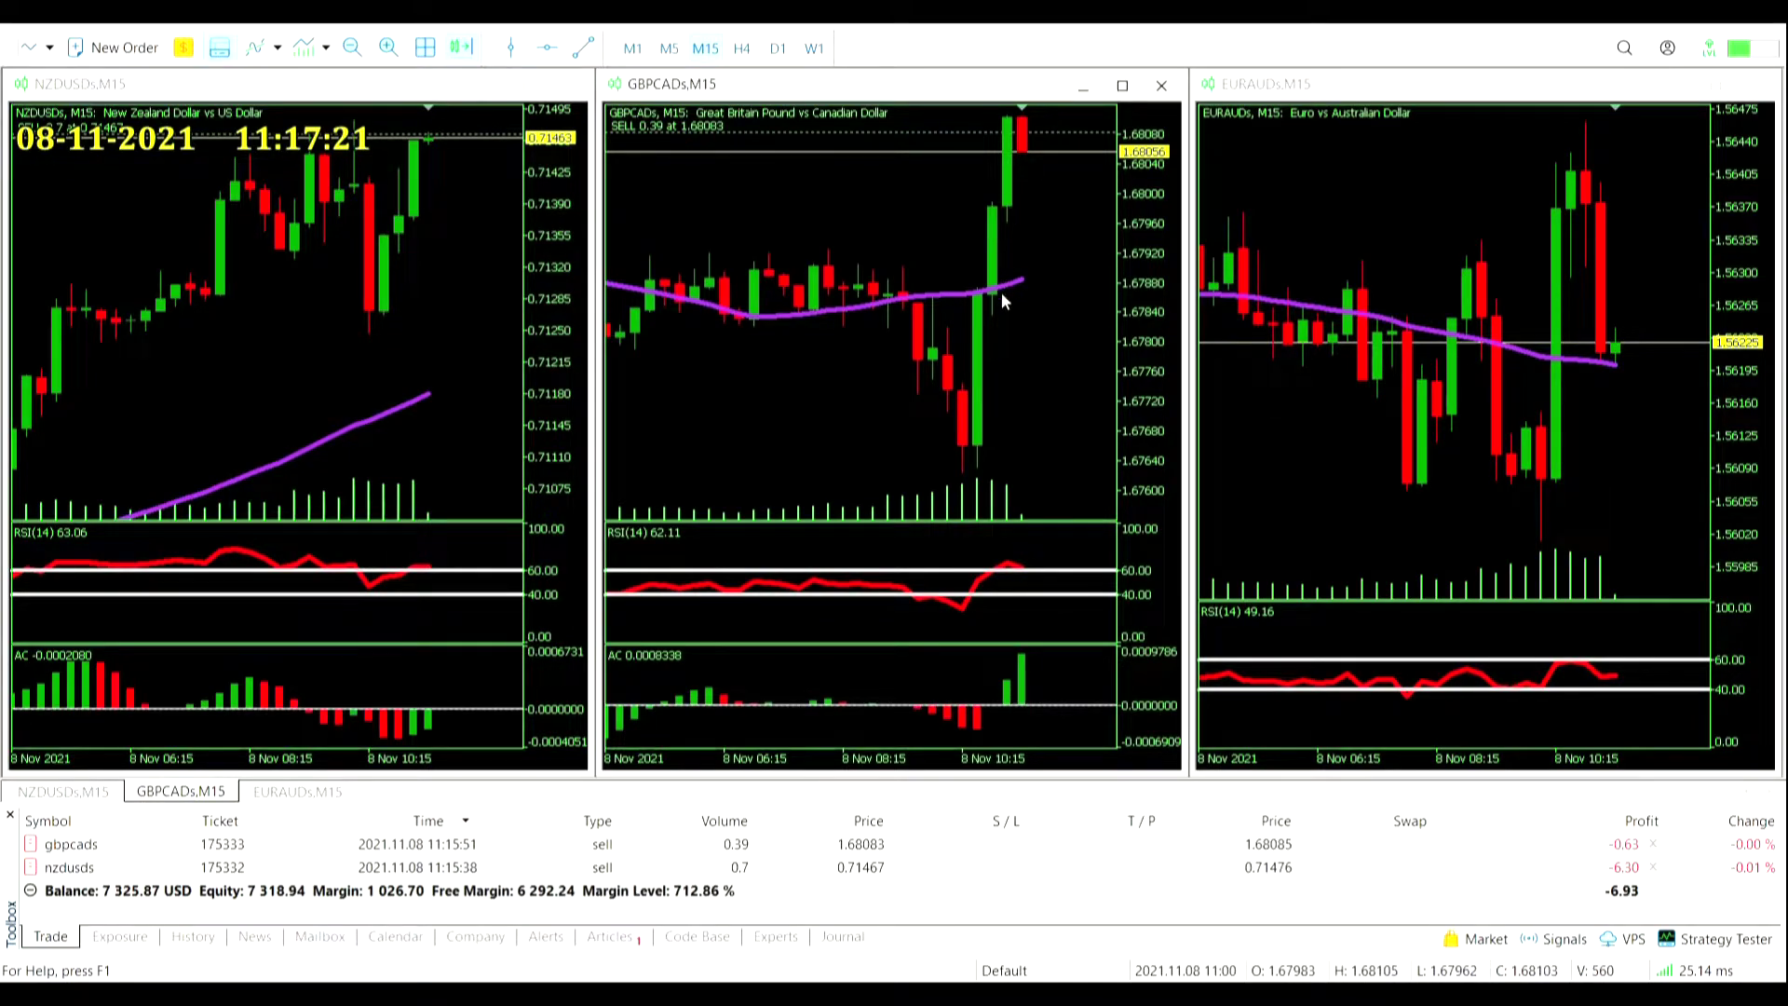
{"action": "mouse_move", "coordinate": [1019, 676]}
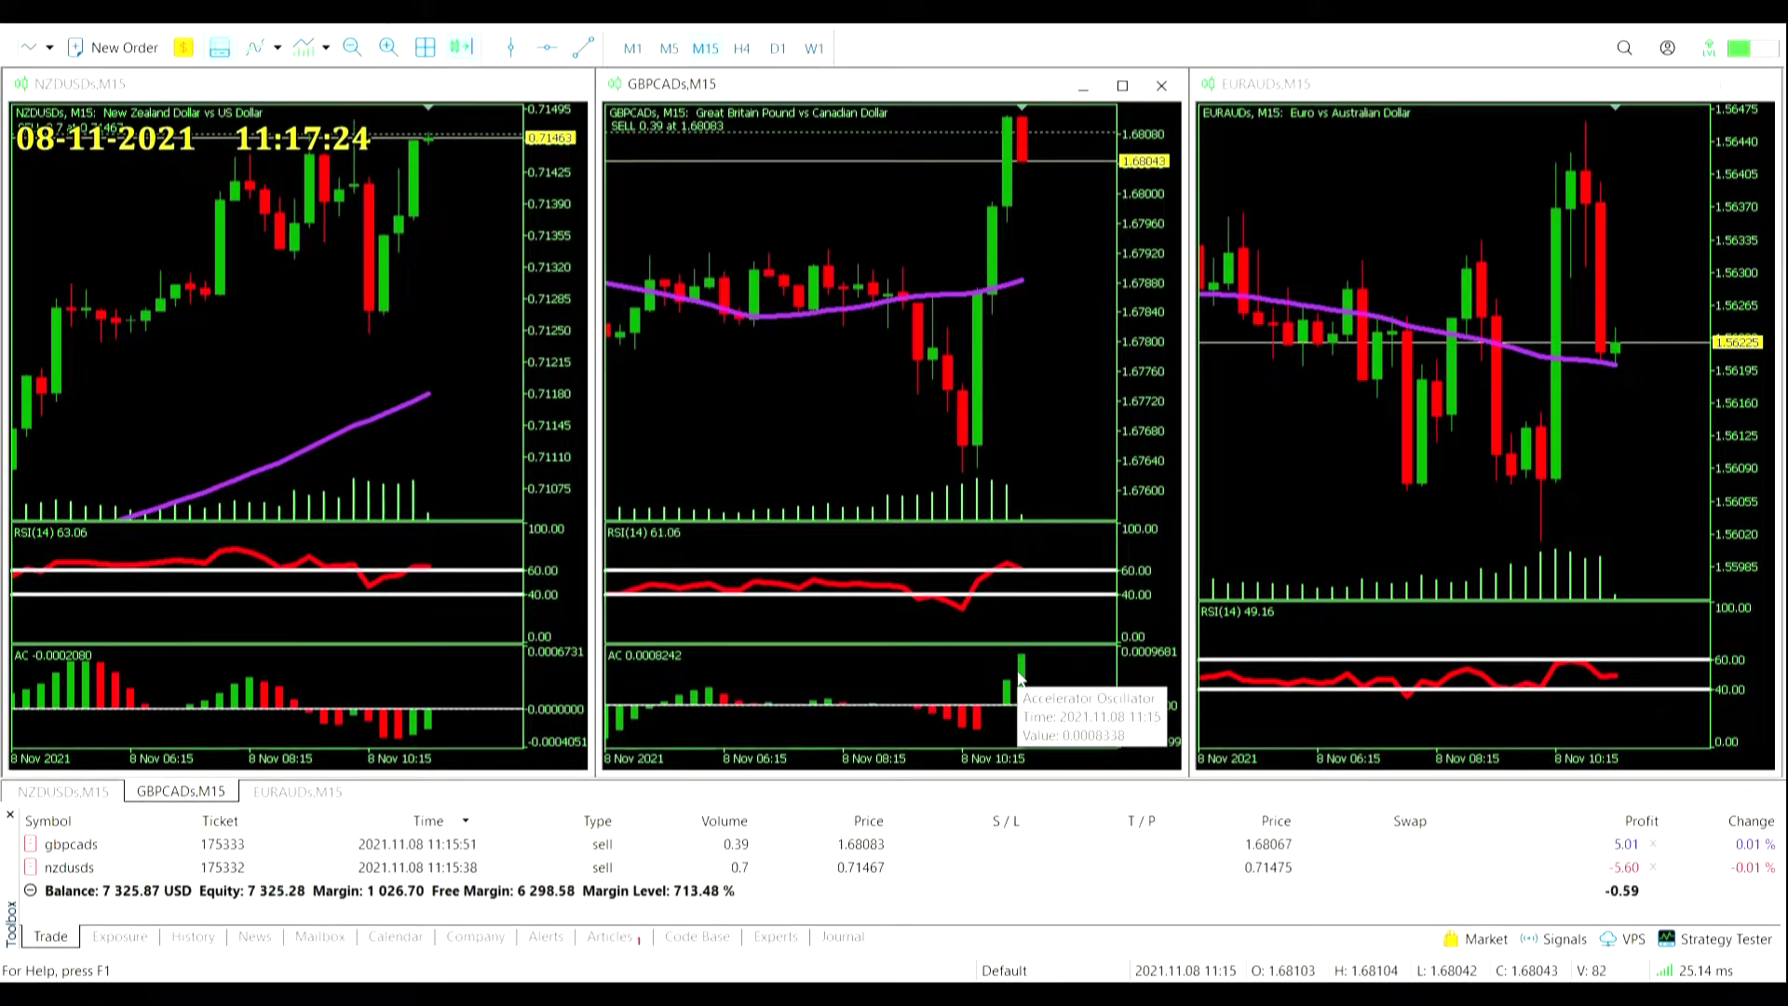
{"action": "mouse_move", "coordinate": [1001, 706]}
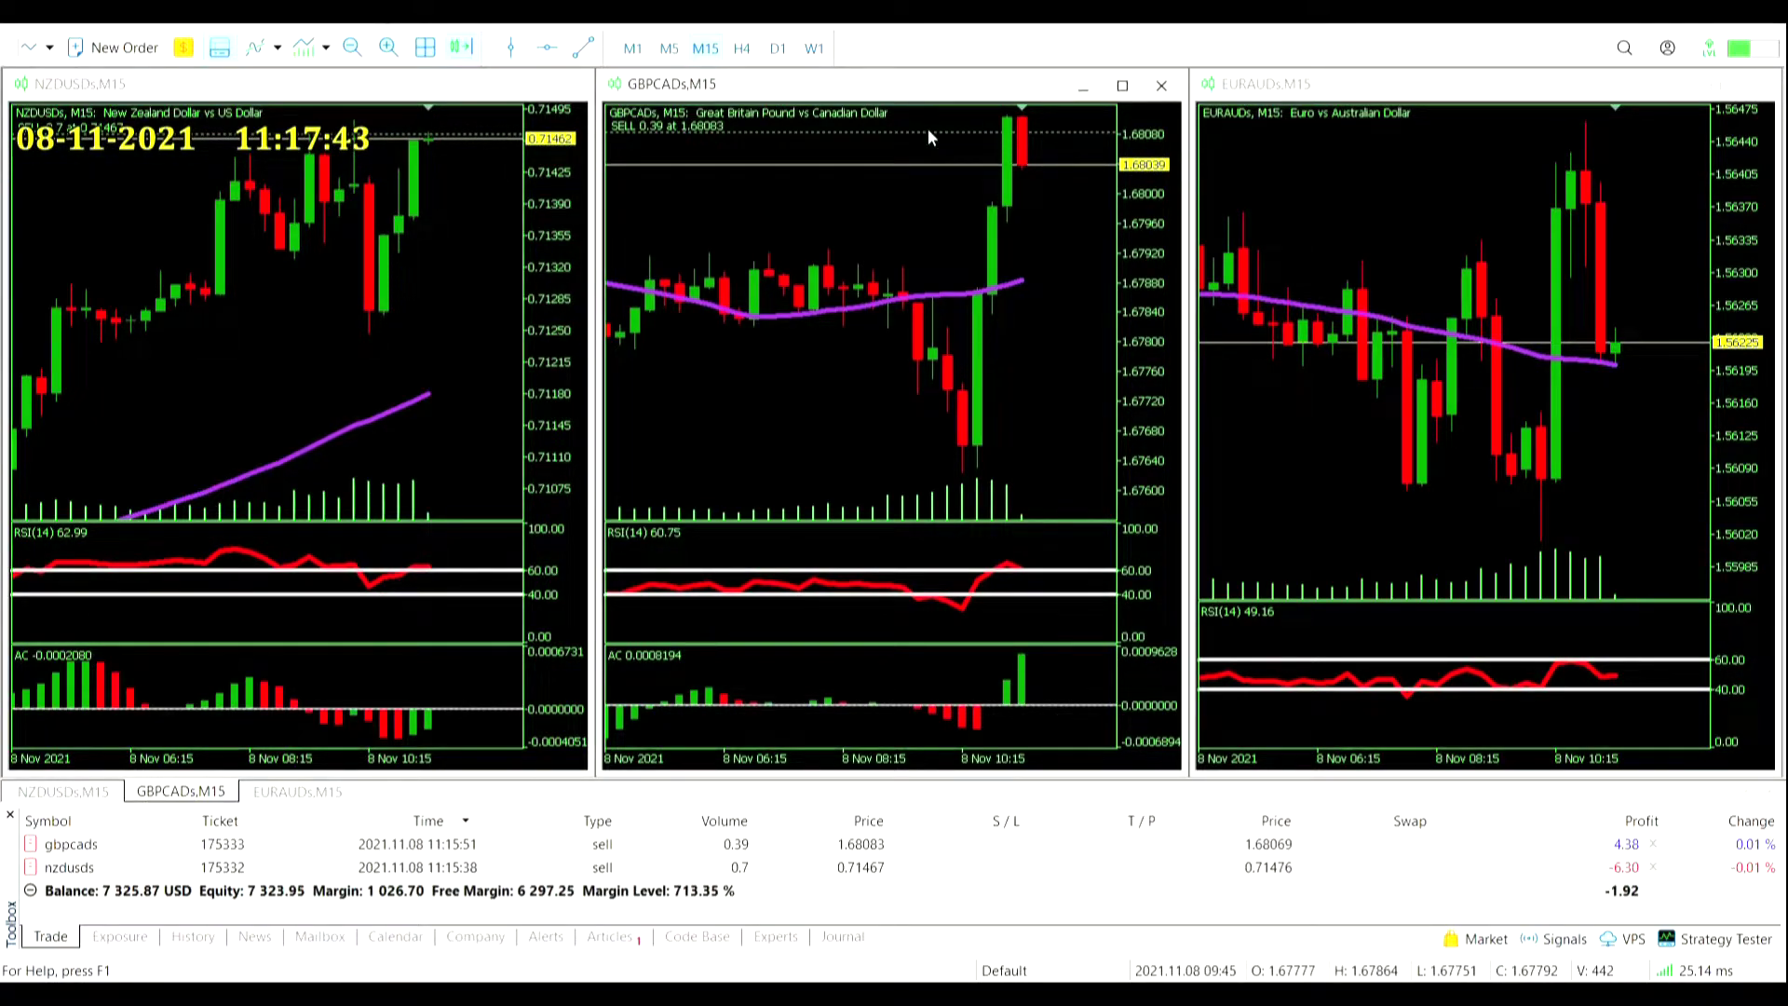
Step: Modify the NZDUSDs sell position with a take profit of 210 points
{"action": "double_click", "coordinate": [444, 136]}
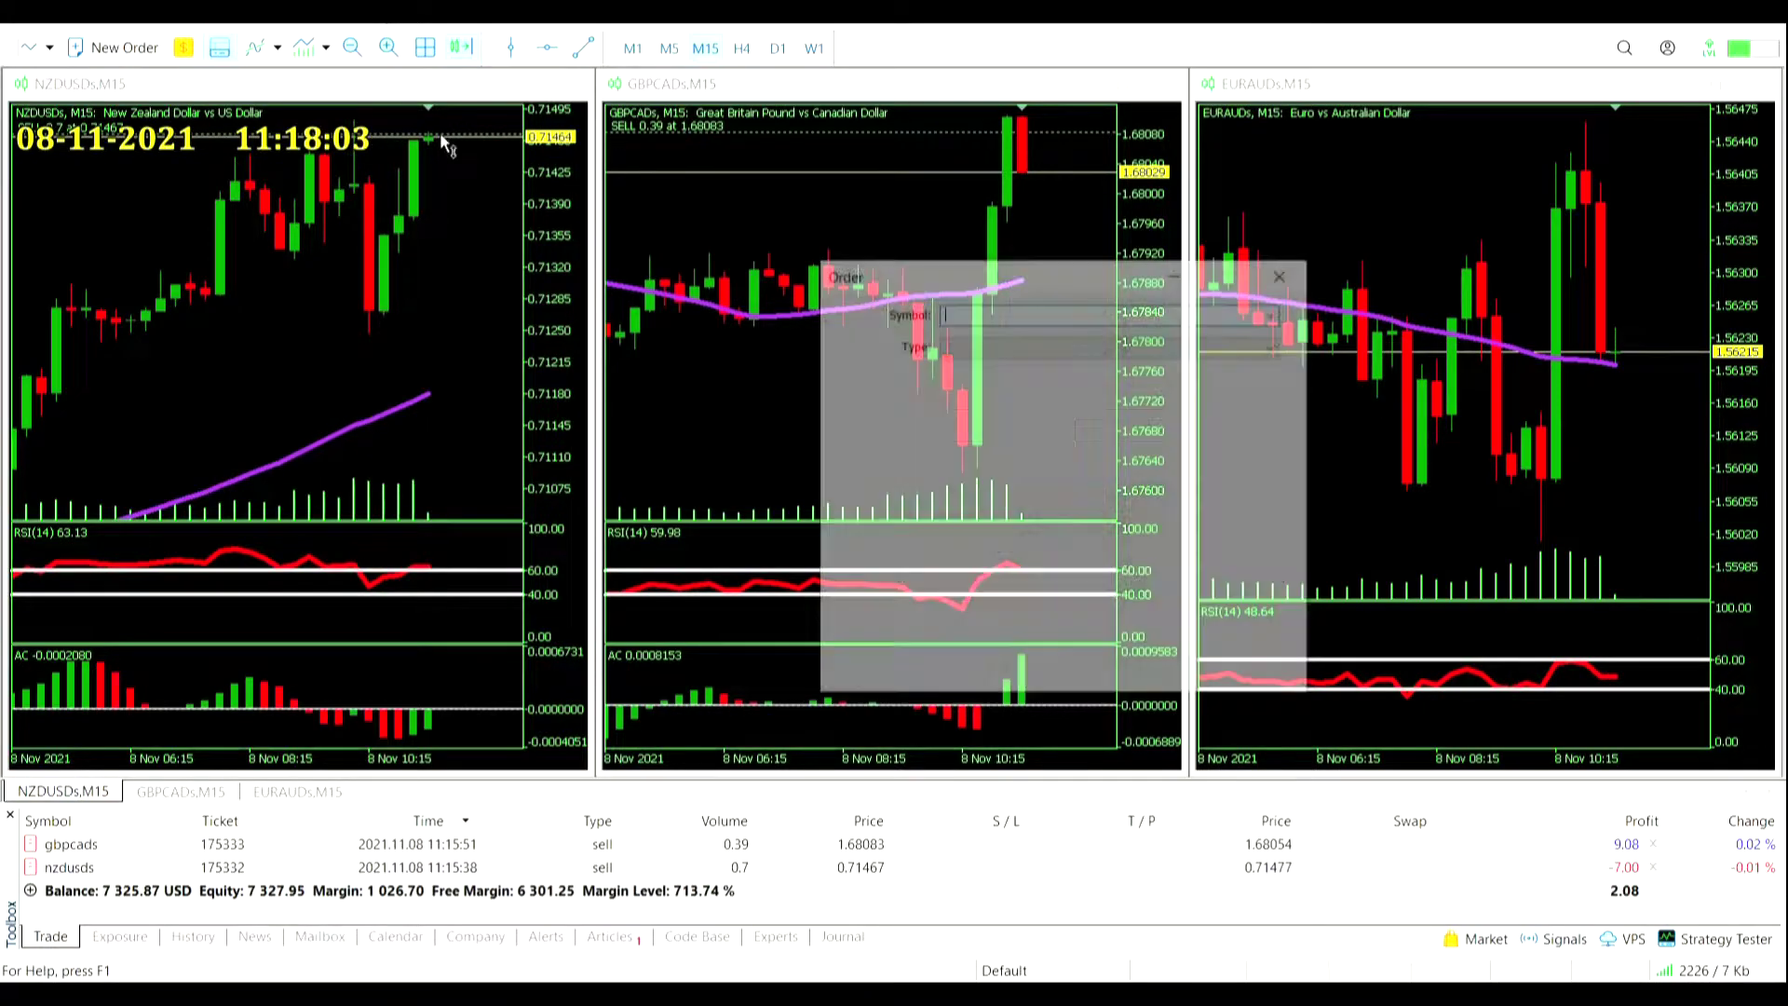
{"action": "type", "text": "210"}
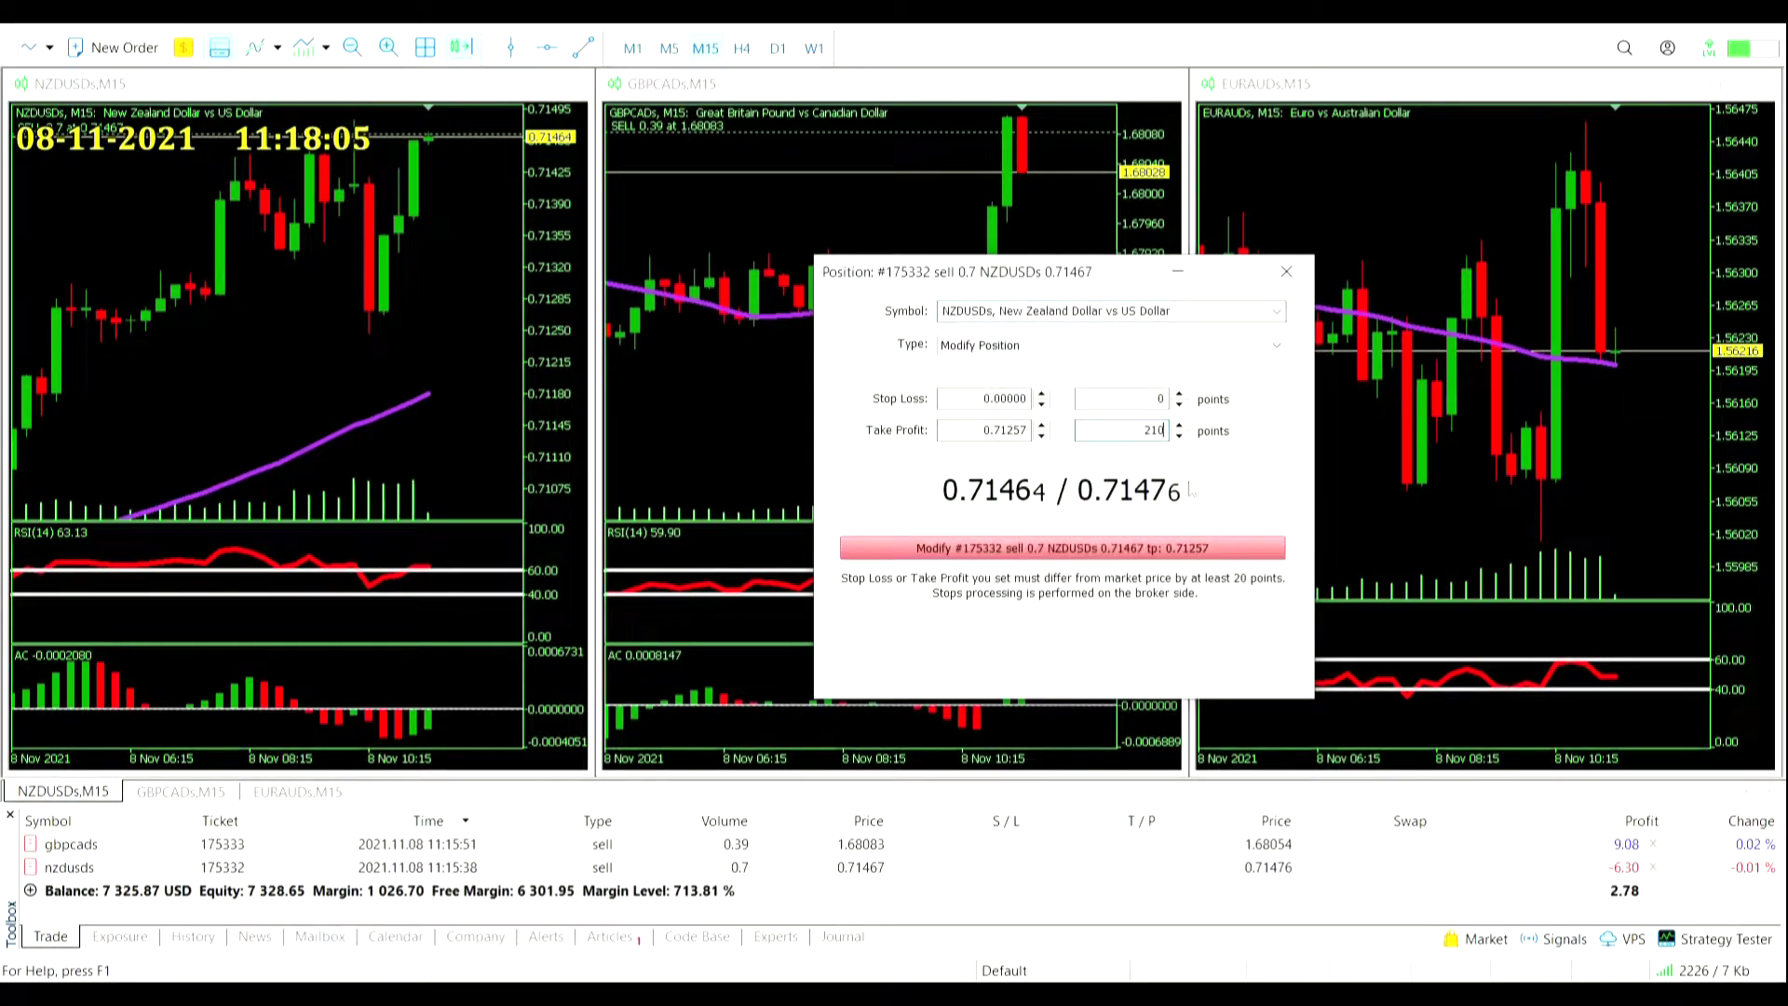
{"action": "left_click", "coordinate": [1063, 548]}
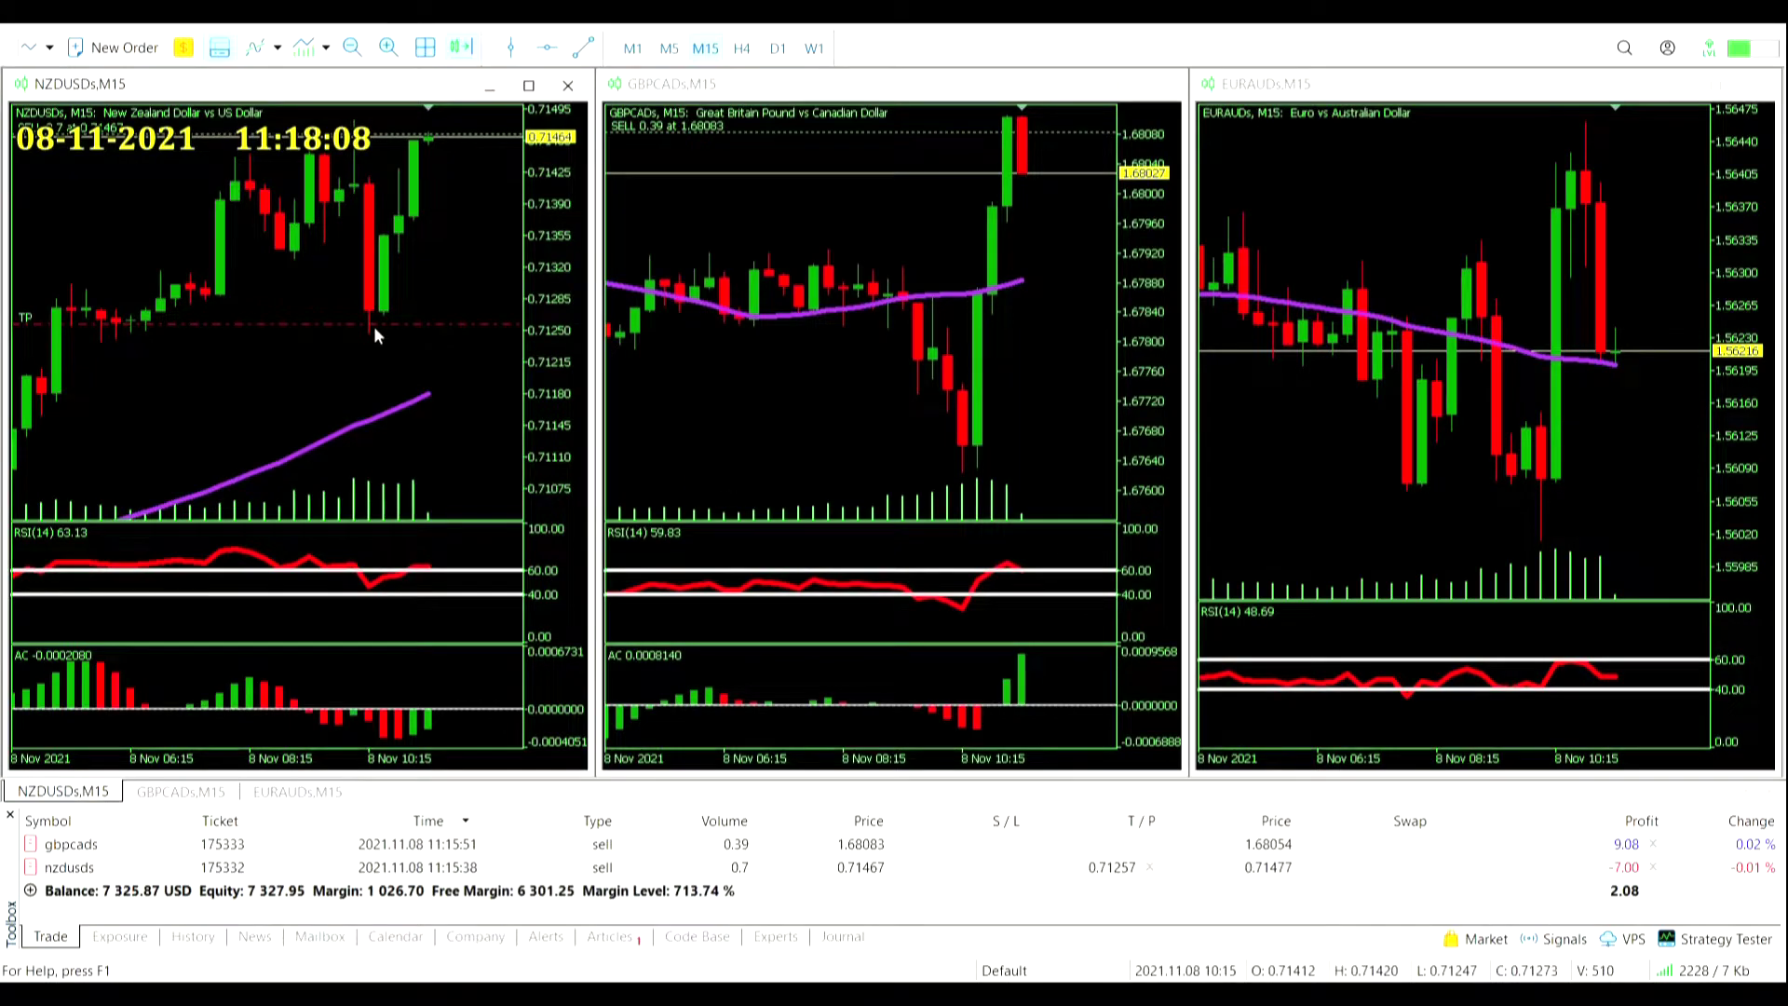
Step: Modify the GBPCADs sell position with a take profit of 470 points
{"action": "left_click", "coordinate": [851, 135]}
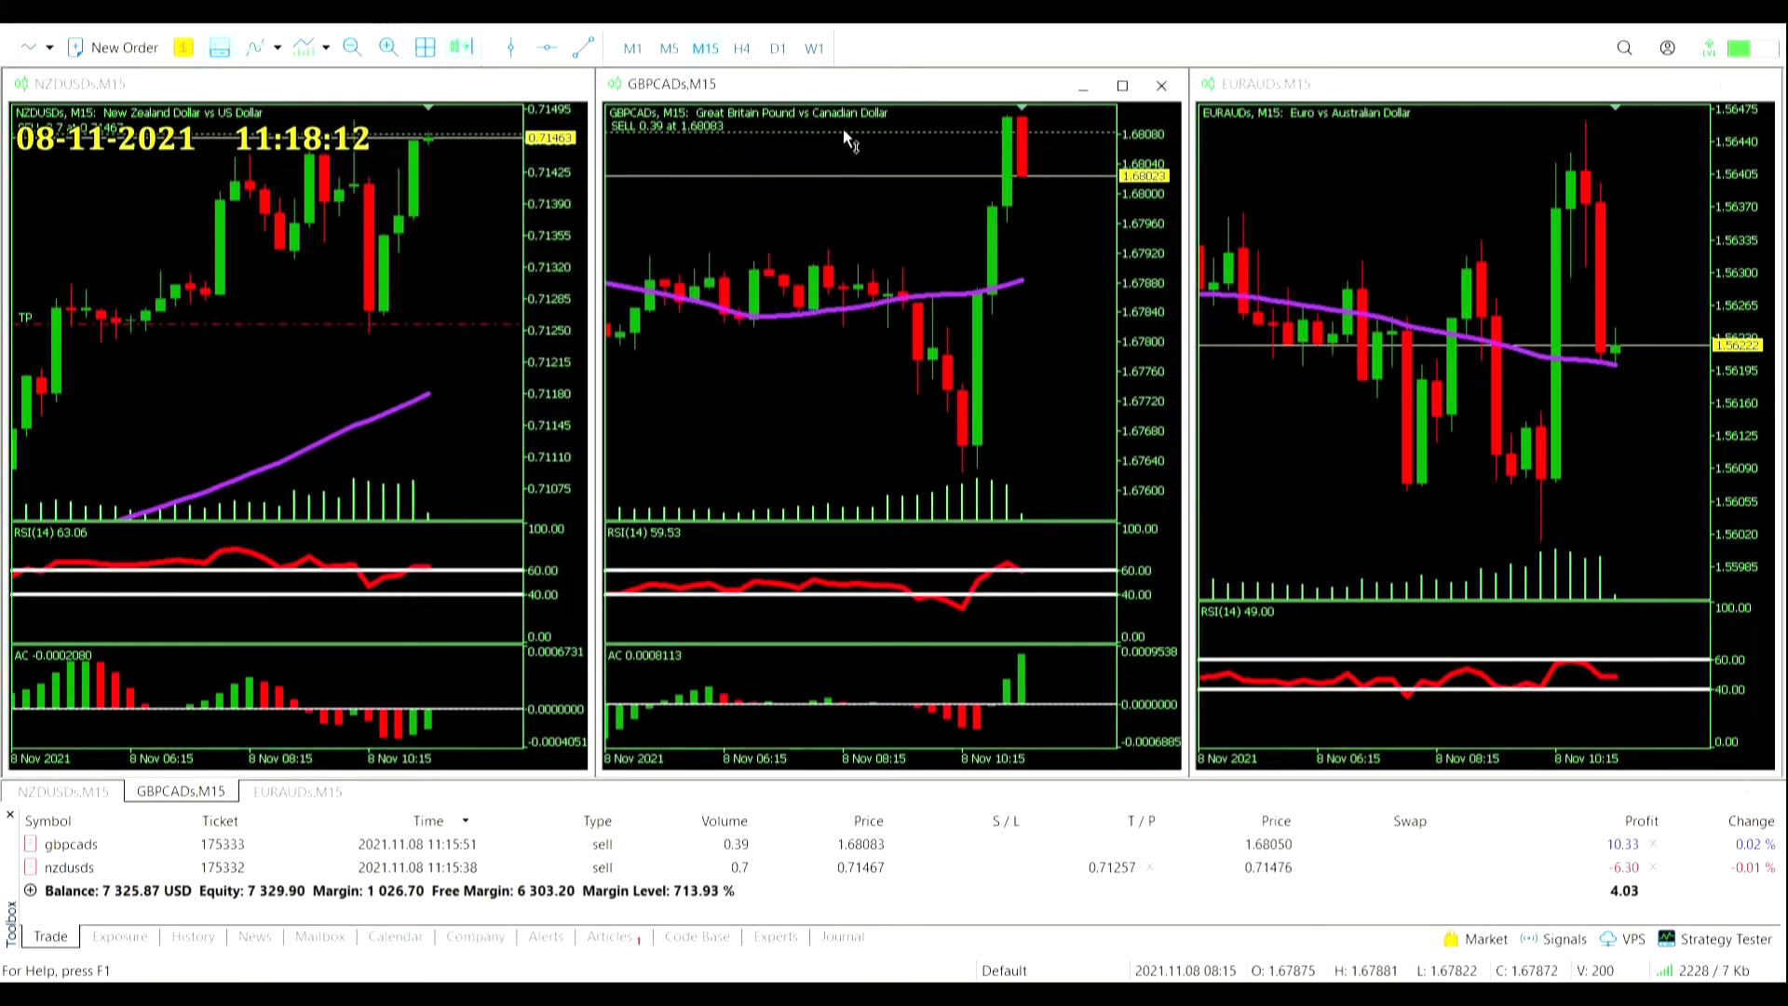
{"action": "double_click", "coordinate": [843, 132]}
{"action": "left_click", "coordinate": [1138, 426]}
{"action": "type", "text": "470"}
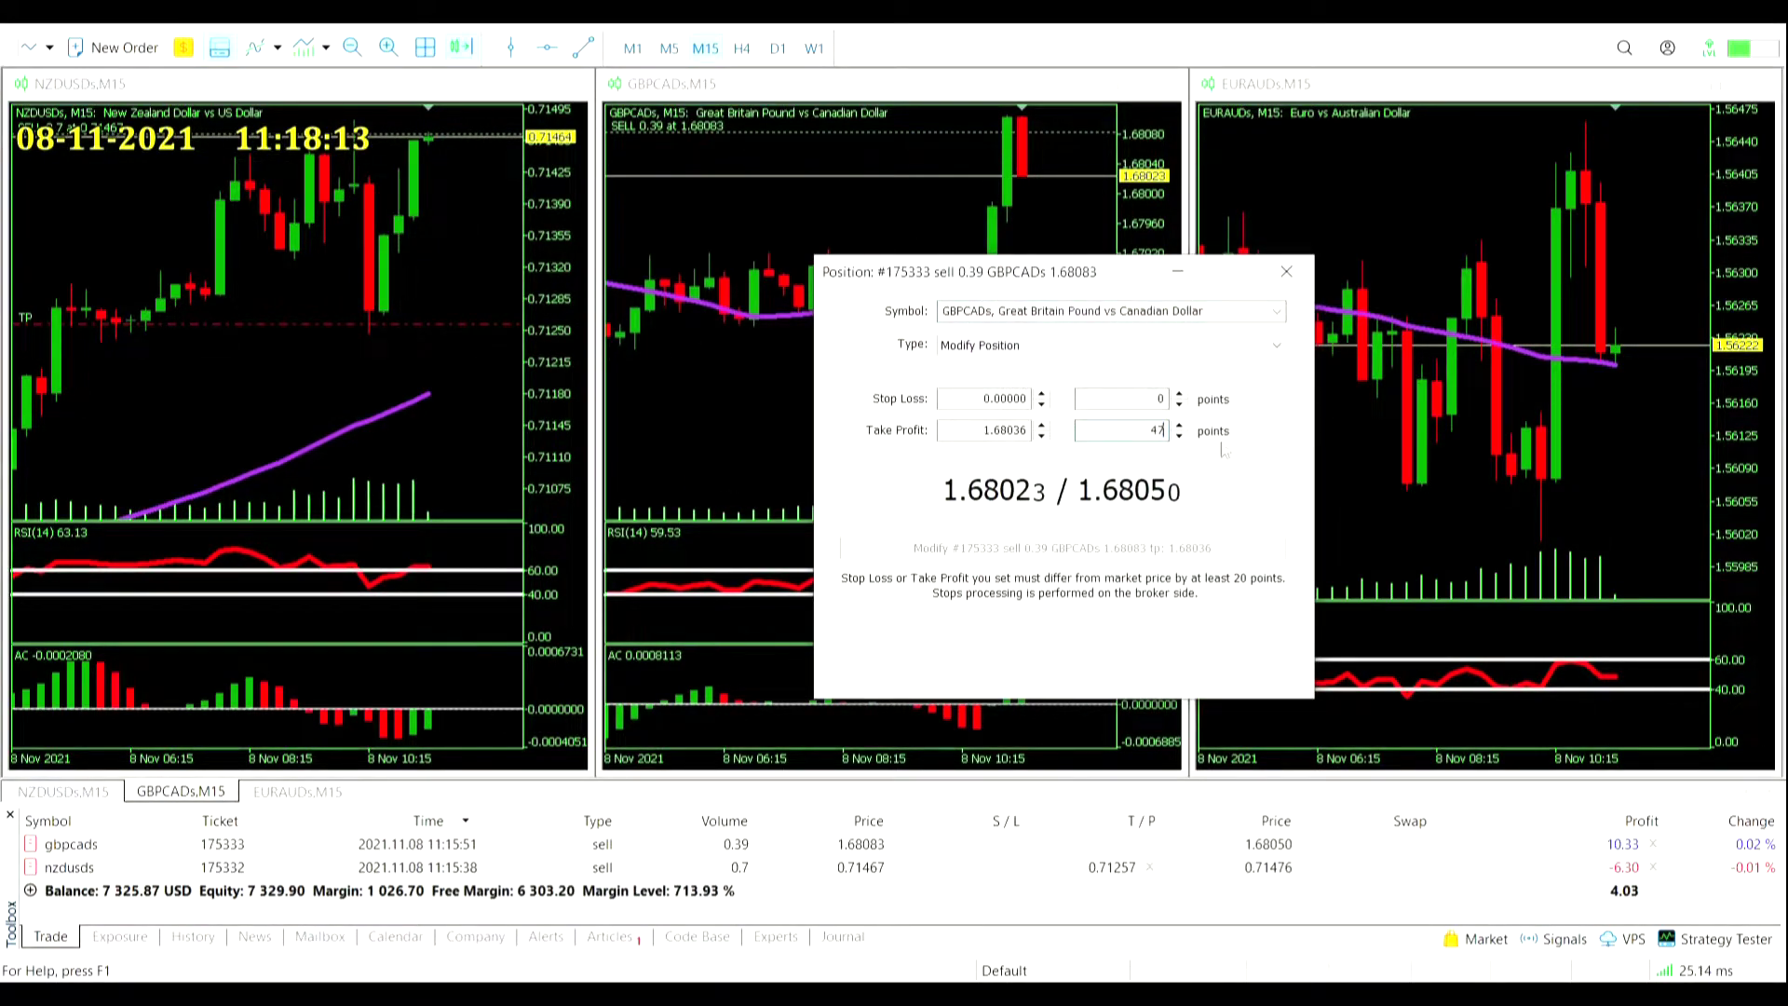
{"action": "left_click", "coordinate": [1174, 548]}
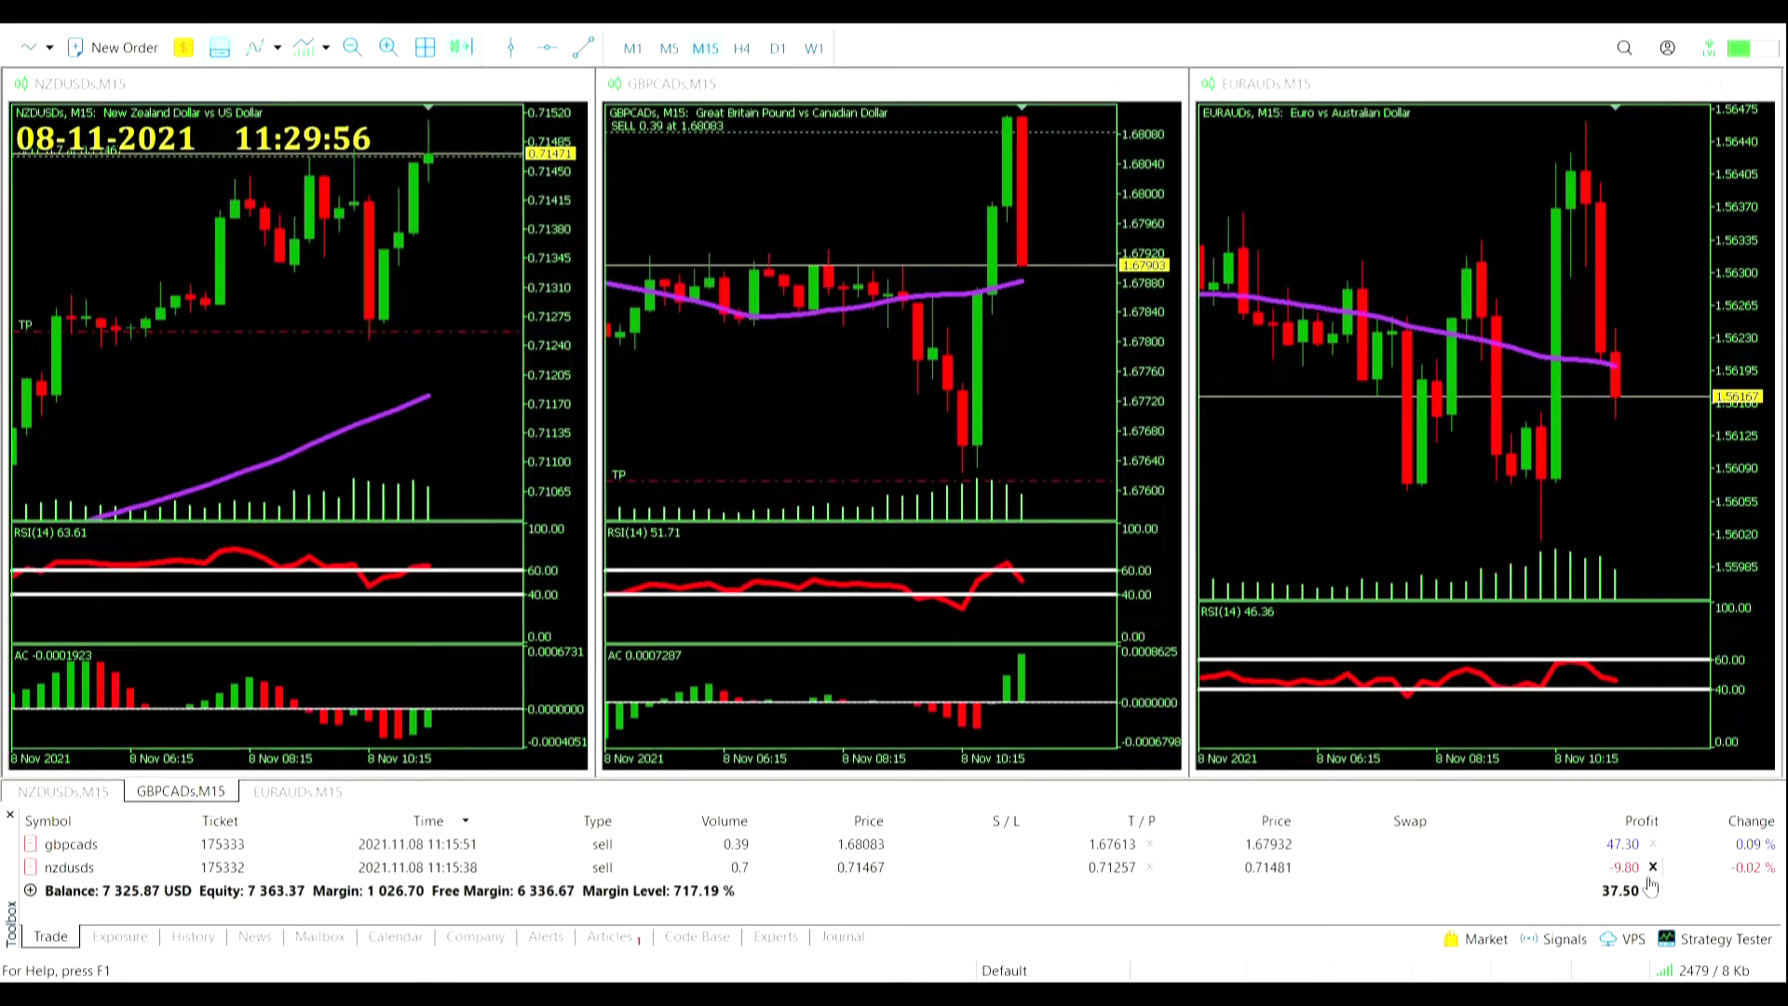
Step: Close the open 0.7 lot NZDUSDs sell position and return to the NZDUSDs chart
{"action": "left_click", "coordinate": [1653, 868]}
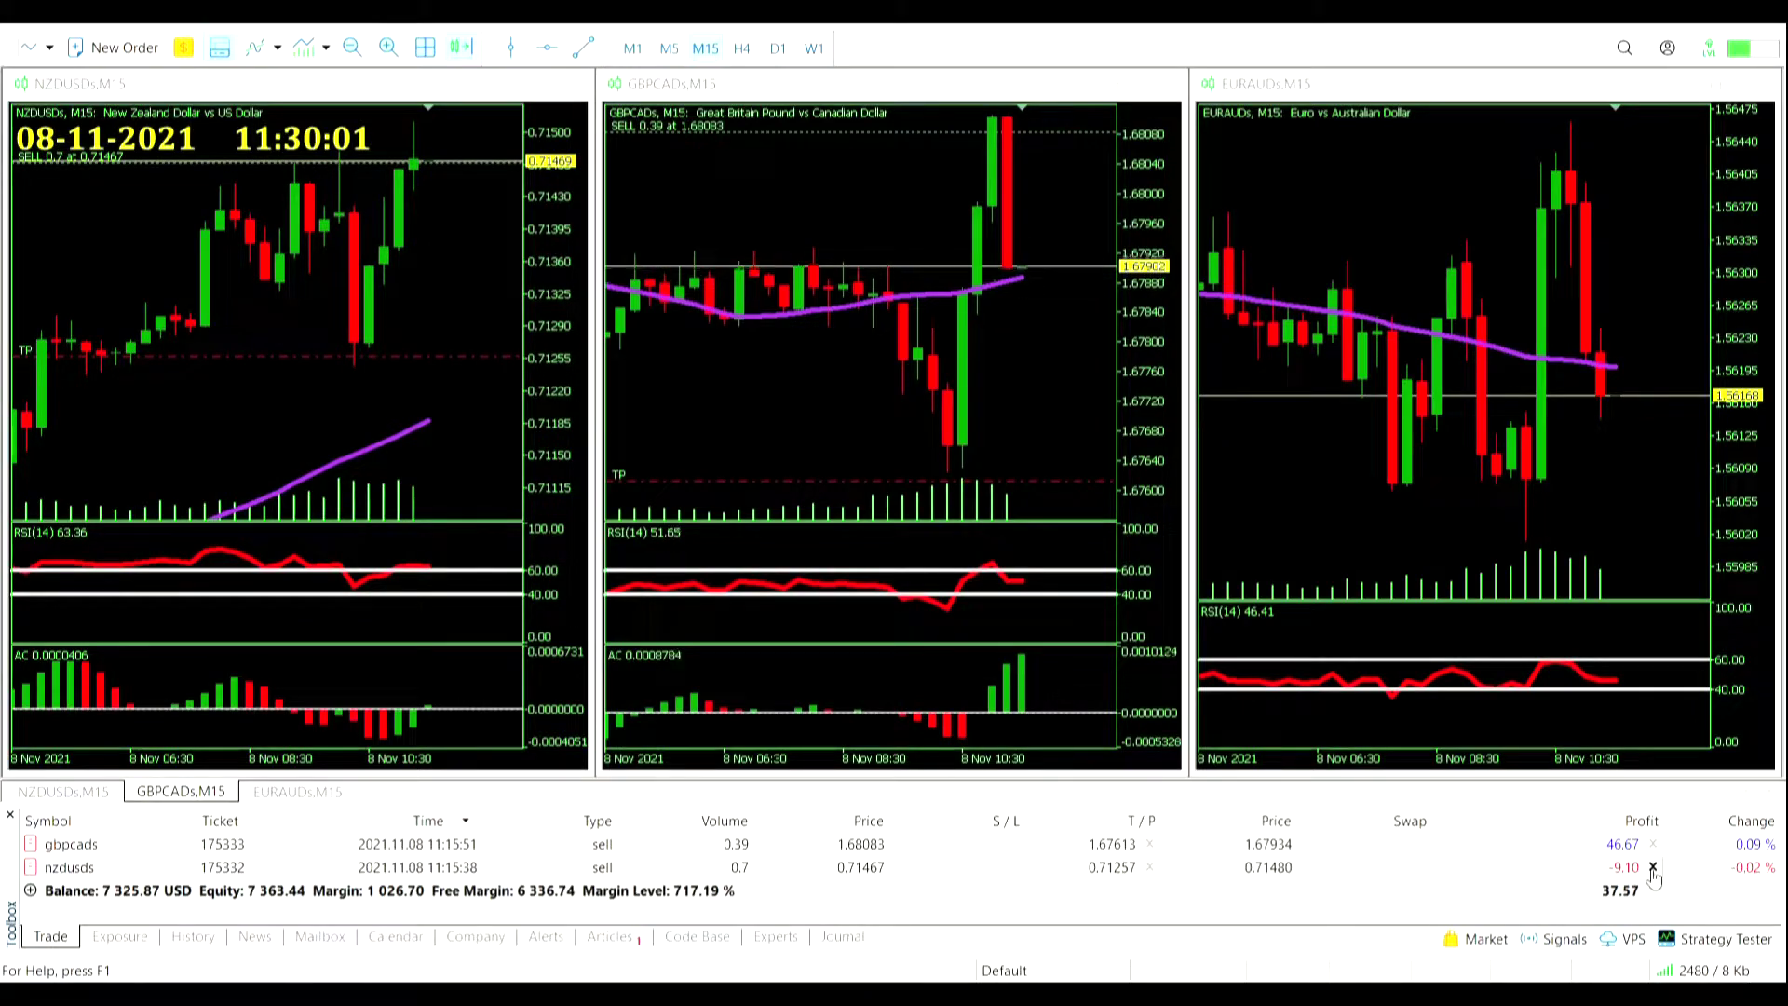
{"action": "left_click", "coordinate": [385, 386]}
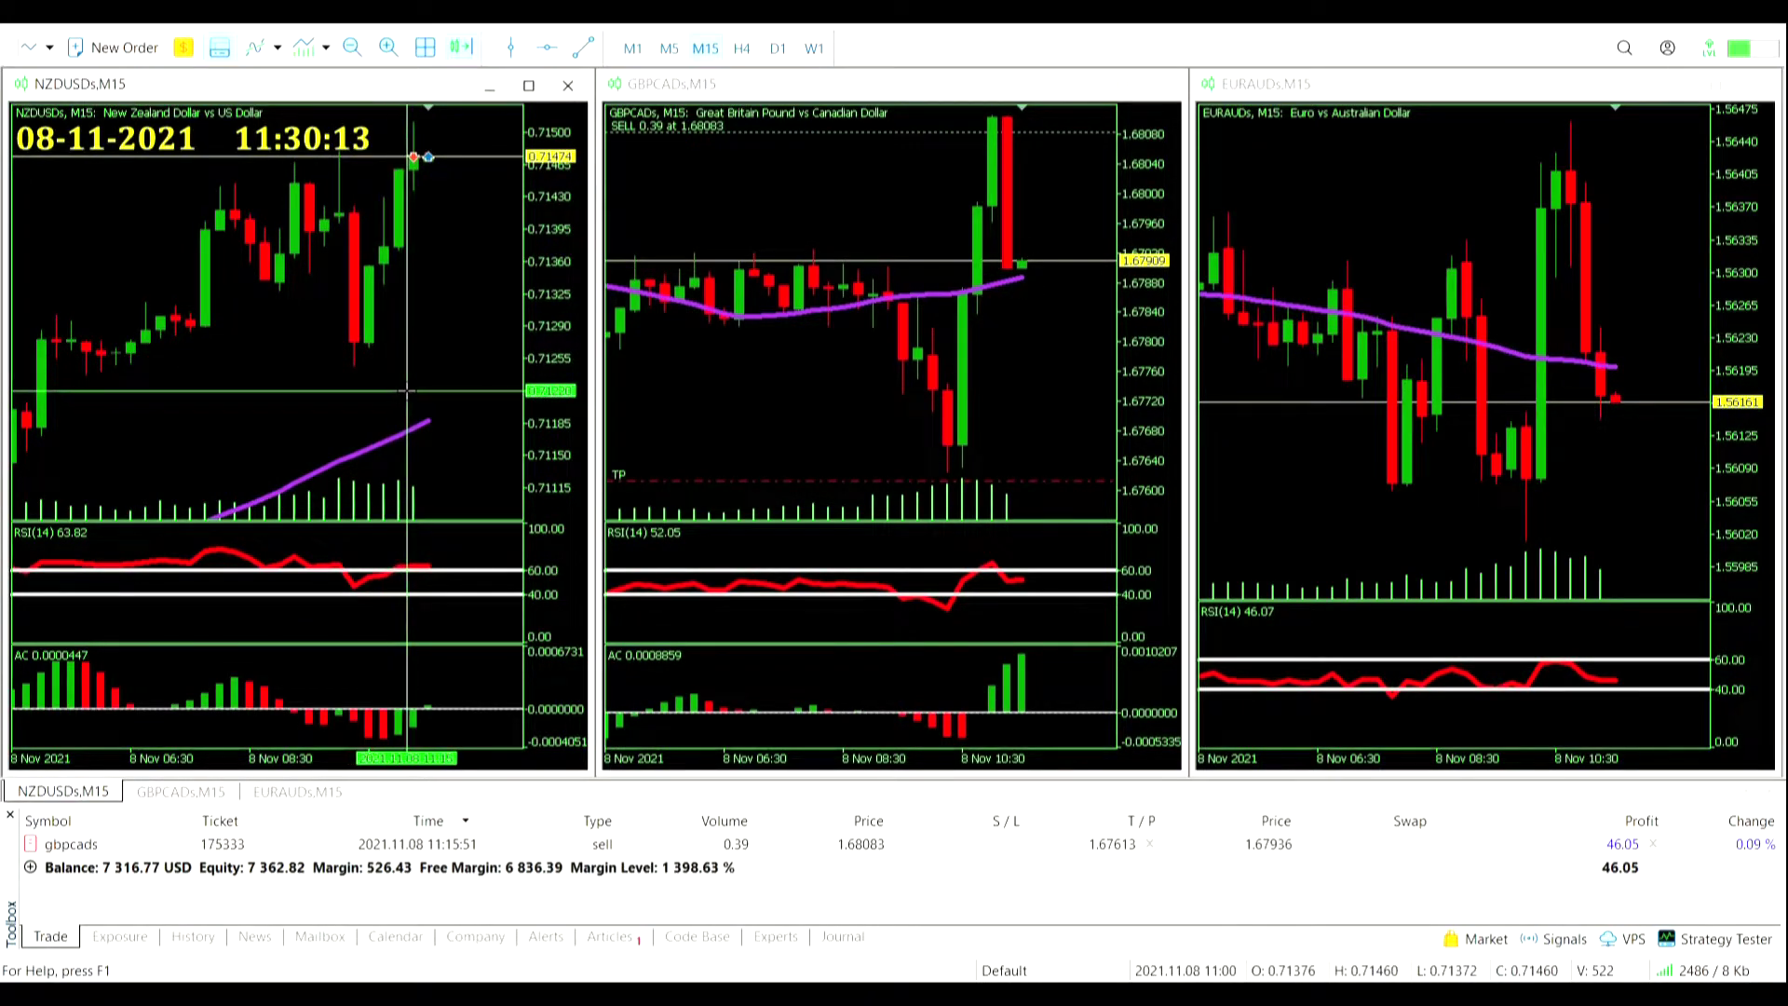
Step: Inspect the latest Accelerator Oscillator bars on the NZDUSDs and GBPCADs charts and check the EURAUDs RSI peak against the 60 level
{"action": "mouse_move", "coordinate": [428, 713]}
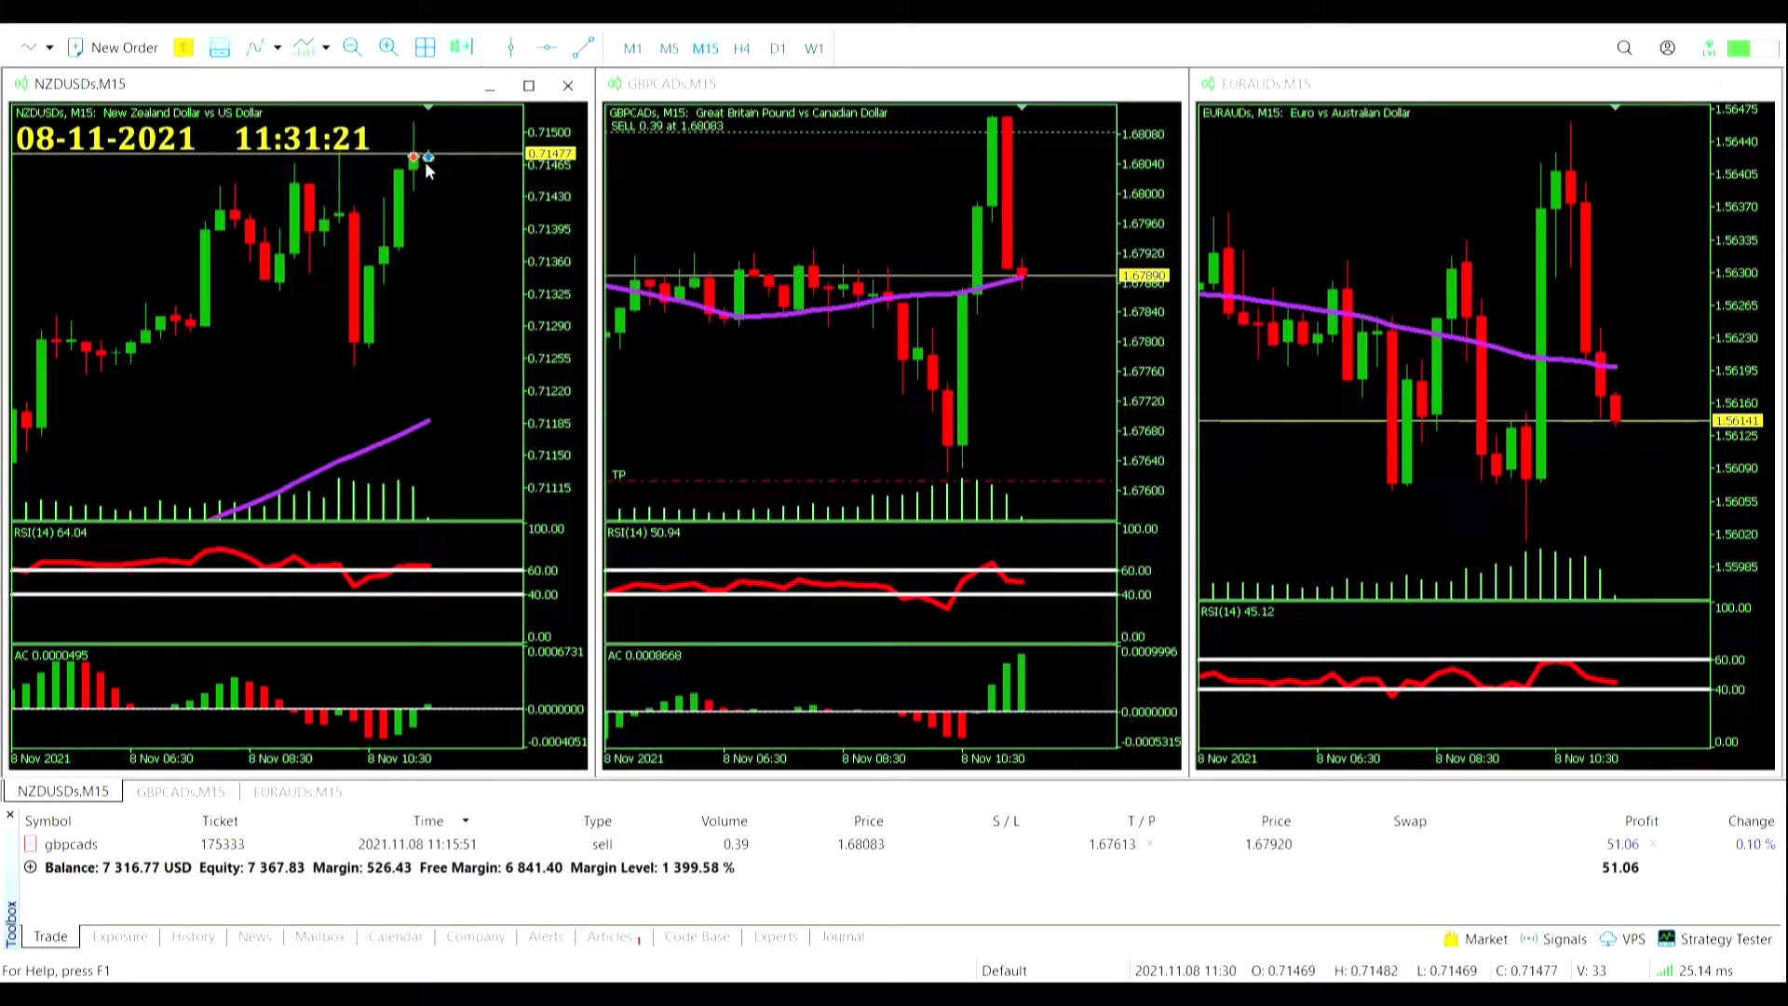
{"action": "mouse_move", "coordinate": [429, 161]}
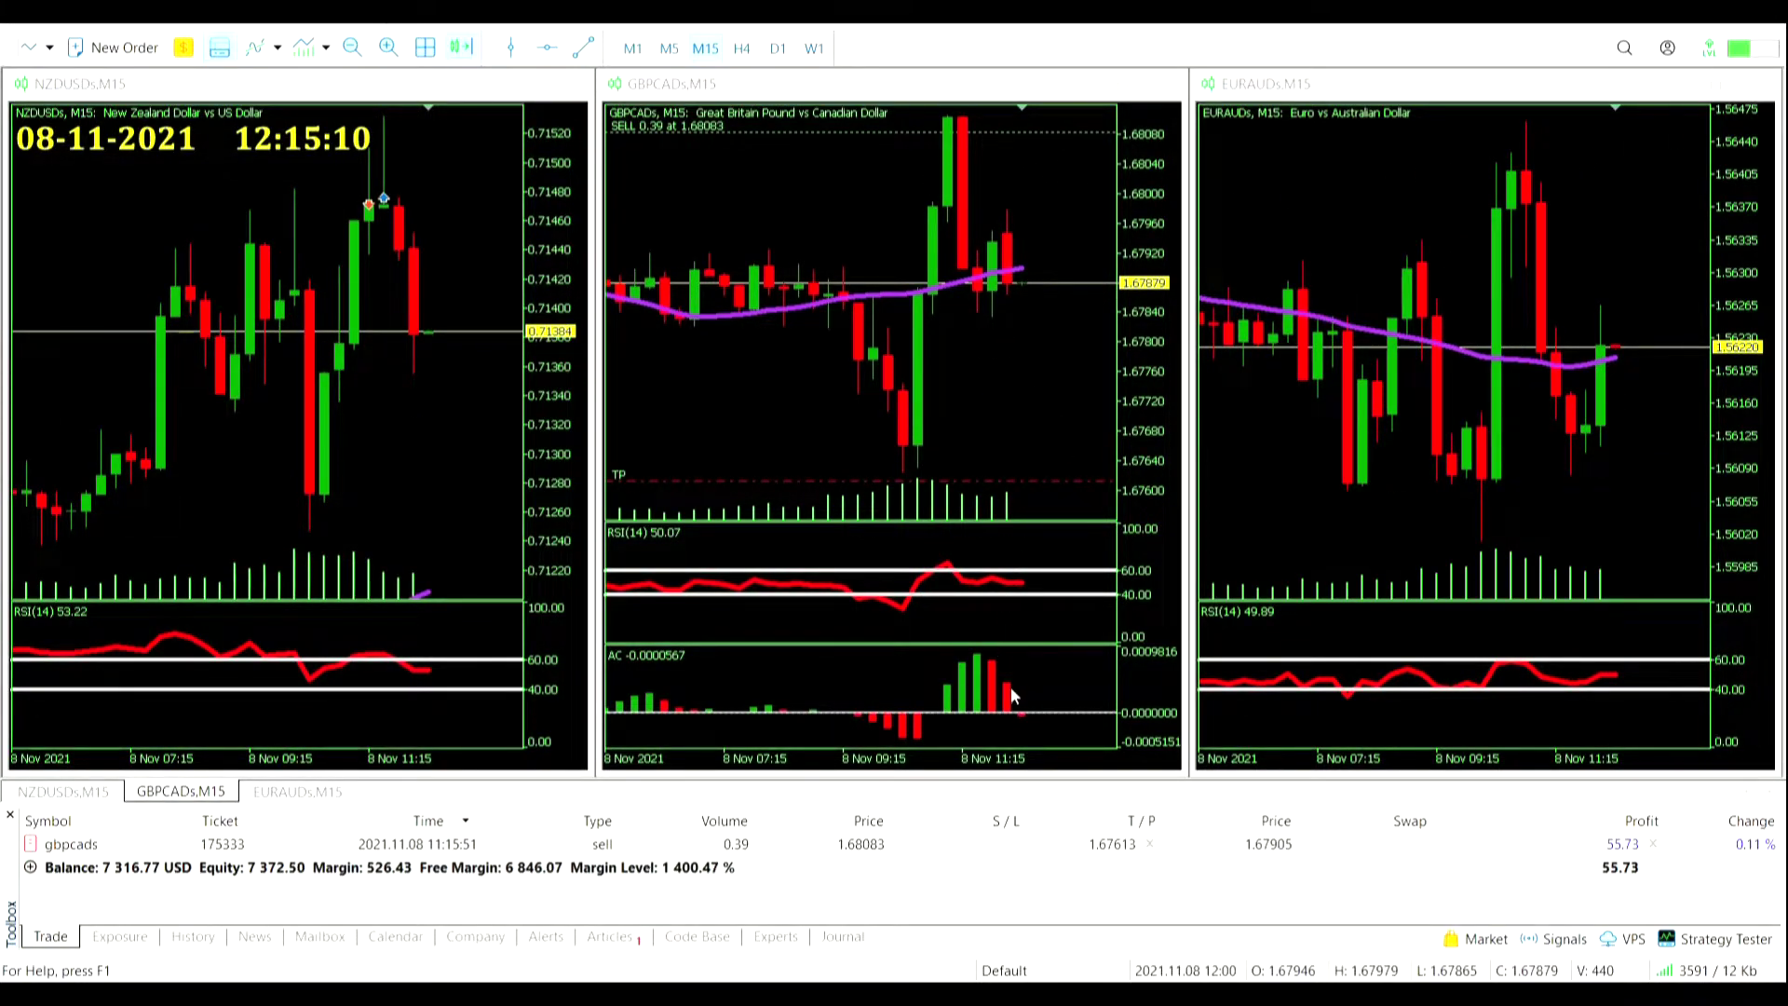
{"action": "left_click", "coordinate": [1023, 718]}
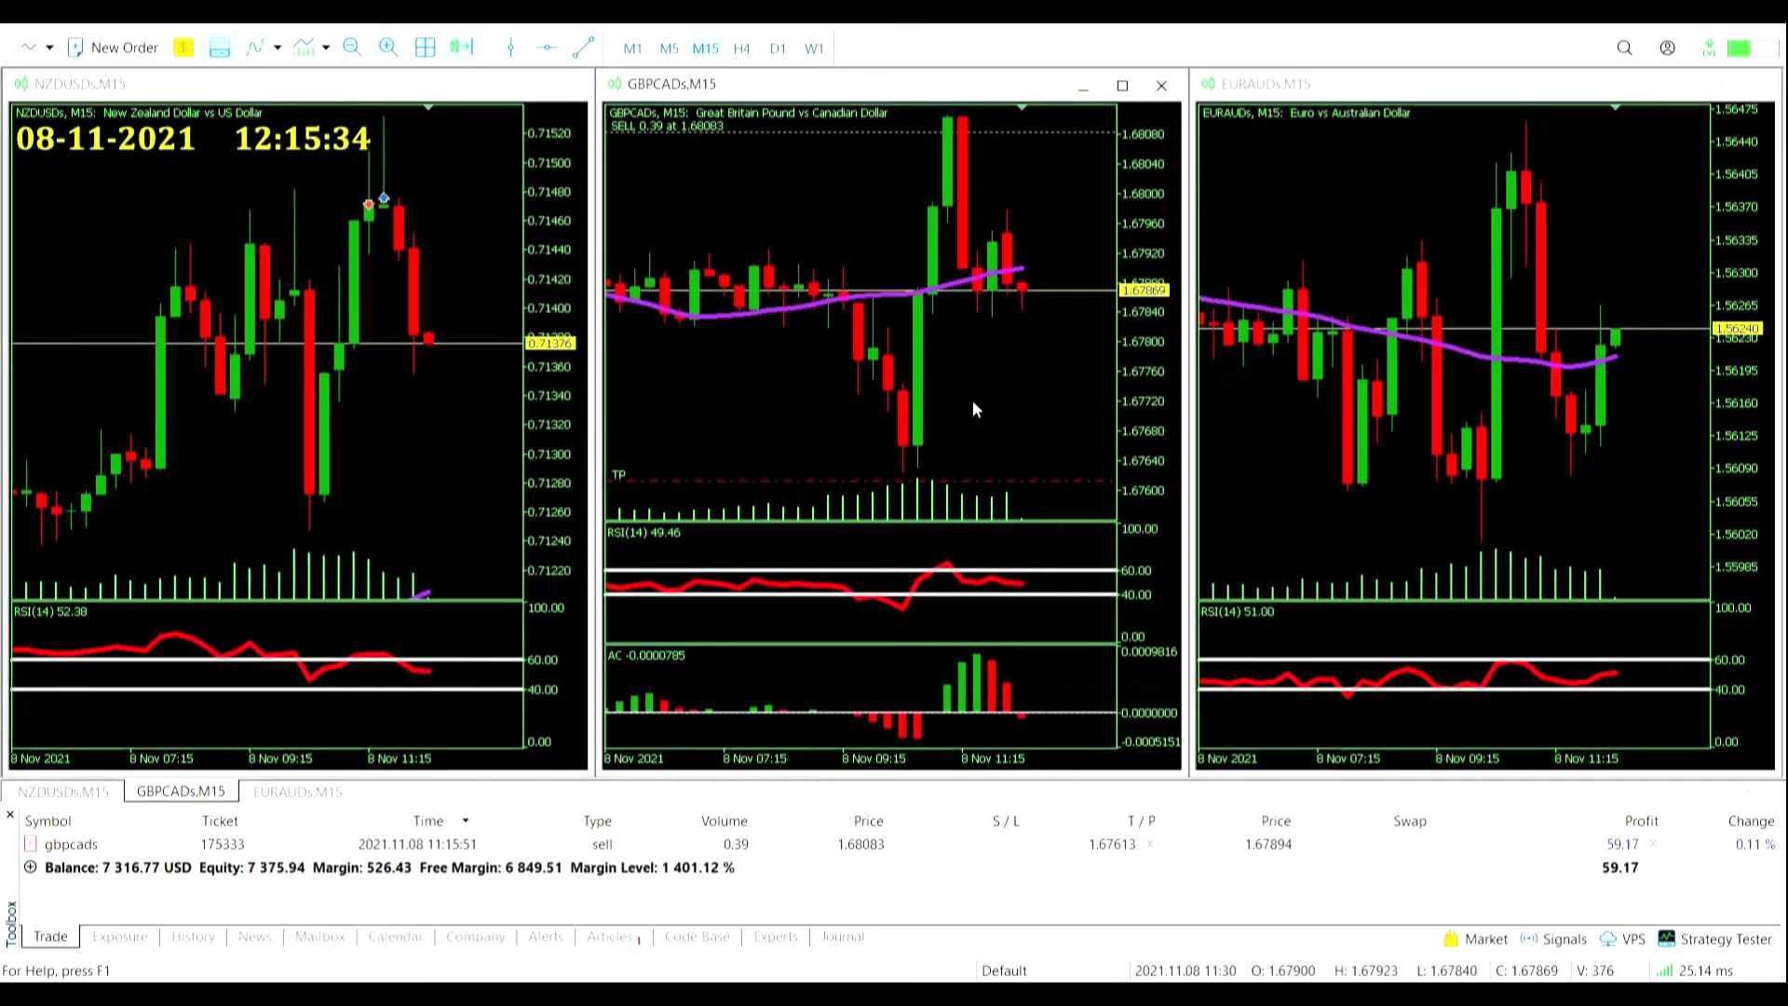
{"action": "left_click", "coordinate": [1301, 372]}
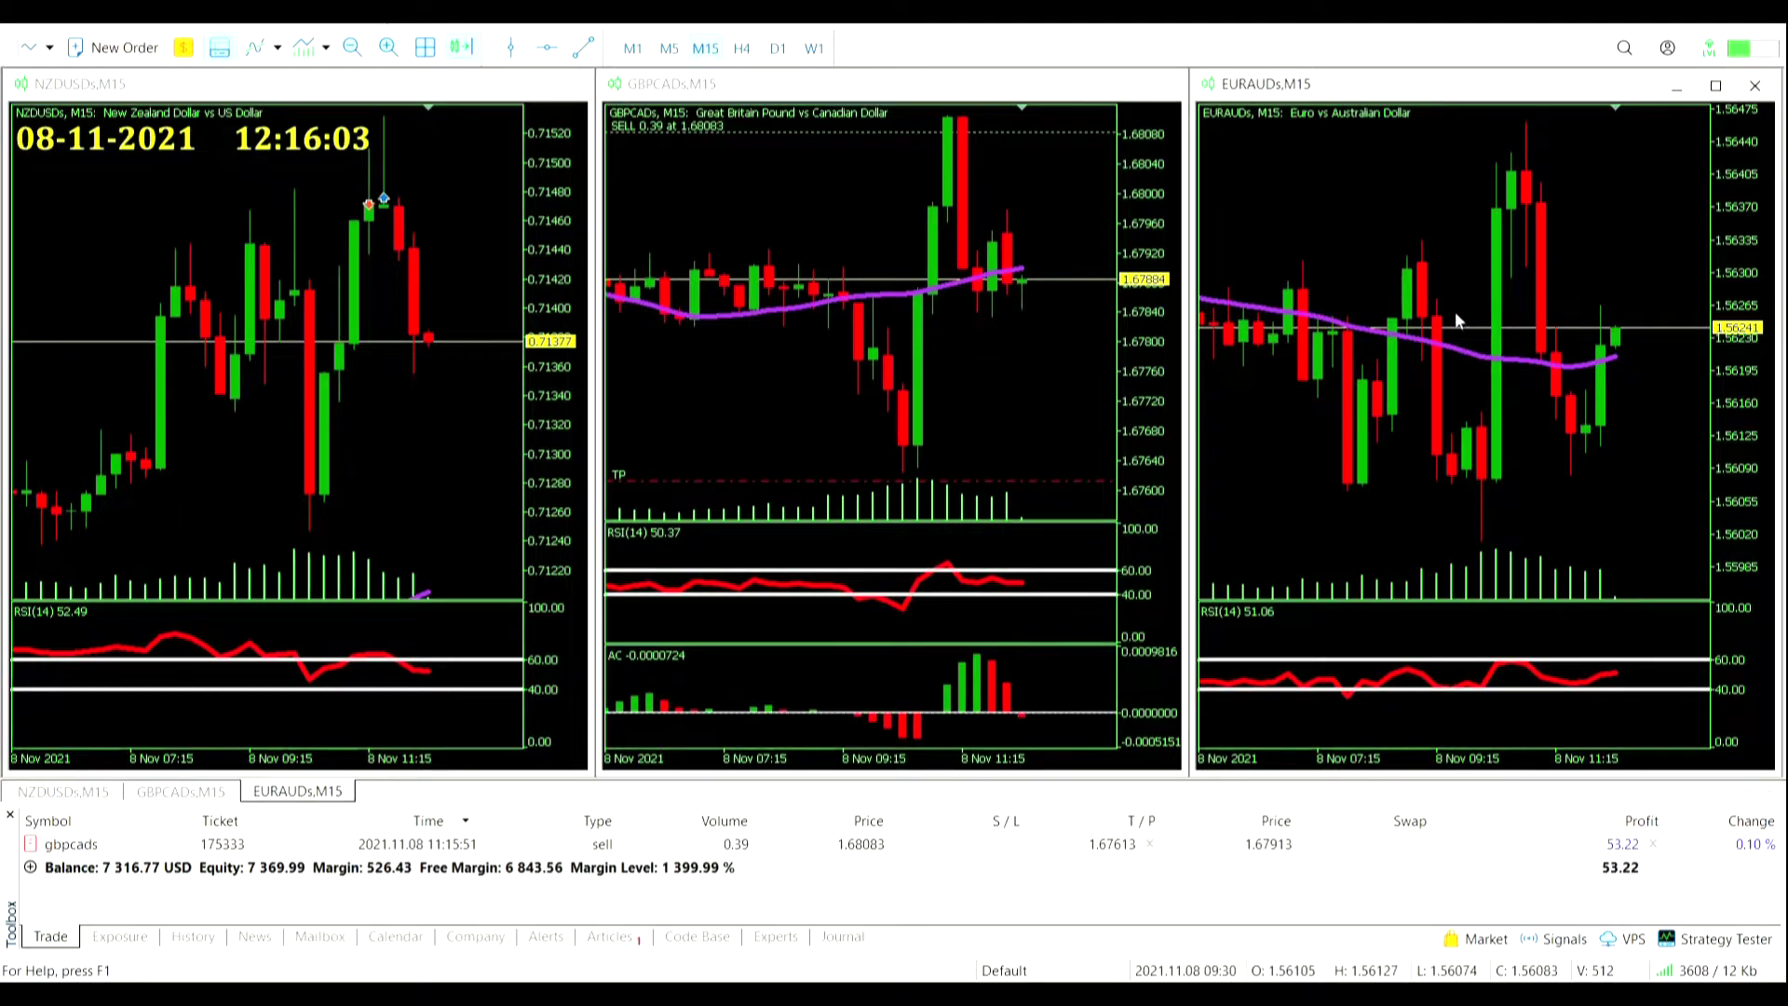
{"action": "mouse_move", "coordinate": [1512, 690]}
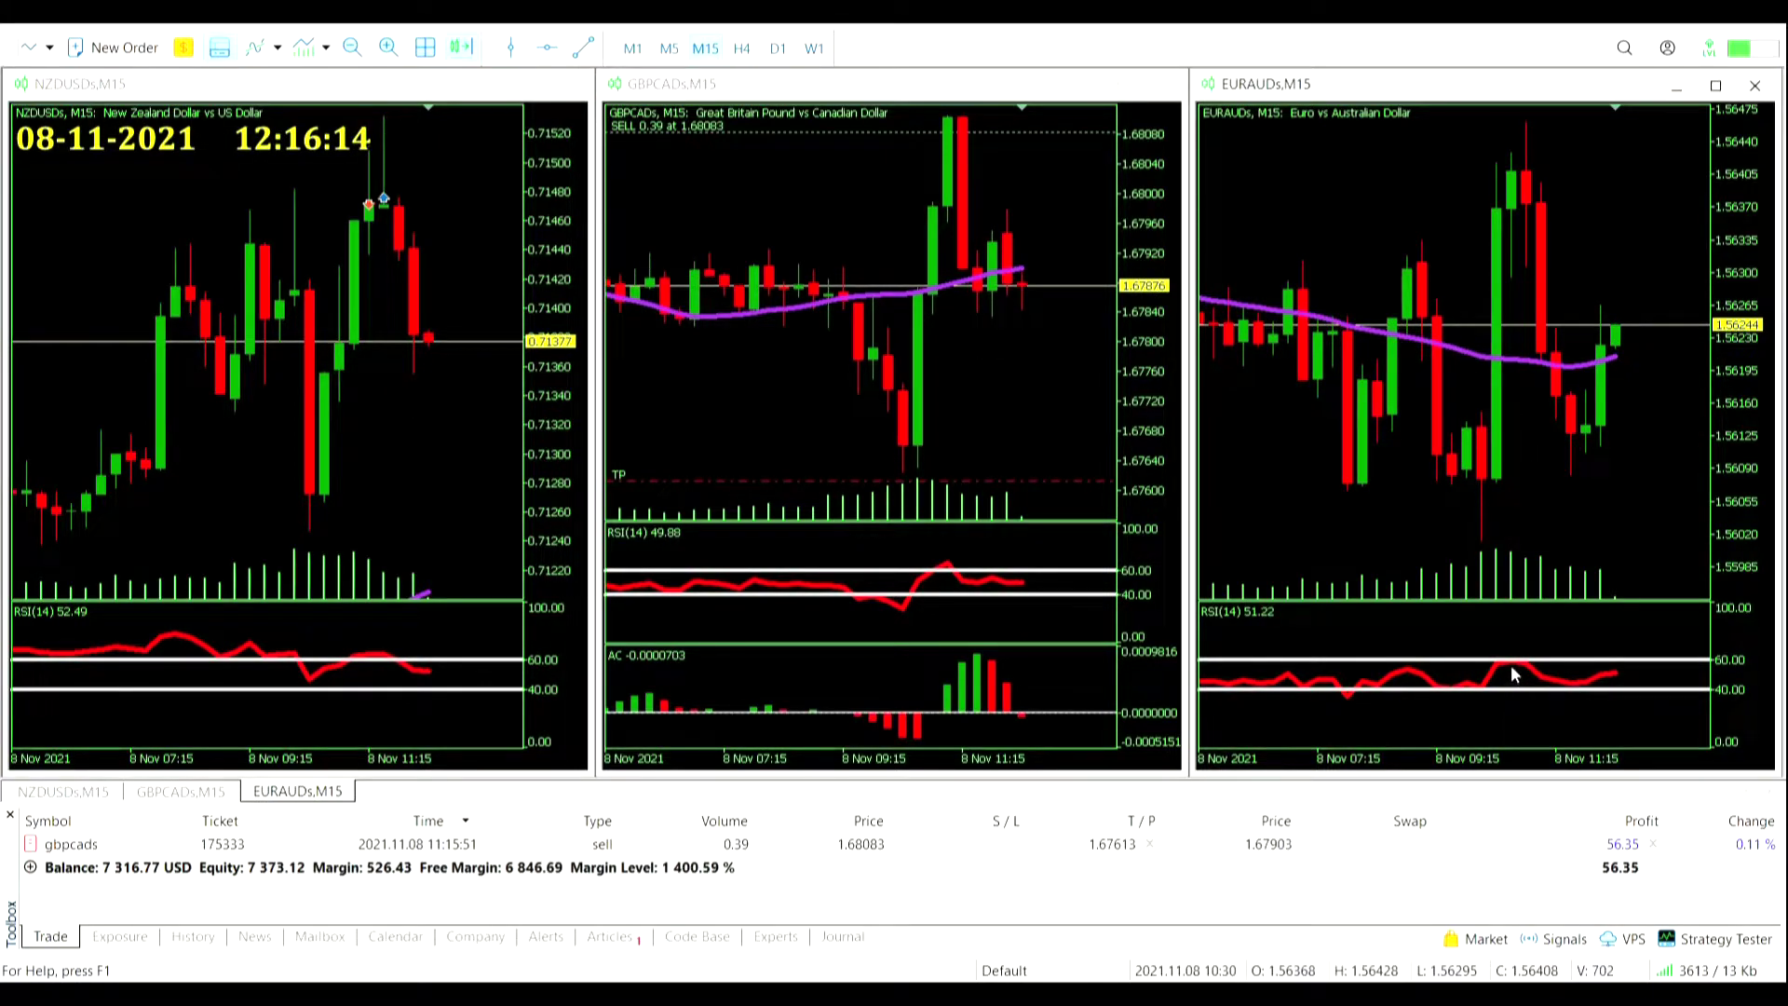
{"action": "middle_click", "coordinate": [1512, 663]}
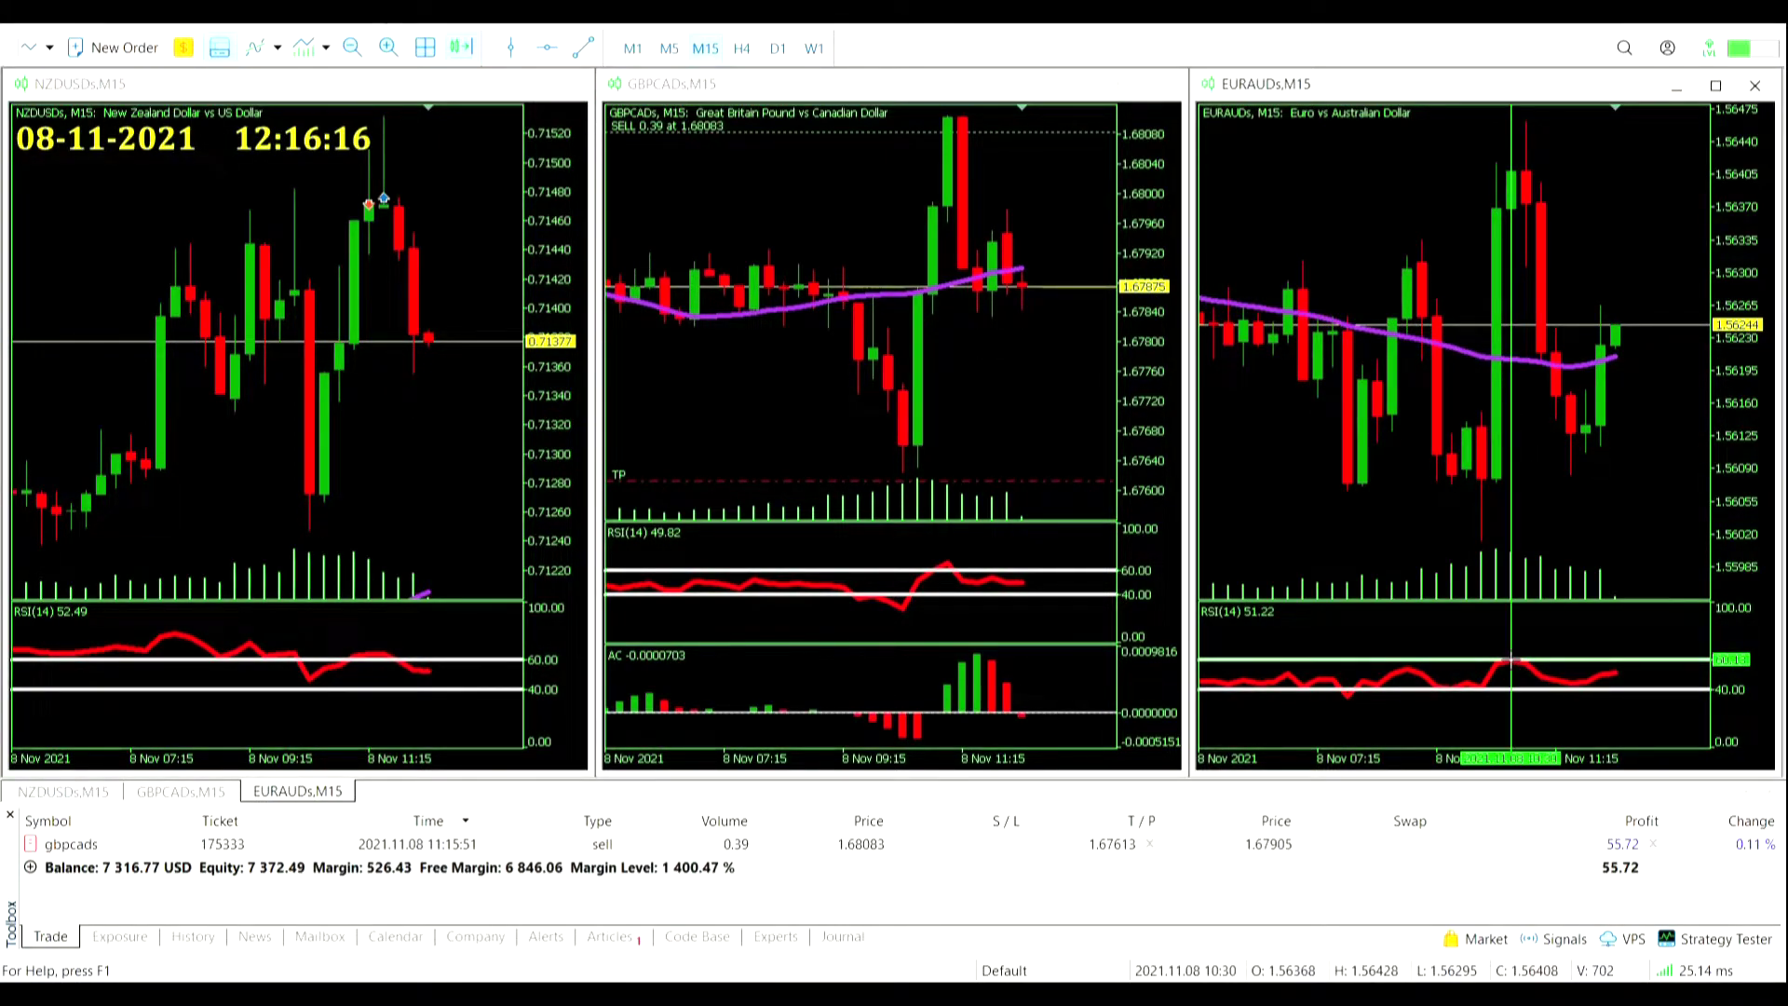
{"action": "middle_click", "coordinate": [1511, 659]}
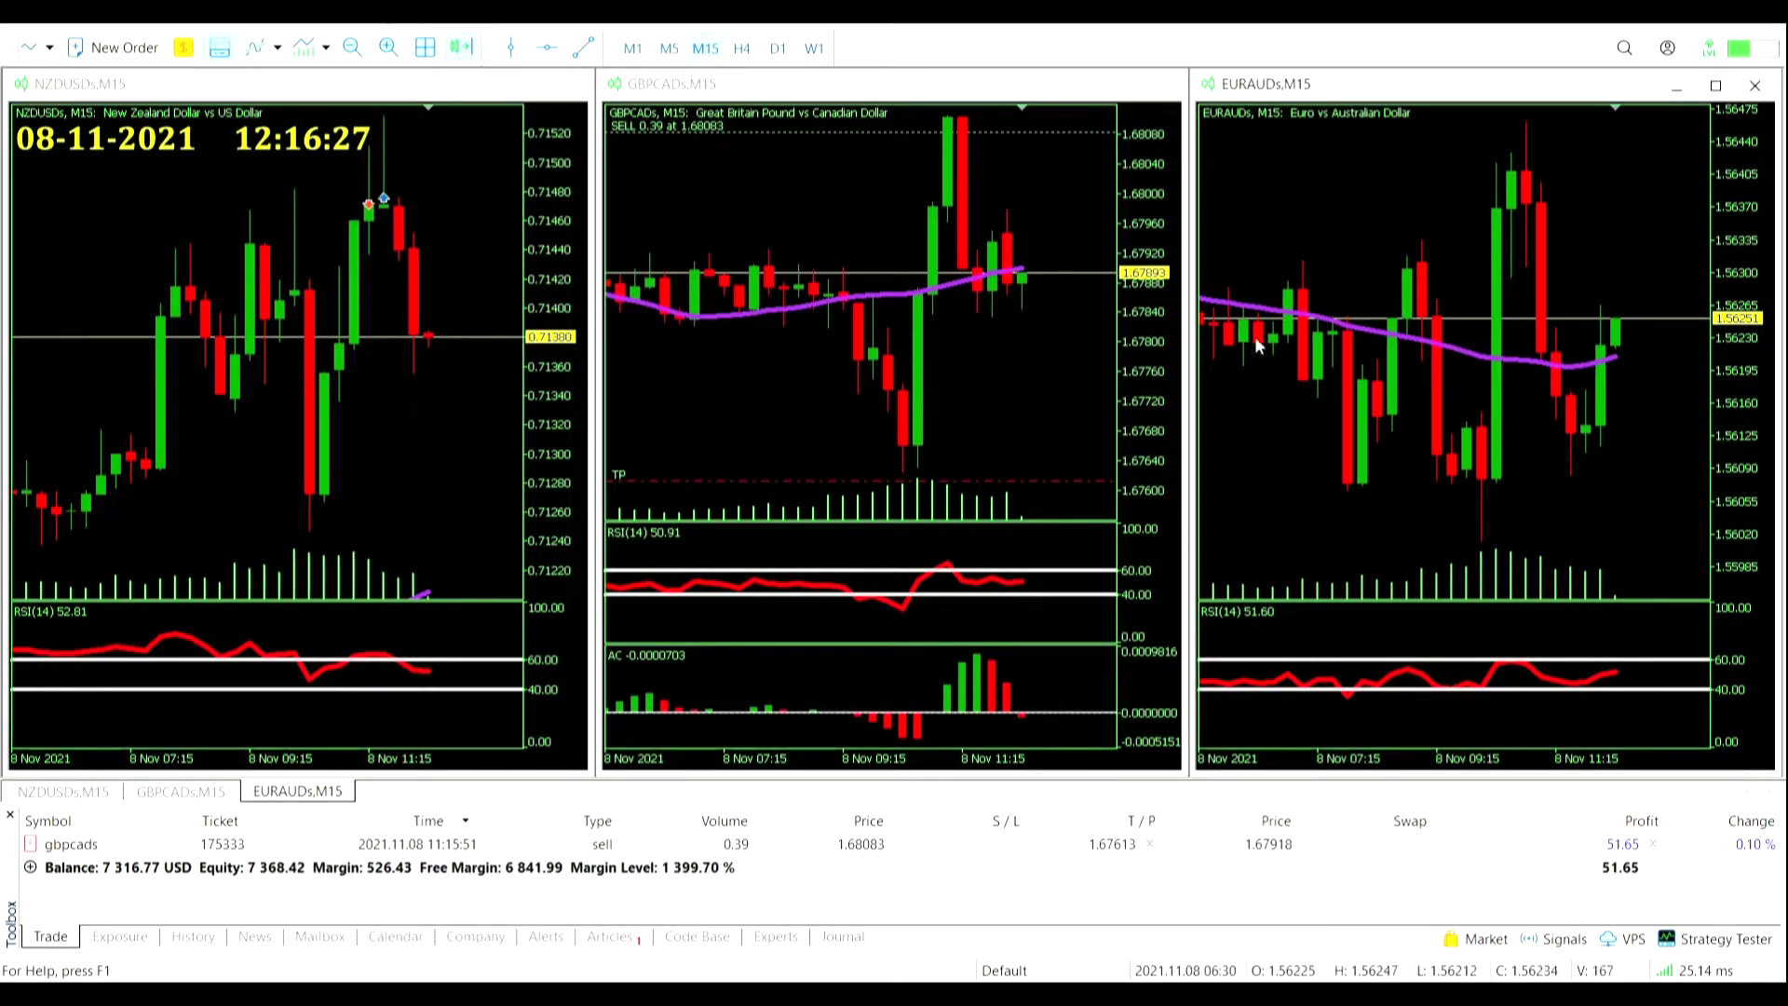
Step: Close the 0.39 lot GBPCADs sell position and display its trade history on the GBPCADs chart
{"action": "left_click", "coordinate": [1028, 324]}
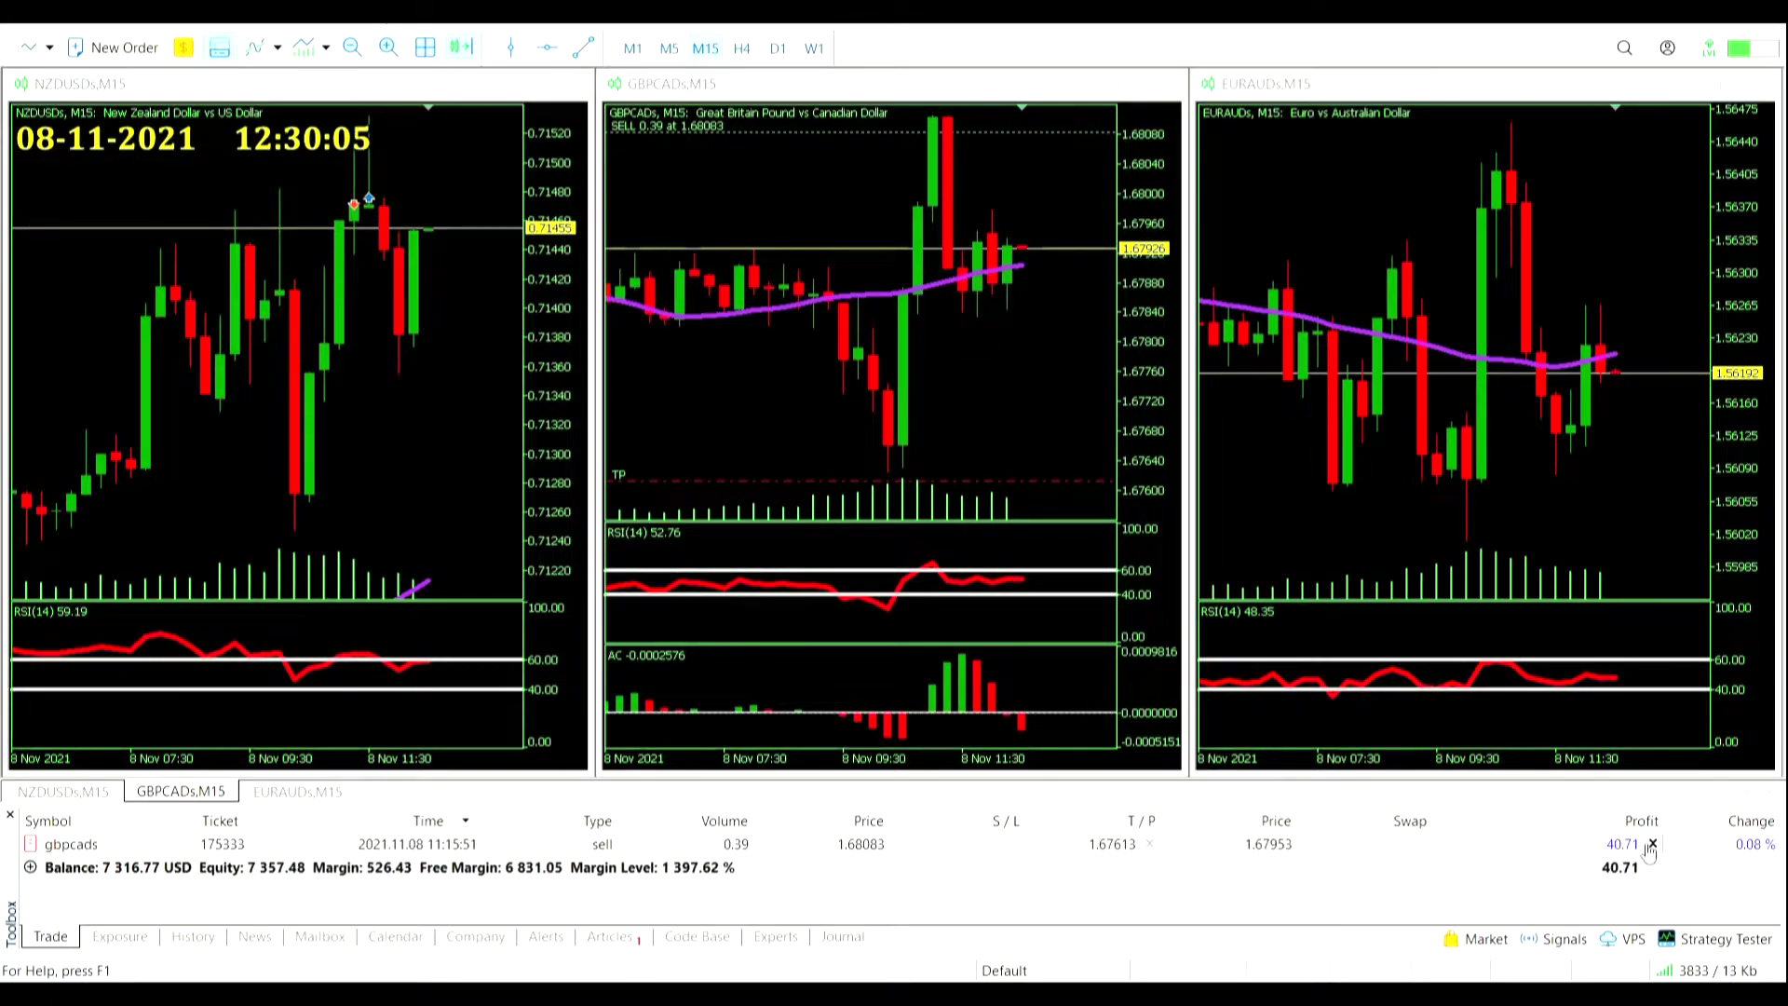
{"action": "left_click", "coordinate": [193, 937]}
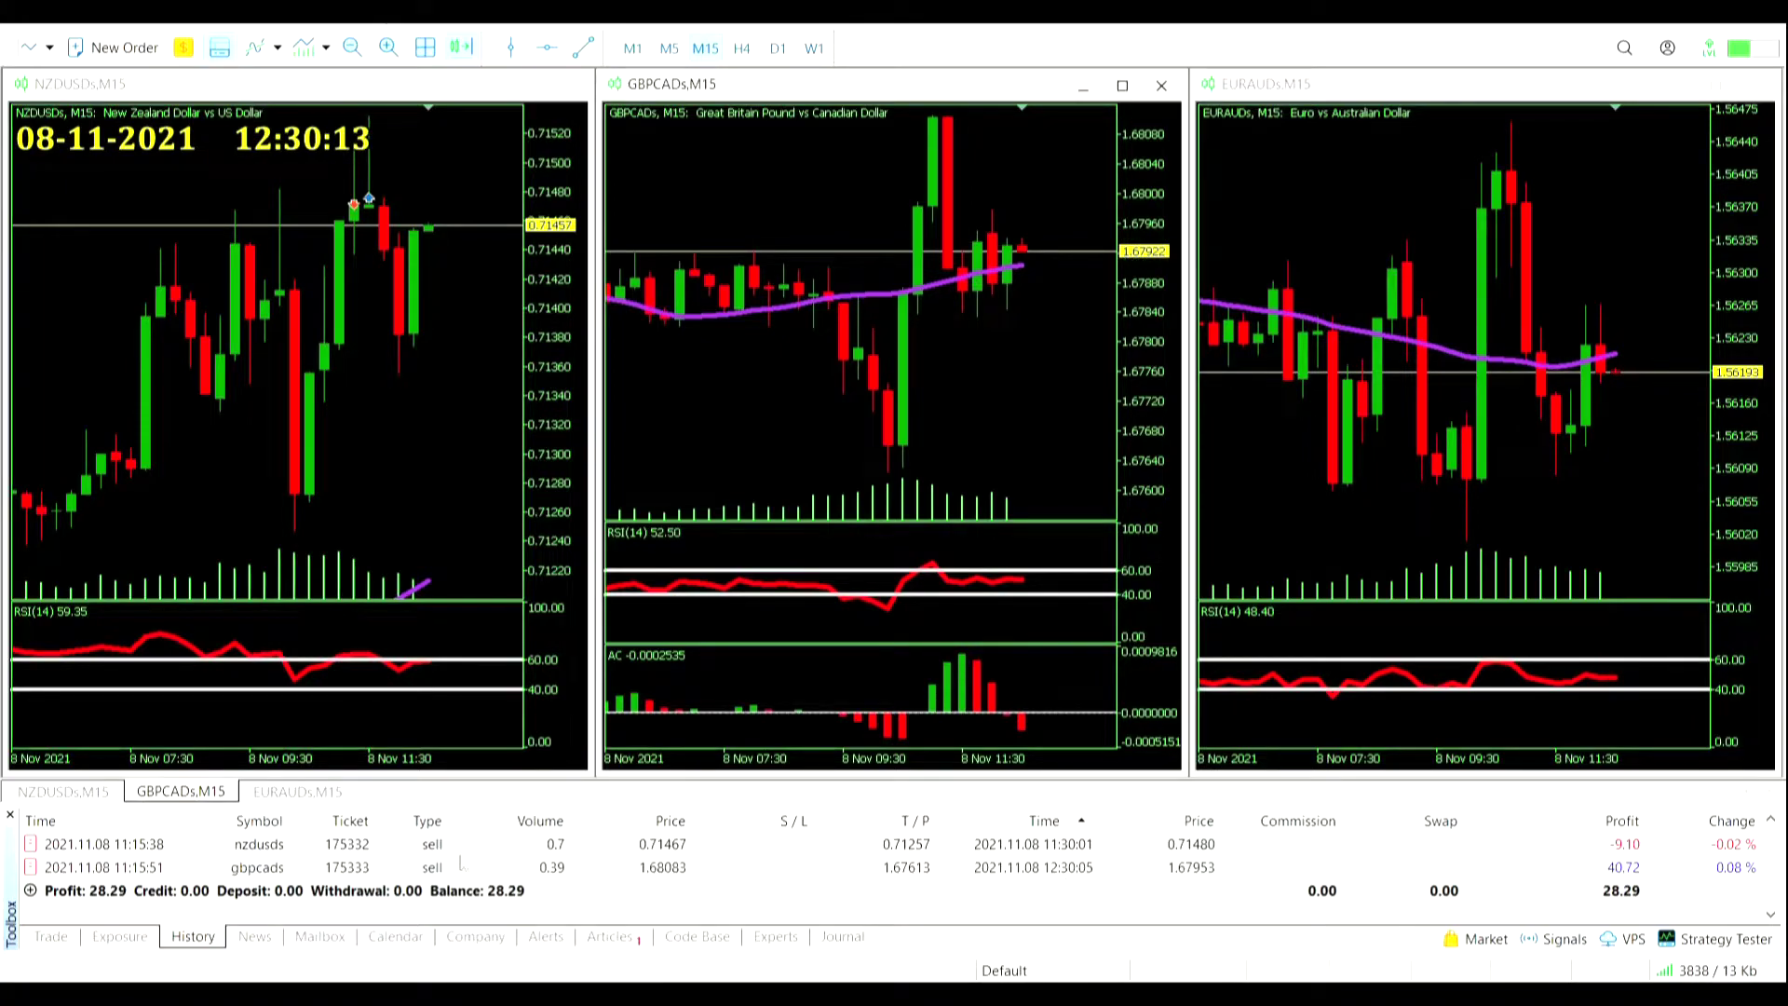
{"action": "right_click", "coordinate": [819, 500]}
{"action": "left_click", "coordinate": [898, 754]}
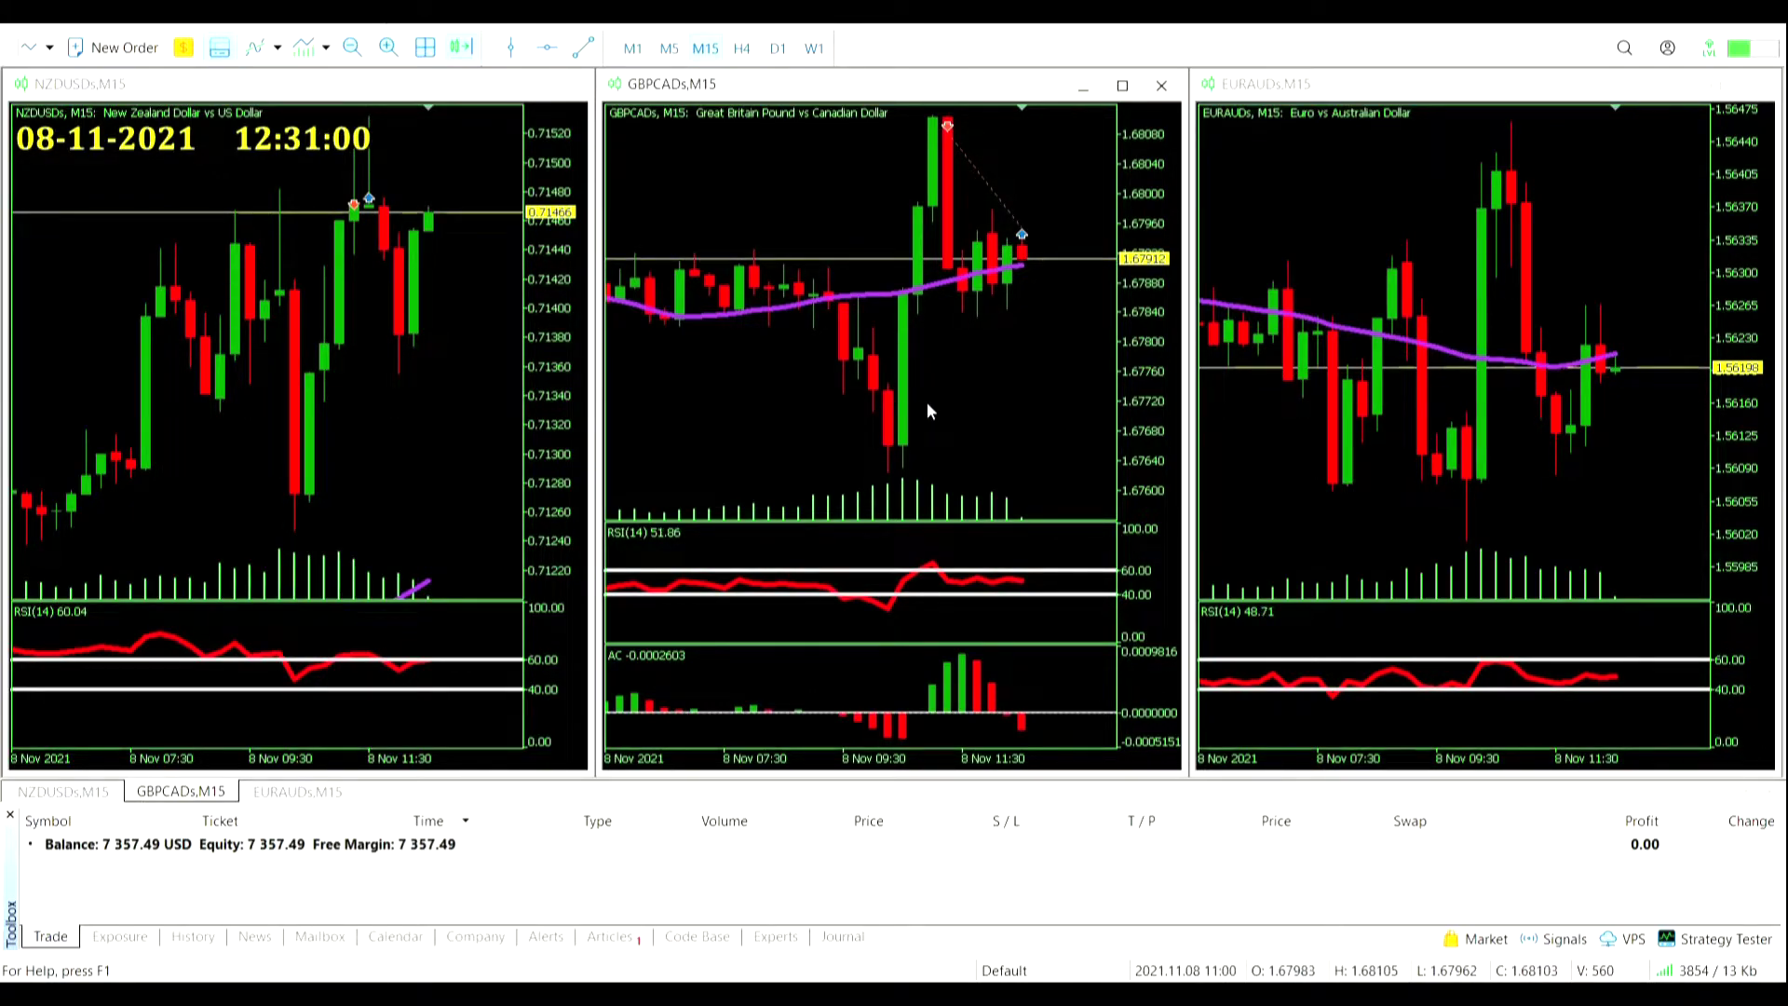
Step: Apply the template with the Accelerator Oscillator to the NZDUSDs chart
{"action": "left_click", "coordinate": [510, 421]}
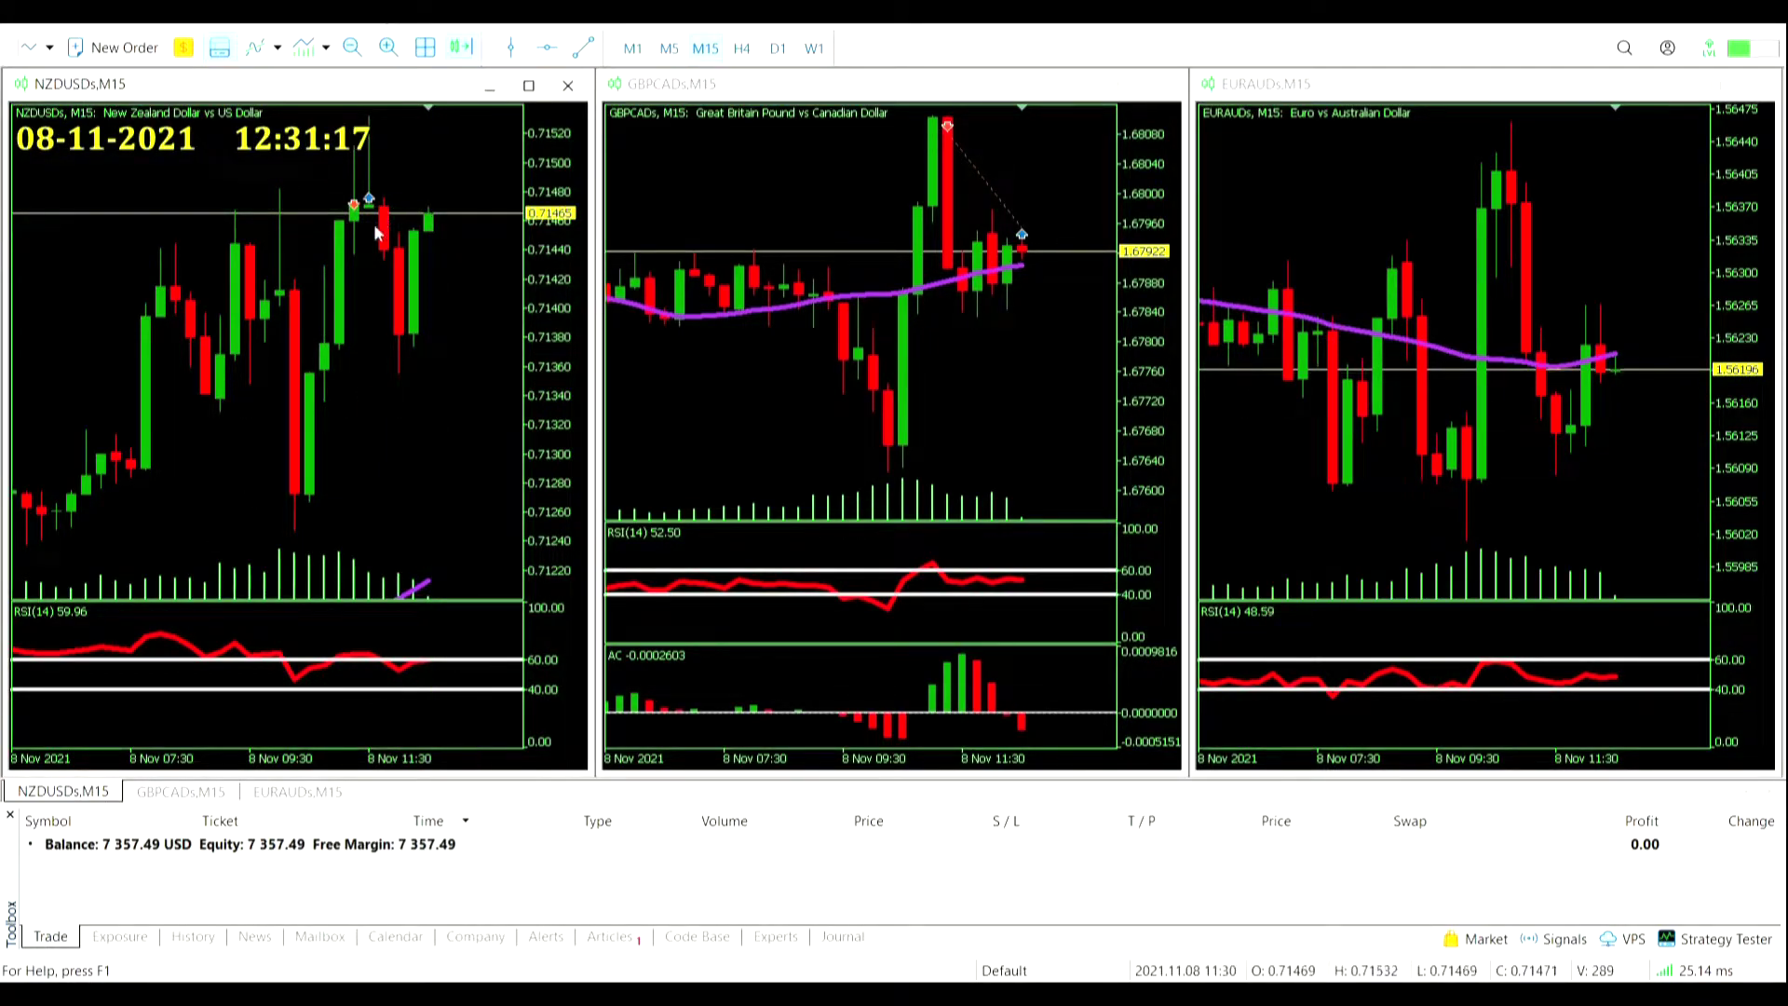
{"action": "right_click", "coordinate": [378, 350]}
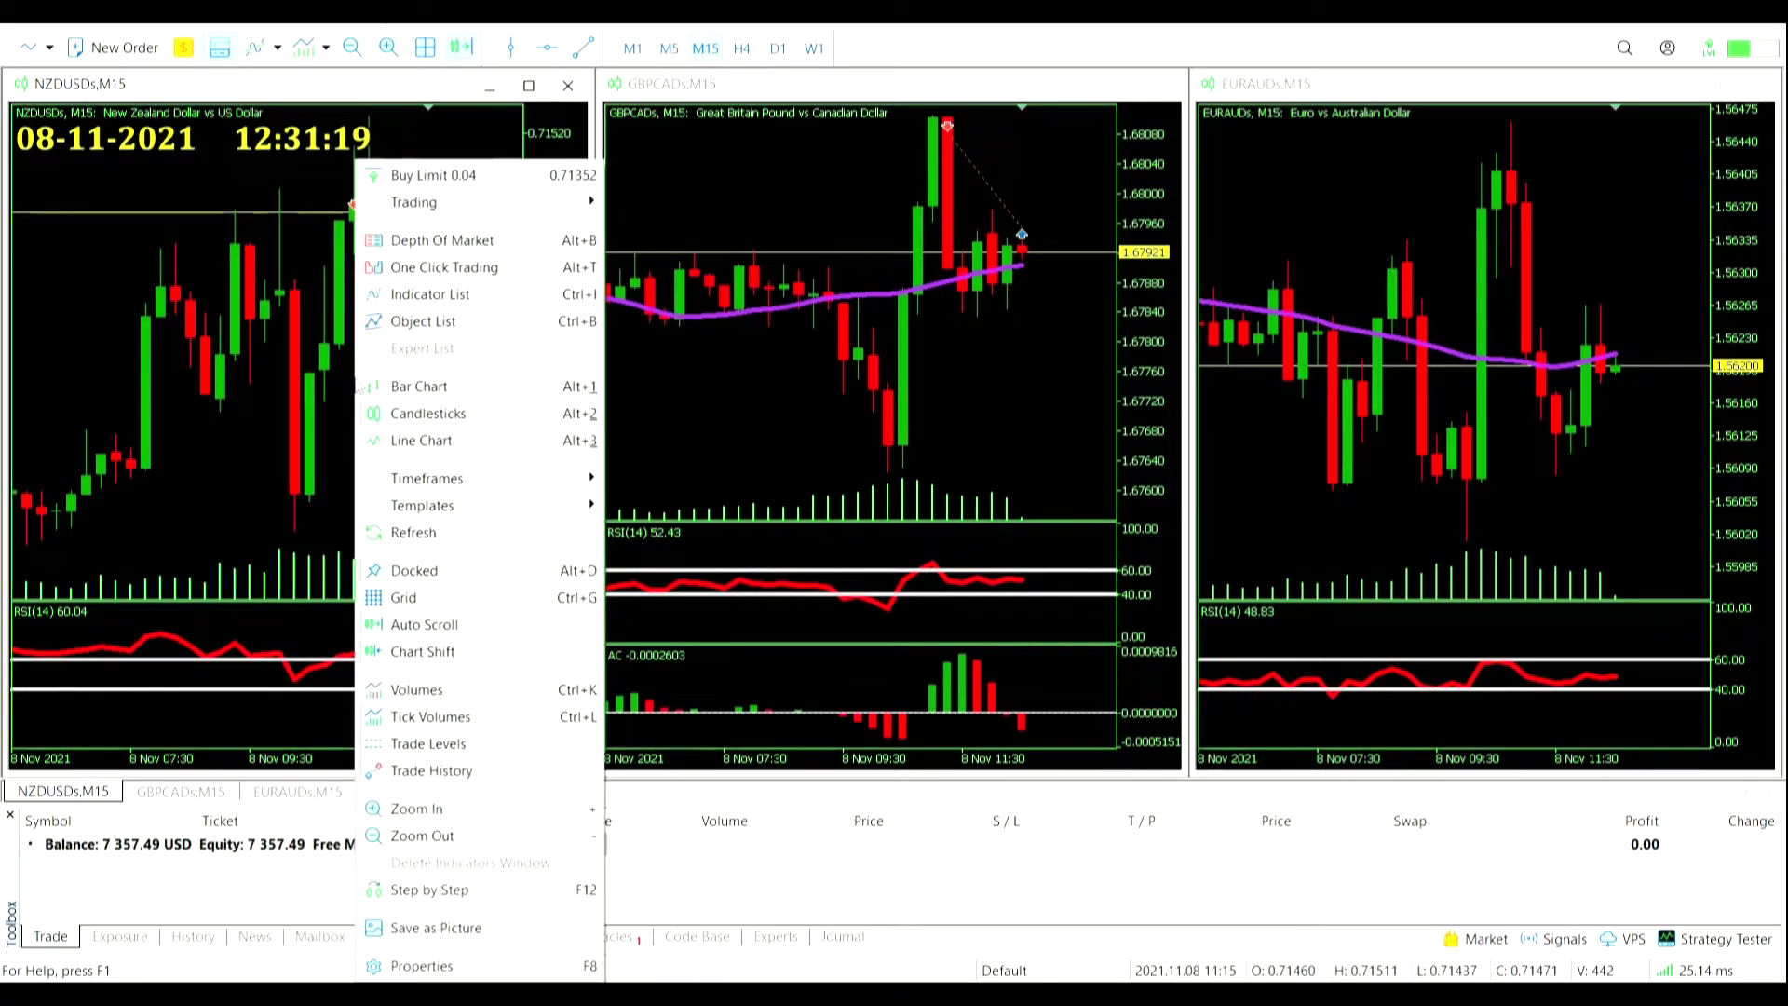
{"action": "left_click", "coordinate": [671, 522]}
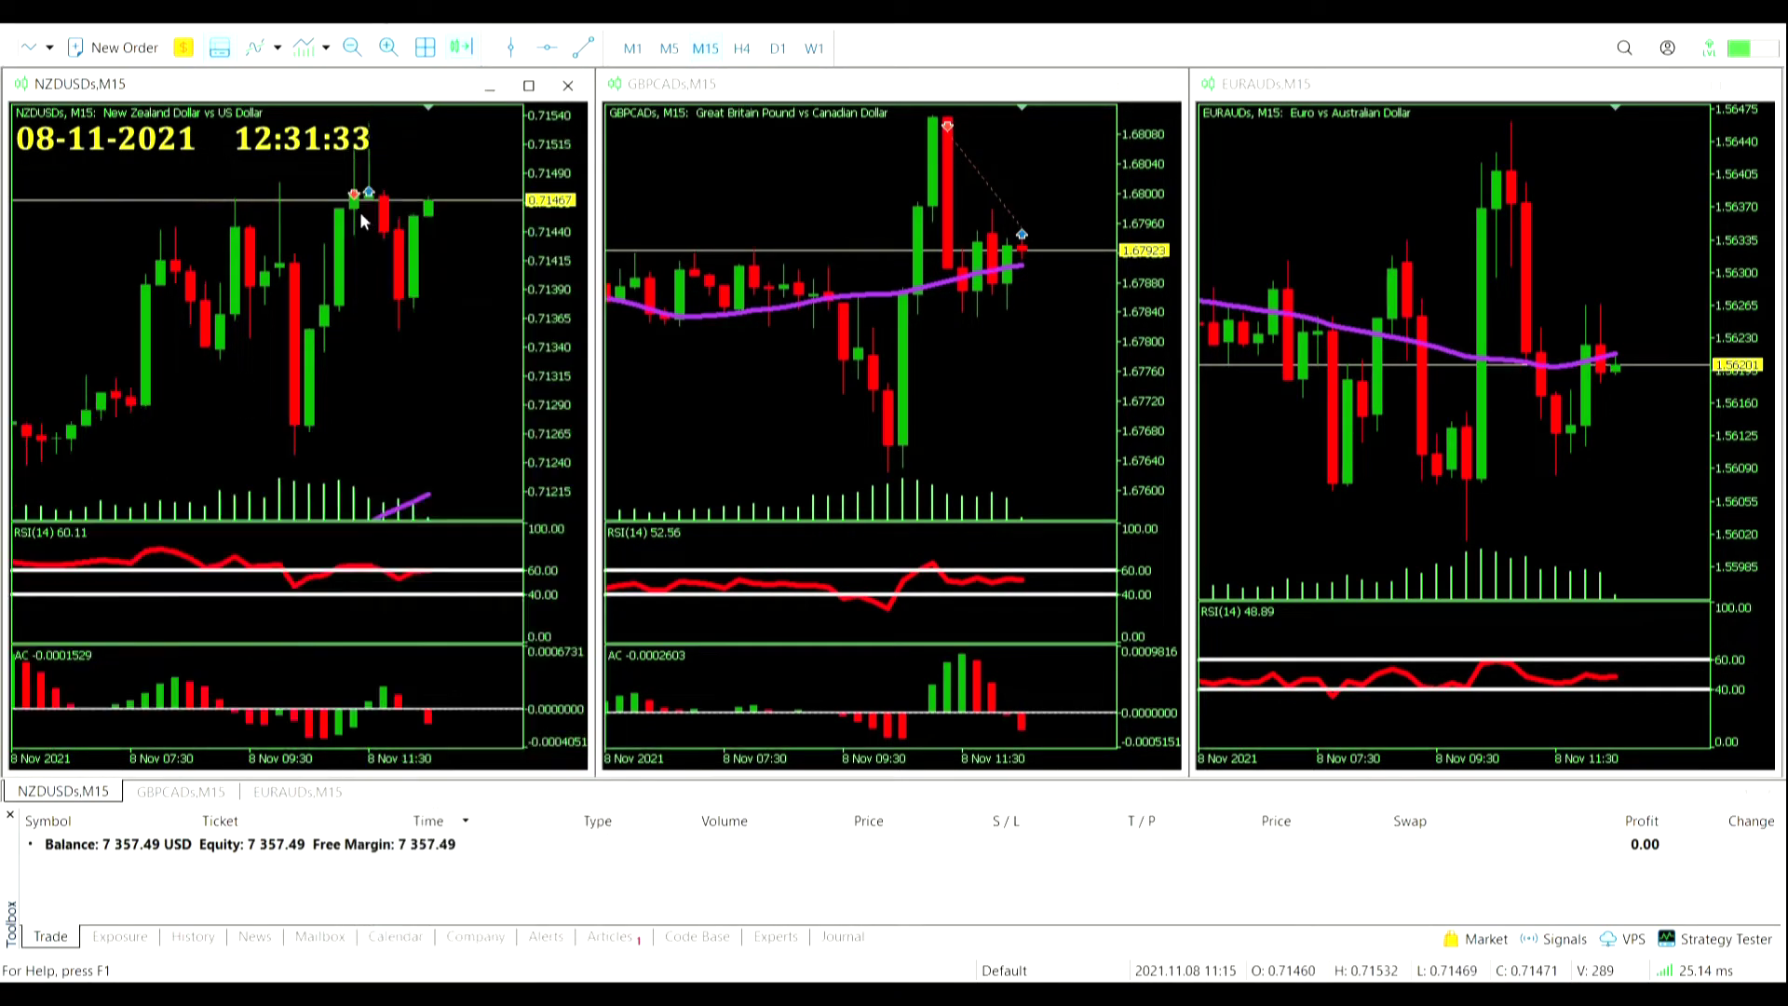
Step: Compare the latest closed NZDUSDs candle with its Accelerator Oscillator bar and the earlier sell entry using the crosshair
{"action": "middle_click", "coordinate": [413, 249]}
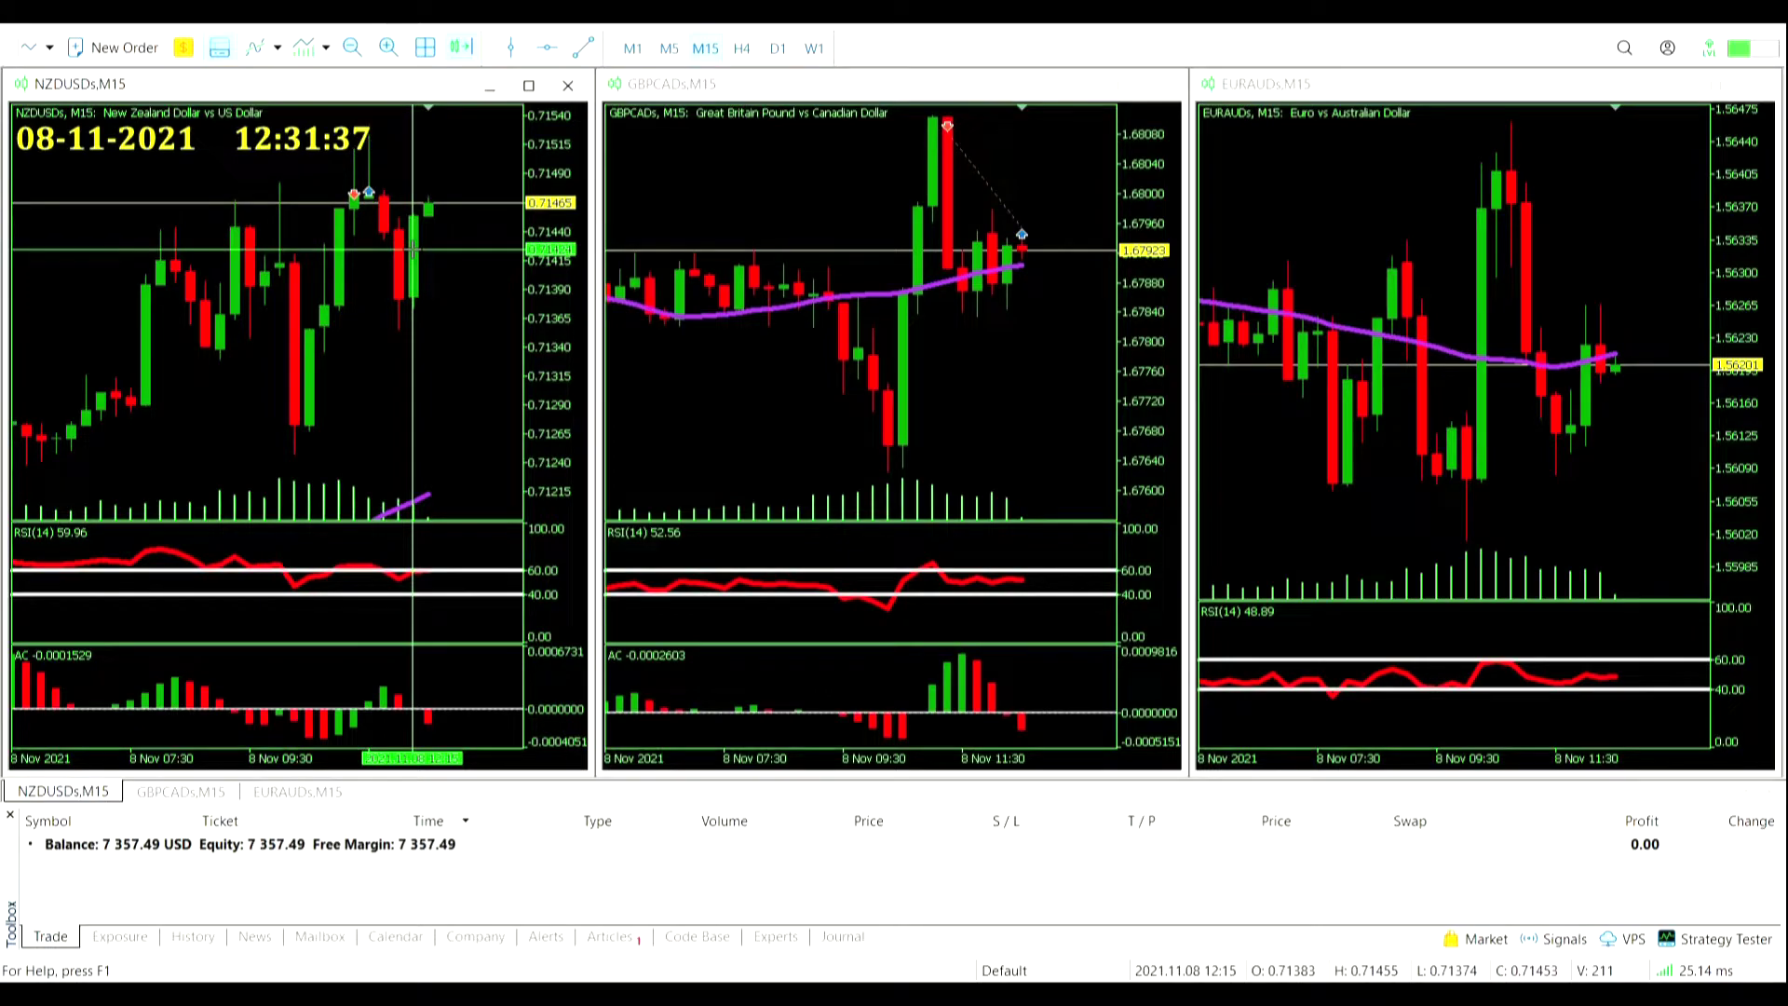
{"action": "middle_click", "coordinate": [413, 216]}
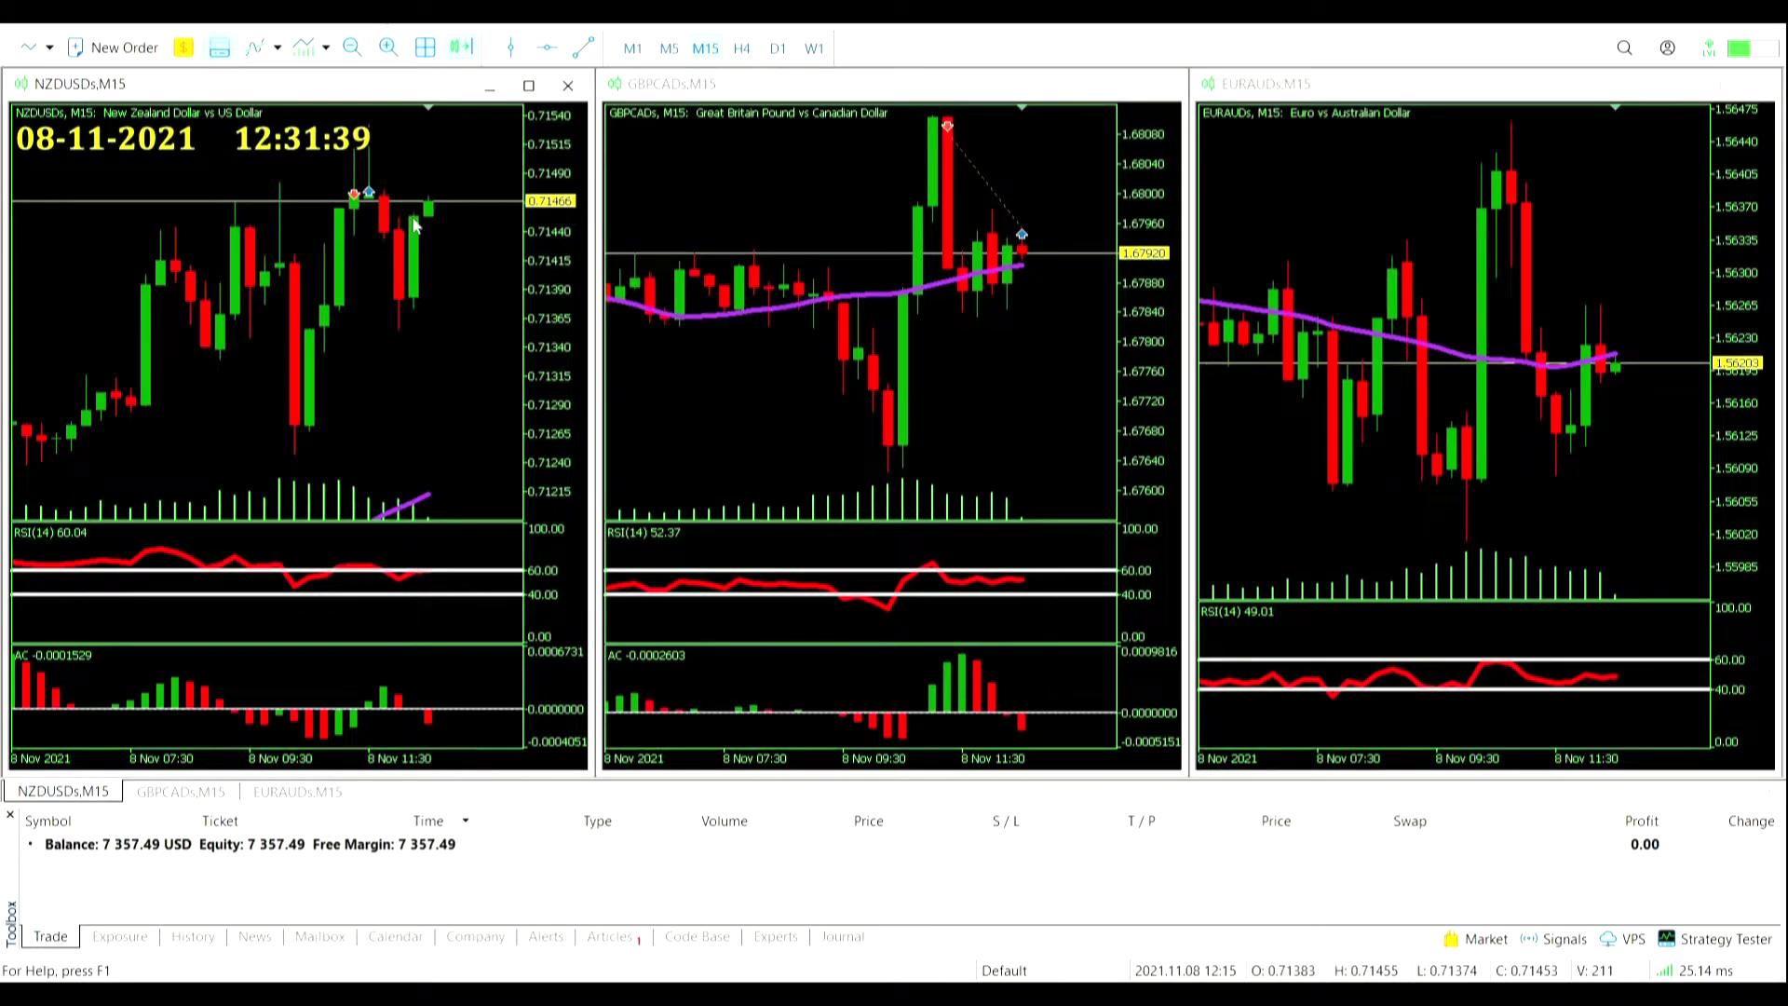
{"action": "middle_click", "coordinate": [415, 725]}
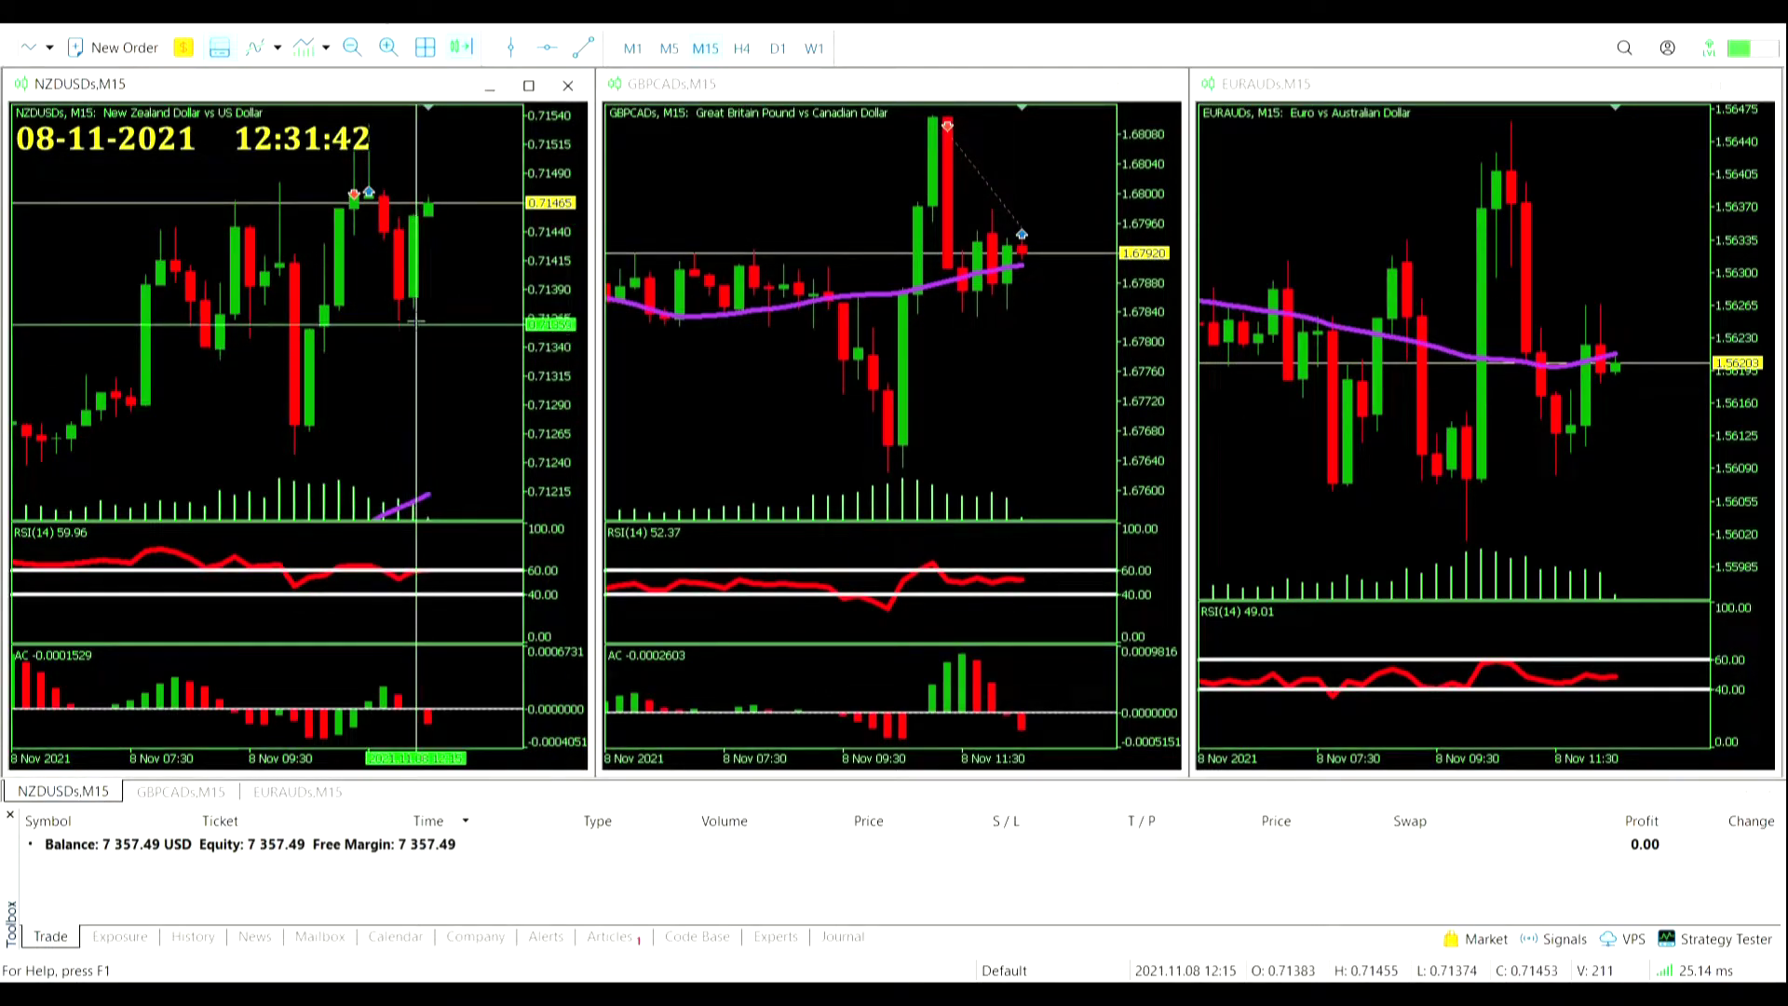
{"action": "left_click_drag", "start_coordinate": [416, 216], "coordinate": [362, 226]}
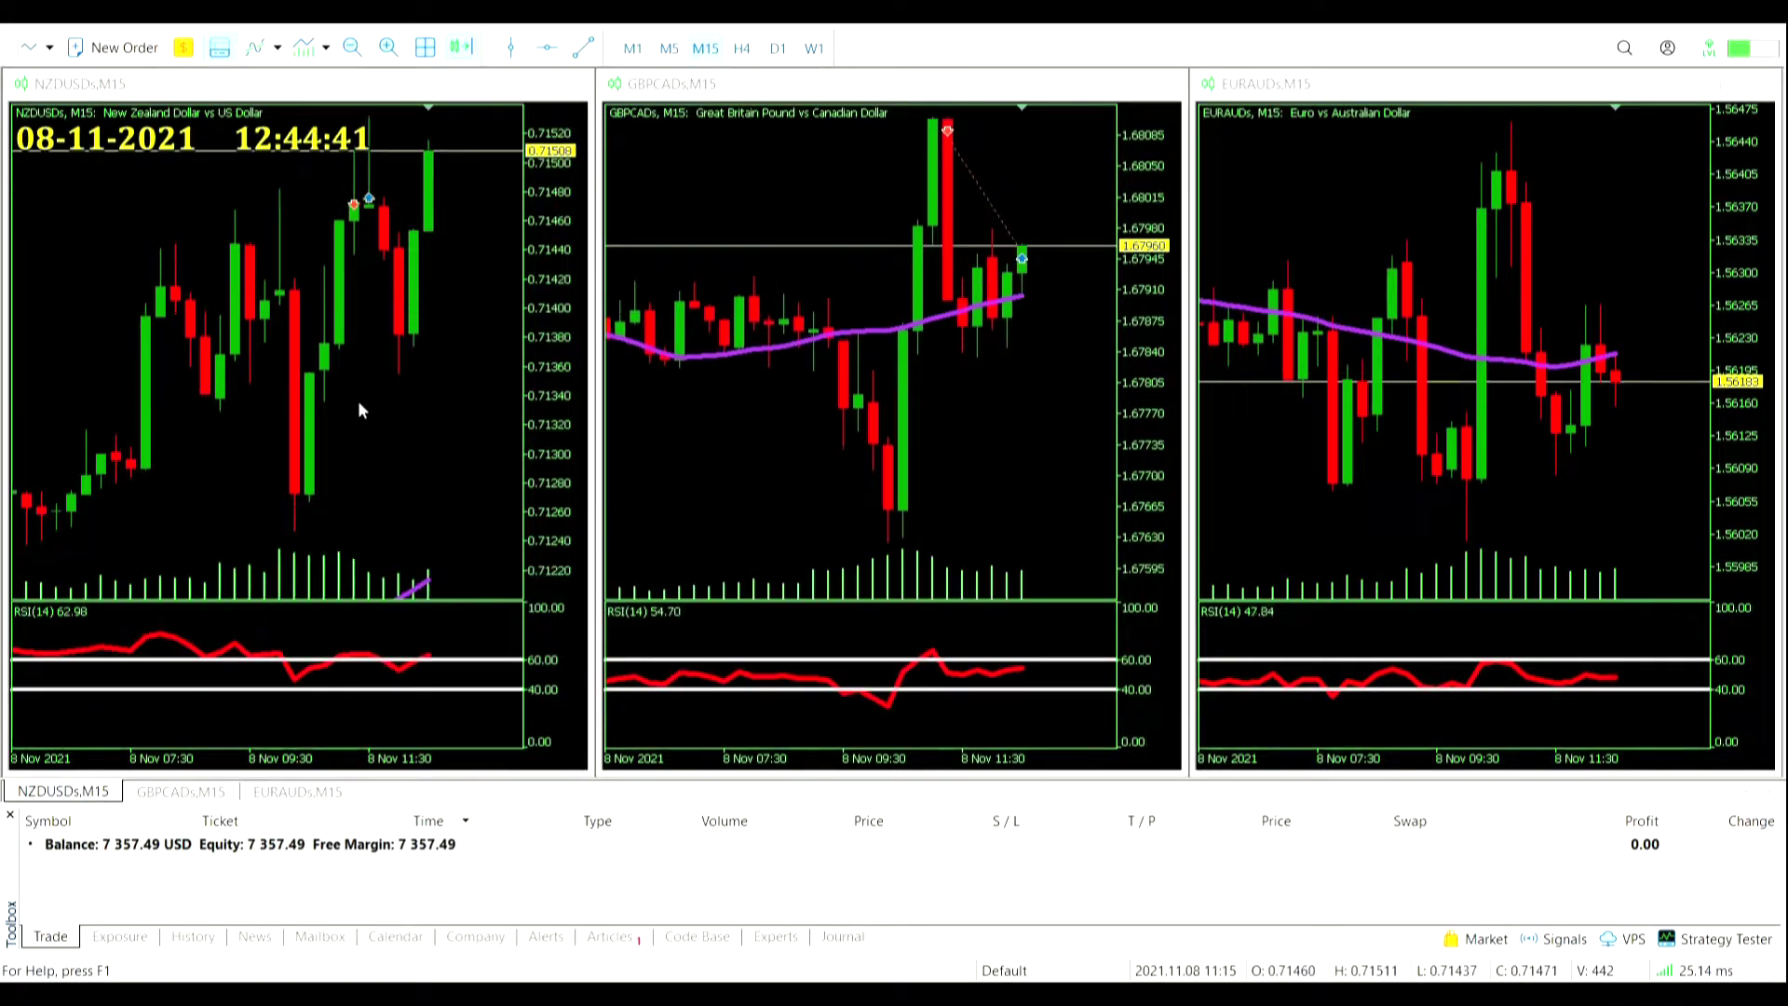
Step: Measure the NZDUSDs move from the recent swing low to the current price and sell 0.57 lots at market
{"action": "middle_click", "coordinate": [304, 521]}
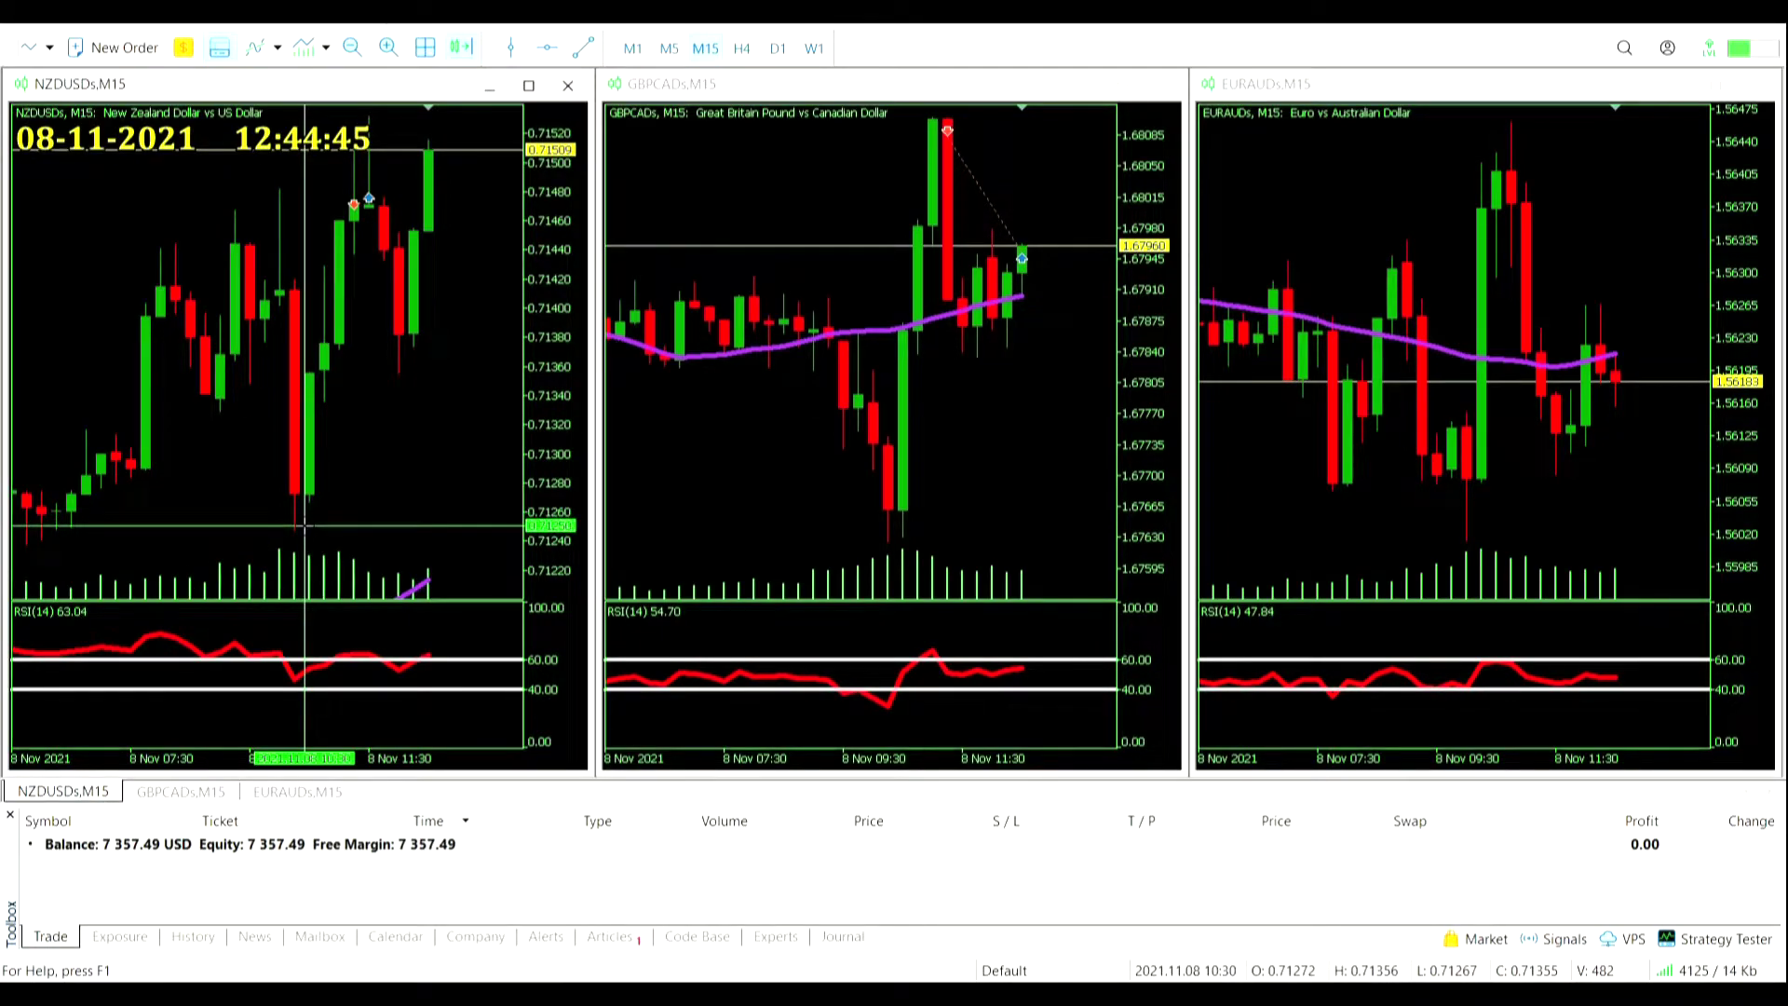
{"action": "mouse_move", "coordinate": [303, 527]}
{"action": "left_mouse_down"}
{"action": "mouse_move", "coordinate": [359, 428]}
{"action": "mouse_move", "coordinate": [387, 209]}
{"action": "mouse_move", "coordinate": [434, 200]}
{"action": "mouse_move", "coordinate": [445, 158]}
{"action": "left_mouse_up"}
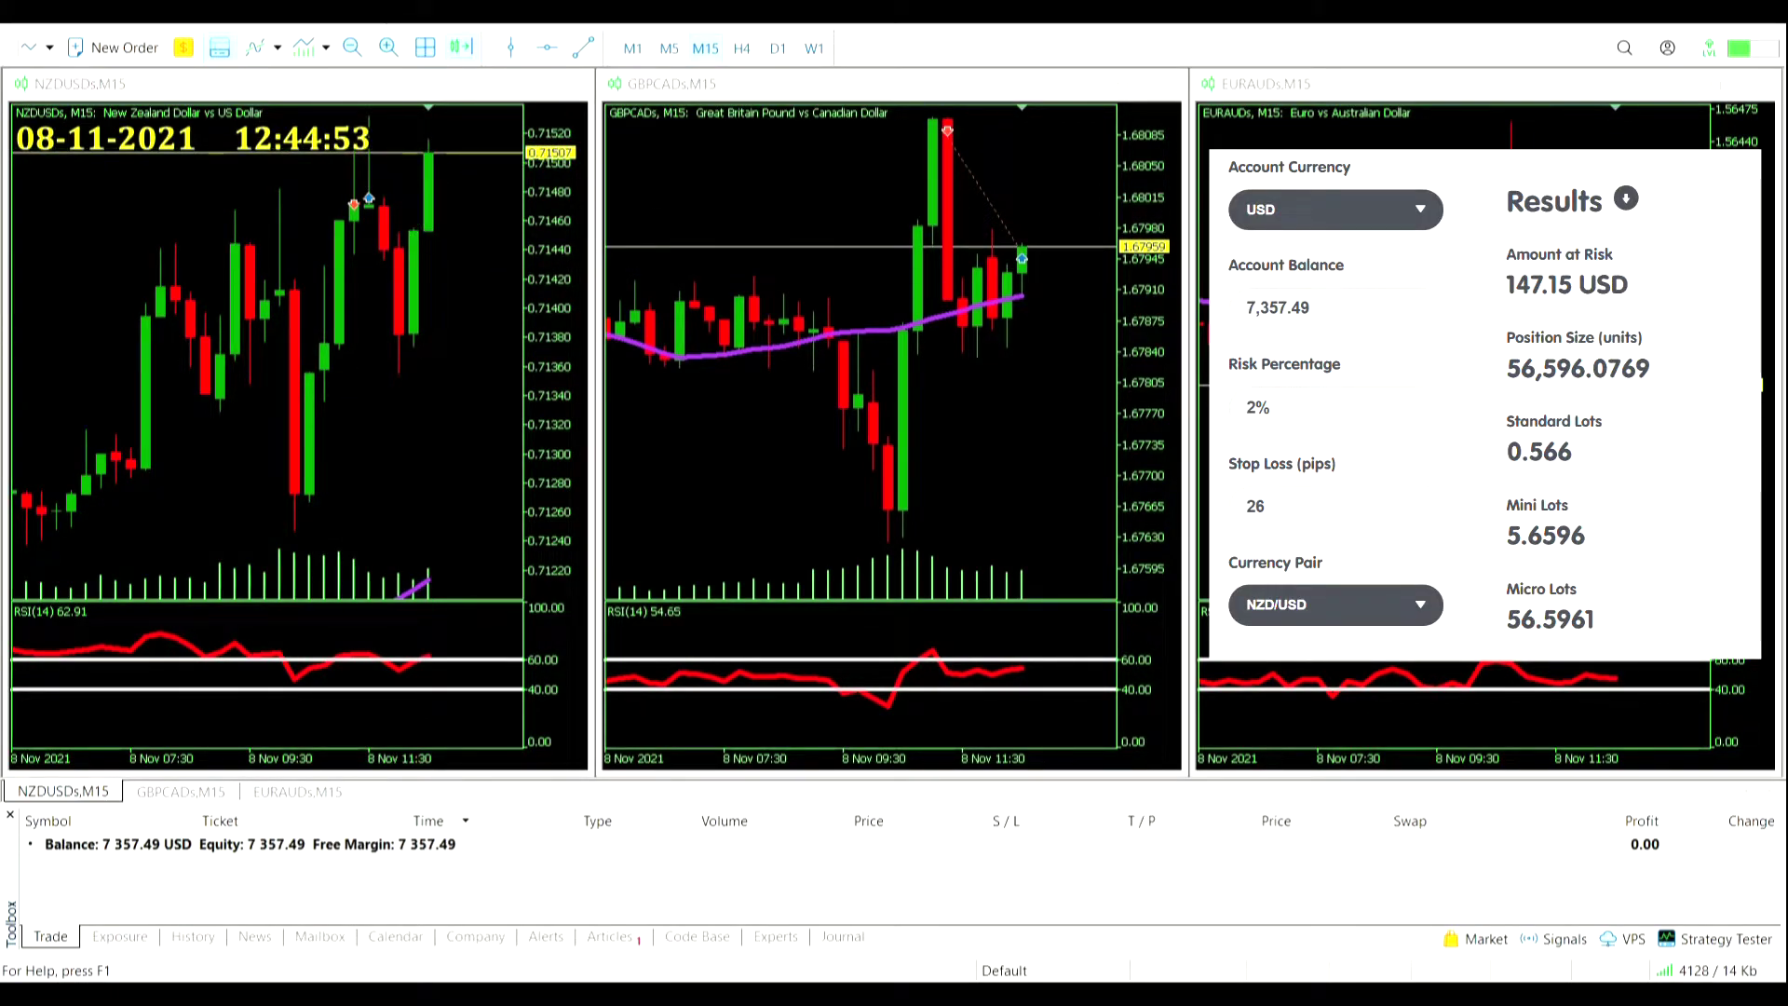
{"action": "left_click", "coordinate": [112, 48]}
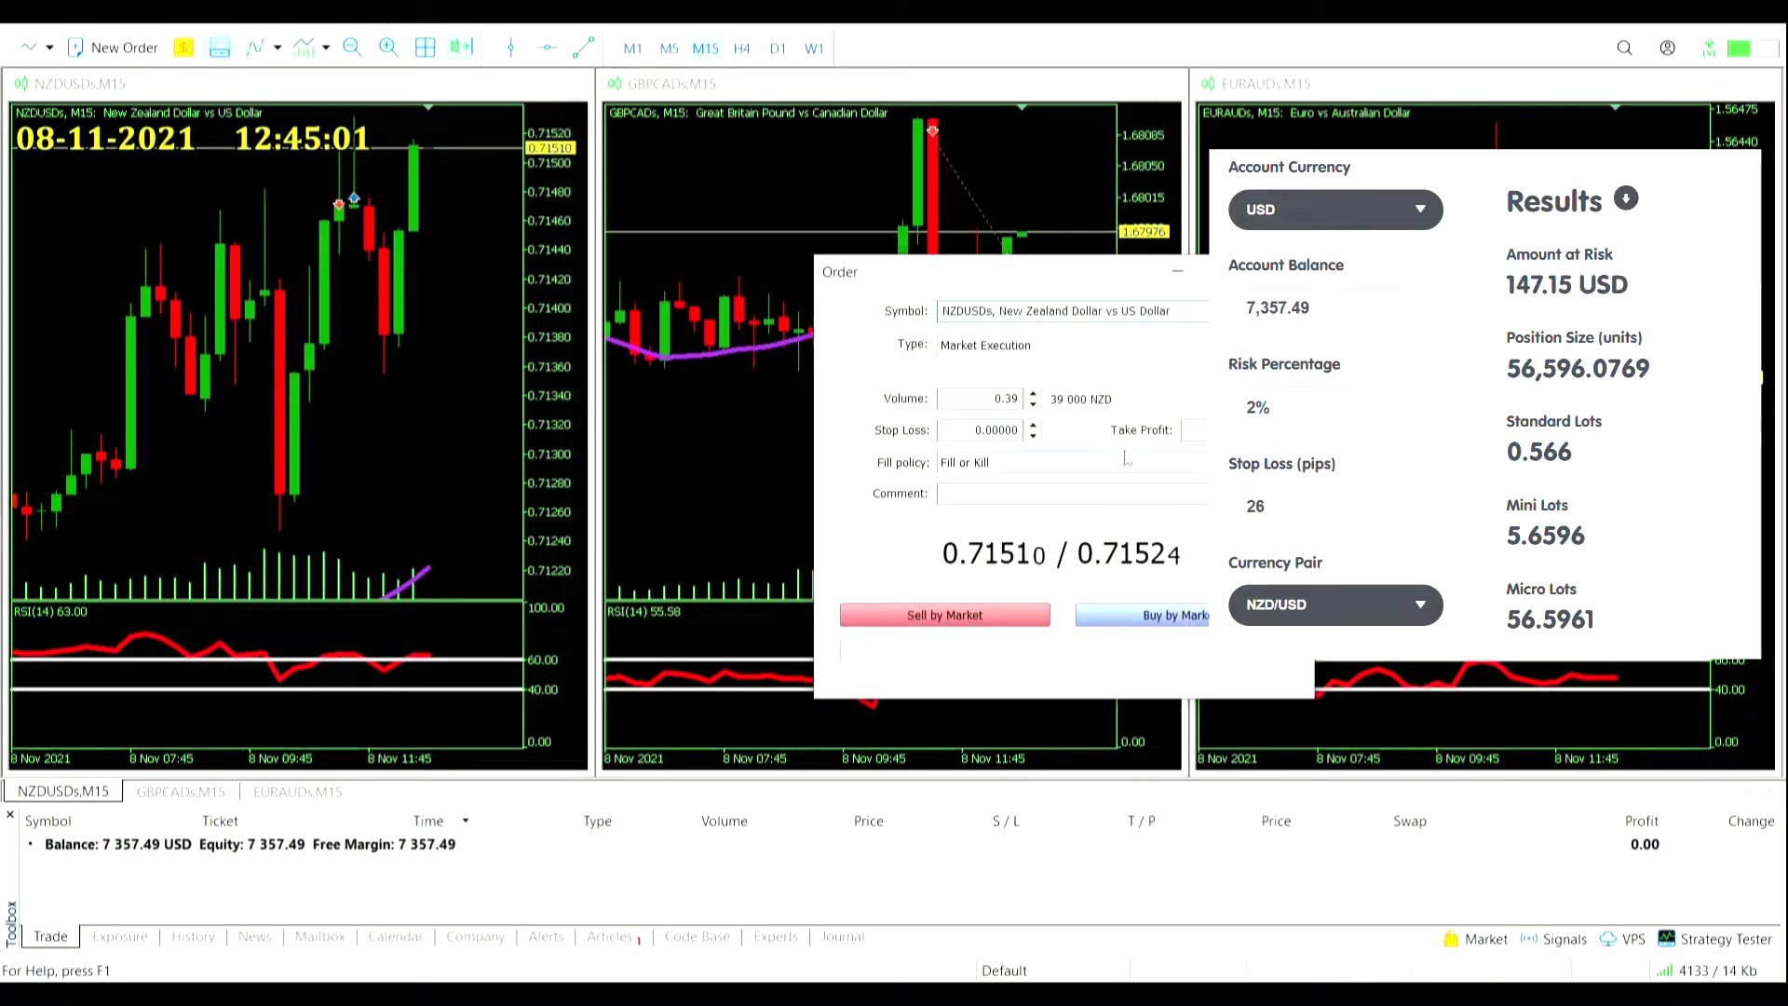
{"action": "double_click", "coordinate": [995, 406]}
{"action": "type", "text": "0.57"}
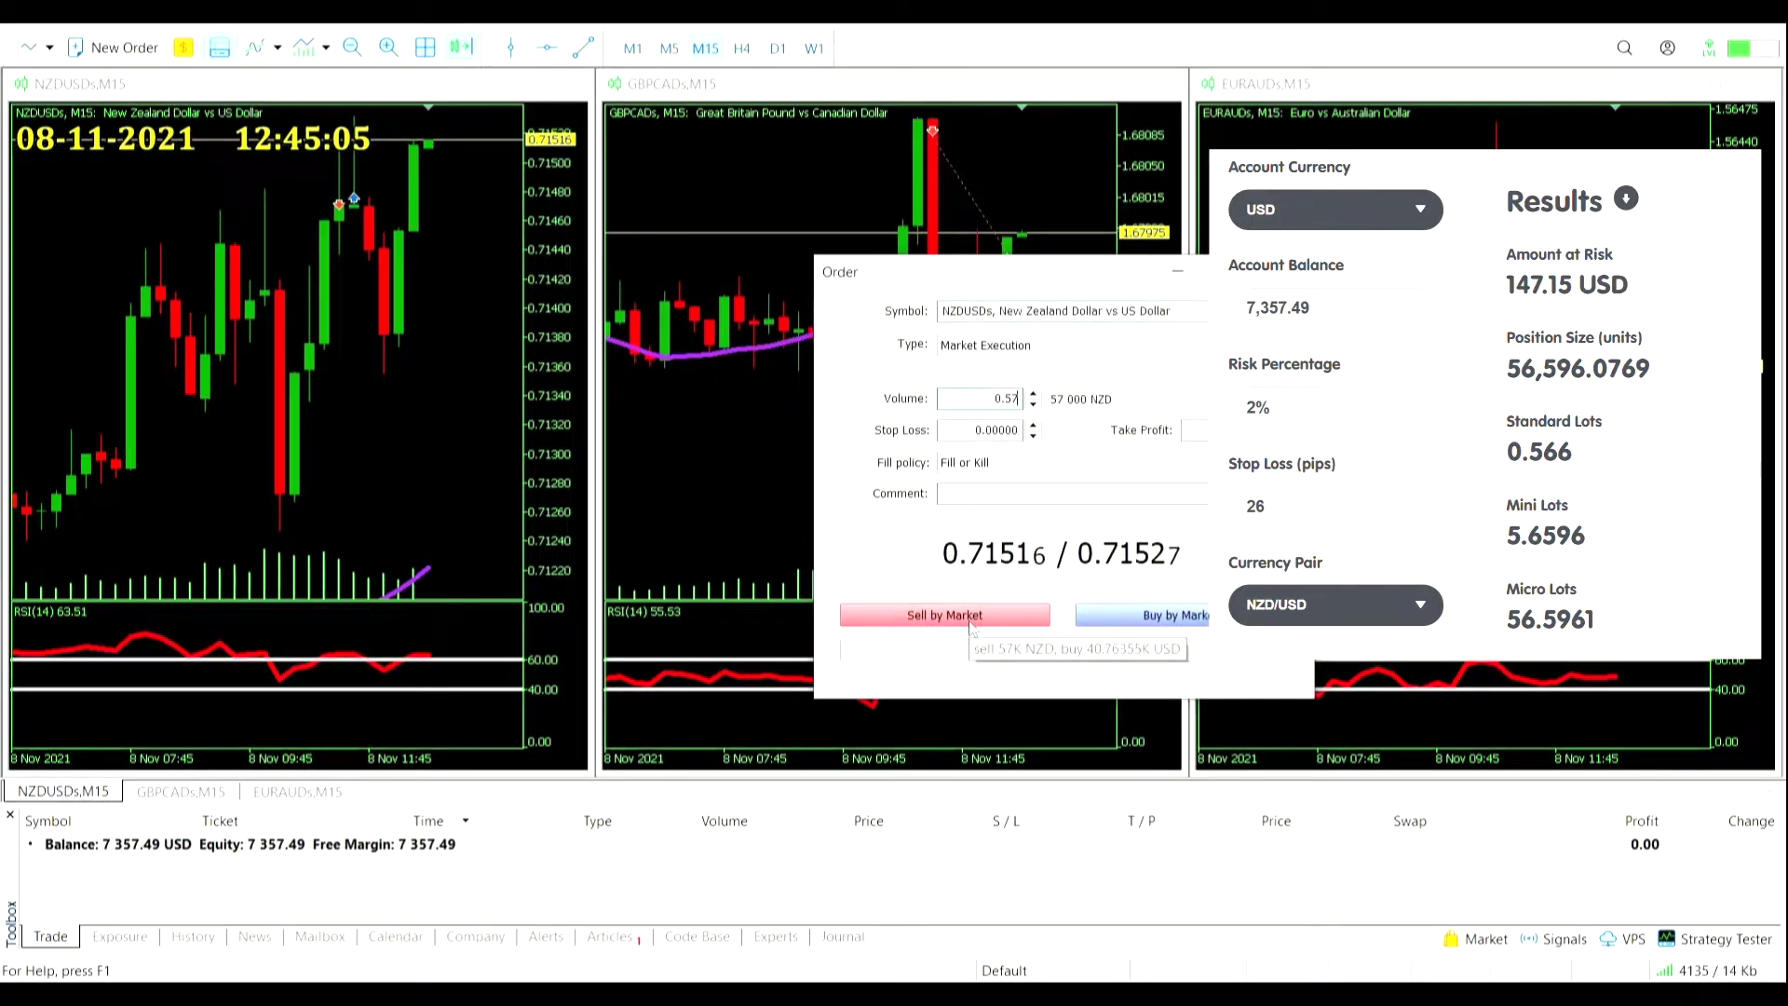
{"action": "left_click", "coordinate": [969, 617]}
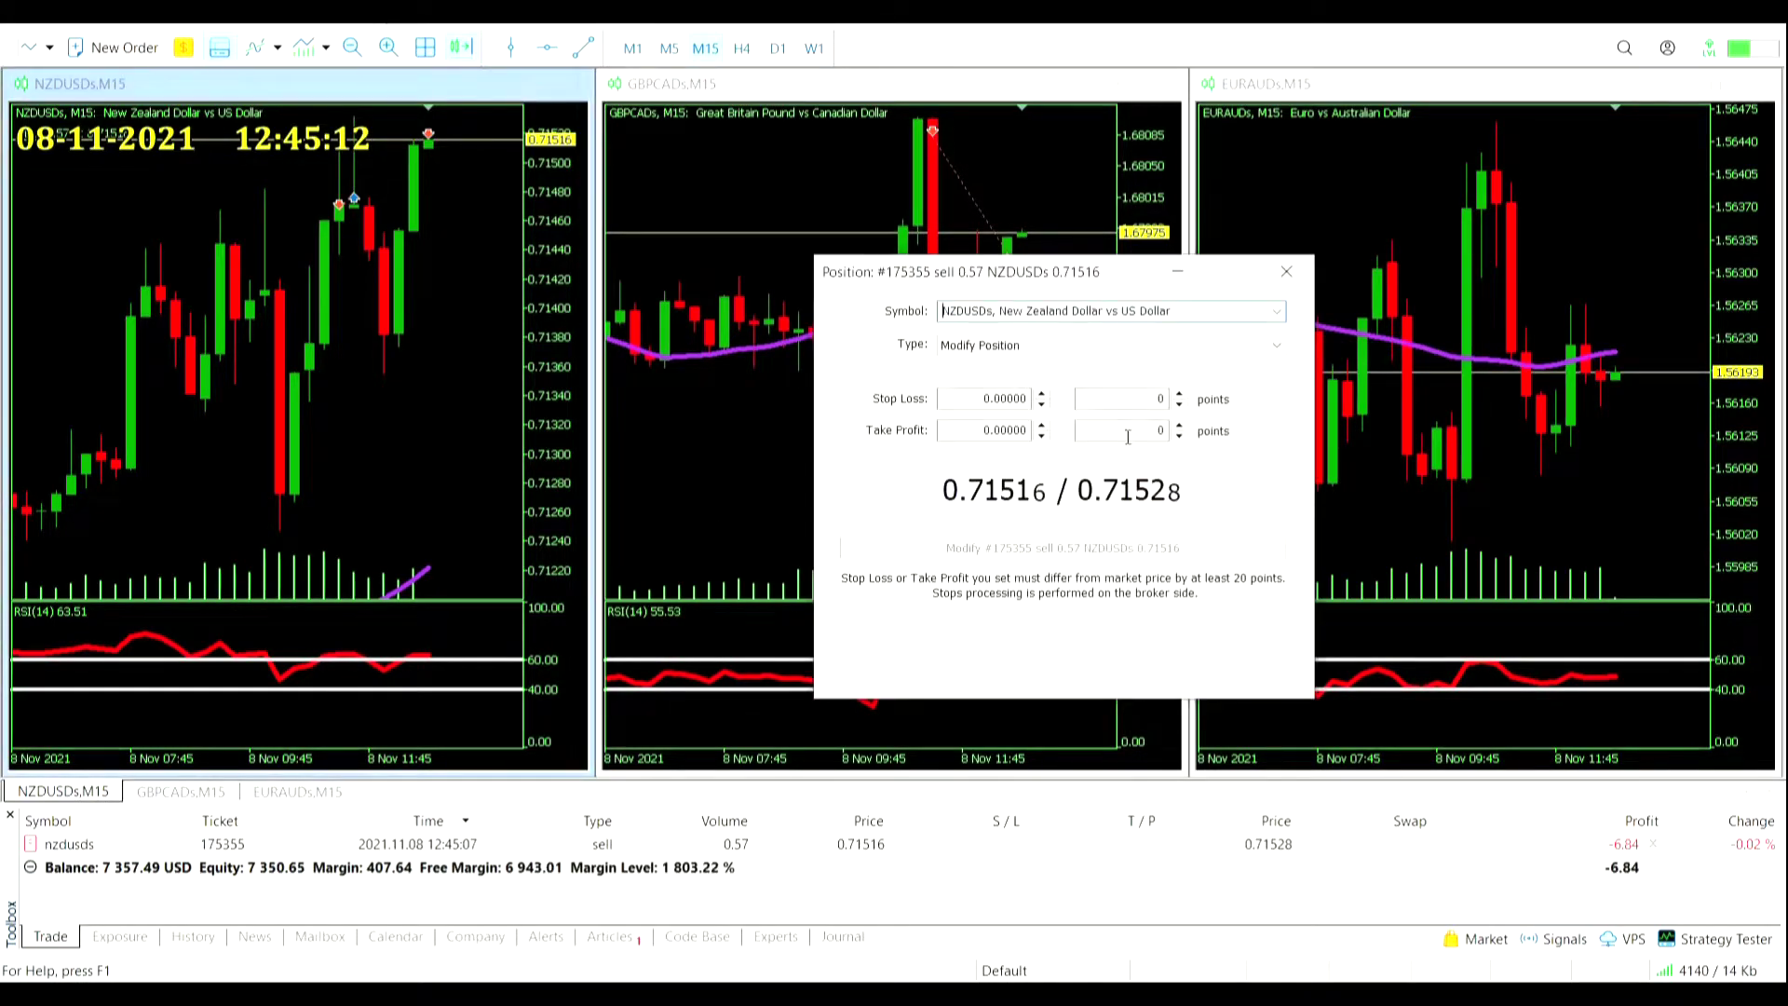
Step: Modify the new NZDUSDs sell position with a take profit of 260 points
{"action": "left_click", "coordinate": [1128, 437]}
{"action": "type", "text": "260"}
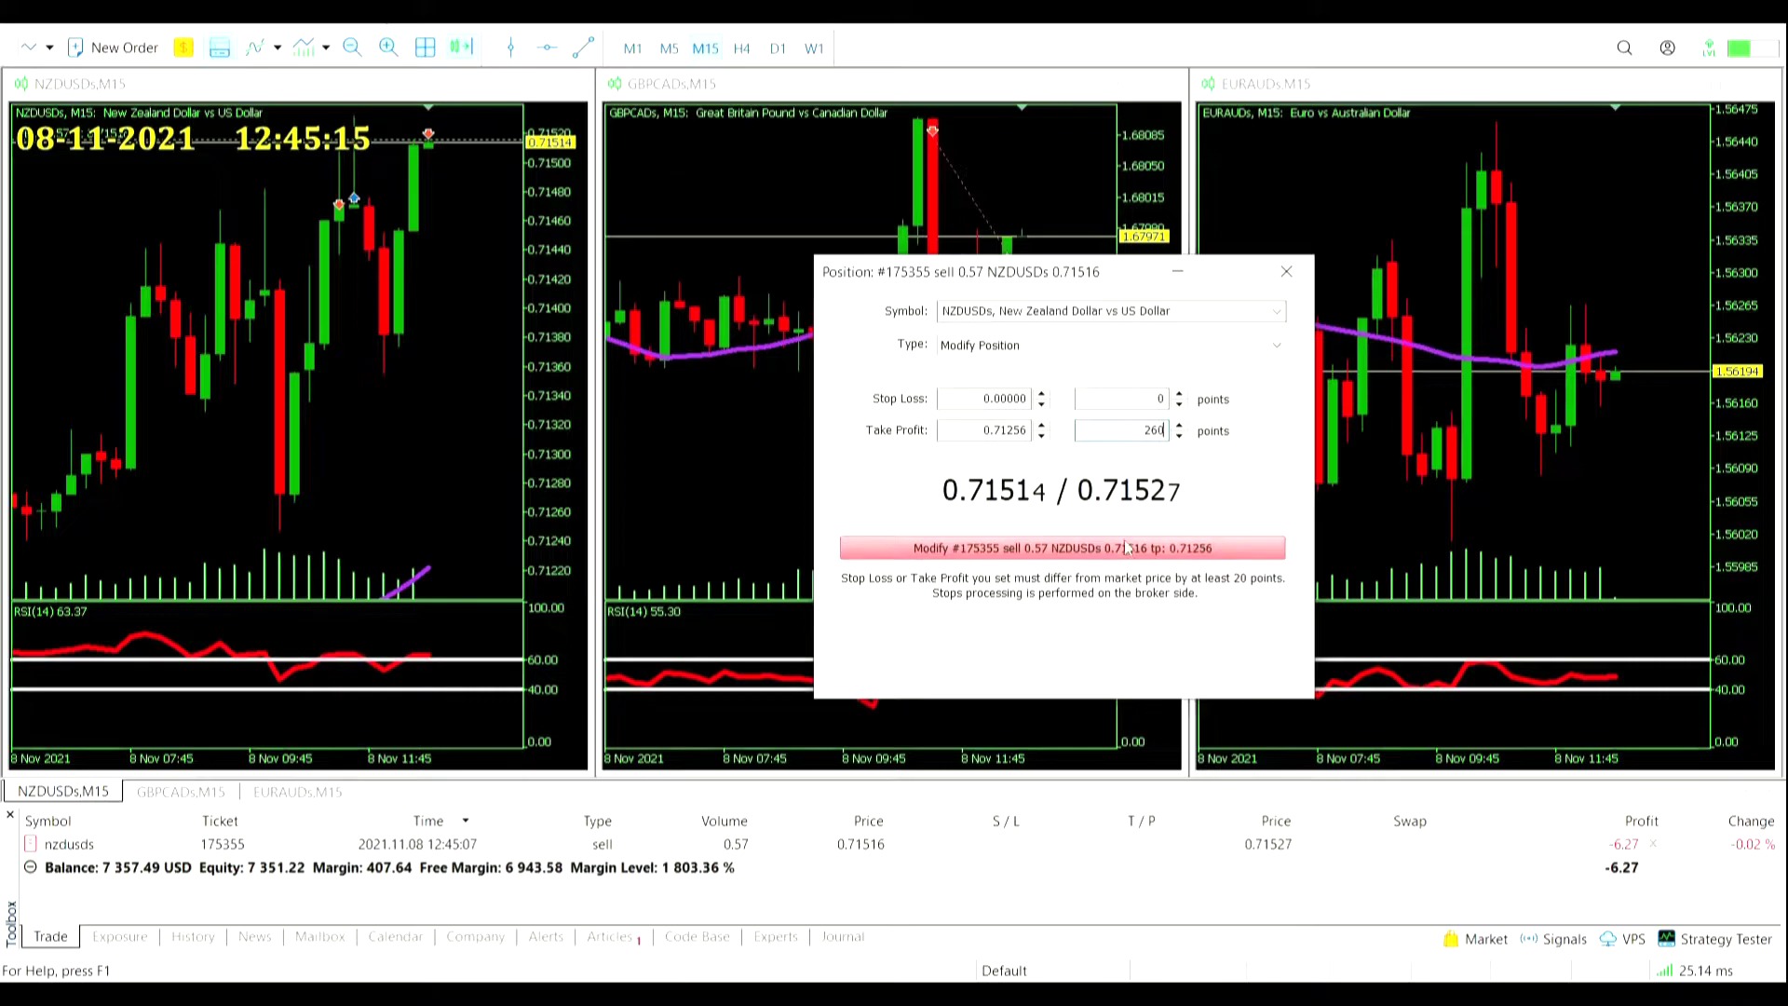
{"action": "left_click", "coordinate": [1155, 548]}
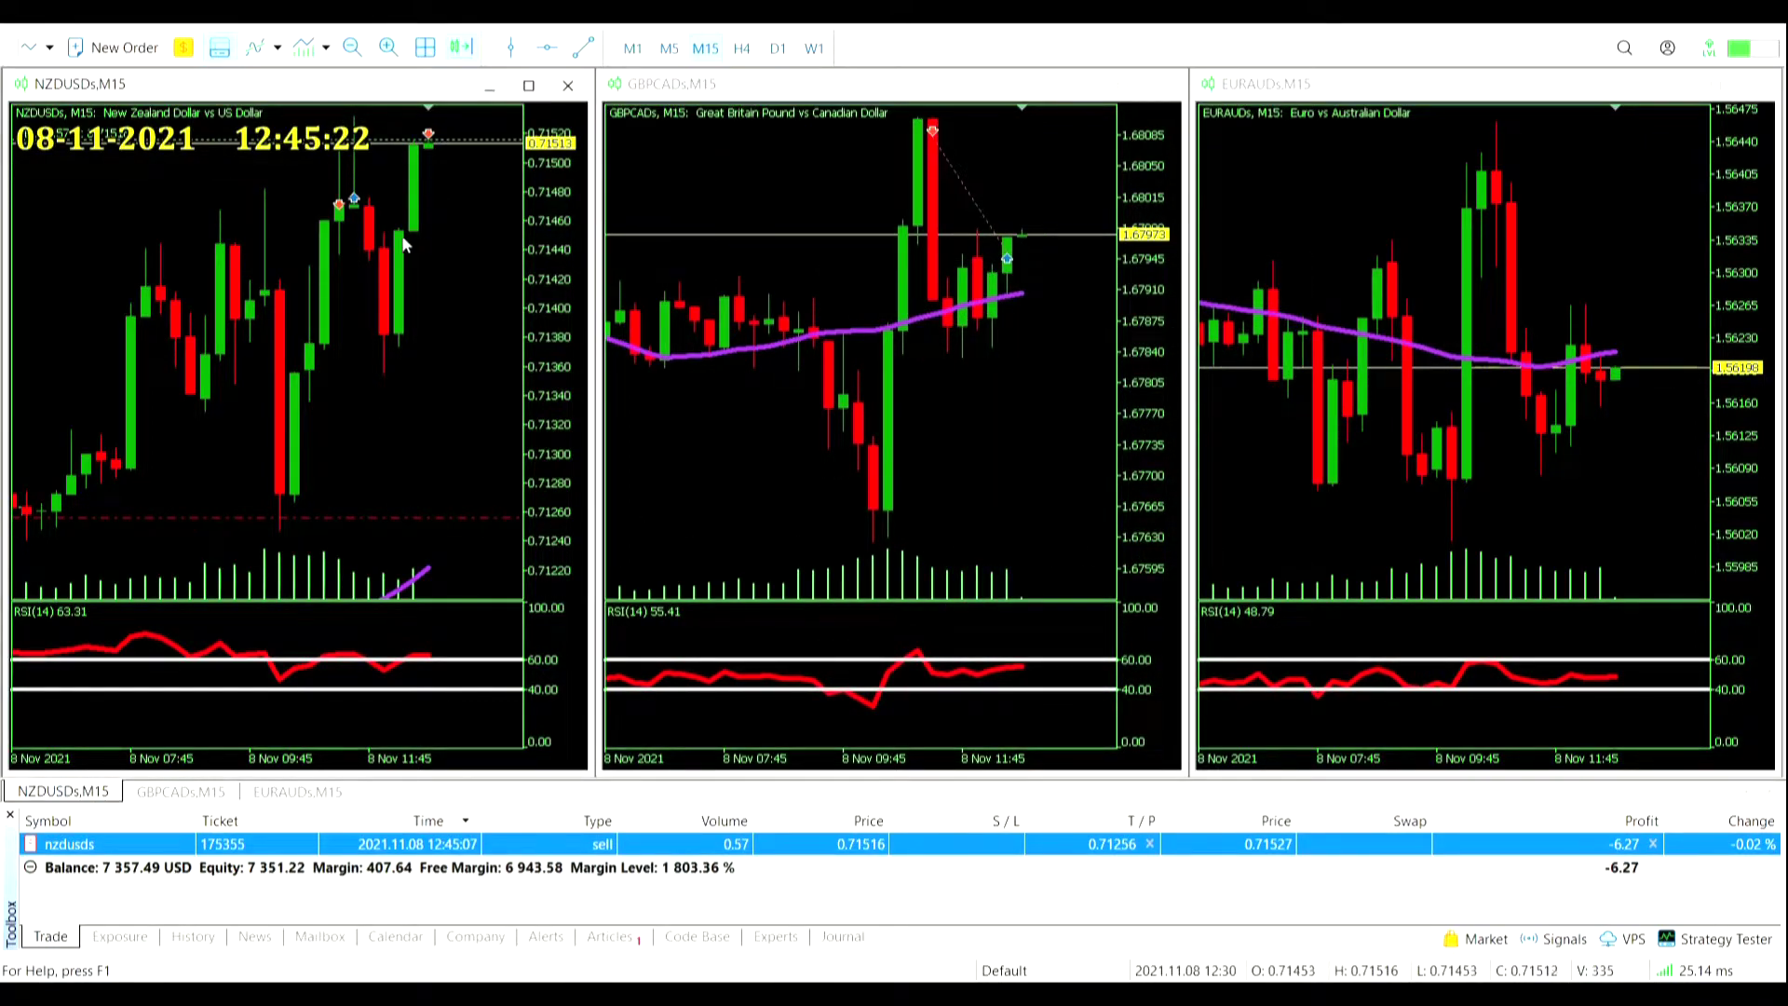
Step: Examine the NZDUSDs swing low near the take profit line and the most recent Accelerator Oscillator bars
{"action": "middle_click", "coordinate": [299, 500]}
{"action": "left_click_drag", "start_coordinate": [270, 517], "coordinate": [367, 344]}
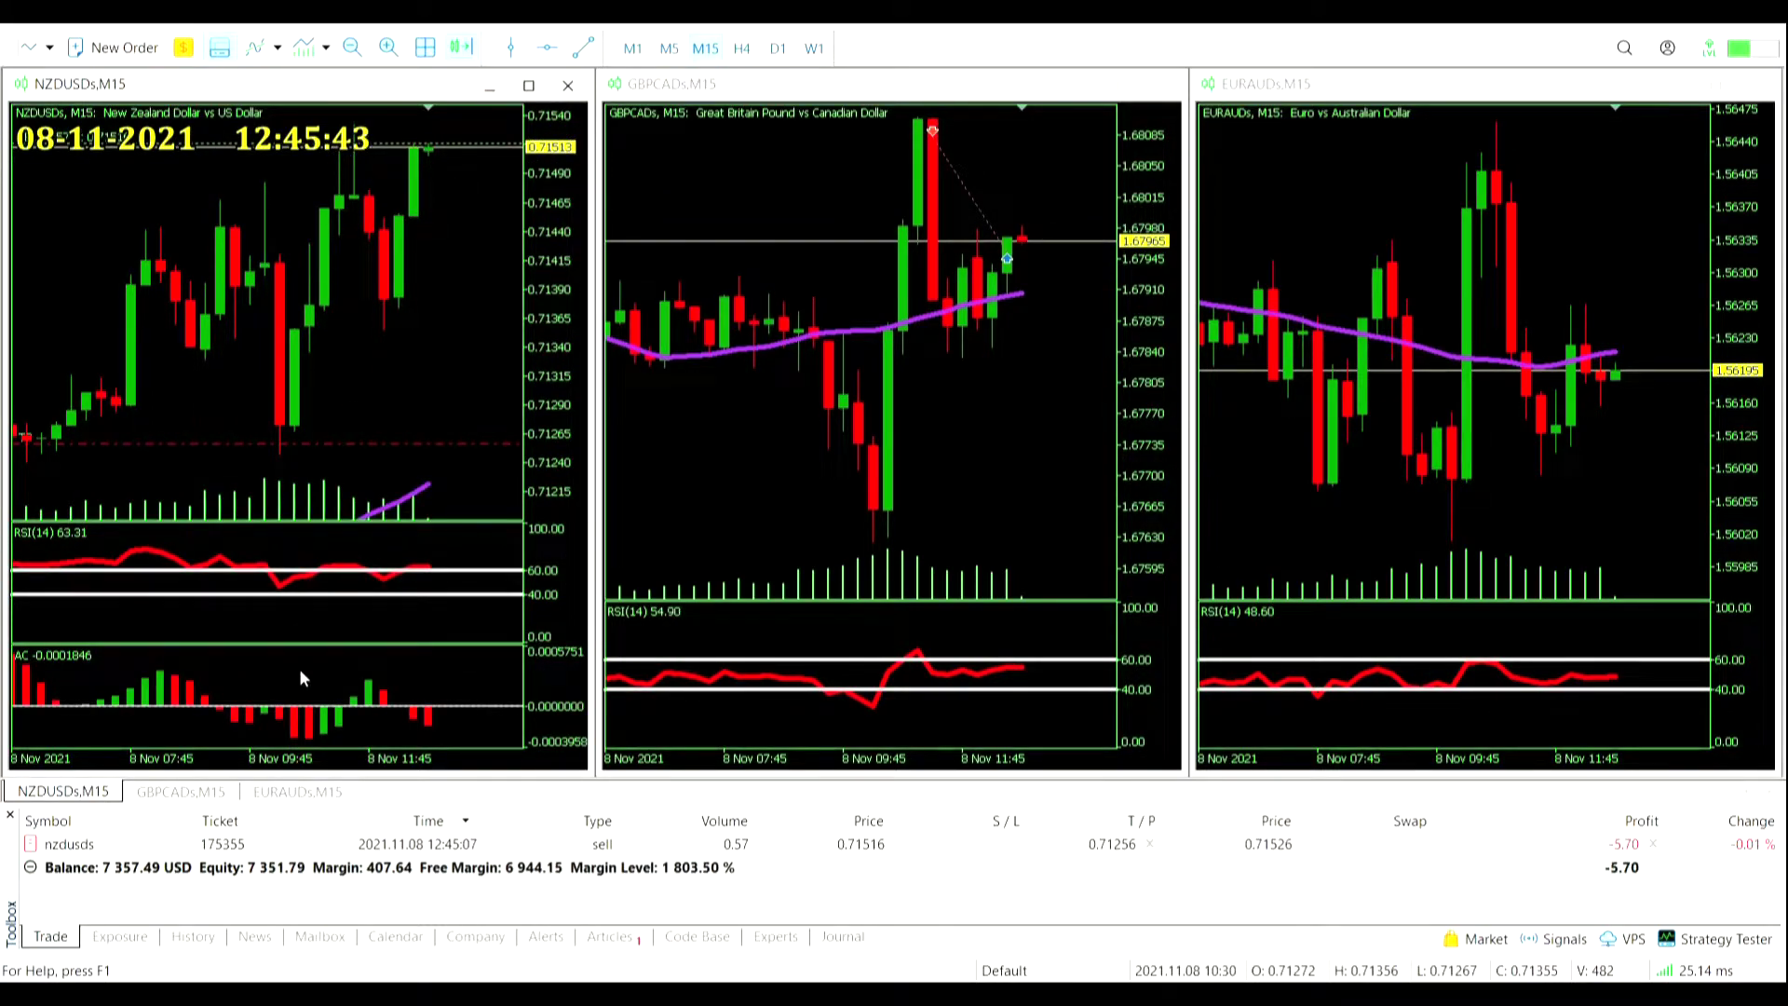
{"action": "mouse_move", "coordinate": [410, 714]}
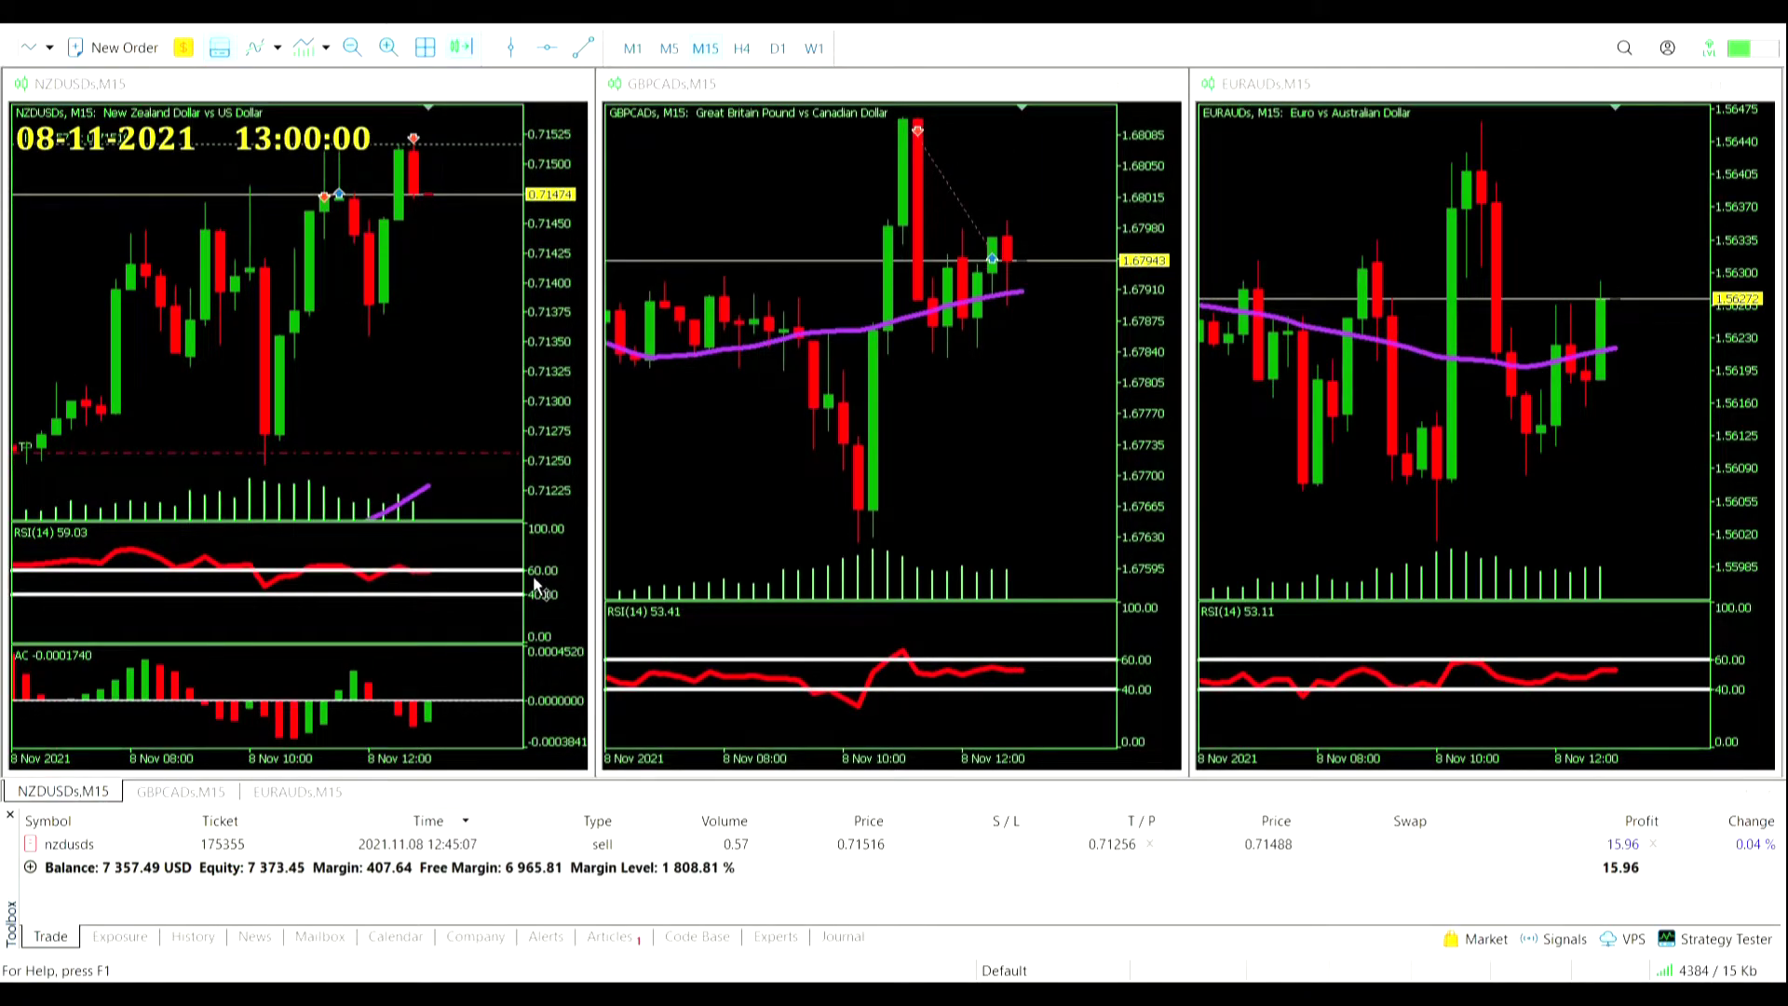
Step: Close the open 0.57 lot NZDUSDs sell position and review the result in the account history and on the chart
{"action": "left_click", "coordinate": [1653, 844]}
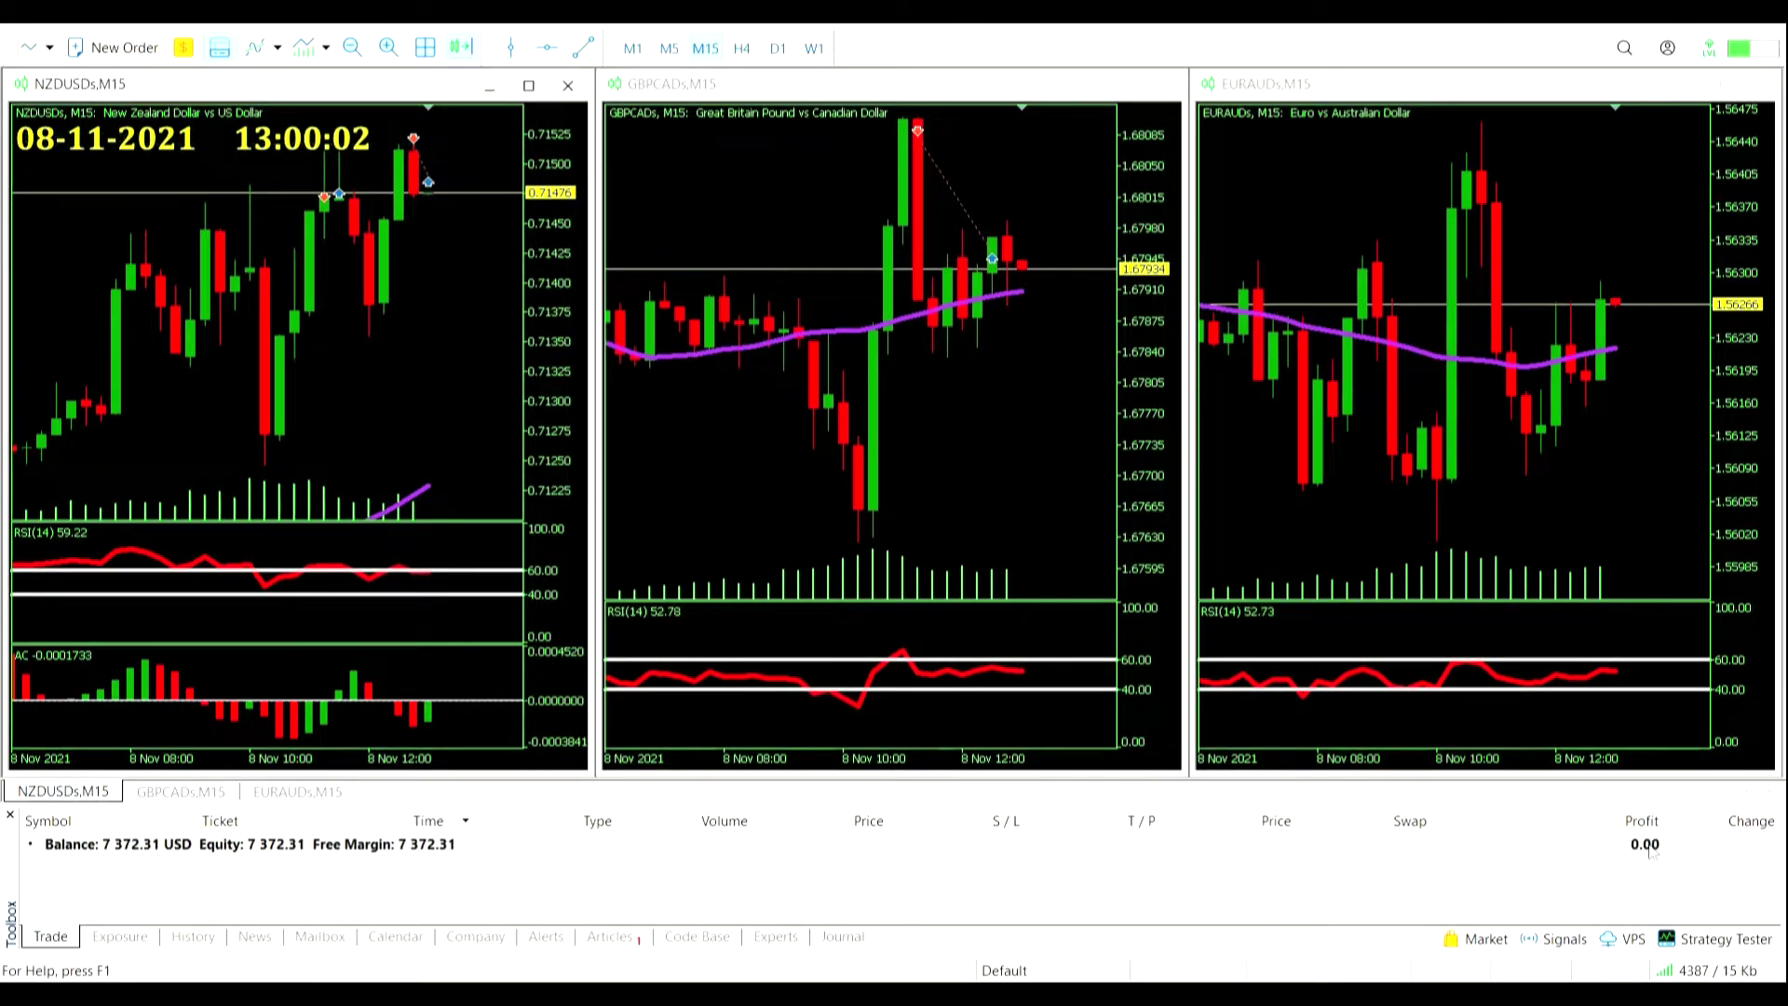
{"action": "left_click", "coordinate": [193, 936]}
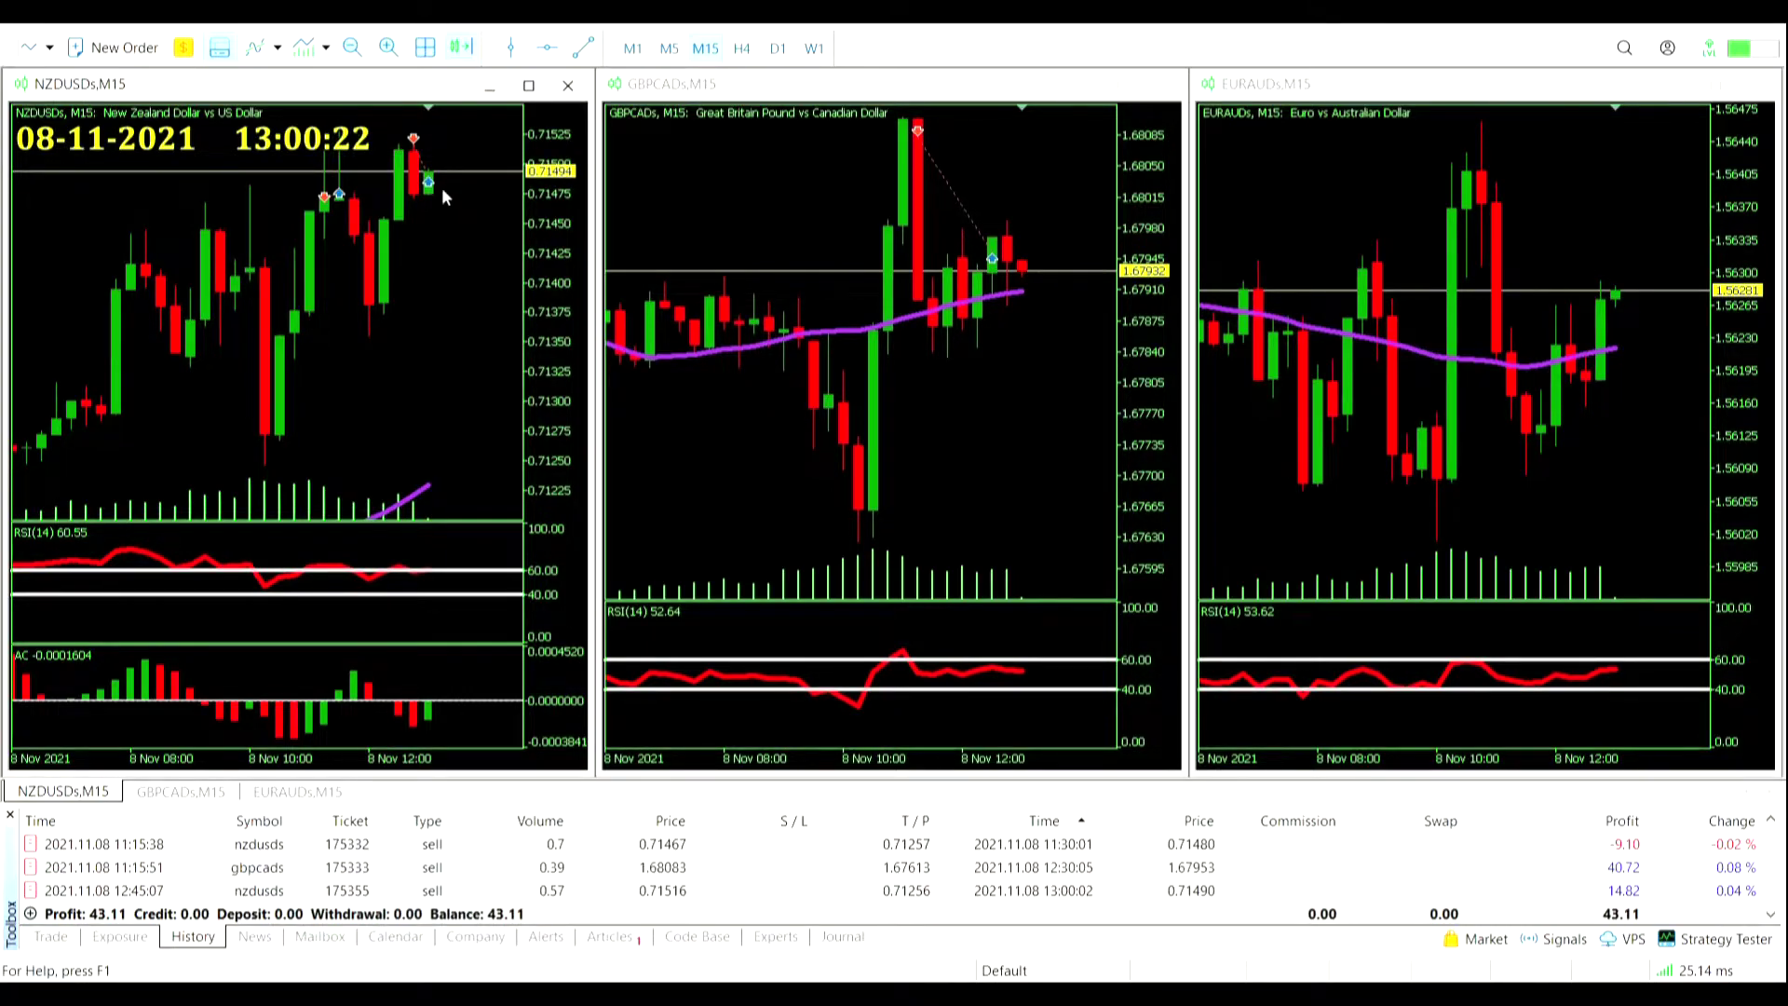
{"action": "mouse_move", "coordinate": [433, 193]}
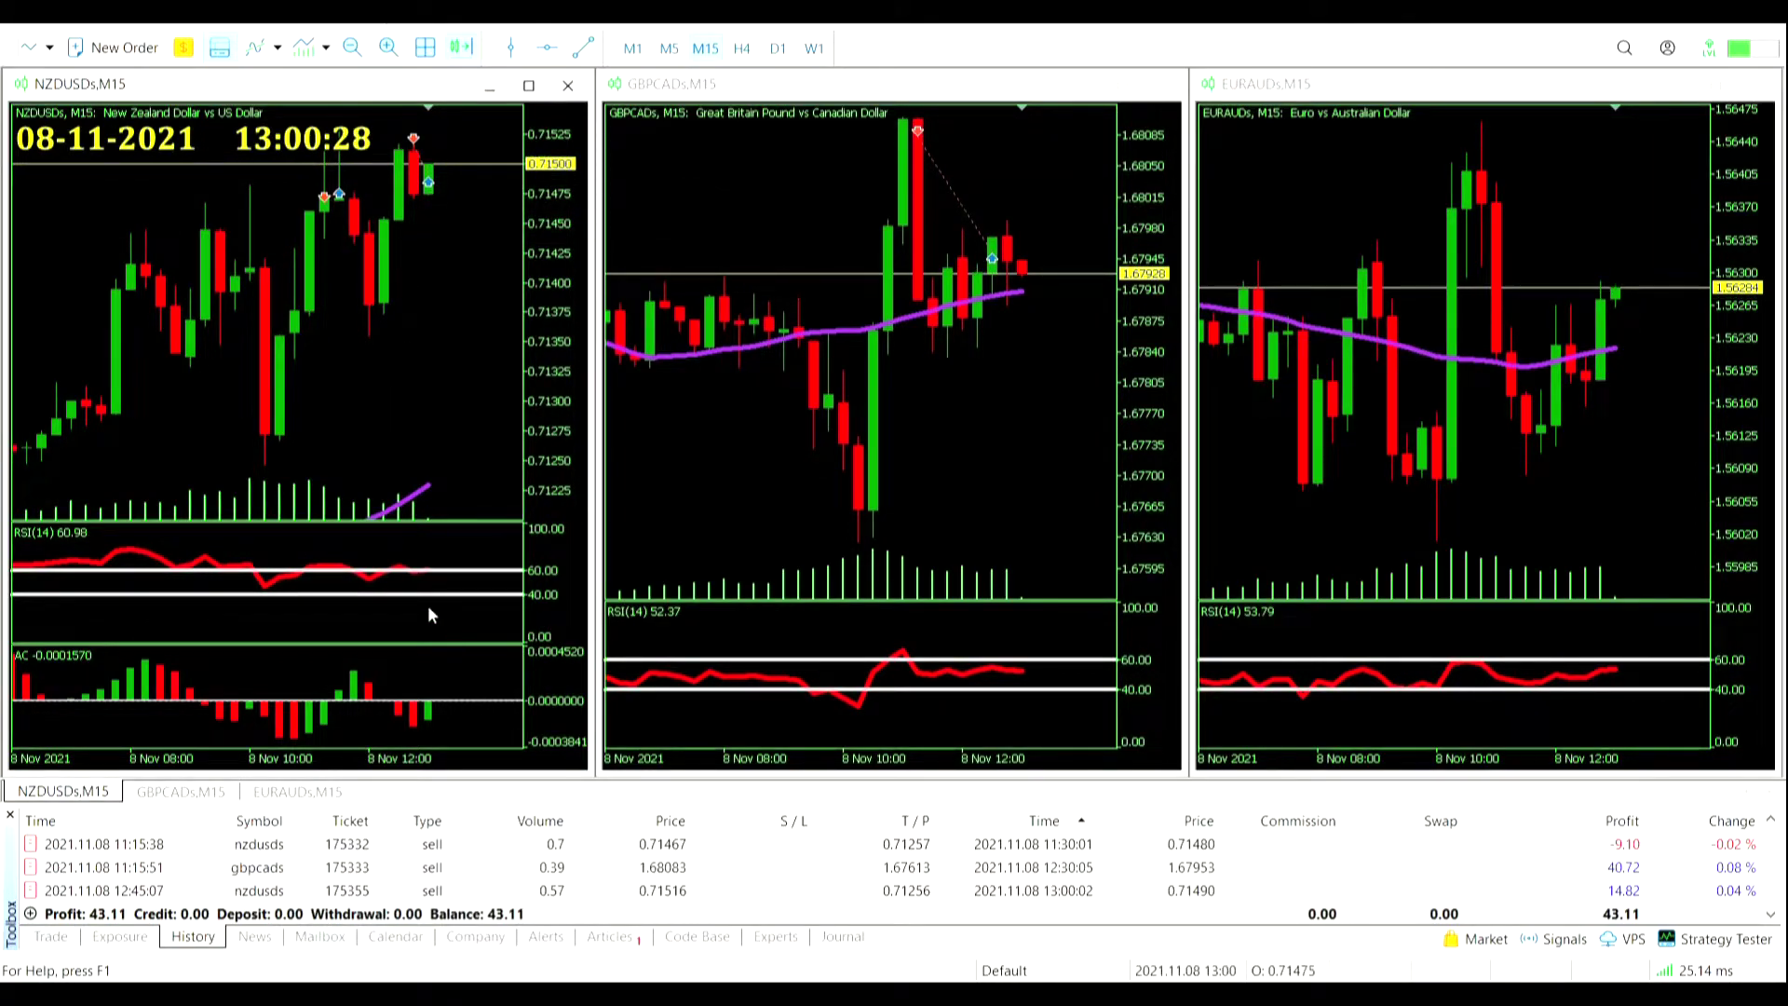
{"action": "mouse_move", "coordinate": [413, 579]}
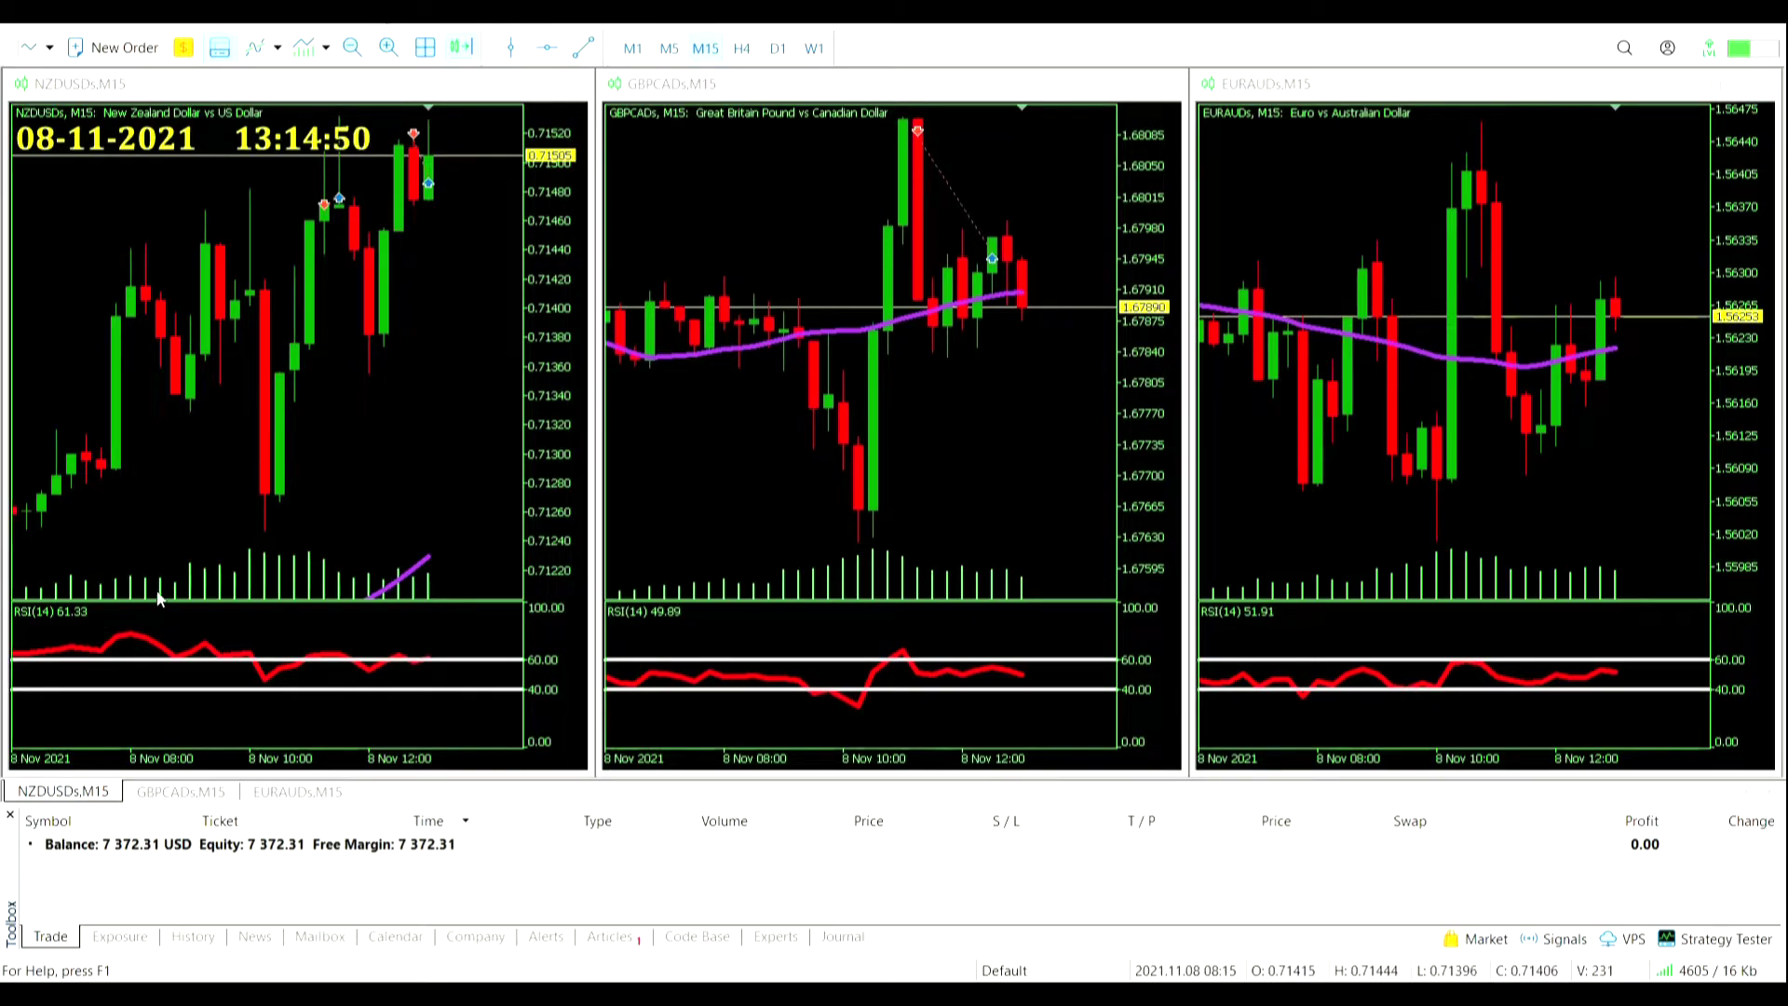
Step: Measure from the NZDUSDs swing low to the current price again and open another 0.57 lot sell position at market
{"action": "middle_click", "coordinate": [273, 528]}
{"action": "left_click_drag", "start_coordinate": [273, 528], "coordinate": [450, 156]}
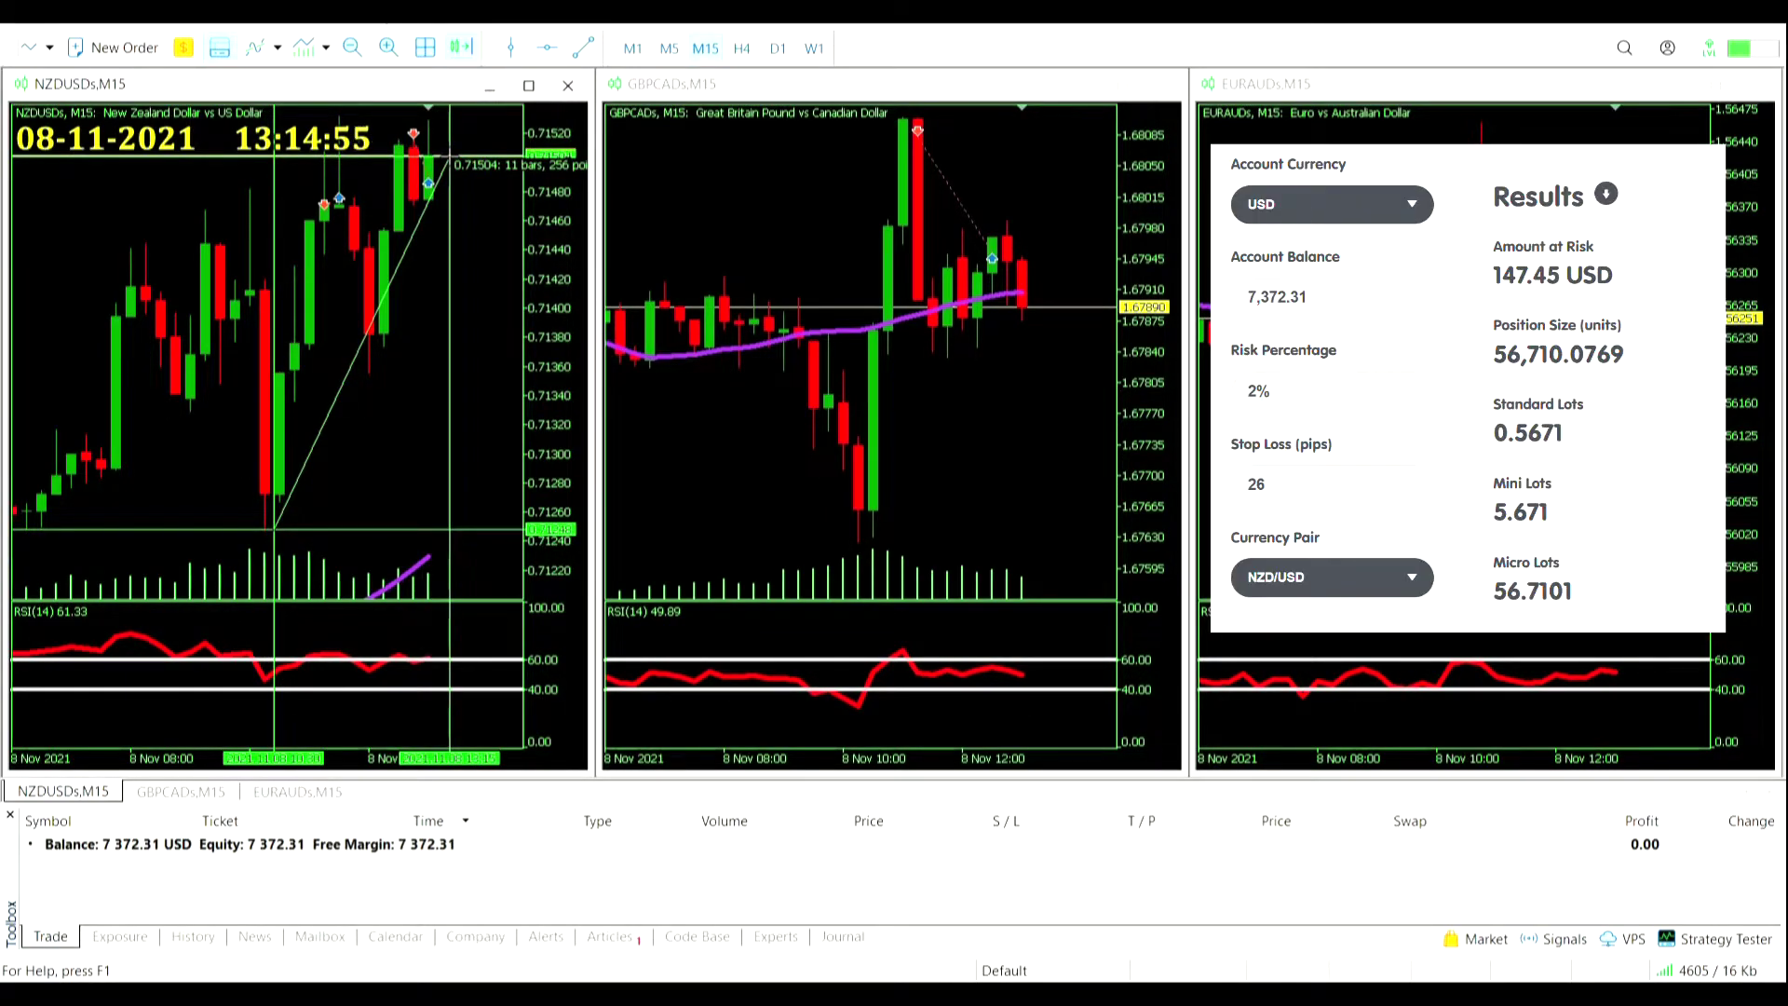
{"action": "left_click_drag", "start_coordinate": [450, 157], "coordinate": [453, 165]}
{"action": "key", "text": "alt+Tab"}
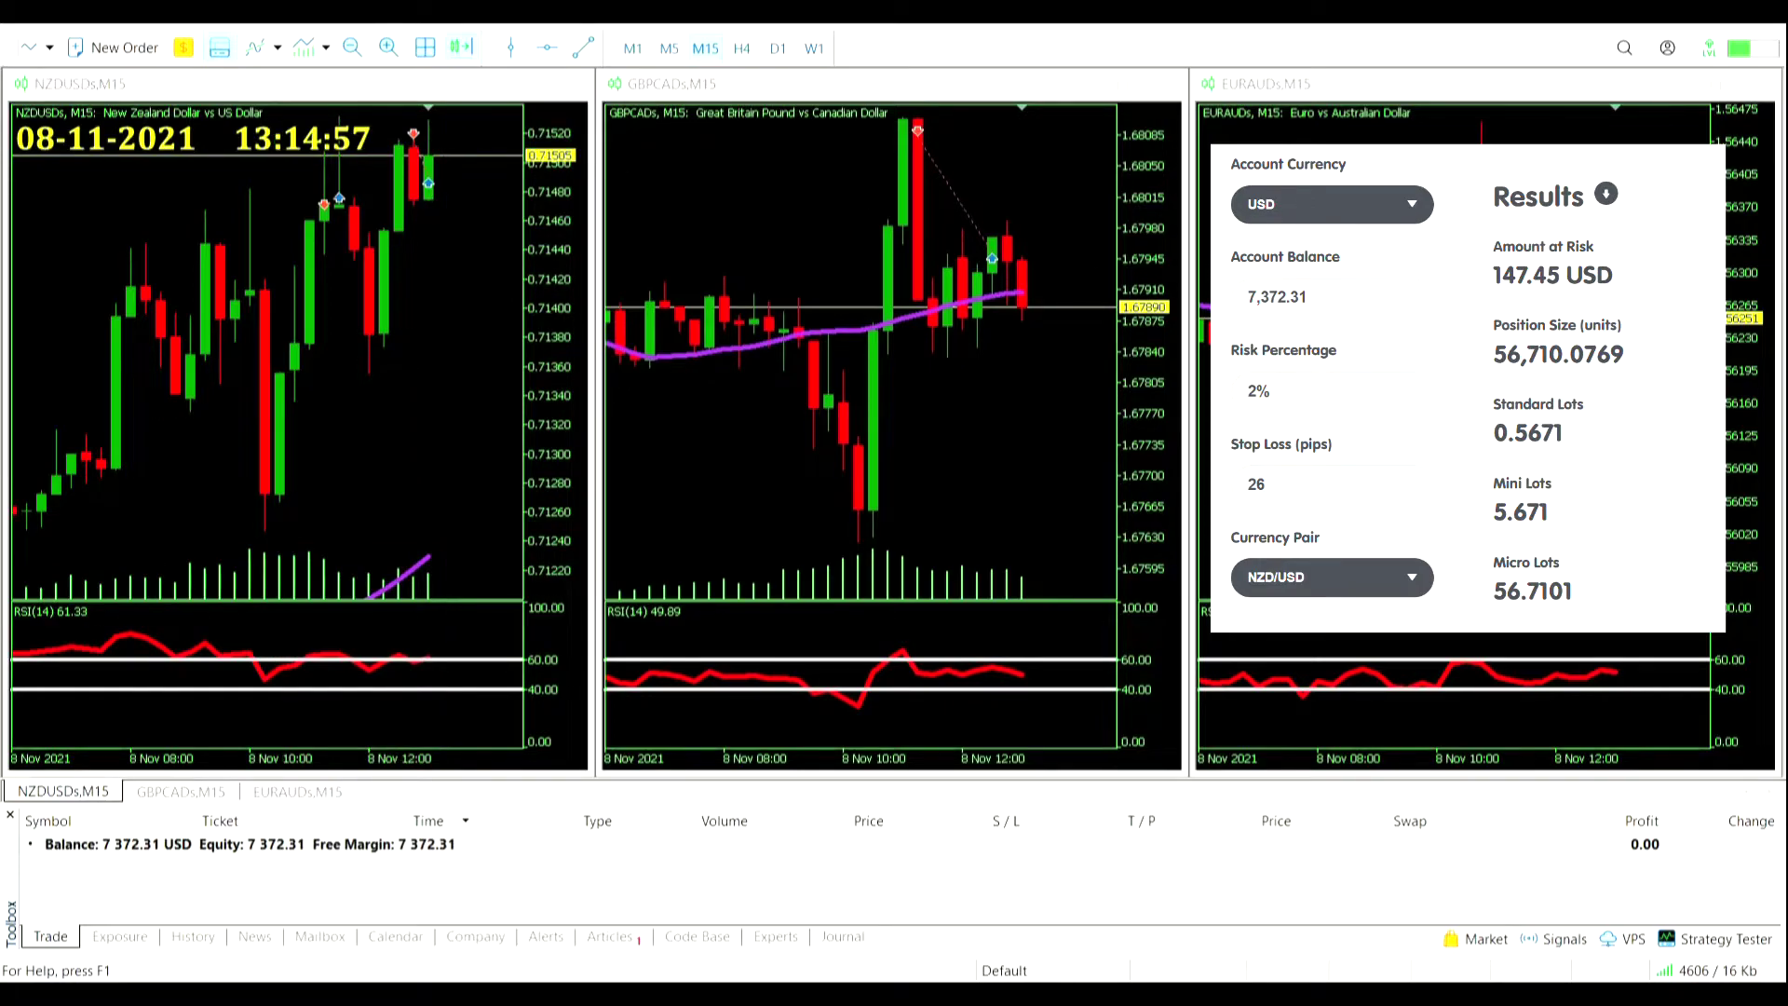
{"action": "key", "text": "F9"}
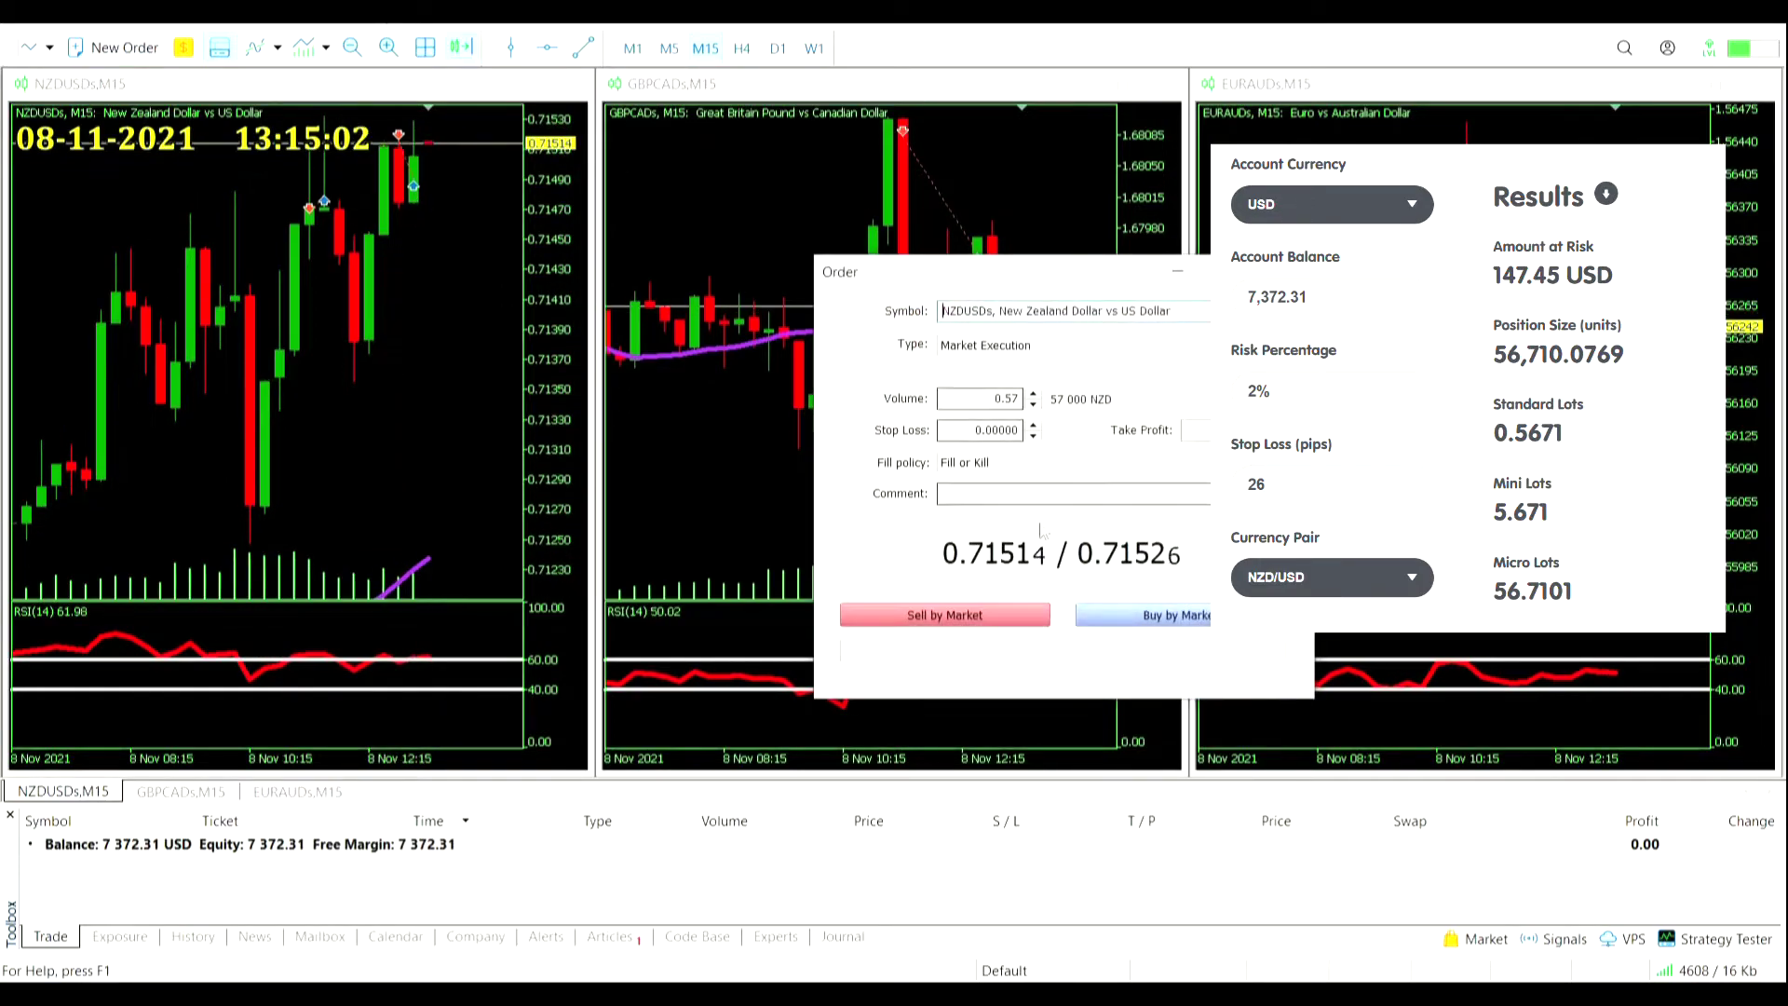
{"action": "left_click", "coordinate": [955, 615]}
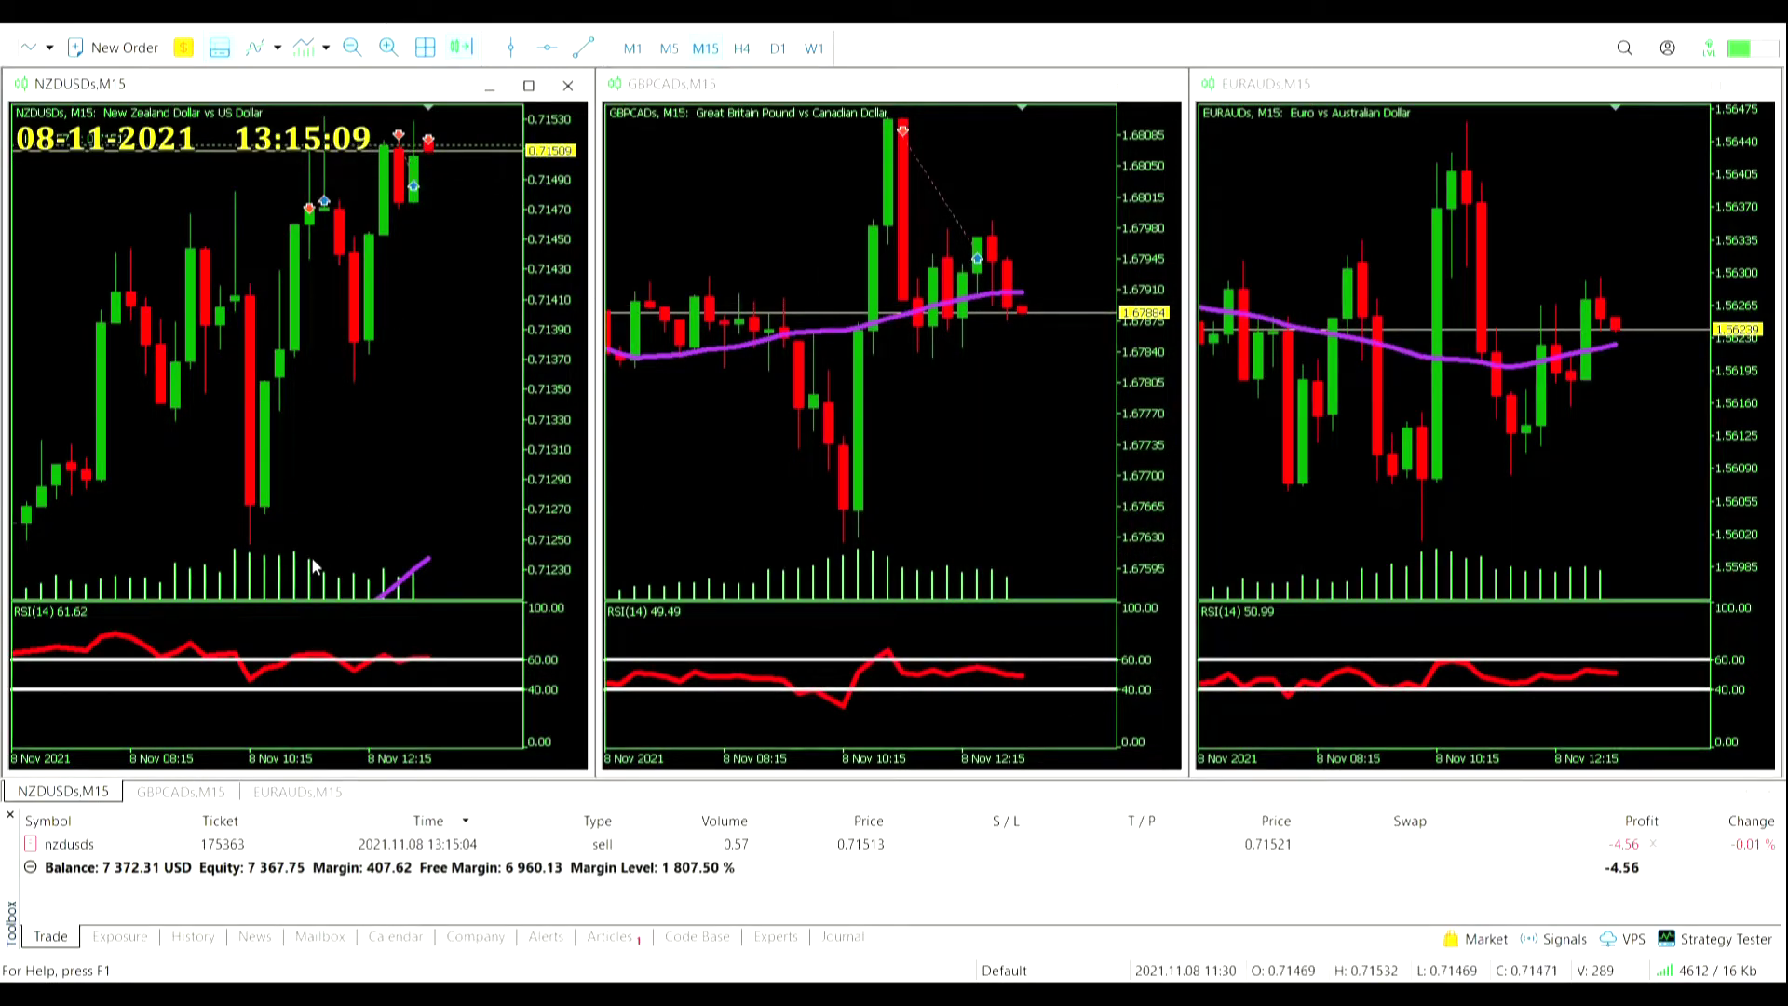
Step: Review the closed trades in the account history
{"action": "left_click", "coordinate": [203, 935]}
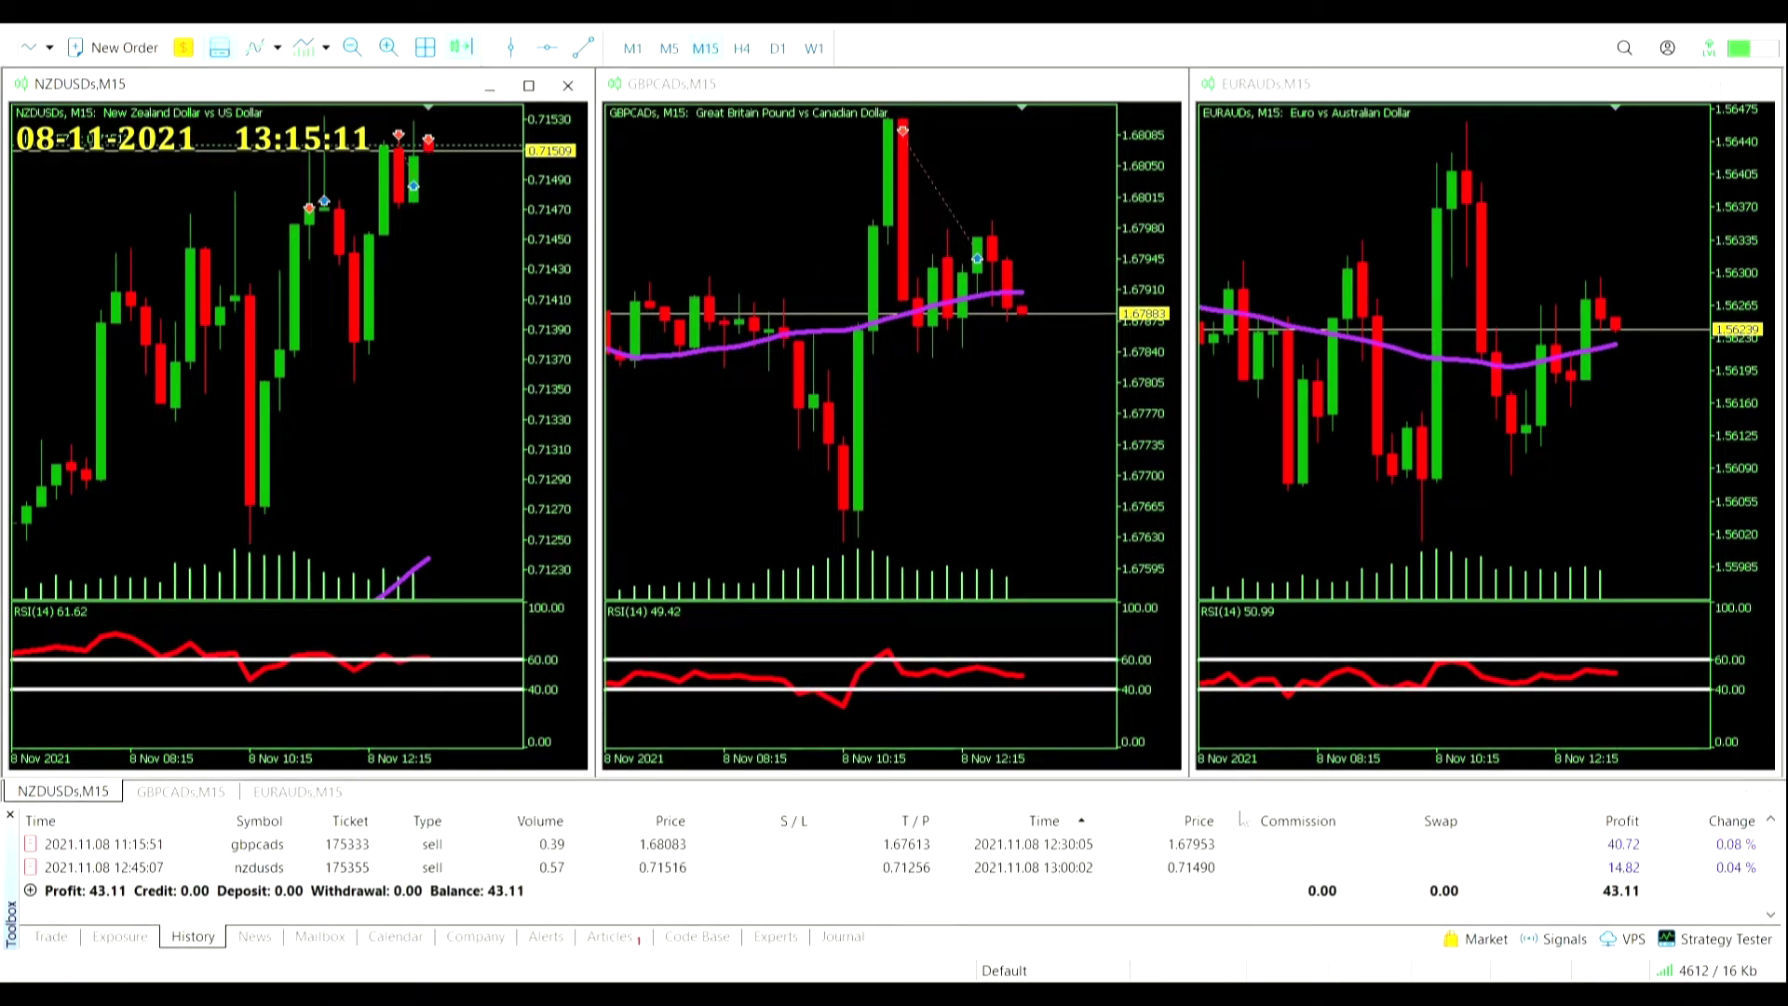
Step: Set a take profit of 260 points on the open 0.57 lot NZDUSDs sell position
{"action": "left_click", "coordinate": [74, 941]}
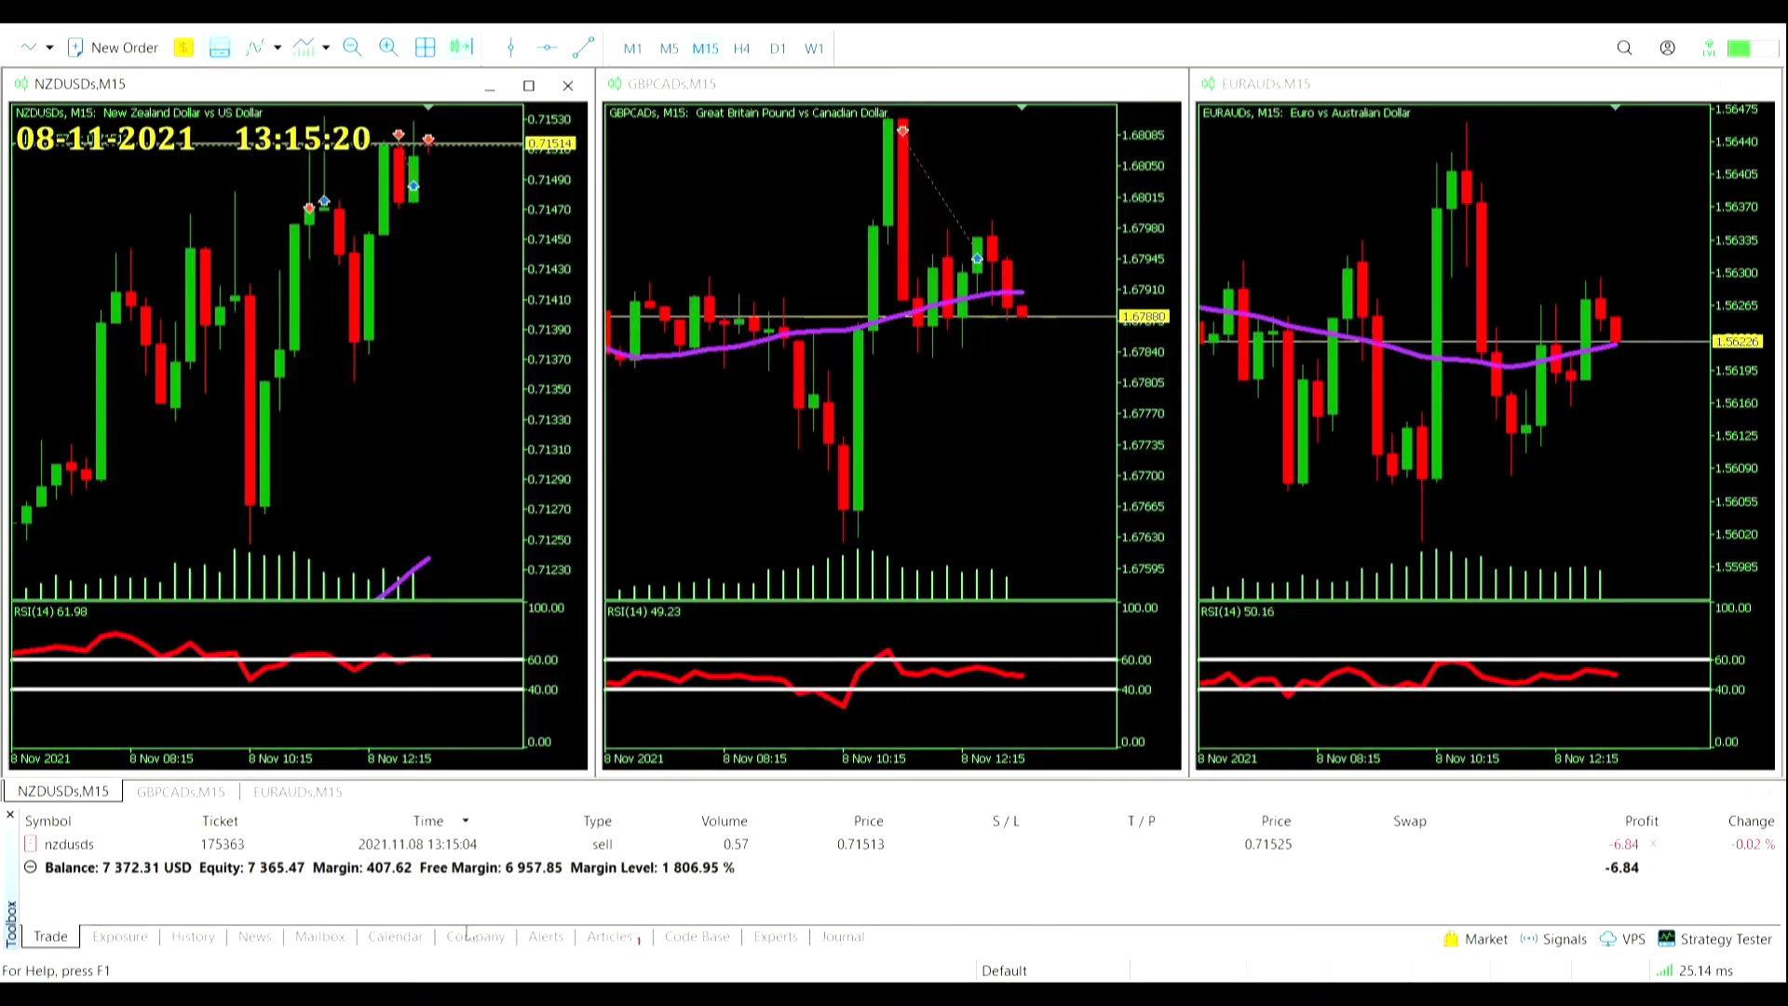
{"action": "double_click", "coordinate": [881, 844]}
{"action": "left_click", "coordinate": [1142, 428]}
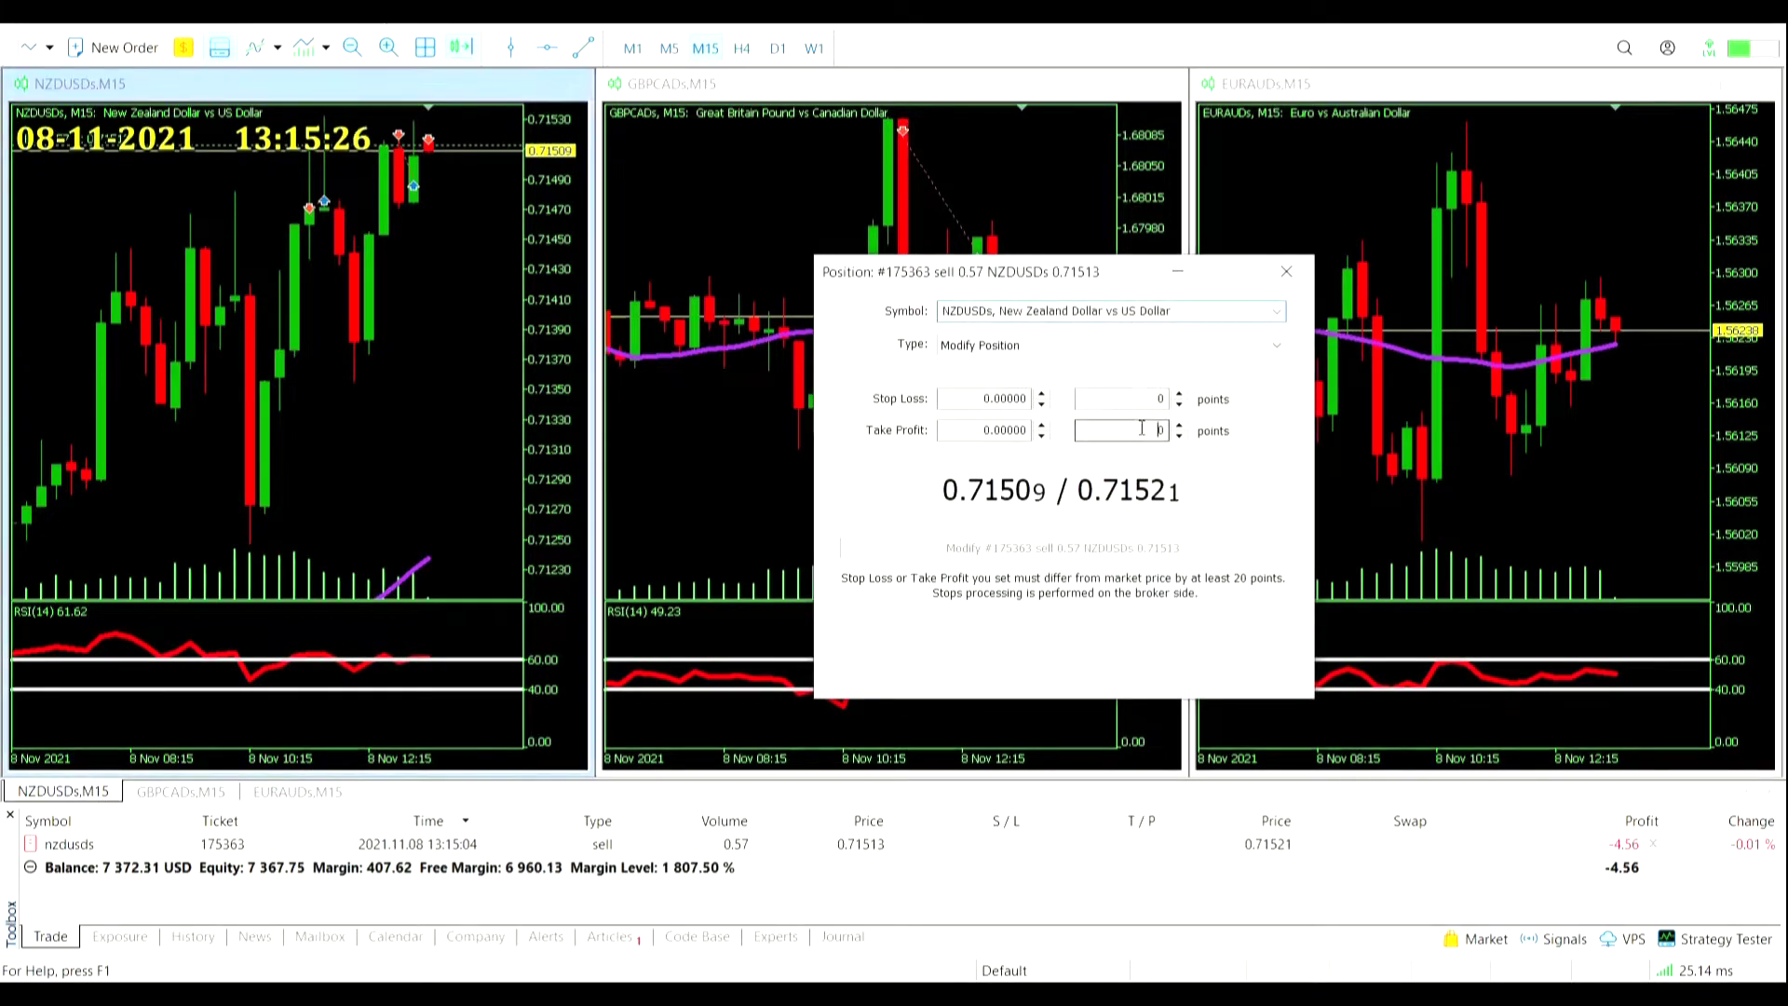
{"action": "type", "text": "260"}
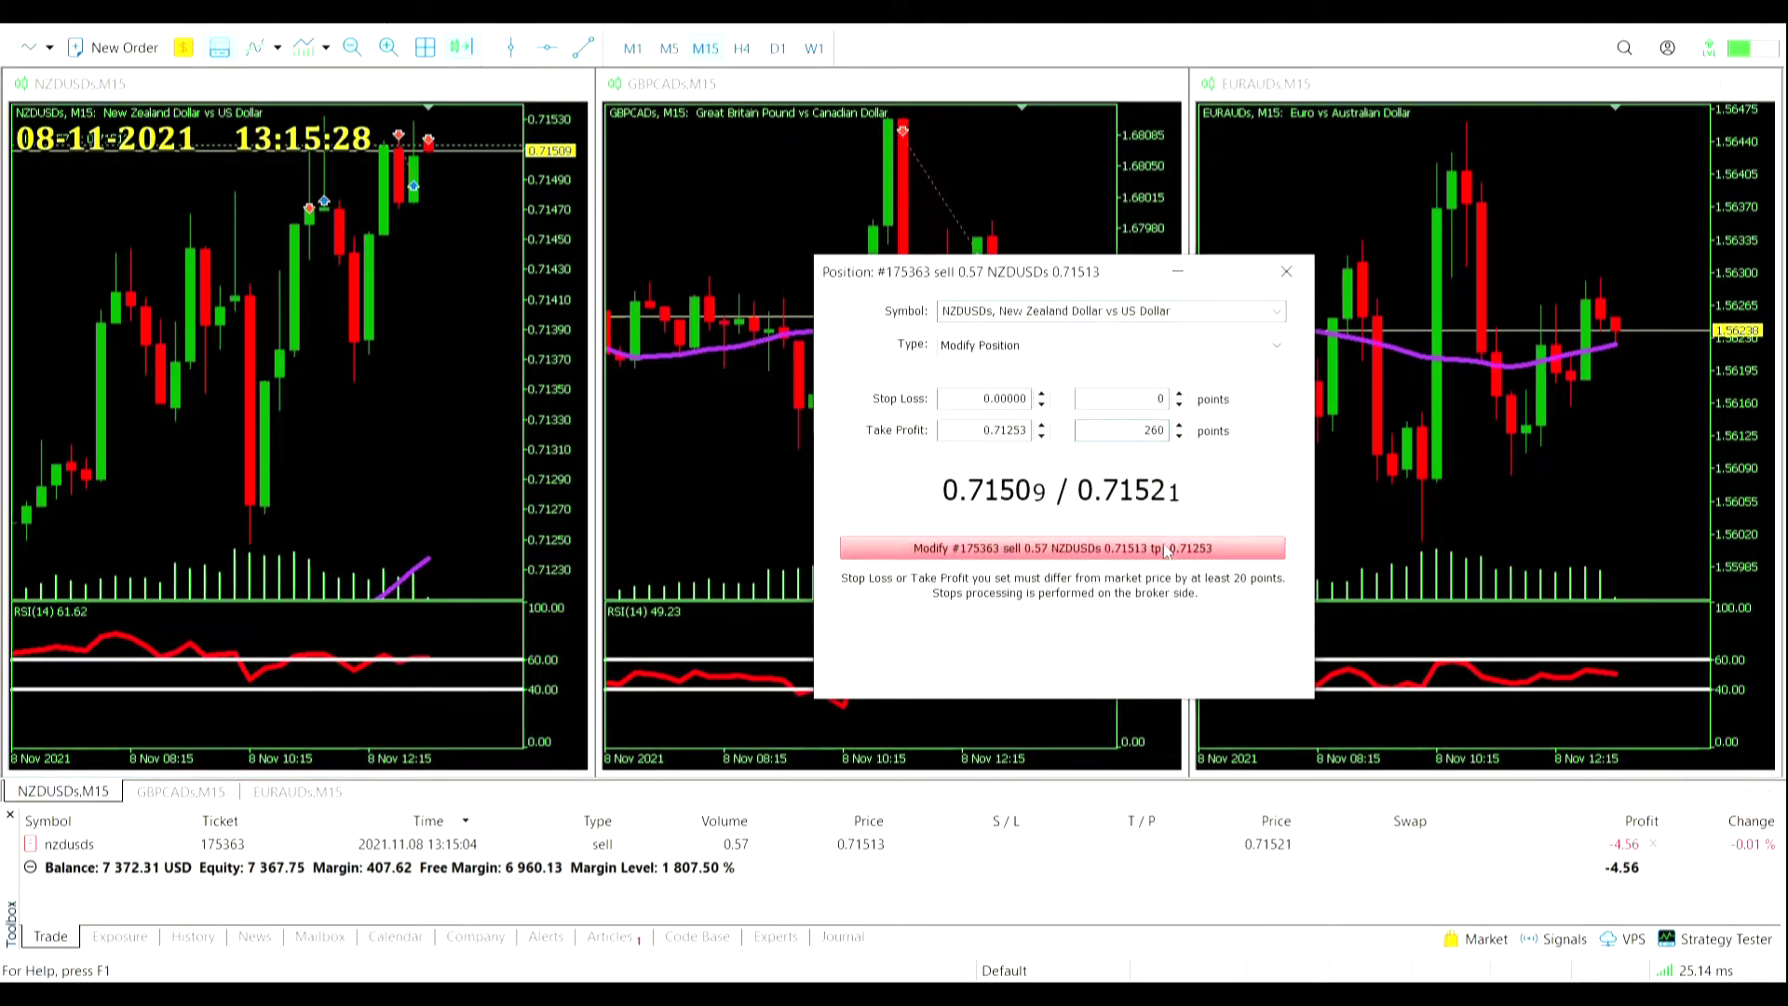
{"action": "left_click", "coordinate": [1164, 549]}
Step: Add the Accelerator Oscillator to the NZDUSDs chart and inspect its most recent bar
{"action": "left_click", "coordinate": [326, 47]}
{"action": "left_click", "coordinate": [391, 131]}
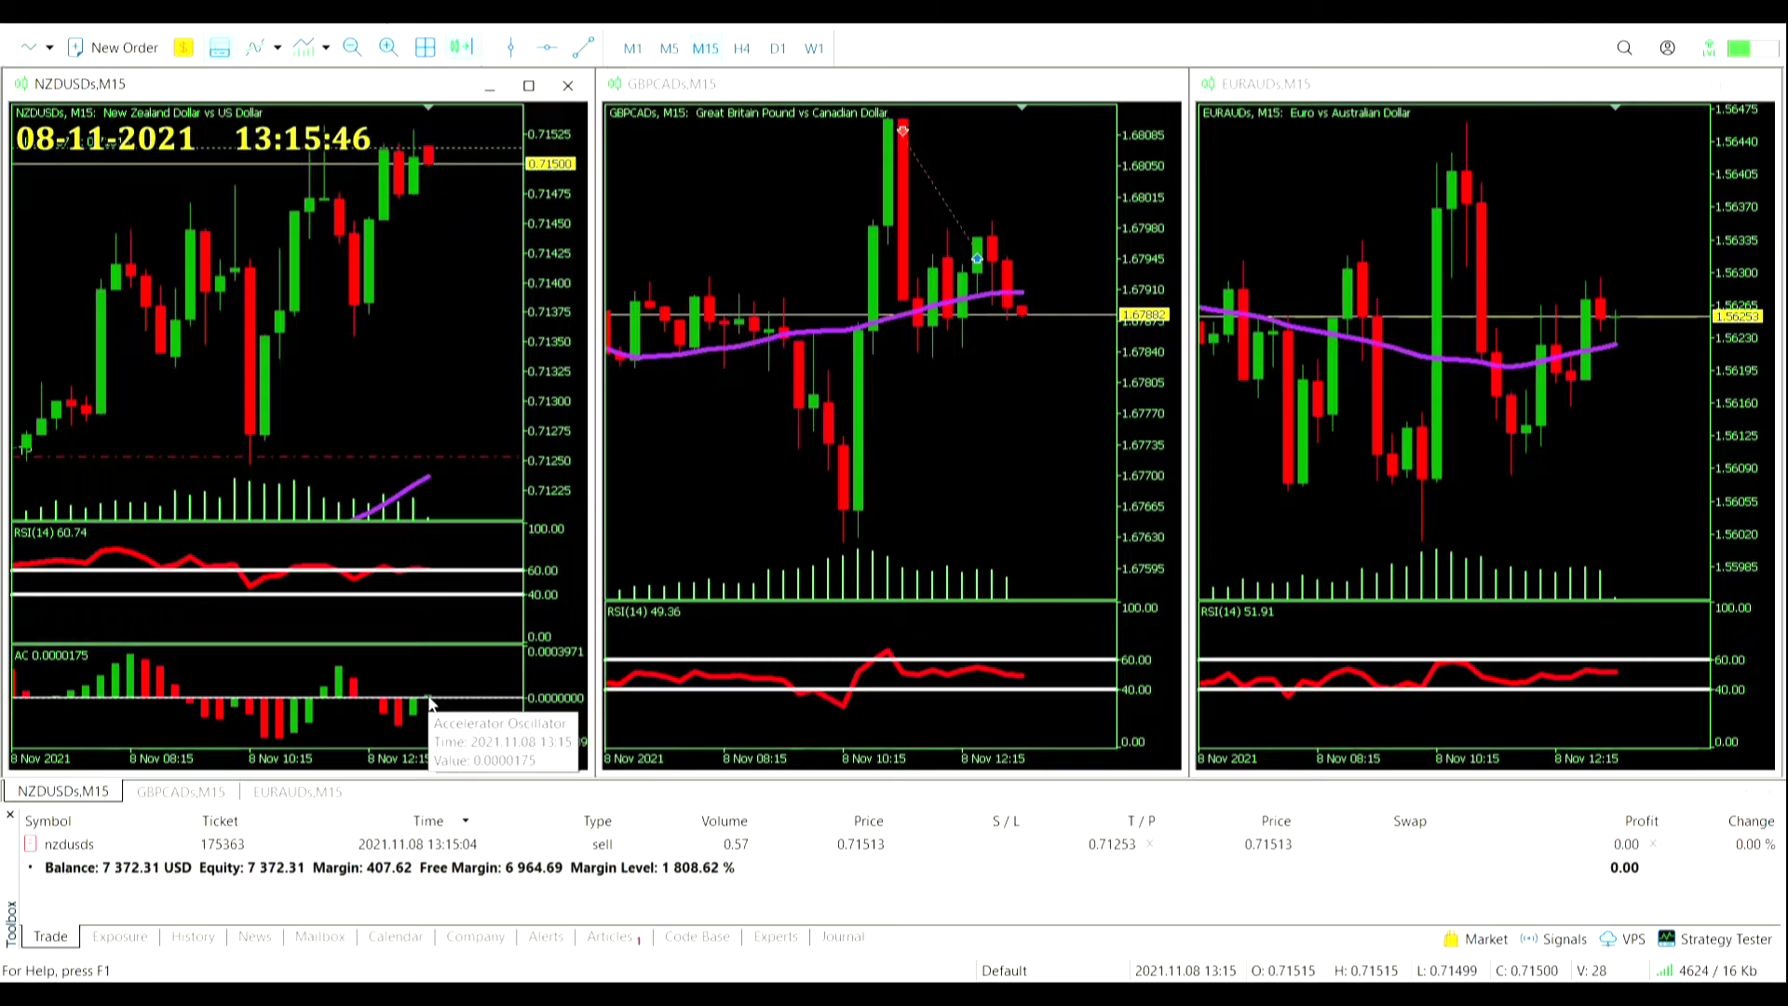
{"action": "right_click", "coordinate": [419, 310]}
{"action": "left_click", "coordinate": [429, 705]}
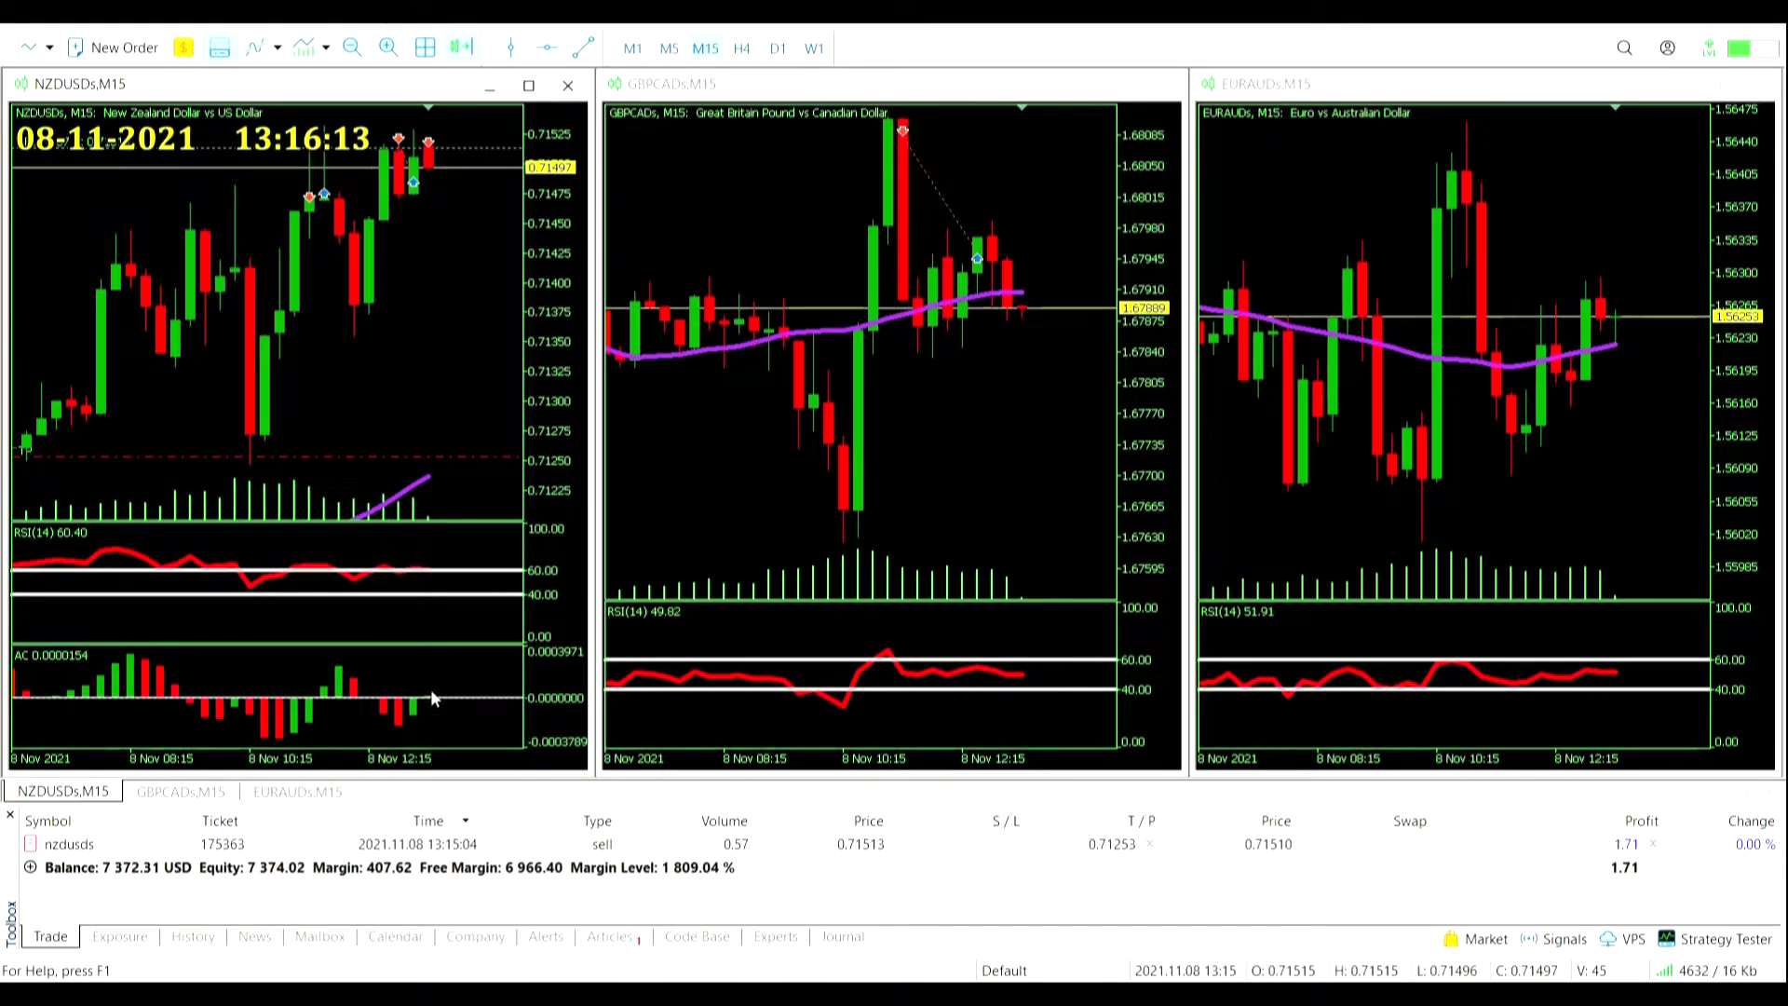
{"action": "mouse_move", "coordinate": [432, 697]}
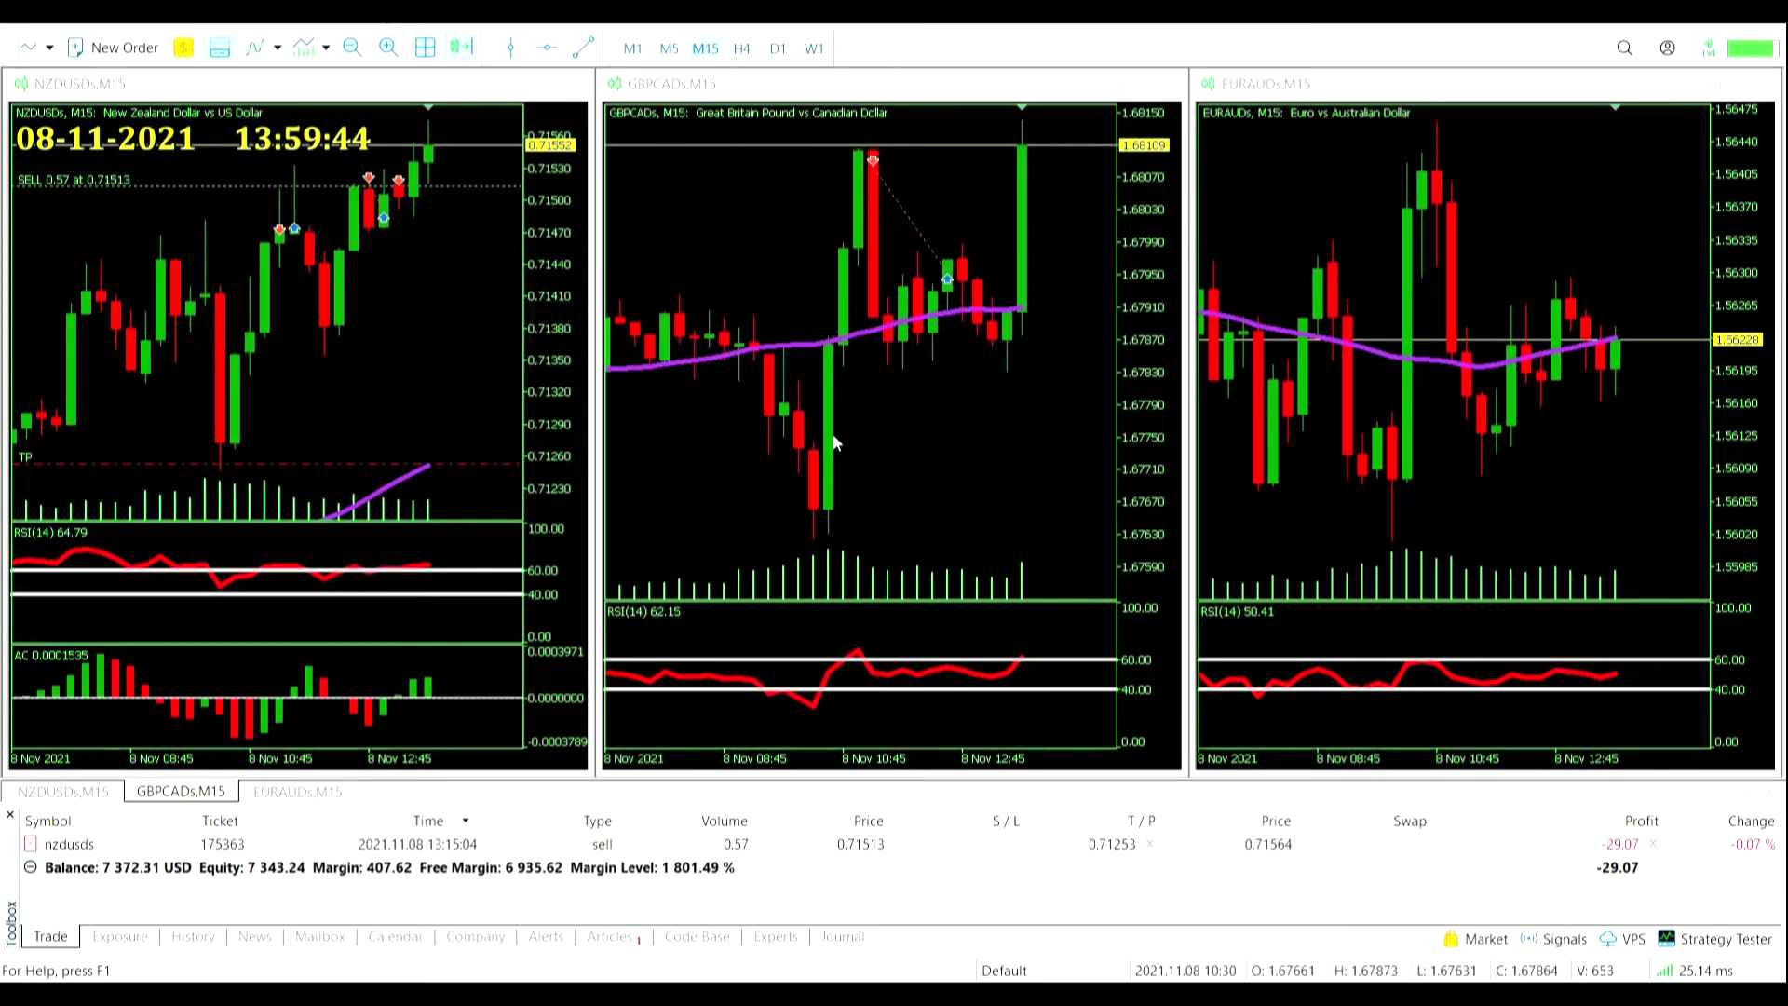
Step: Measure from the GBPCADs swing low to the current price and open a 0.37 lot GBPCADs sell position at market
{"action": "middle_click", "coordinate": [827, 530]}
{"action": "left_click_drag", "start_coordinate": [827, 531], "coordinate": [967, 311]}
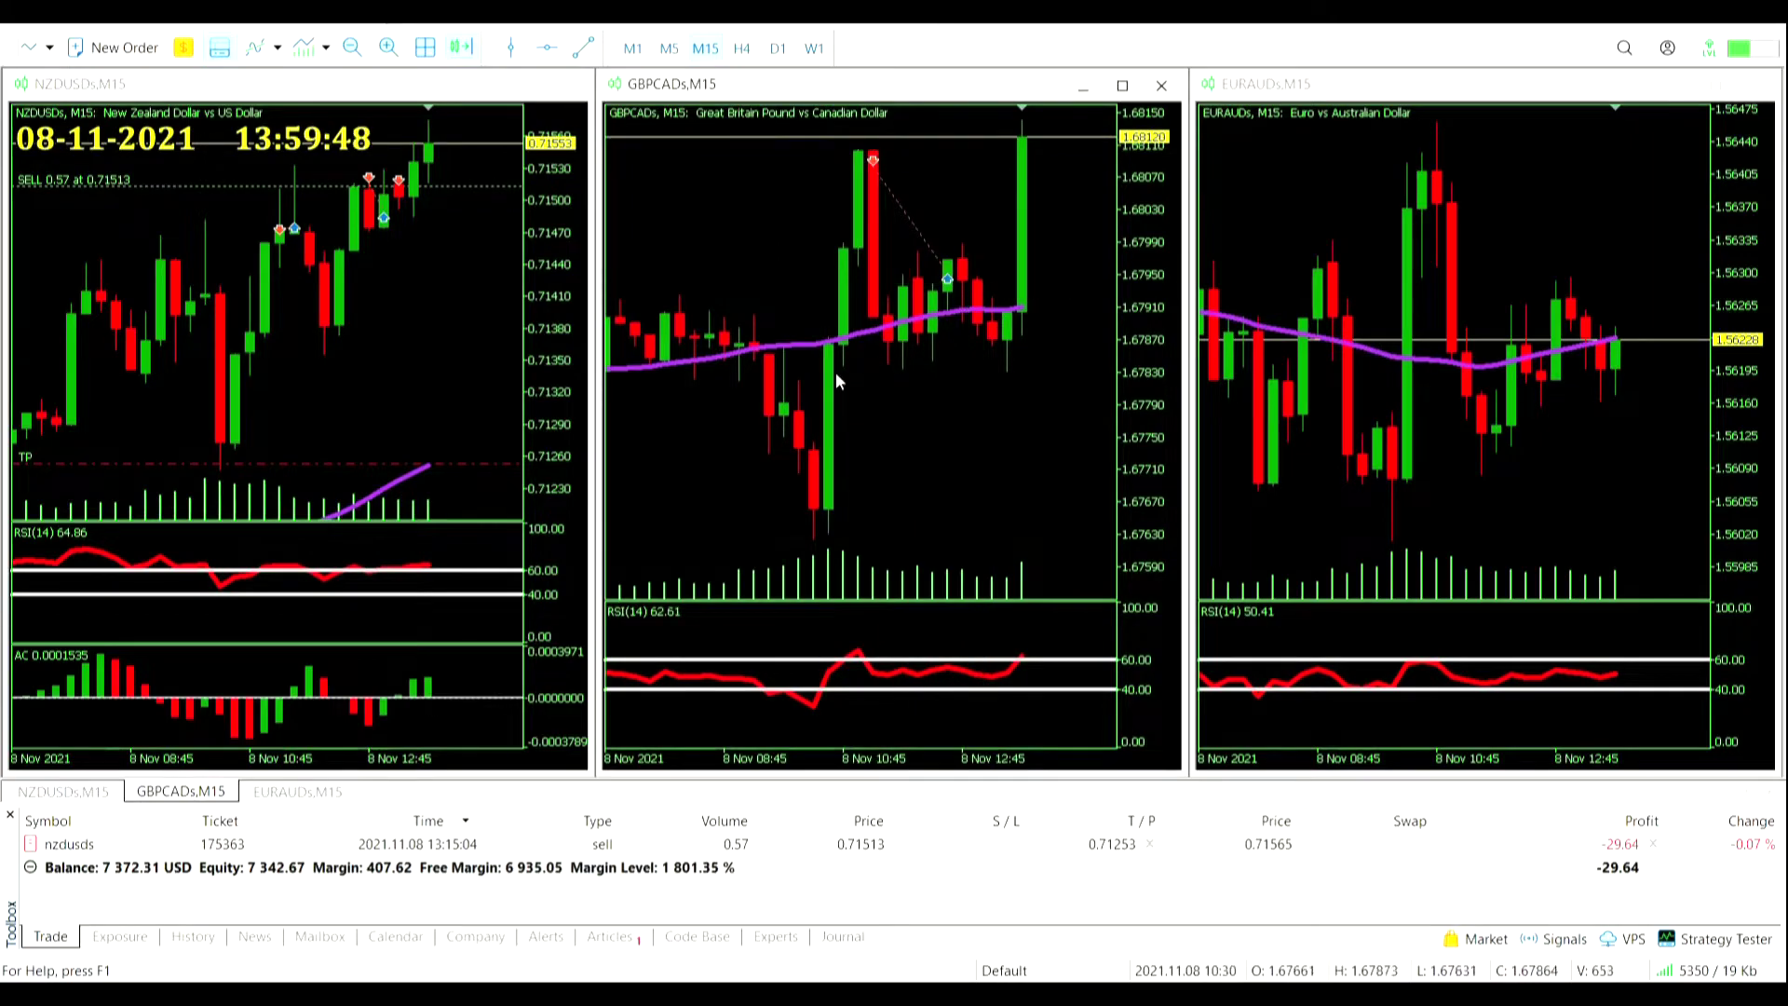
{"action": "left_click_drag", "start_coordinate": [829, 531], "coordinate": [998, 131]}
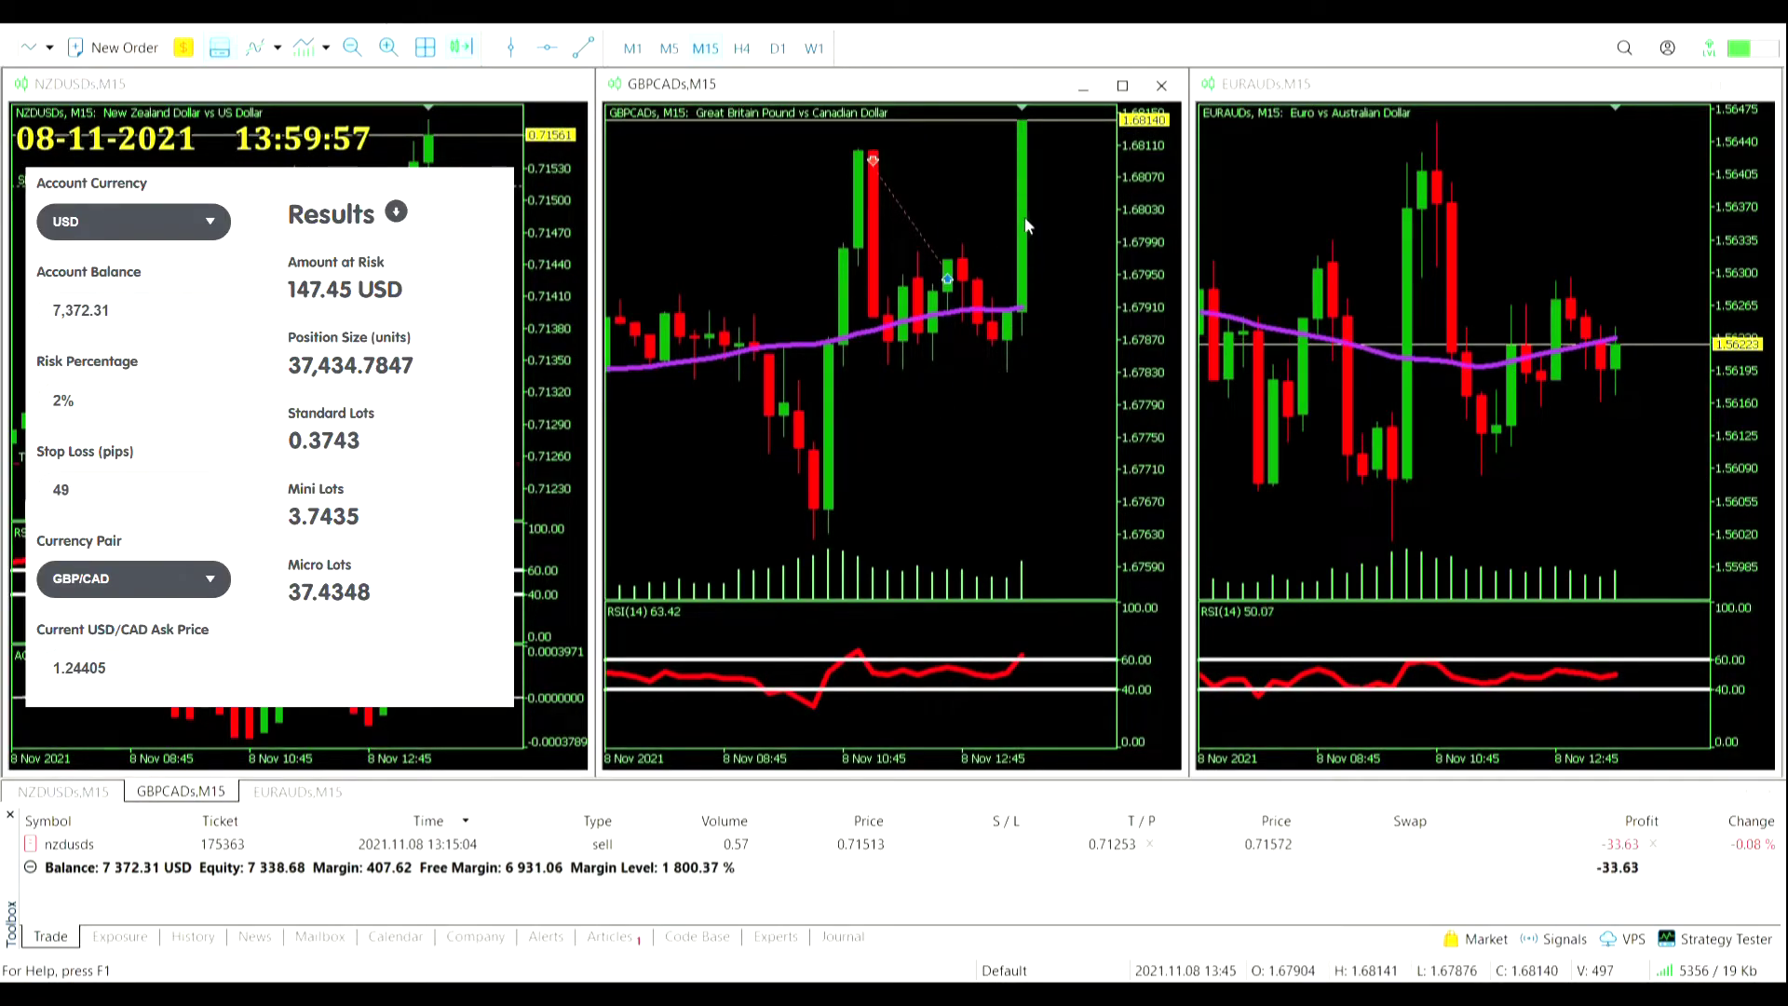
{"action": "left_click", "coordinate": [118, 49]}
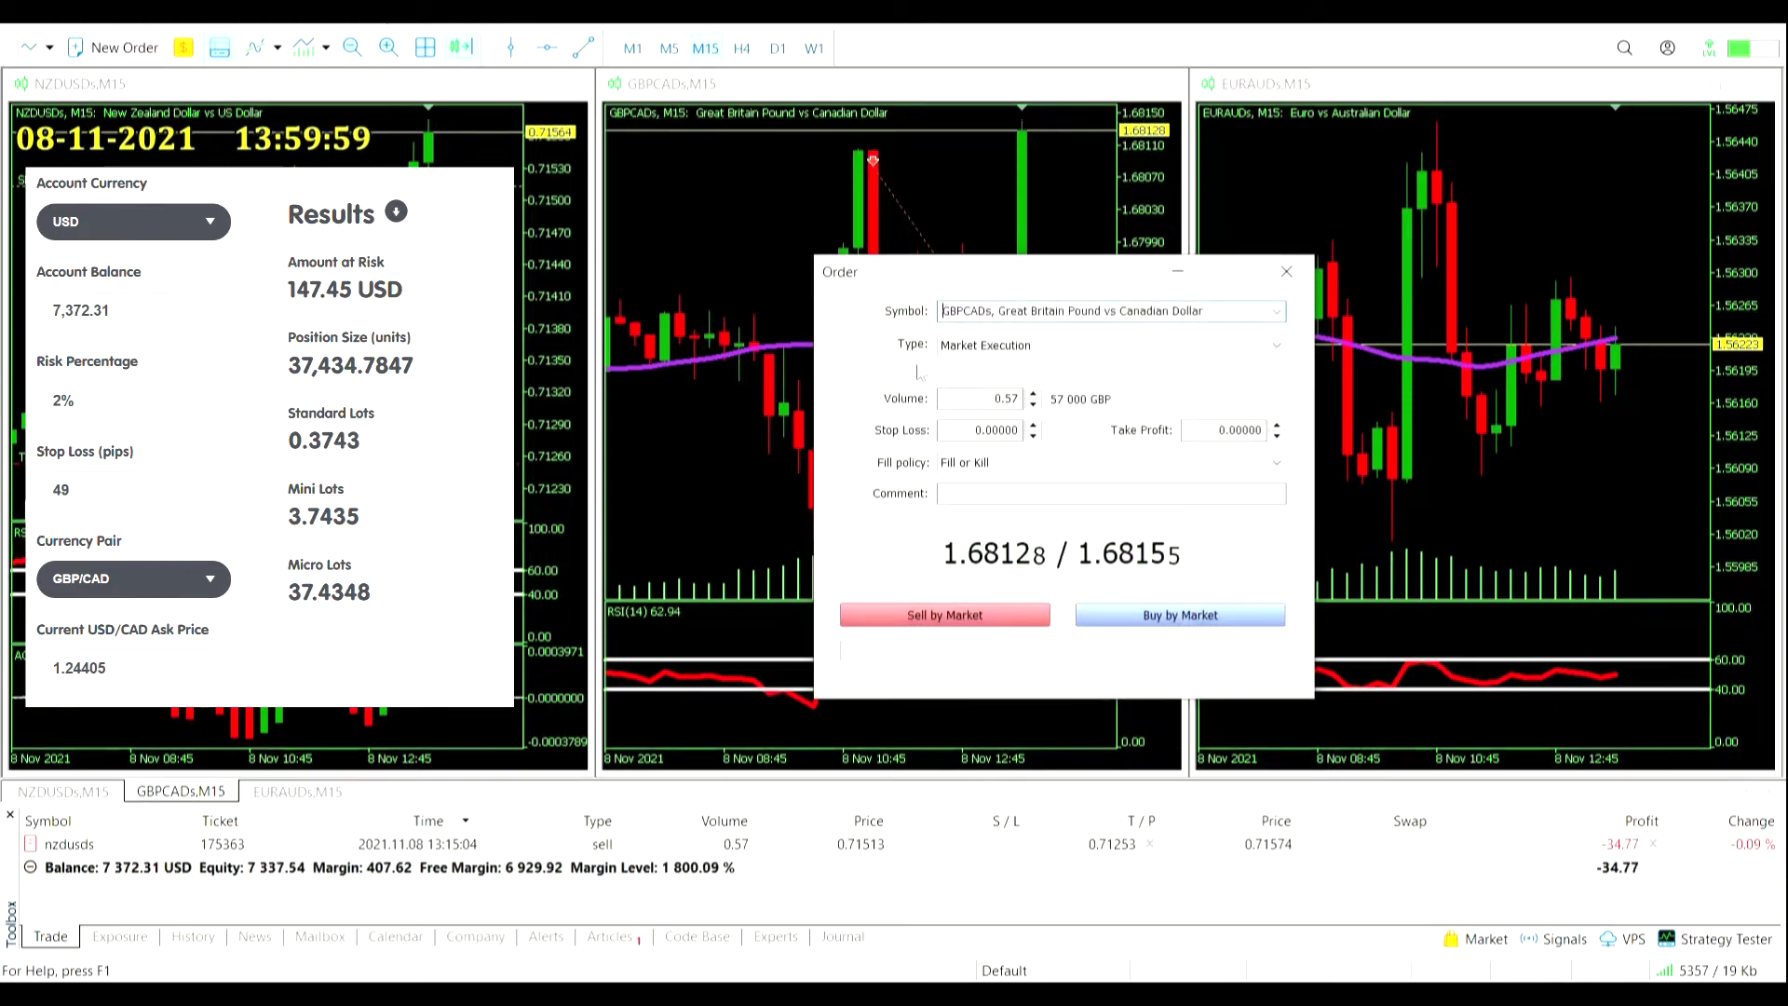
{"action": "type", "text": "0.37"}
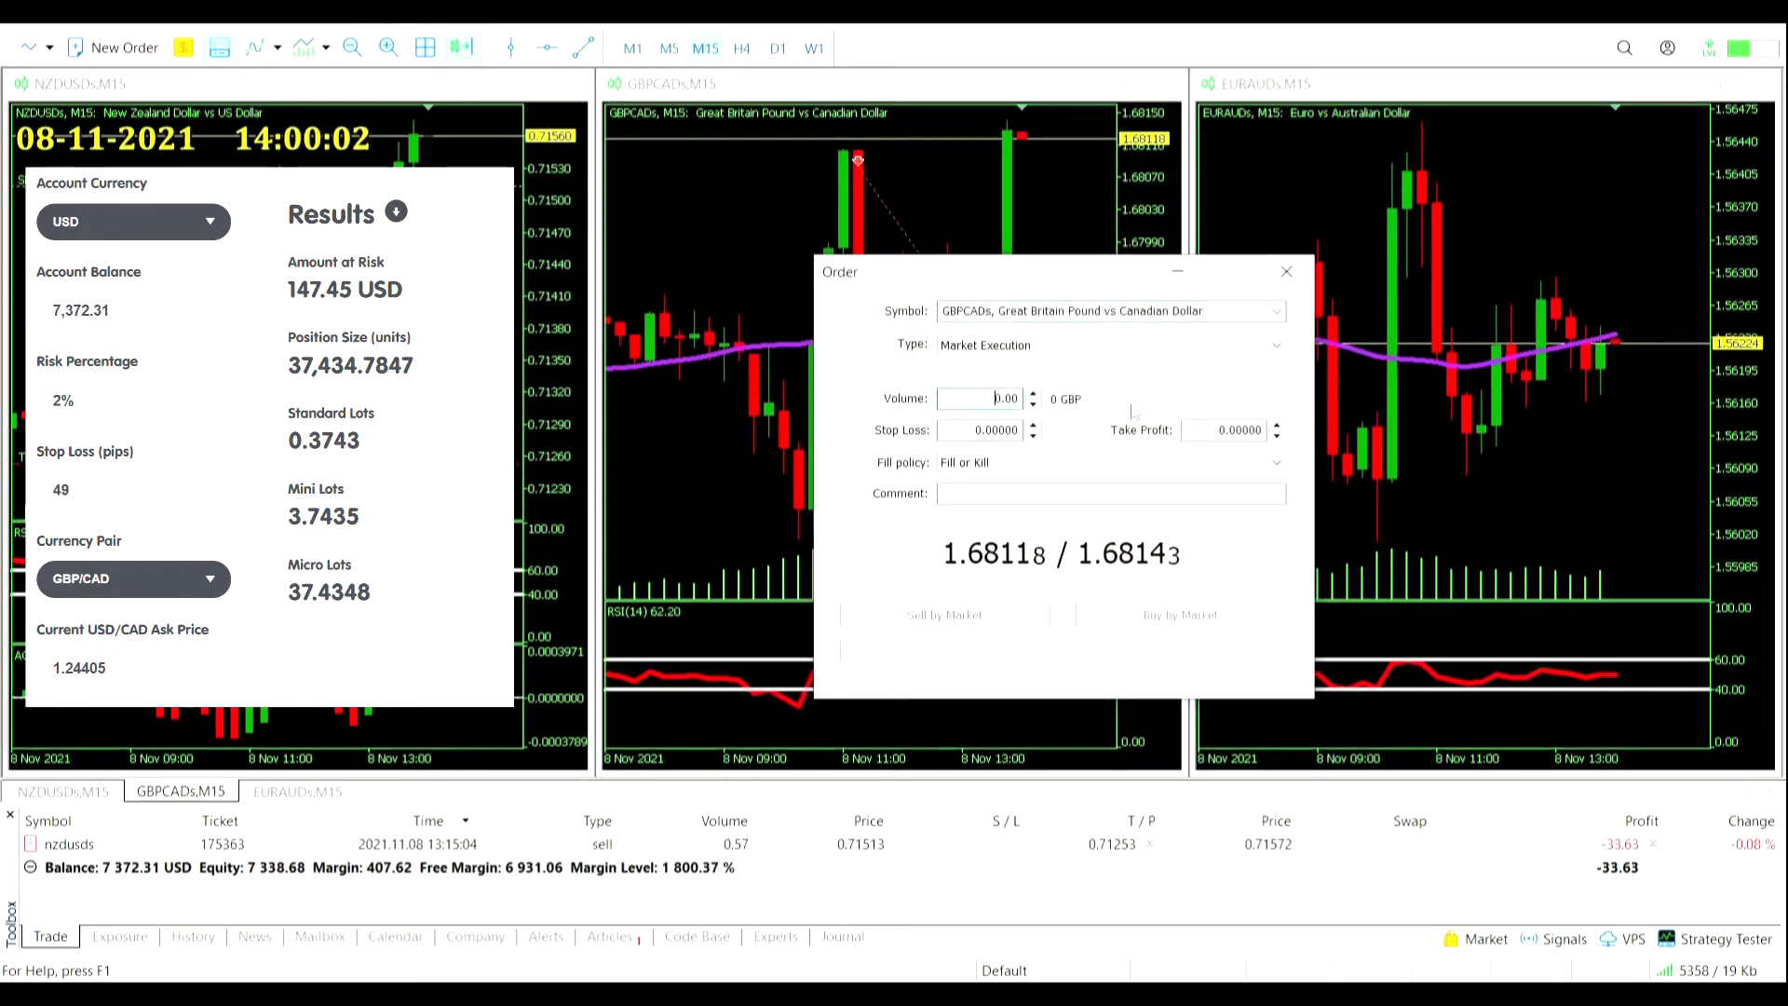
{"action": "left_click", "coordinate": [987, 617]}
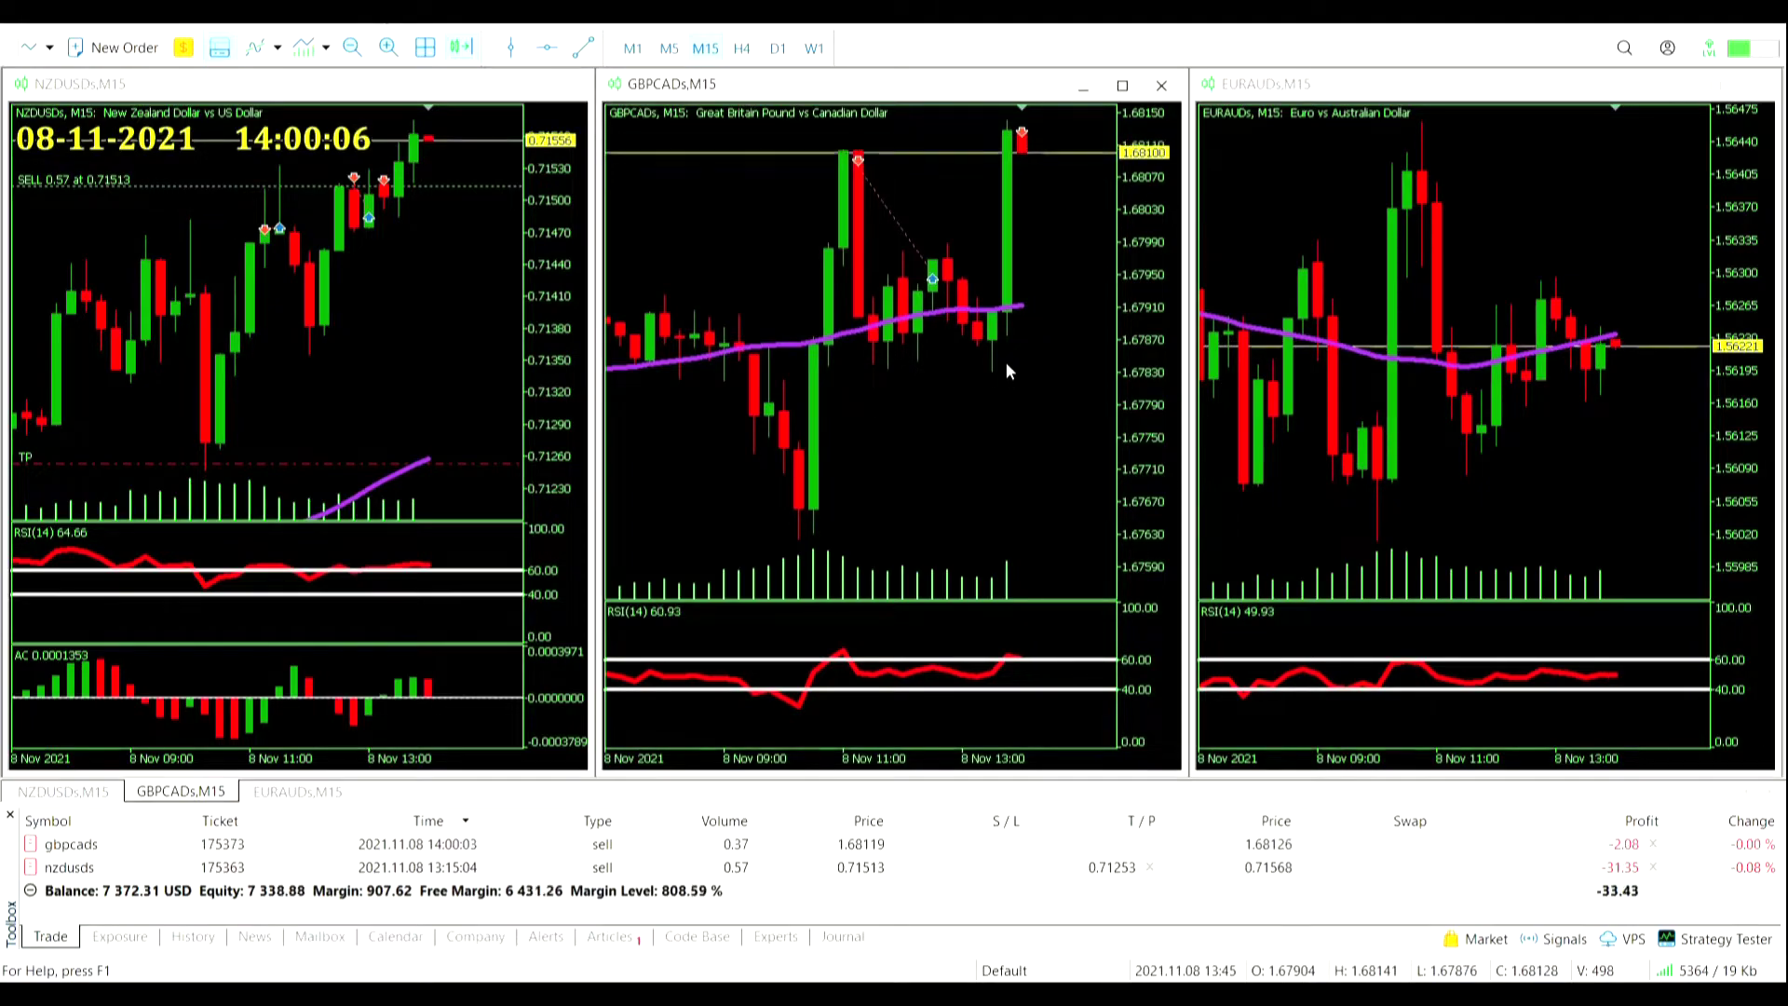
Step: Set a take profit of 490 points on the GBPCADs sell position and check its level on the chart
{"action": "double_click", "coordinate": [1003, 846]}
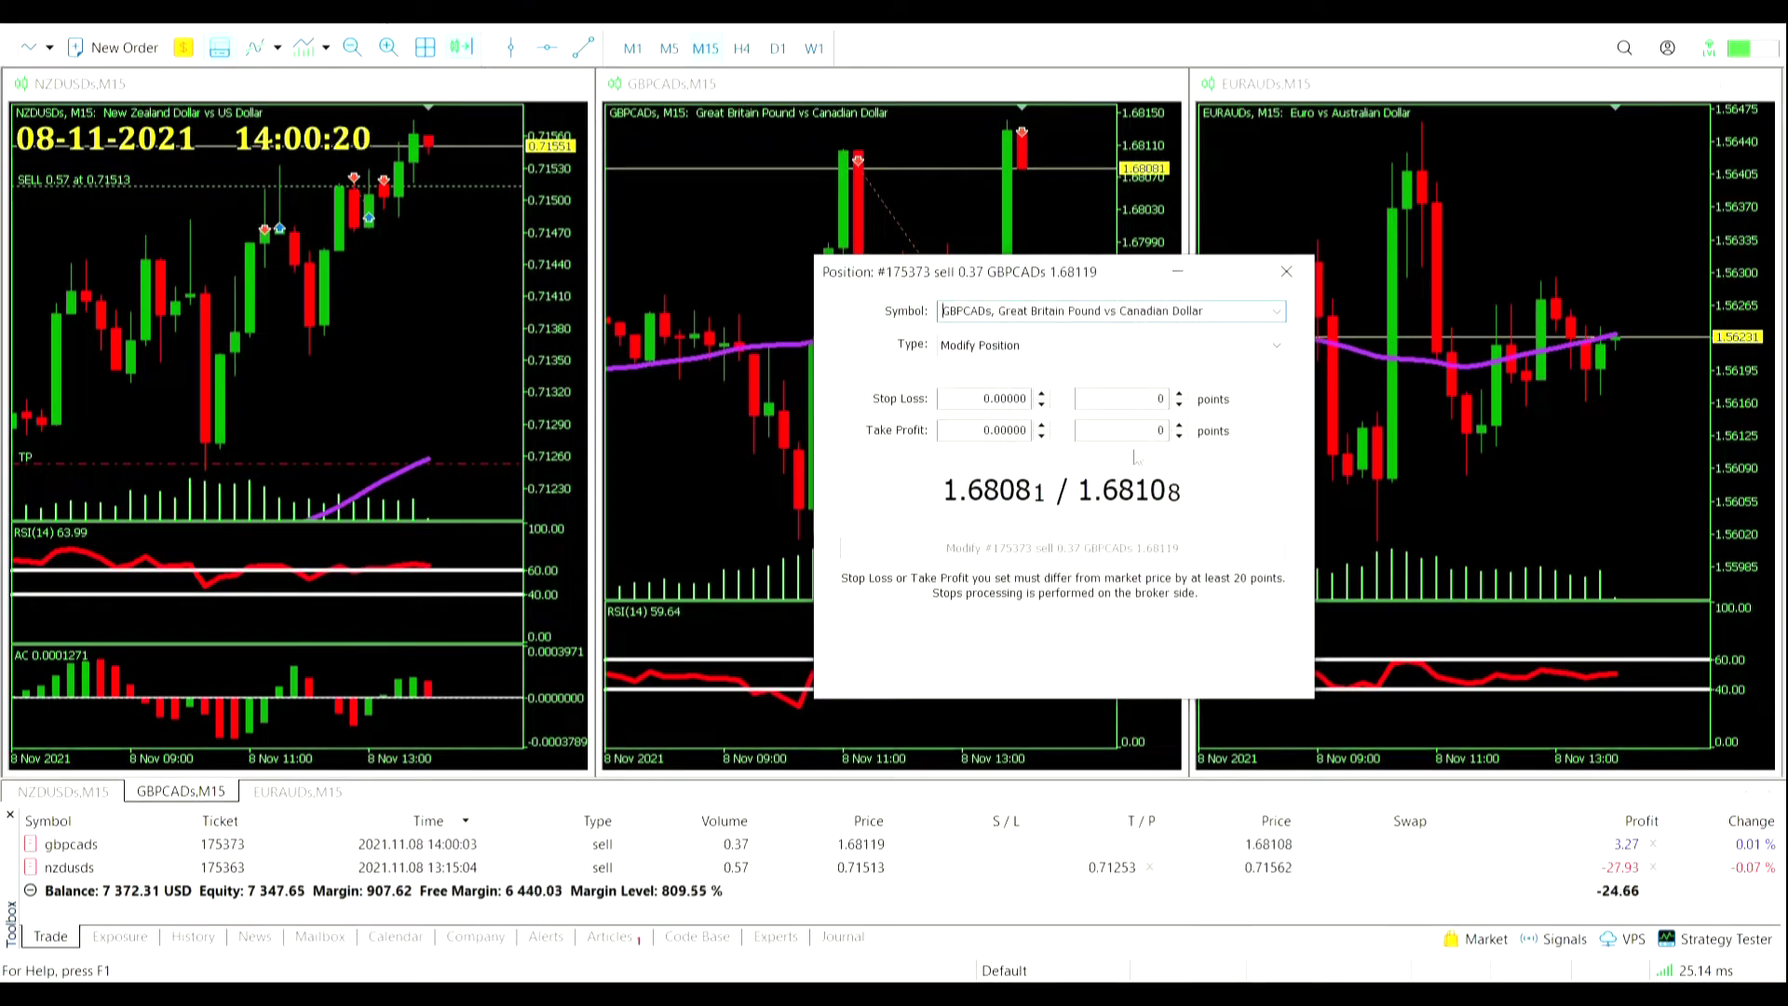
{"action": "left_click", "coordinate": [1155, 430]}
{"action": "type", "text": "490"}
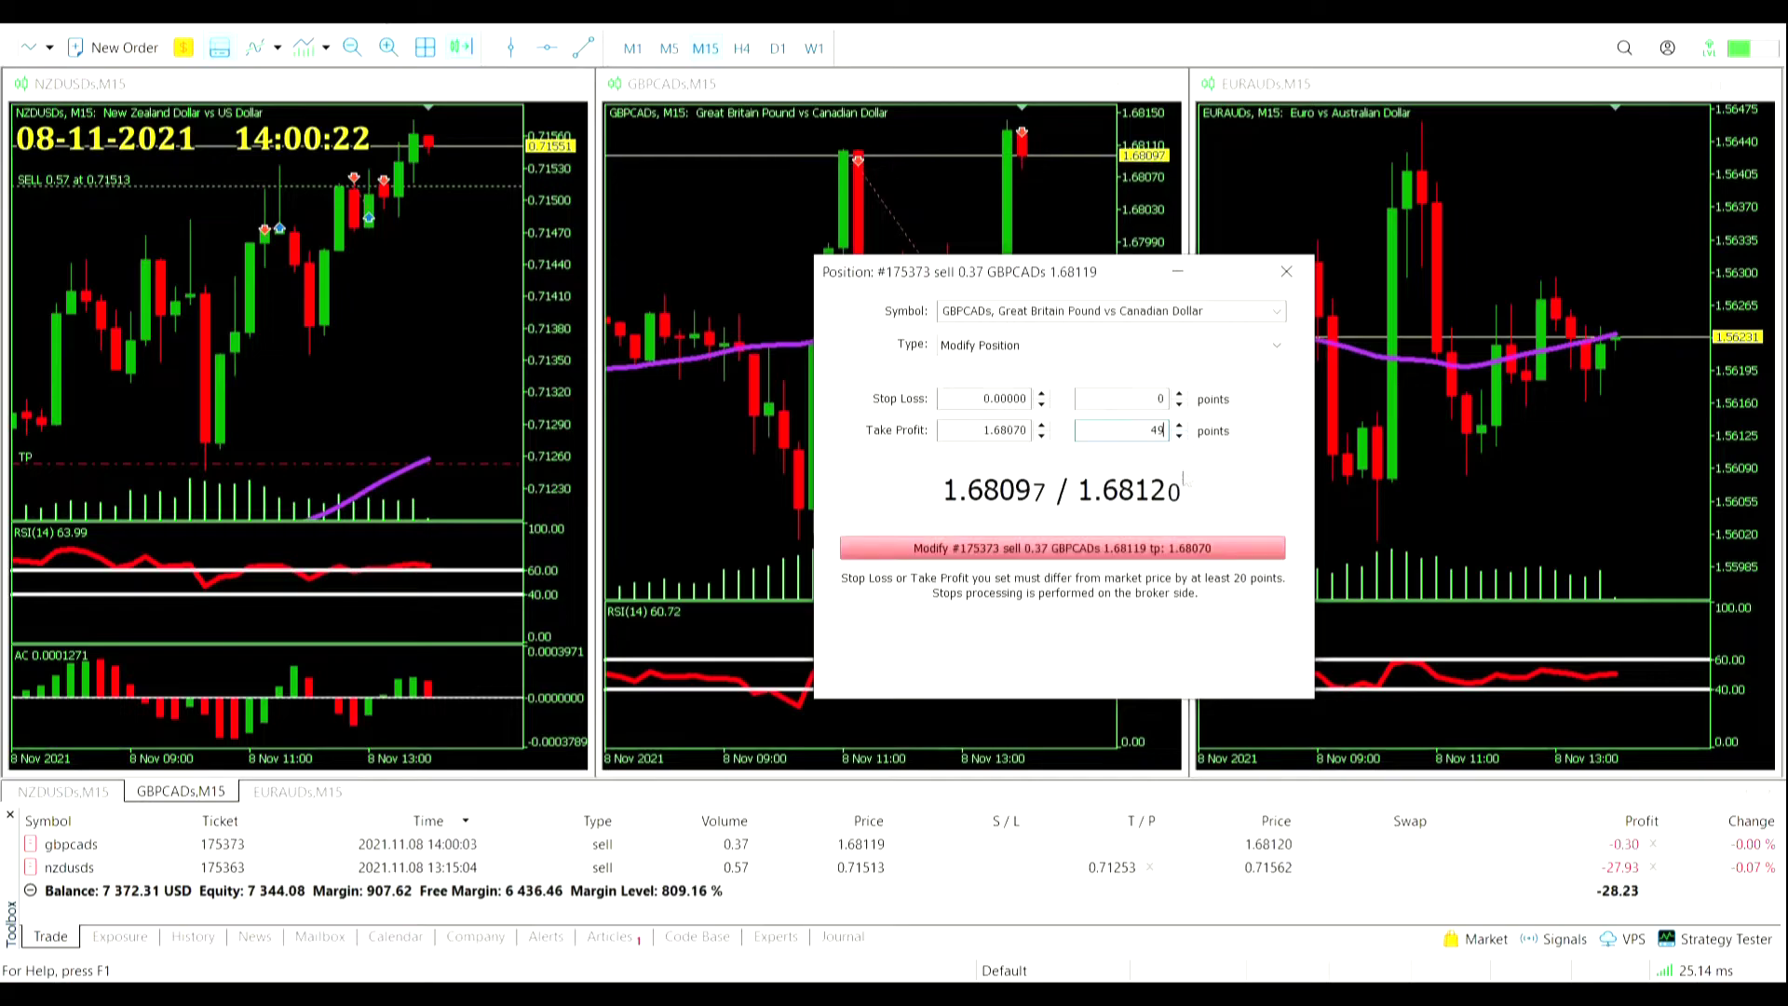
{"action": "left_click", "coordinate": [1160, 549]}
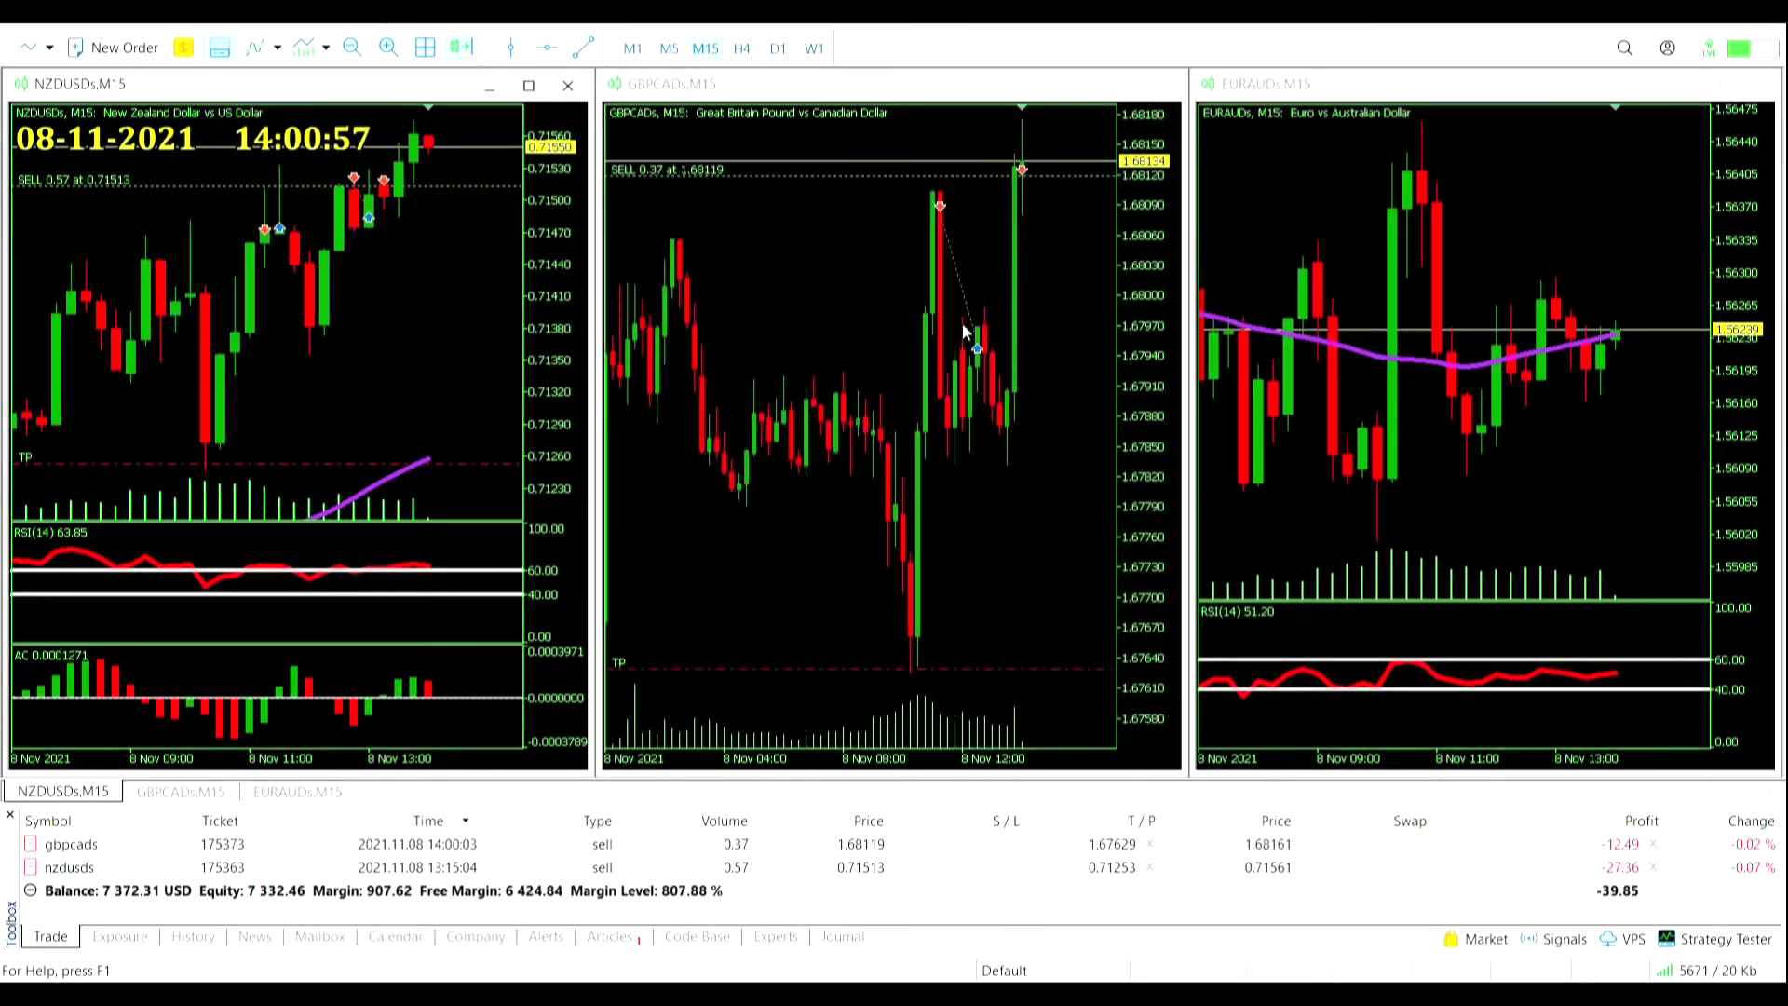
{"action": "left_click", "coordinate": [1025, 220]}
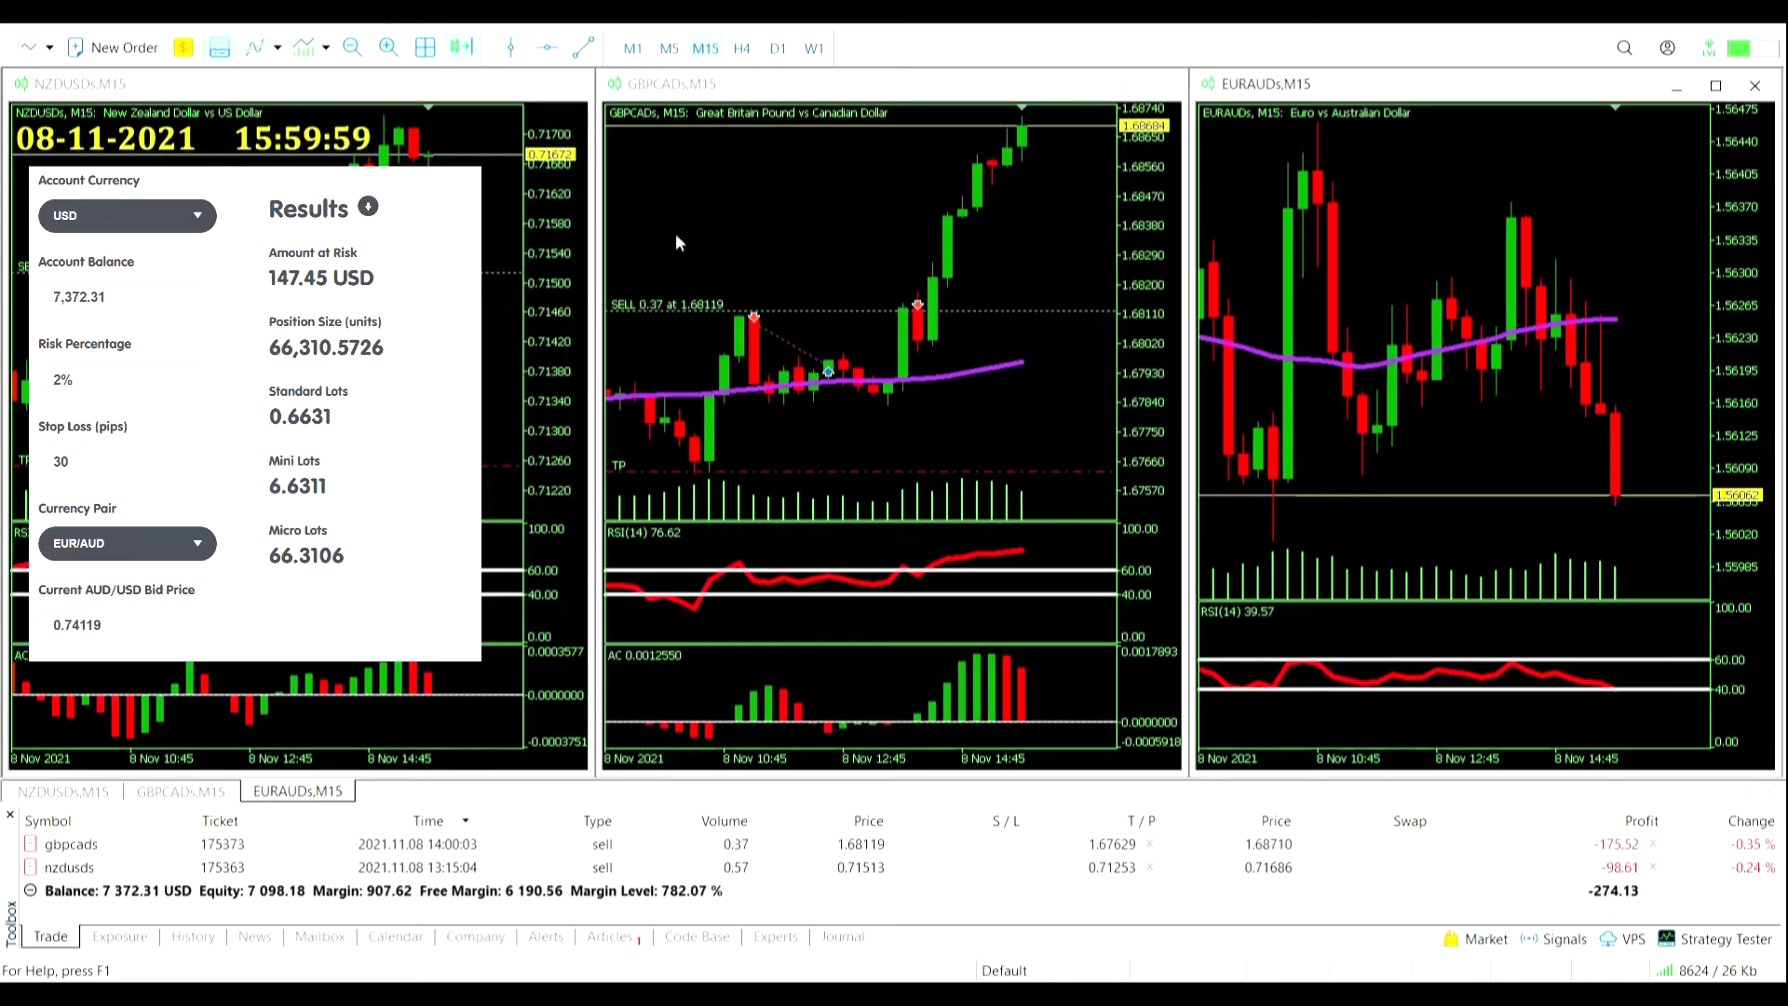
Step: Open a 0.67 lot EURAUDs buy position at market
{"action": "left_click", "coordinate": [171, 66]}
{"action": "double_click", "coordinate": [992, 399]}
{"action": "type", "text": "0.67"}
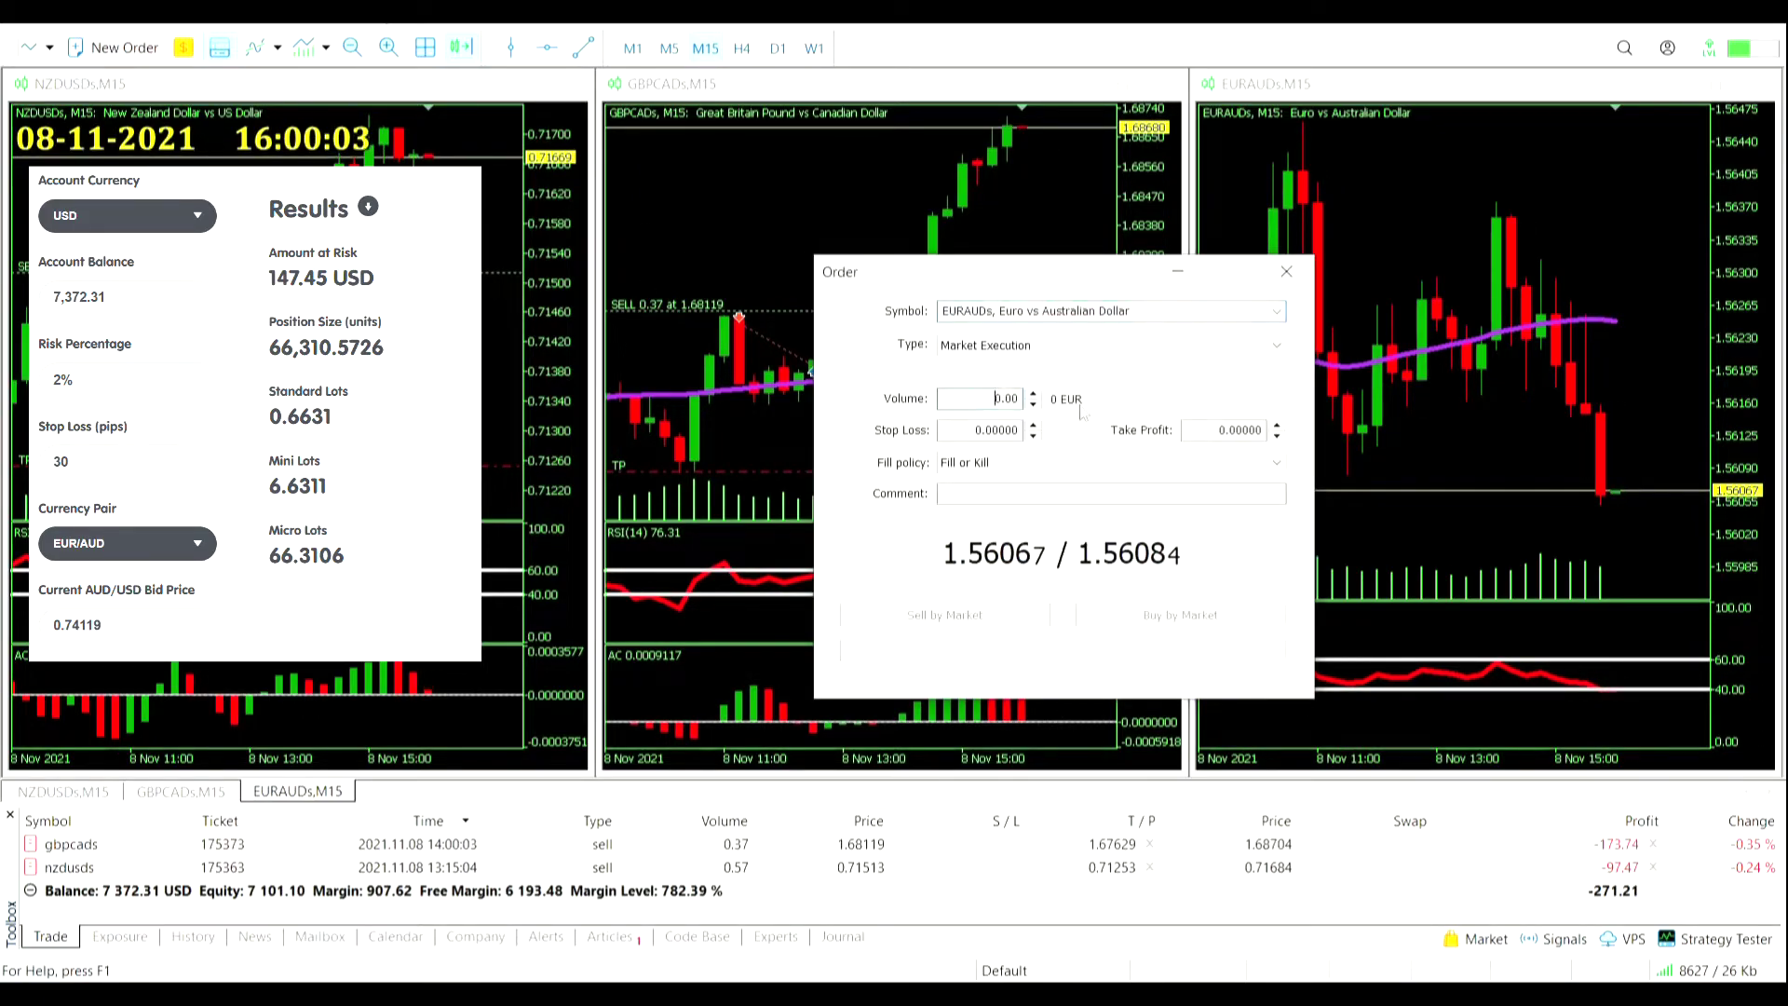
{"action": "left_click", "coordinate": [1180, 614]}
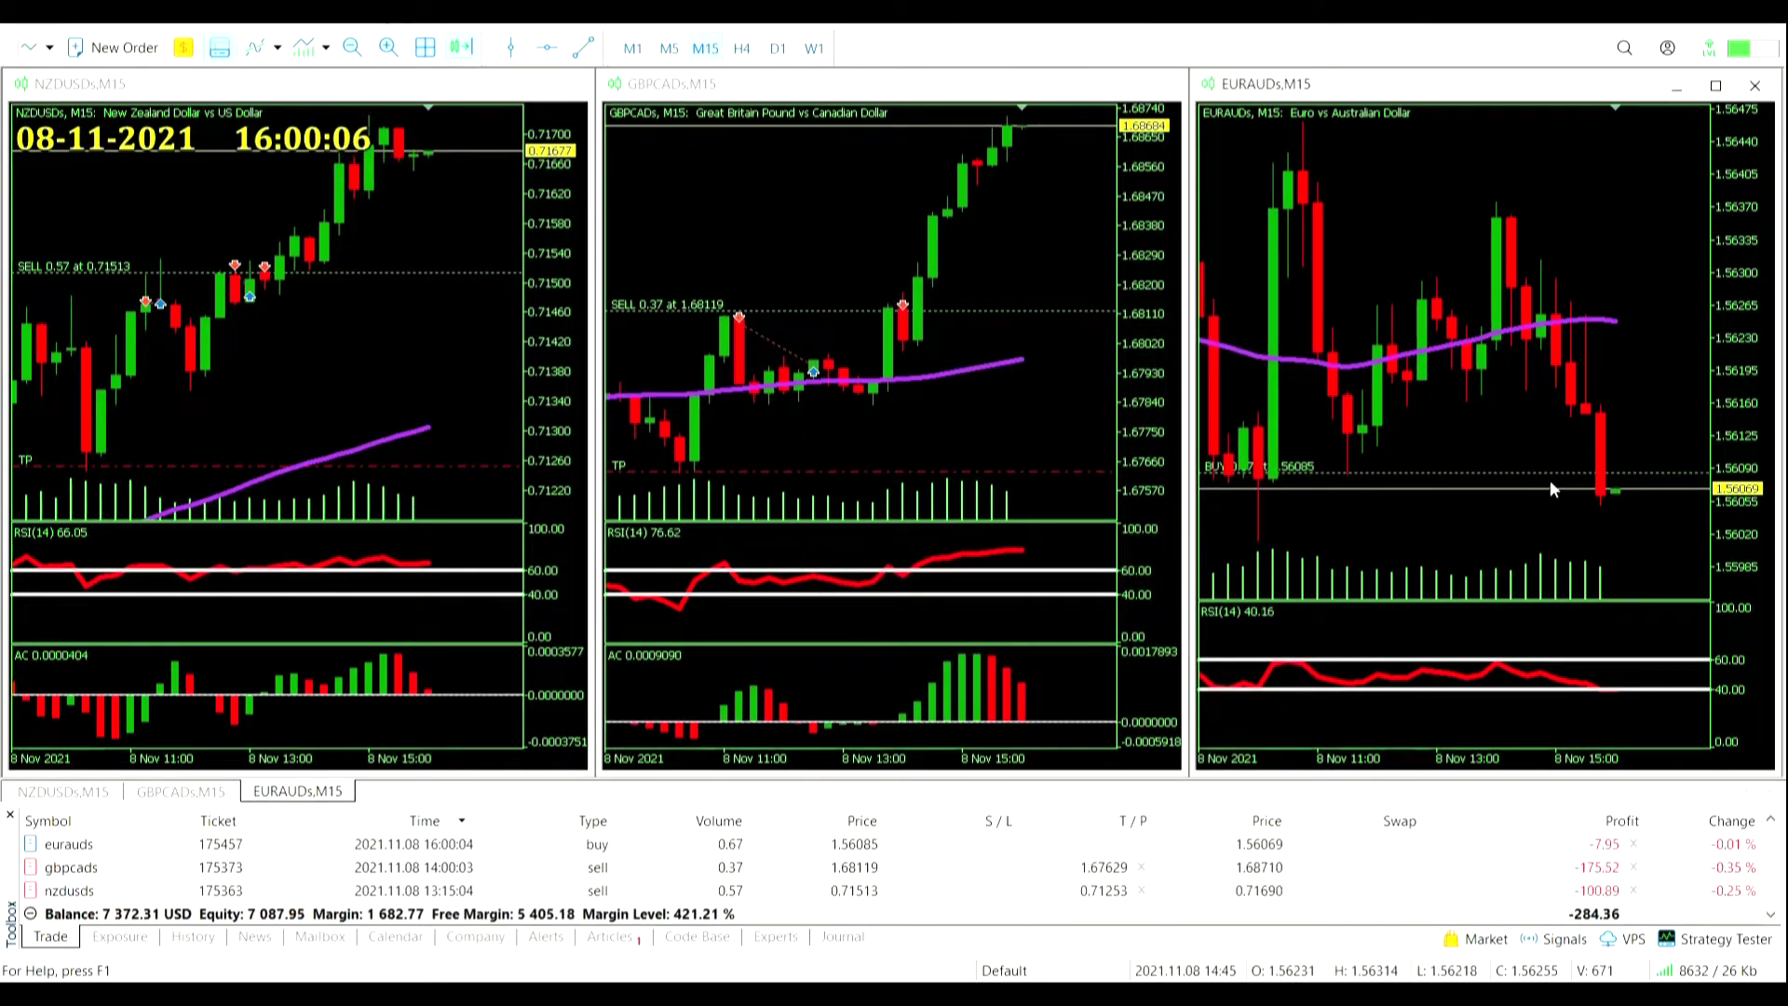
Step: Set the EURAUDs buy position's stop loss to 1.55785 and take profit to 1.56385, and compare the target with the recent swing high
{"action": "double_click", "coordinate": [1617, 482]}
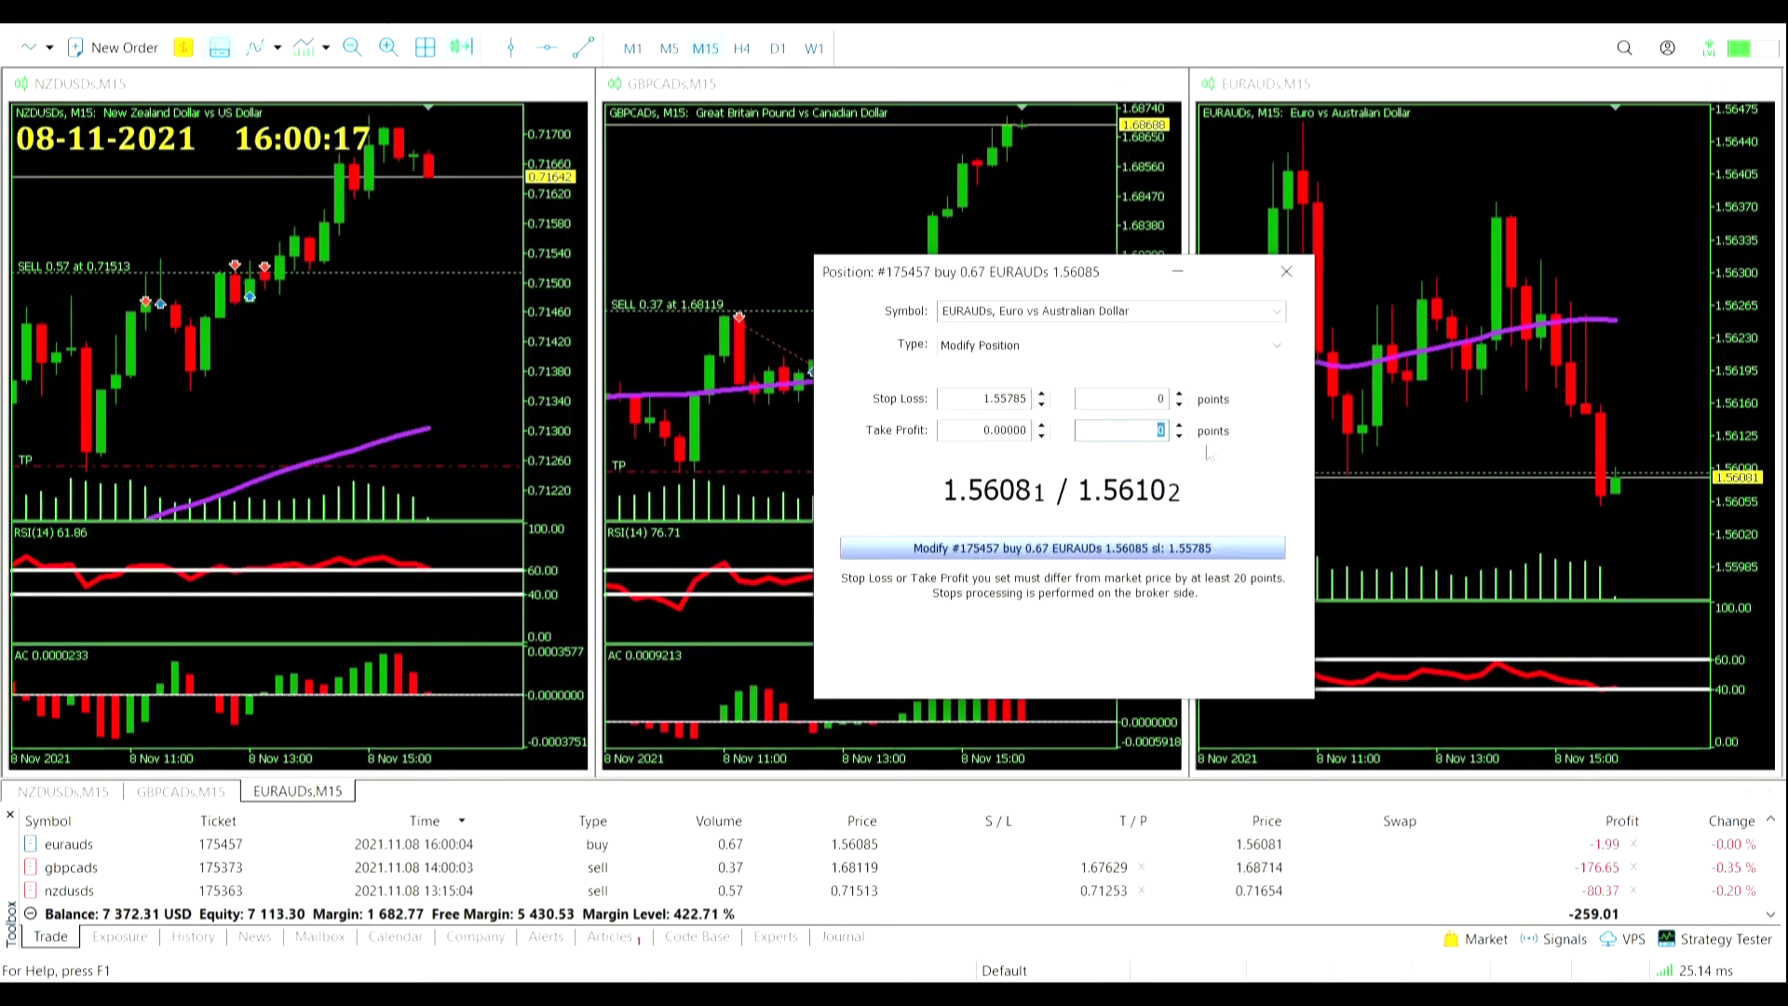
{"action": "left_click", "coordinate": [1209, 546]}
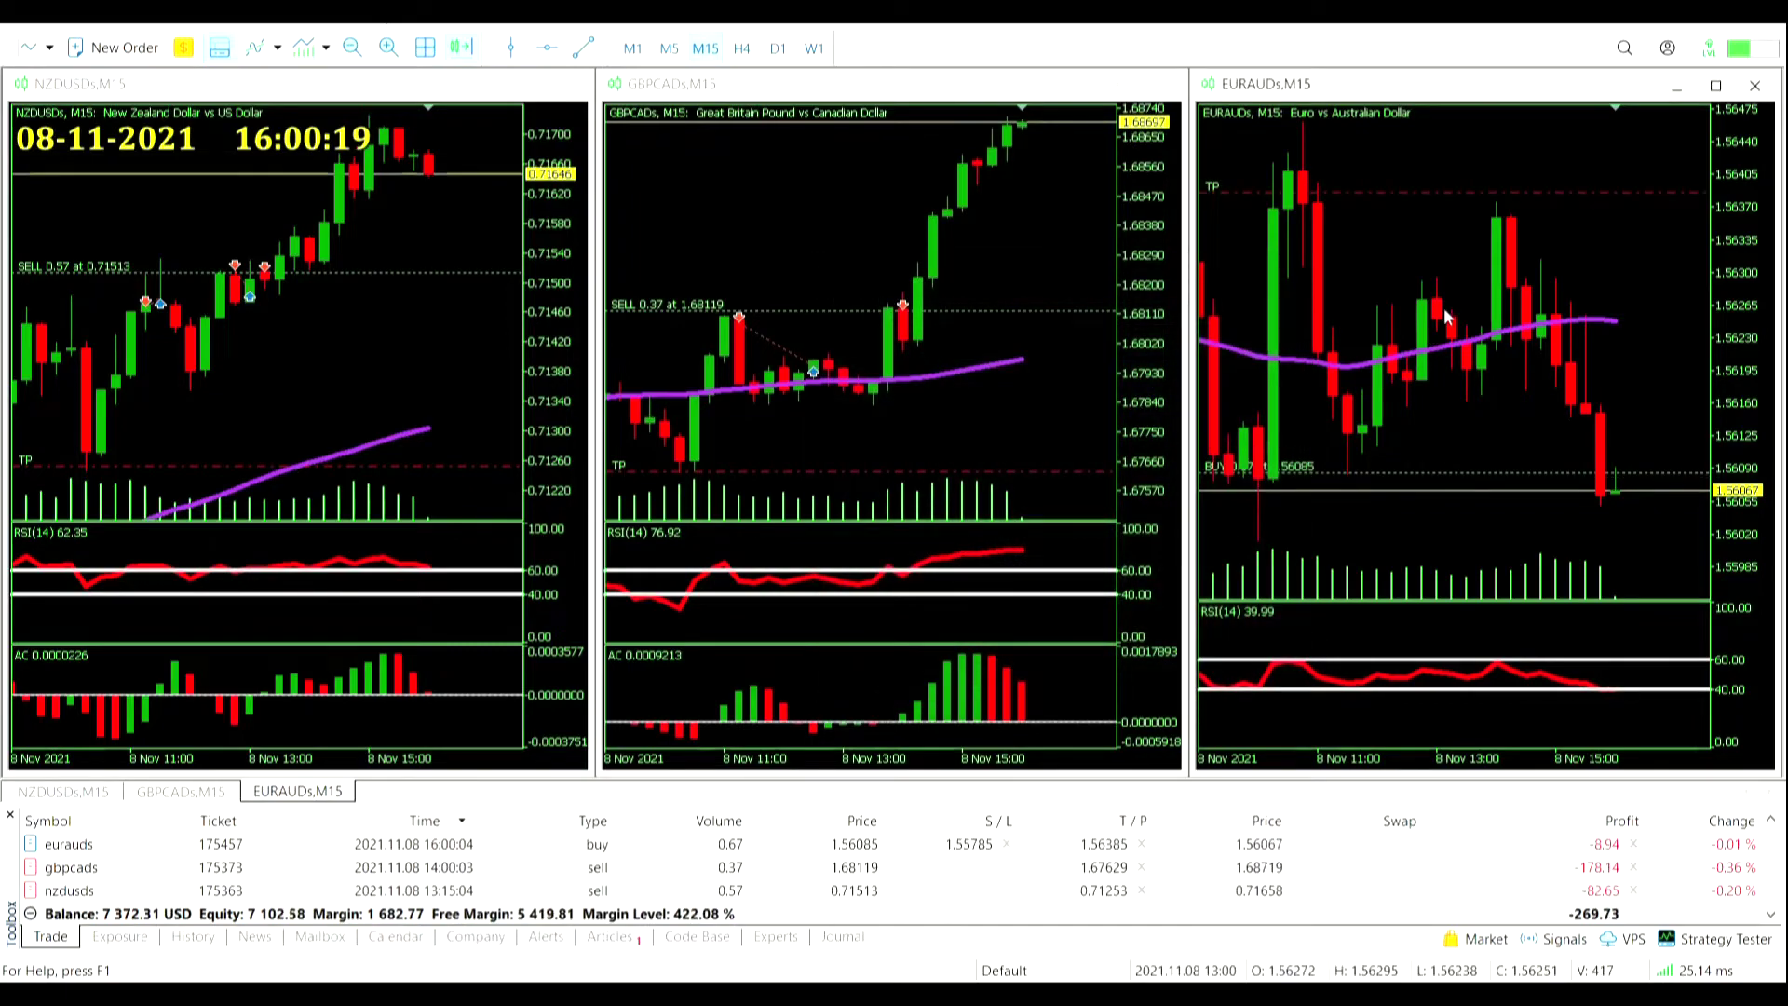
{"action": "middle_click", "coordinate": [1501, 207]}
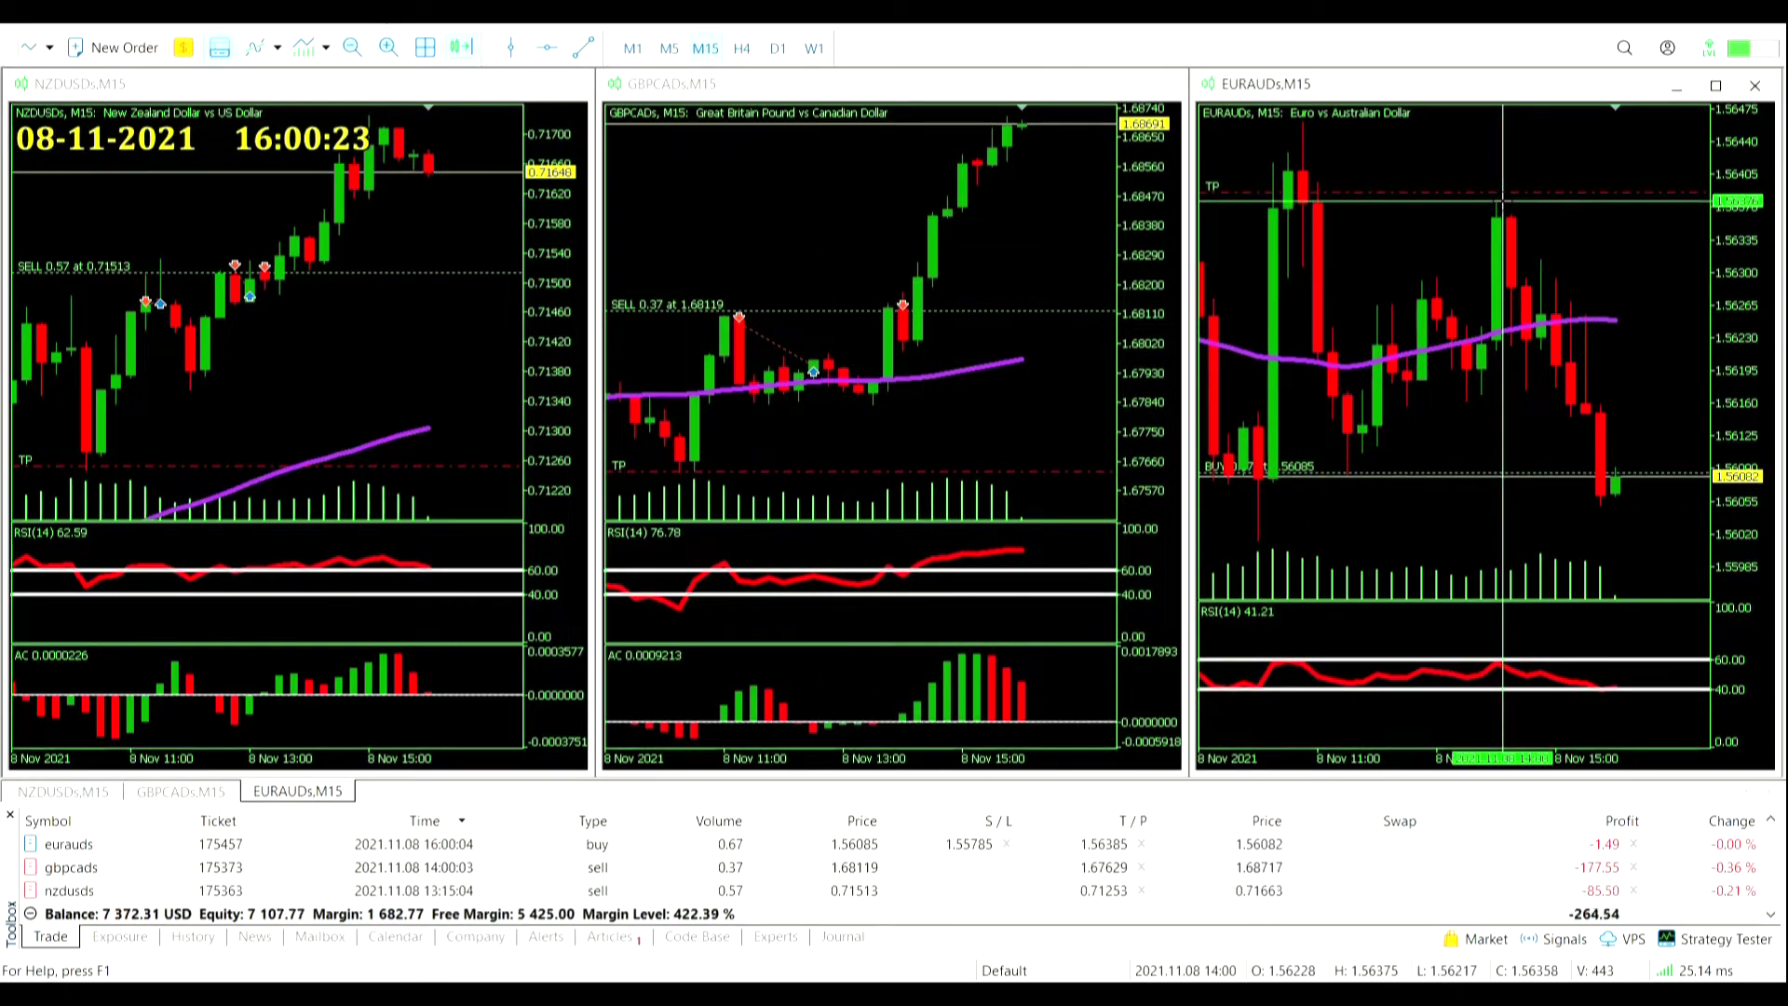
{"action": "middle_click", "coordinate": [1595, 409]}
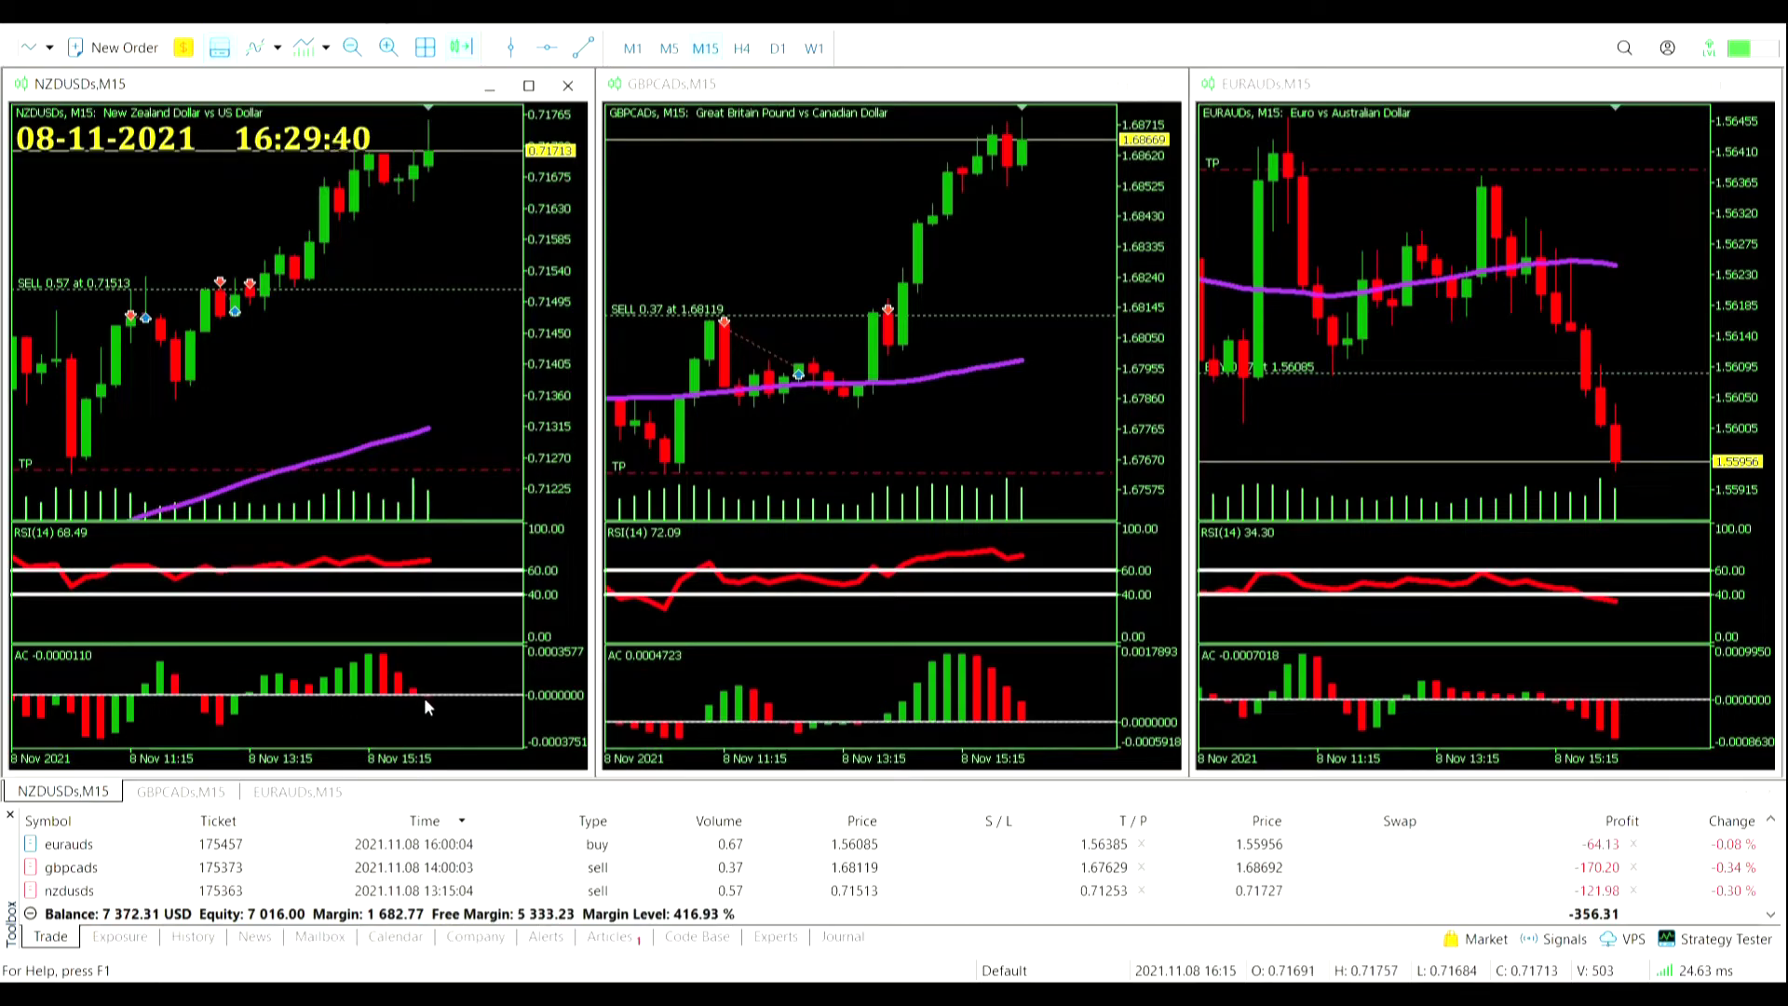
Step: Check the latest NZDUSDs Accelerator Oscillator bar and close the 0.57 lot NZDUSDs sell position
{"action": "mouse_move", "coordinate": [425, 705]}
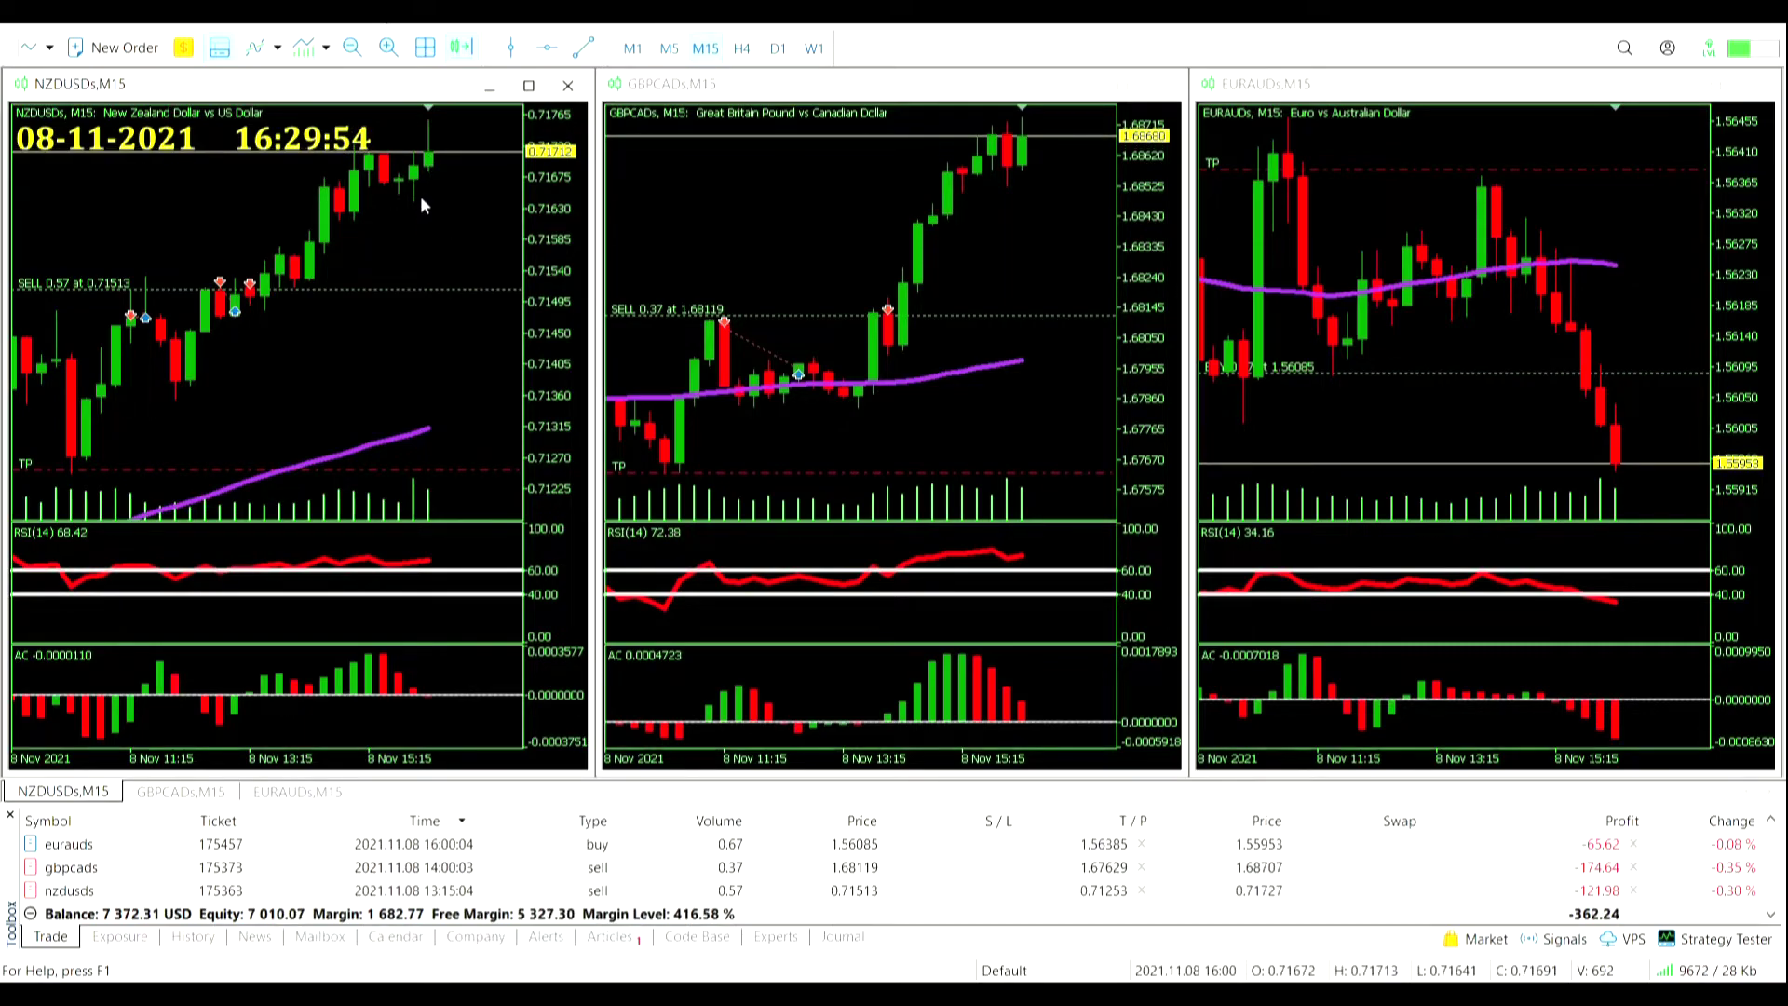
{"action": "left_click", "coordinate": [1633, 891]}
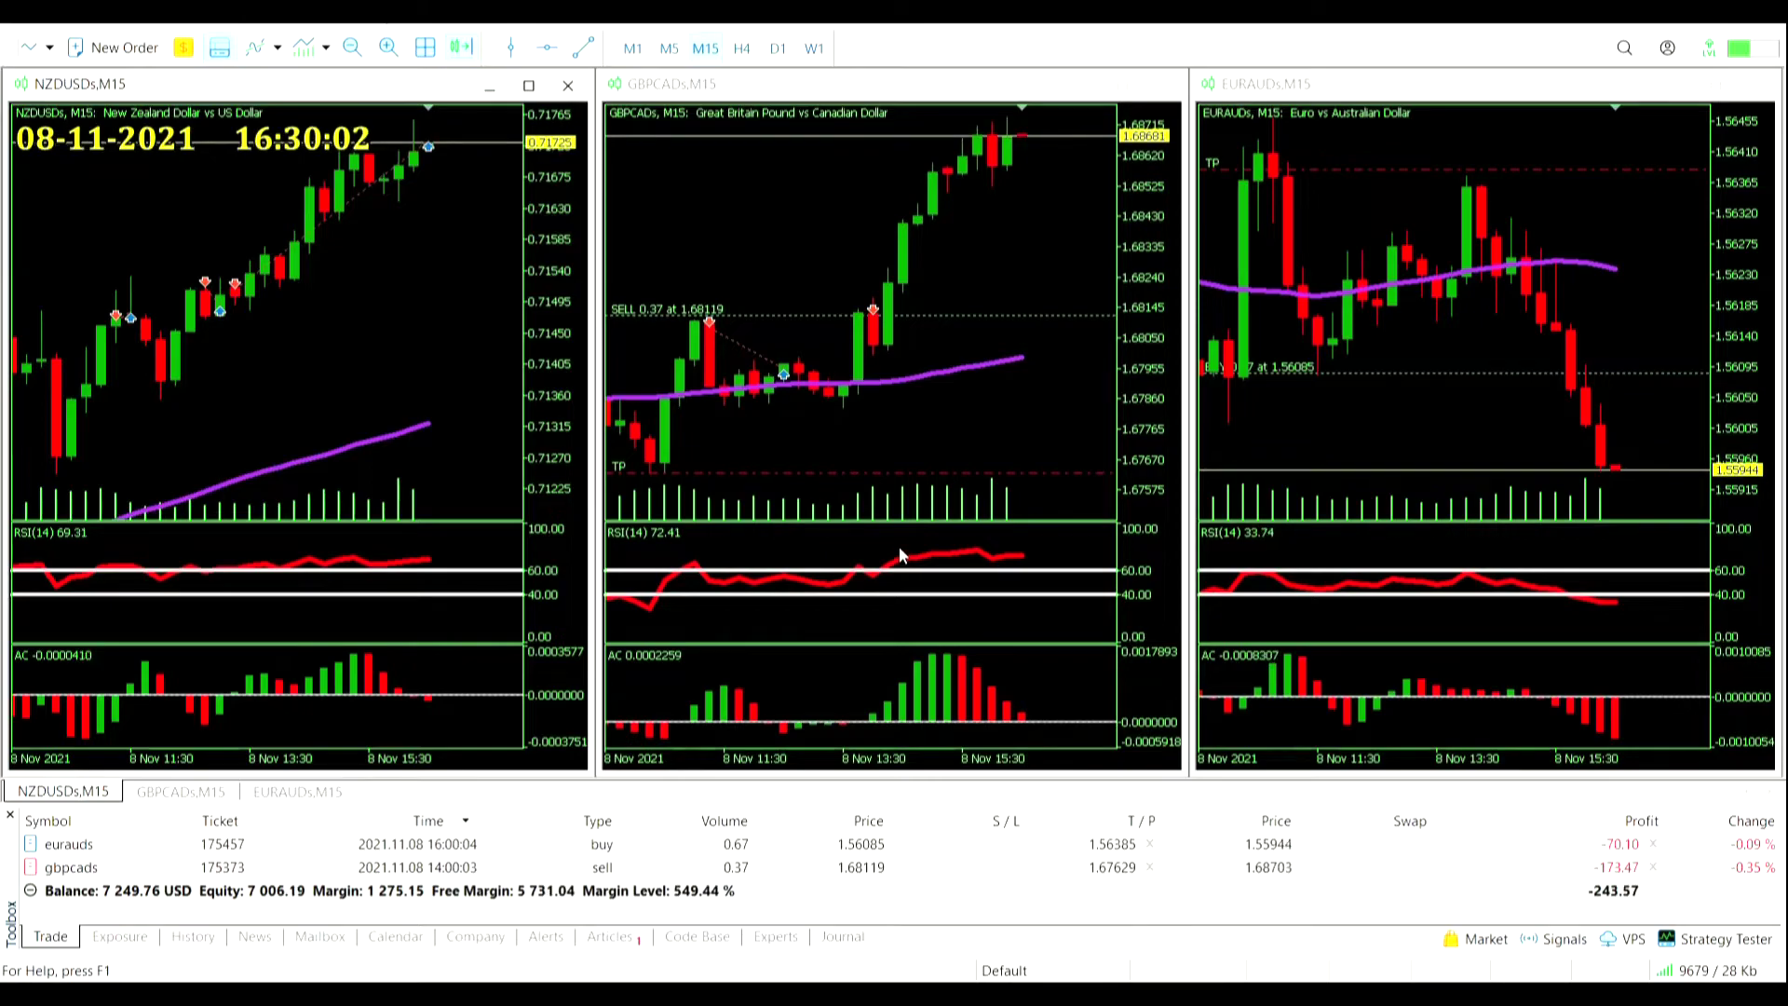
Step: Examine the closed NZDUSDs sell trade on the enlarged chart, from entry to exit with RSI and Accelerator Oscillator, and review the account history
{"action": "left_click", "coordinate": [529, 86]}
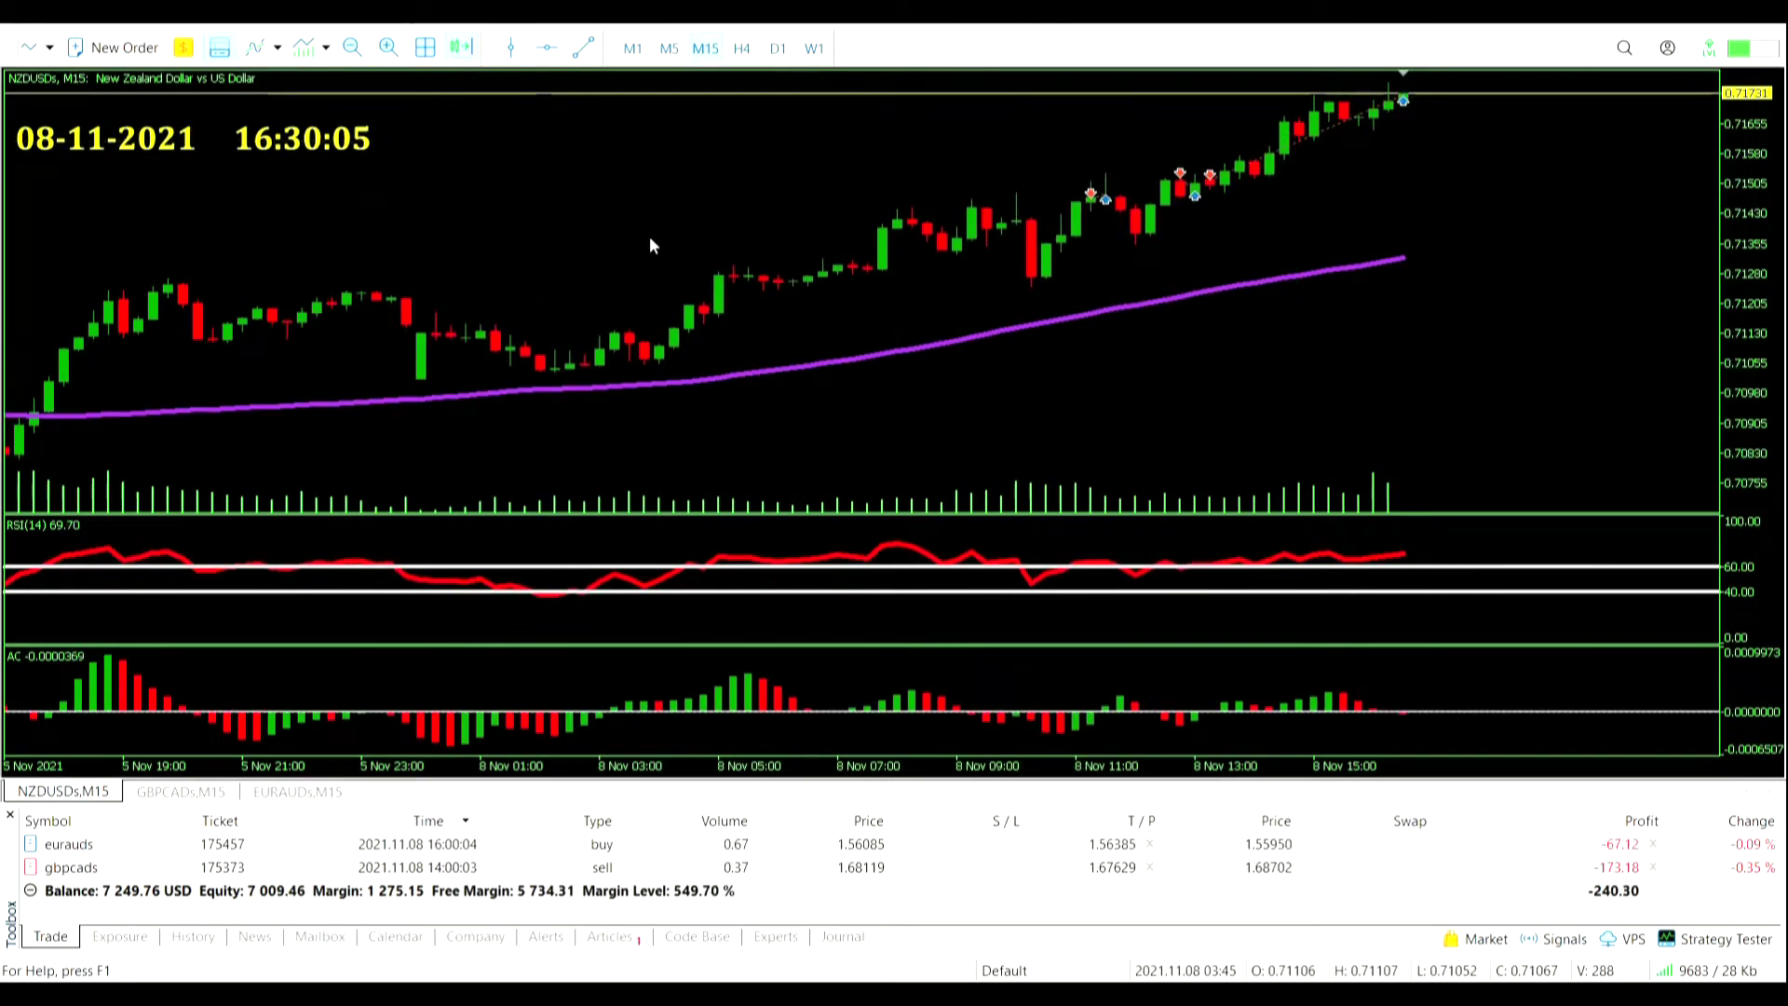
{"action": "left_click", "coordinate": [392, 51]}
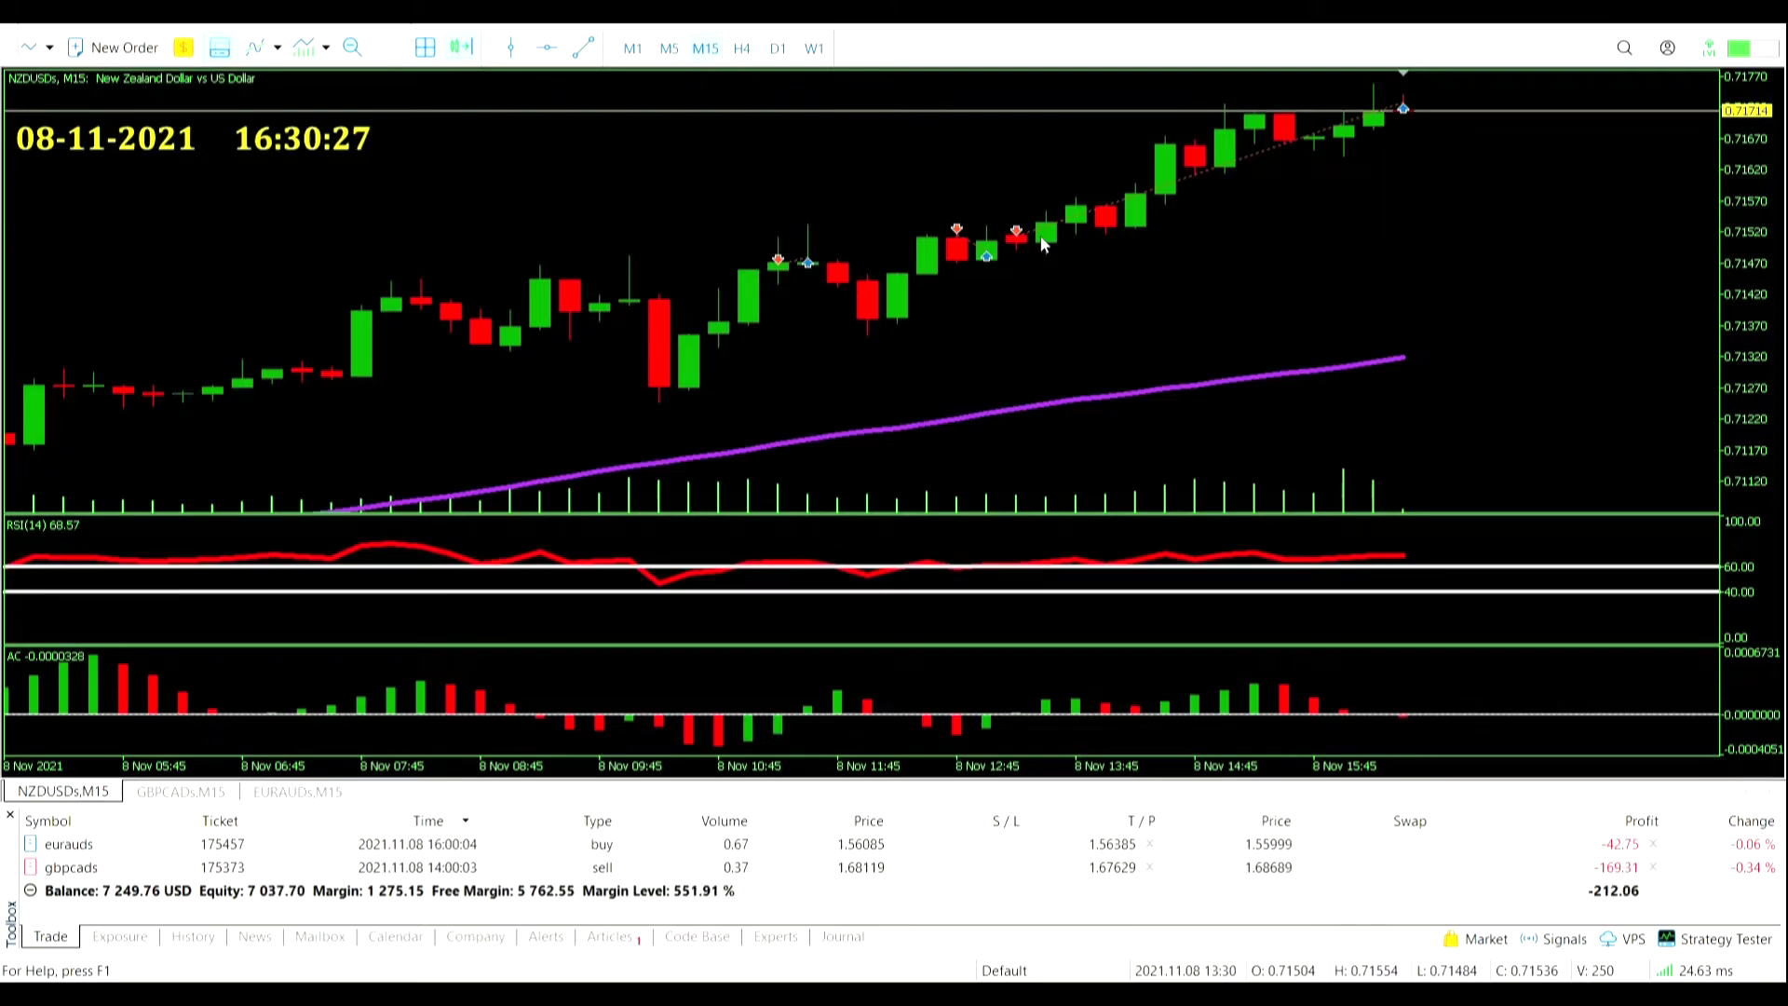
{"action": "mouse_move", "coordinate": [1028, 240]}
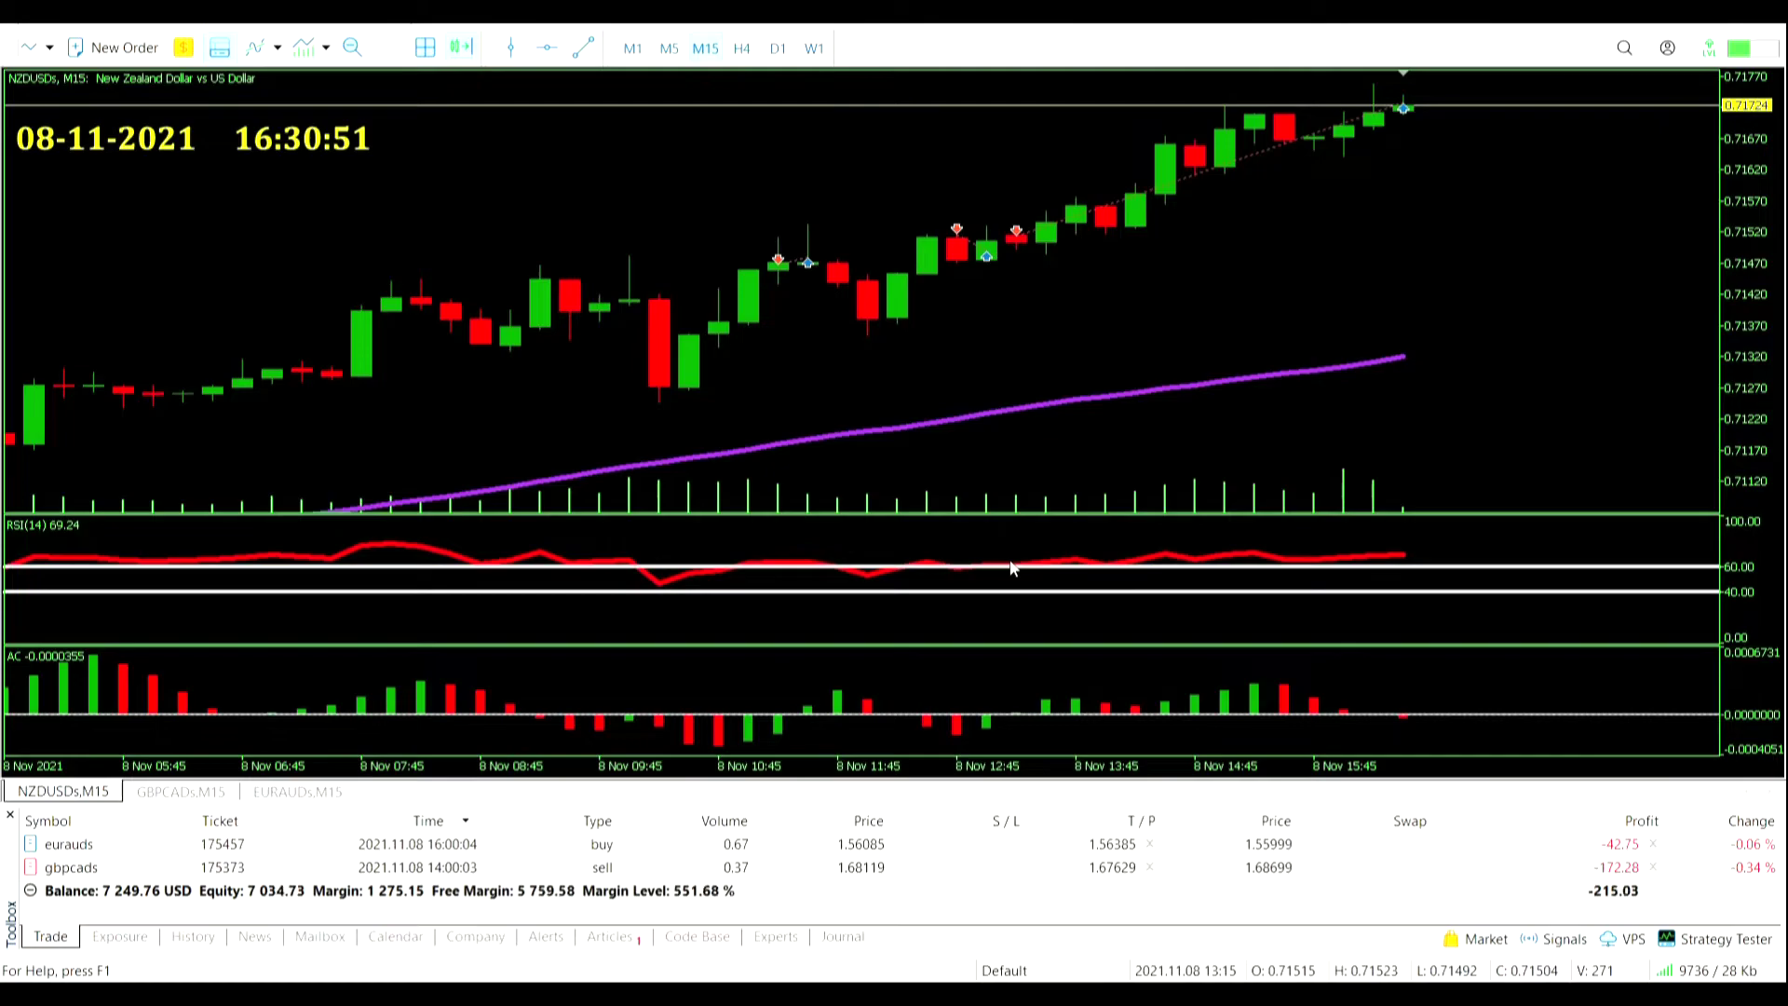
{"action": "mouse_move", "coordinate": [1012, 569]}
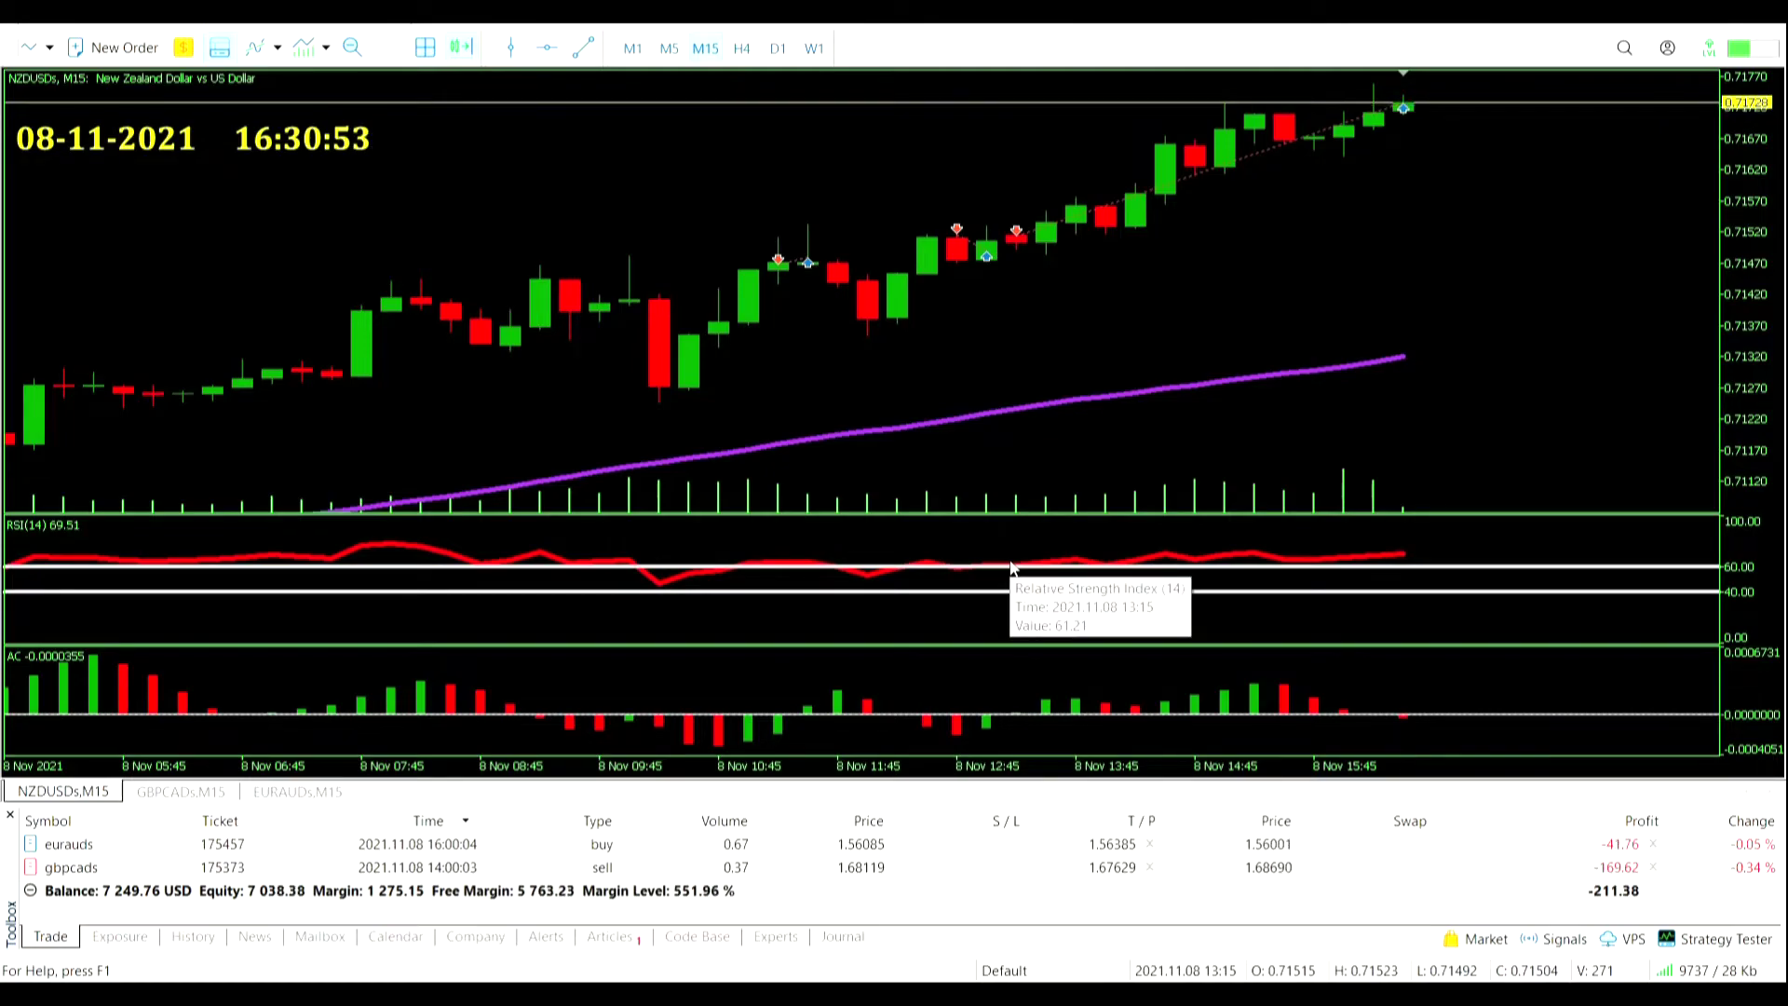
{"action": "middle_click", "coordinate": [1013, 569]}
{"action": "left_click_drag", "start_coordinate": [1016, 235], "coordinate": [1358, 142]}
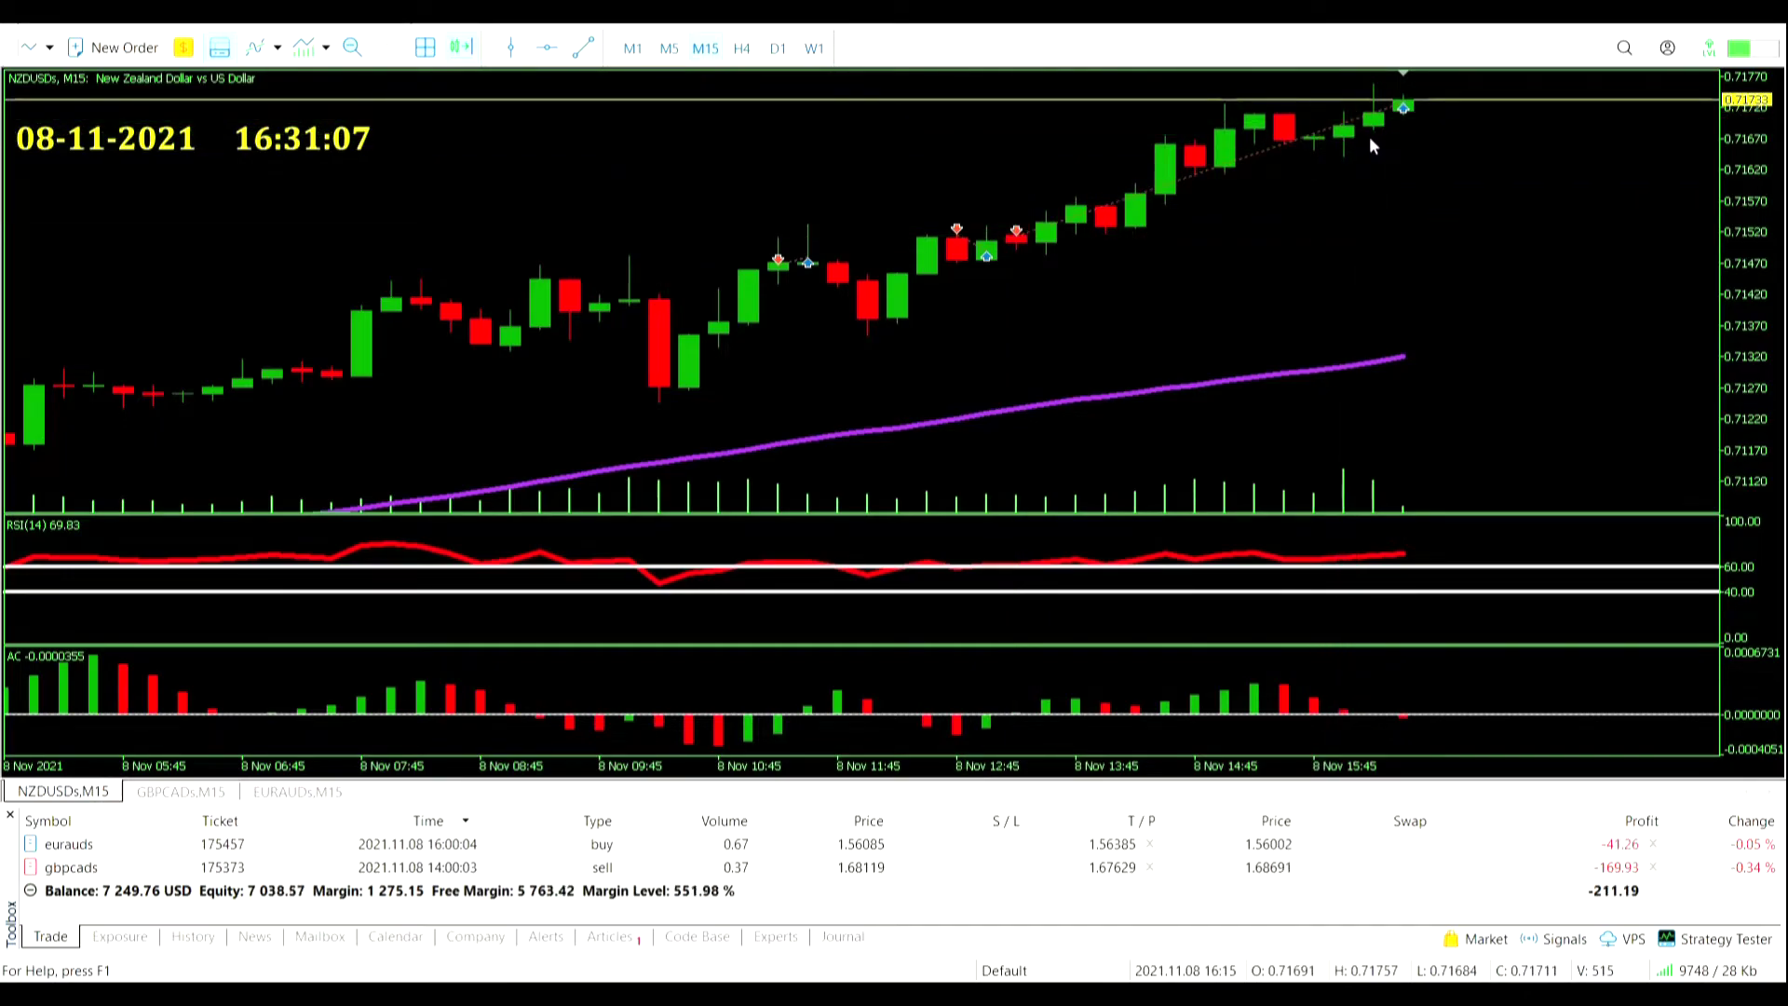
{"action": "mouse_move", "coordinate": [1407, 721]}
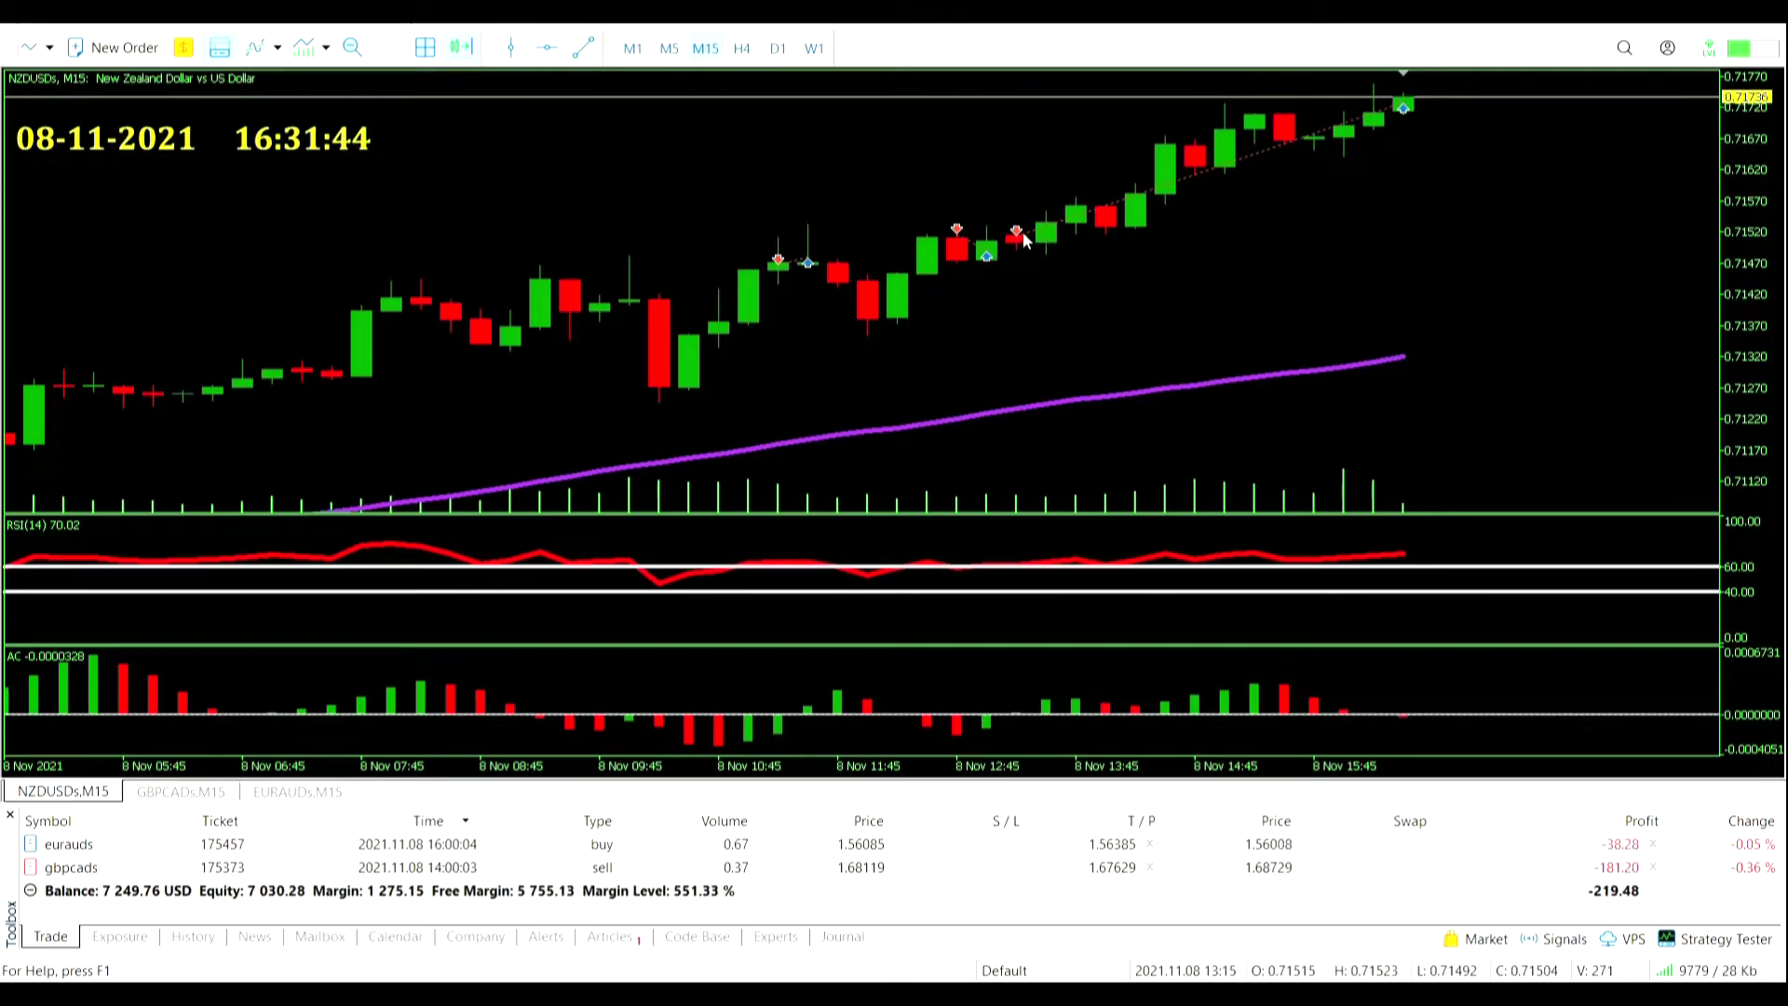
{"action": "mouse_move", "coordinate": [1042, 241]}
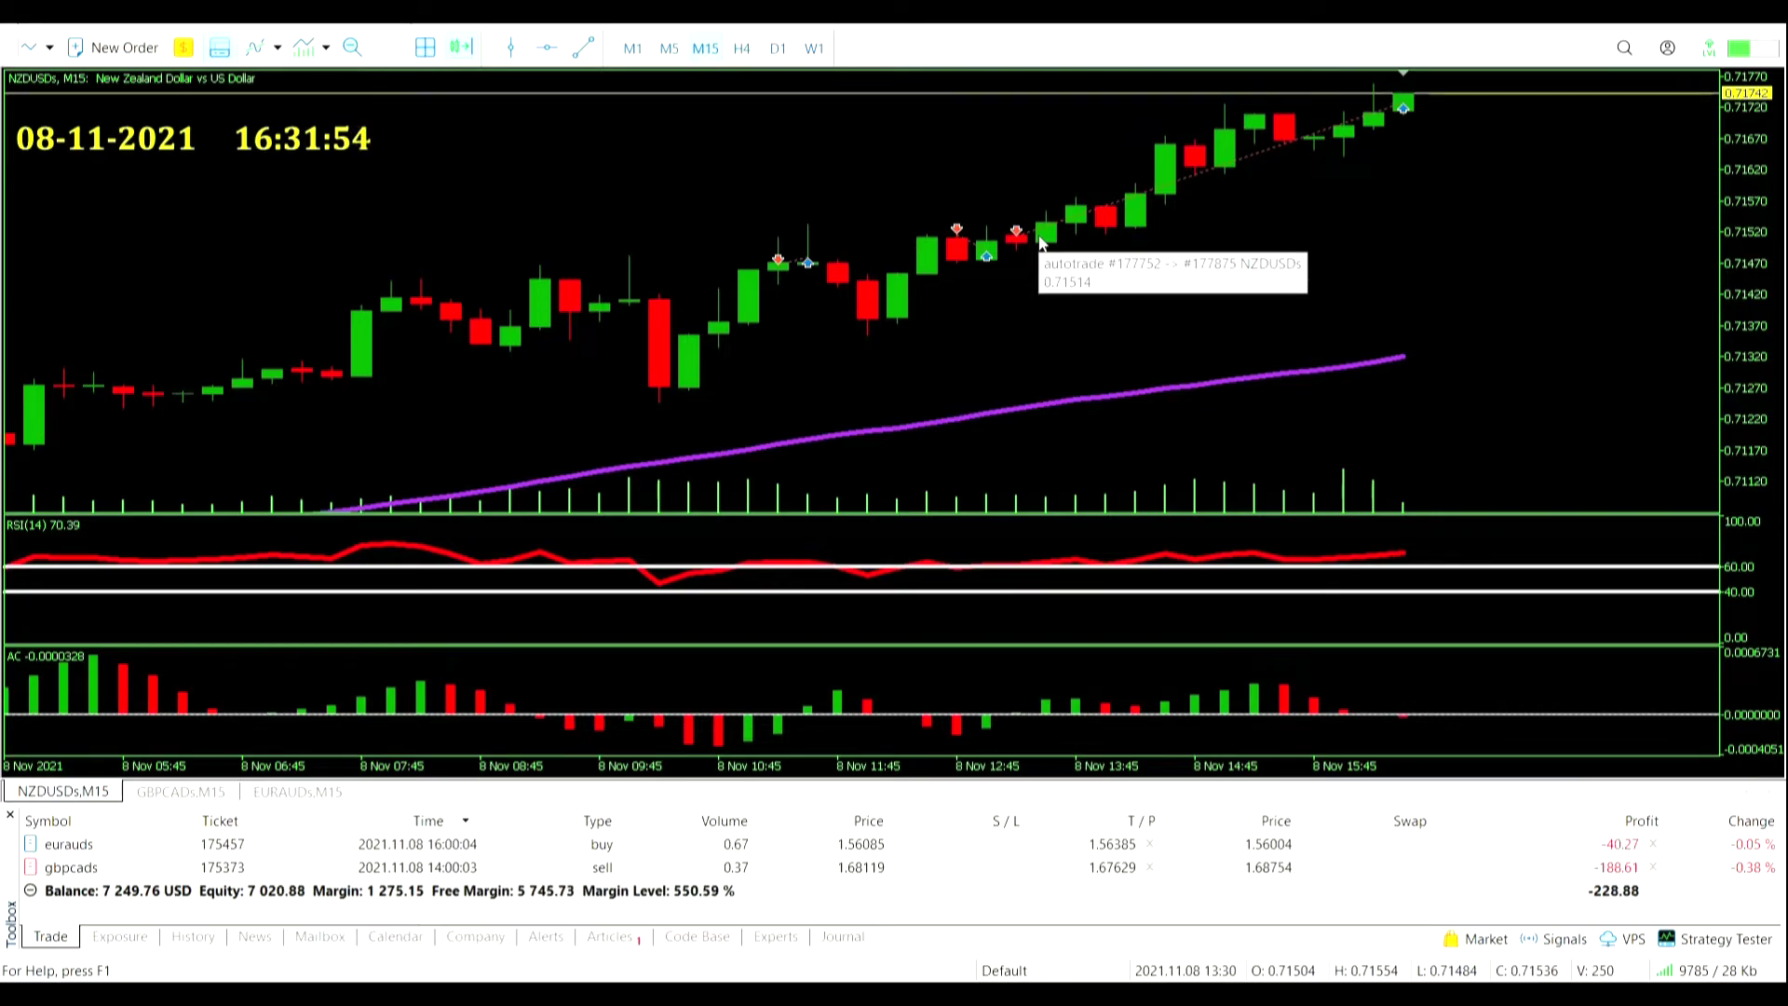
{"action": "left_click", "coordinate": [193, 936]}
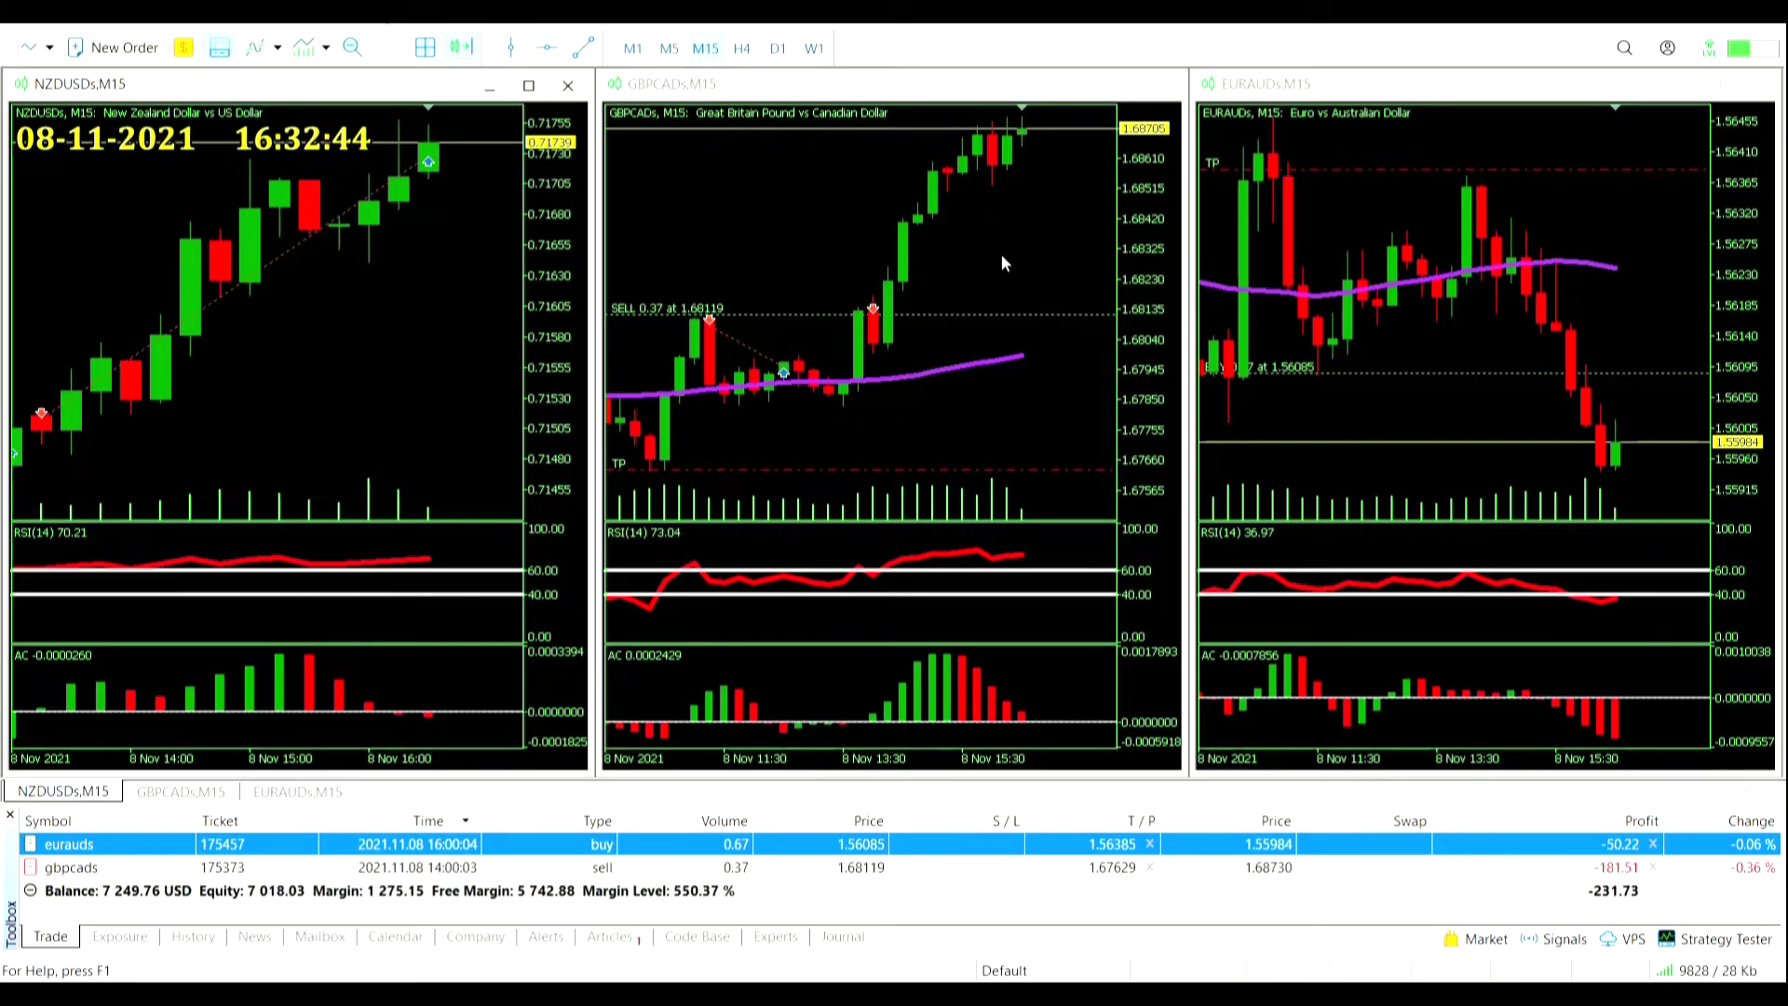
Step: Inspect the EURAUDs swing low and the newest Accelerator Oscillator bar for an exit signal on the buy position
{"action": "left_click", "coordinate": [1563, 472]}
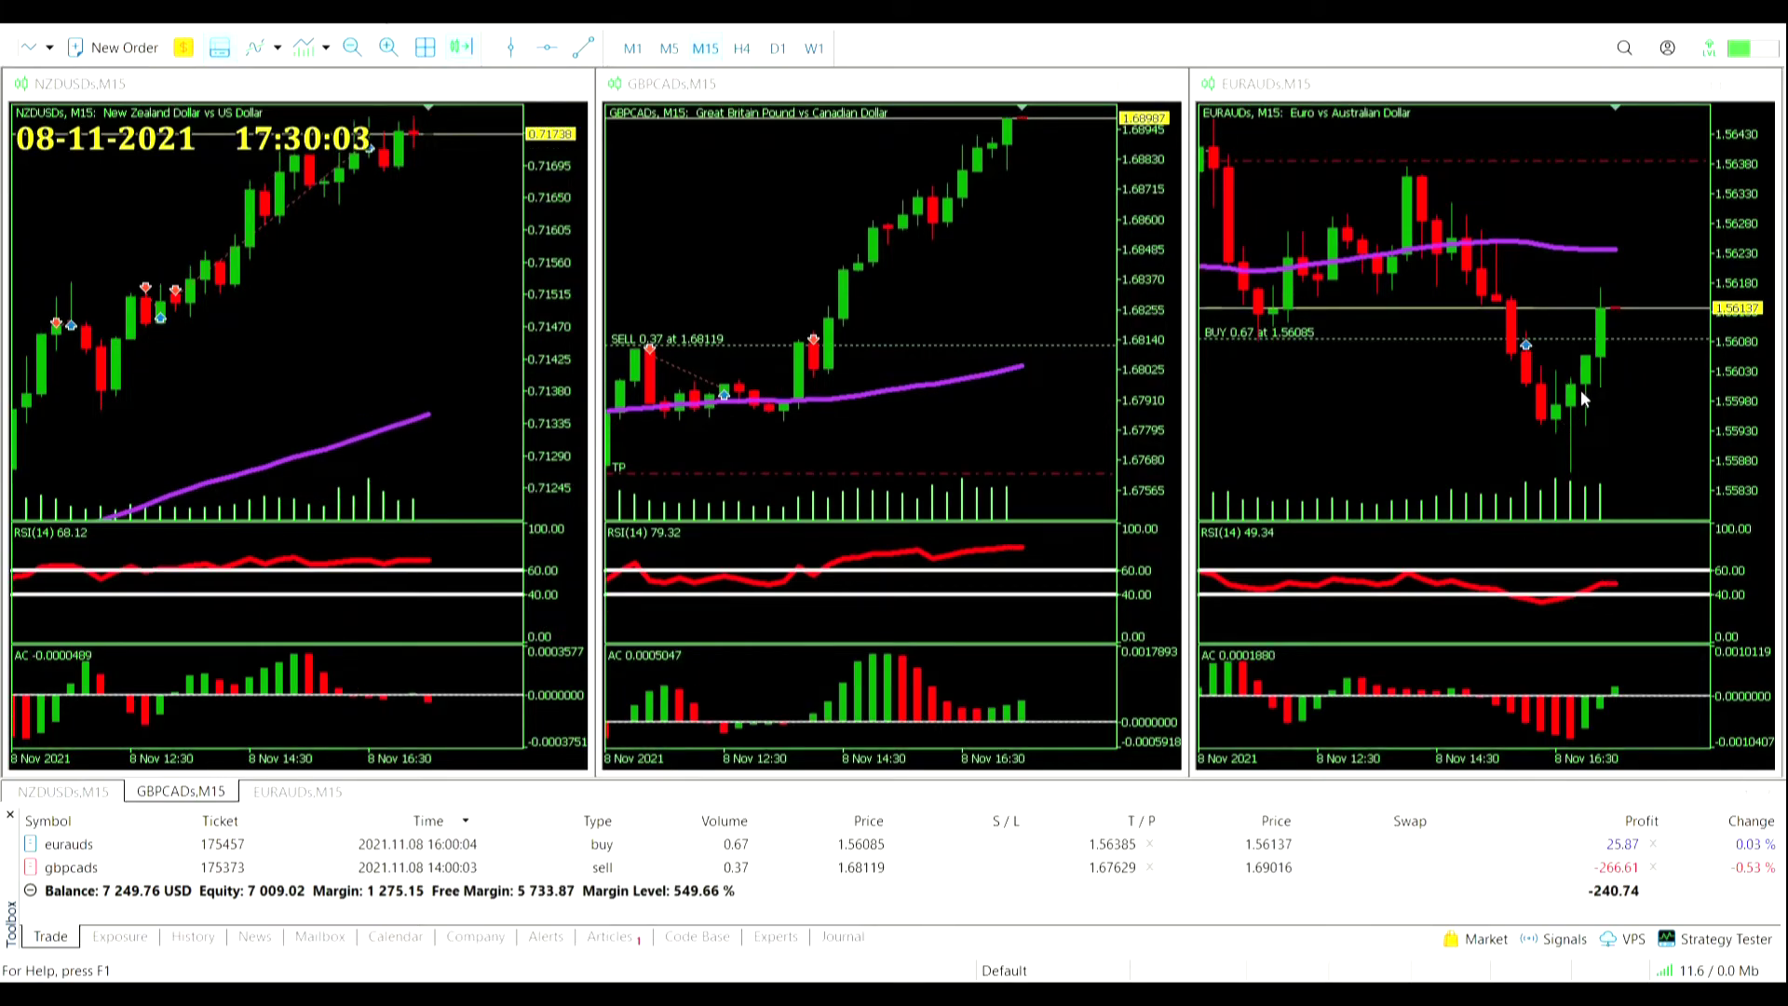
{"action": "middle_click", "coordinate": [1578, 471]}
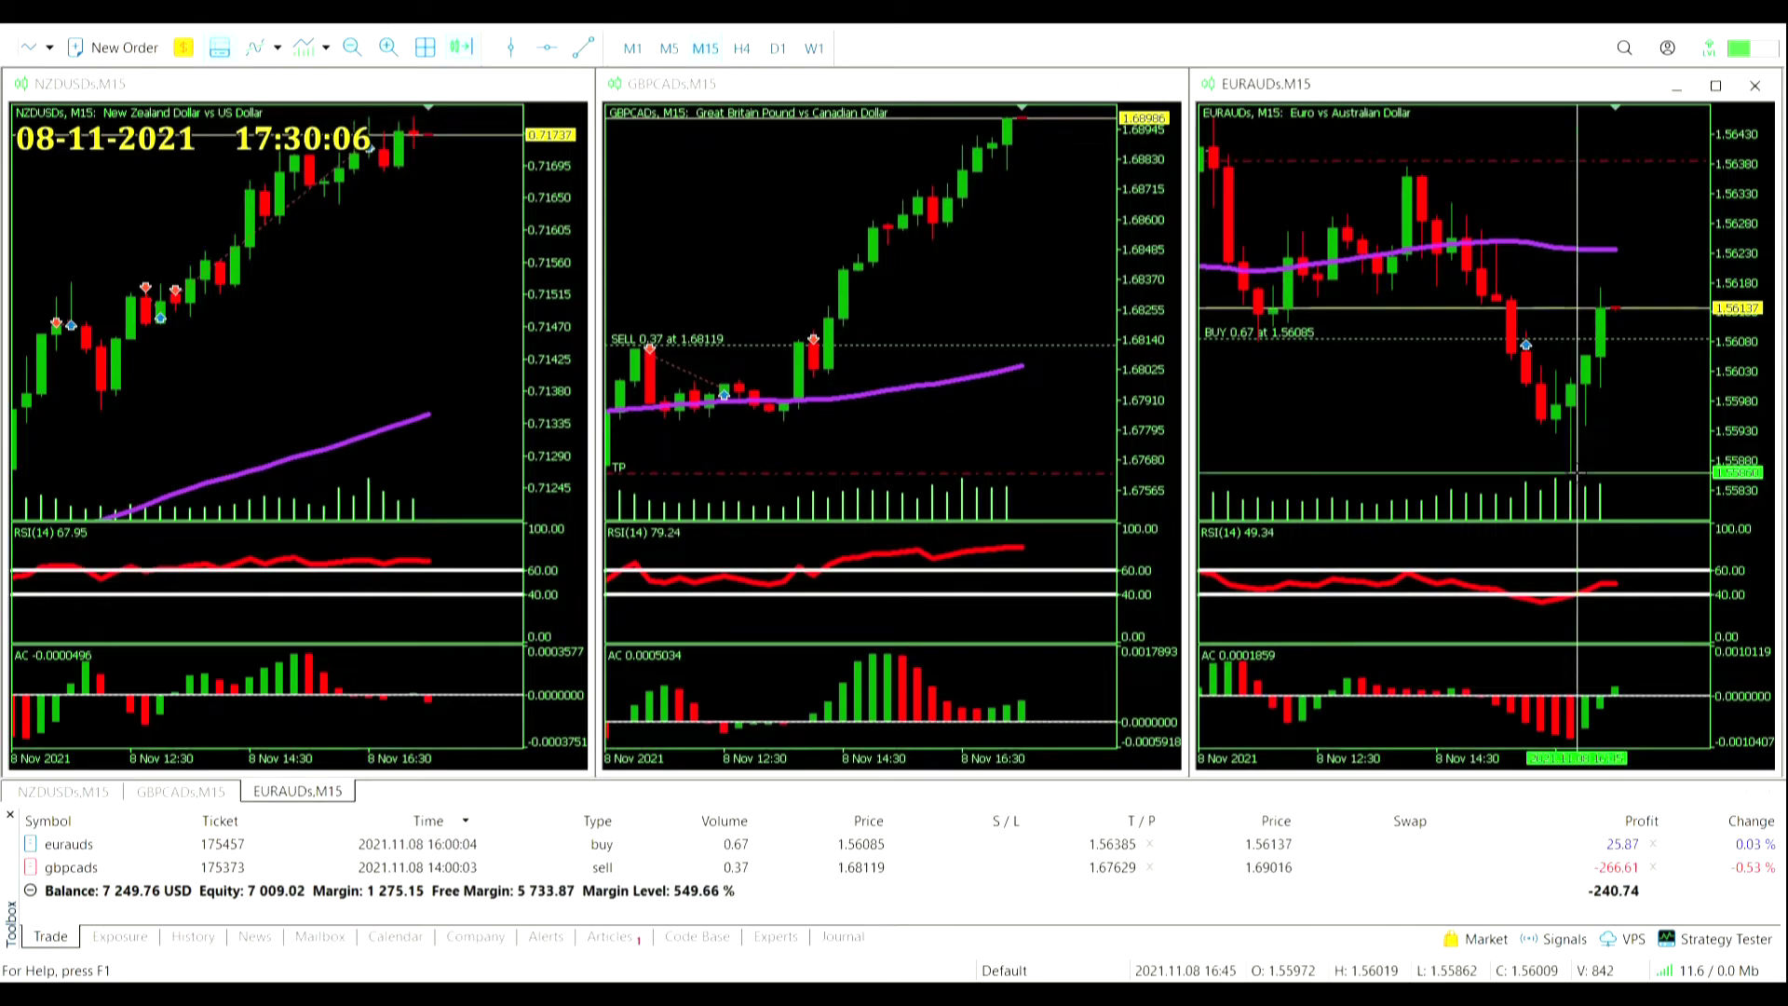
{"action": "middle_click", "coordinate": [1580, 471]}
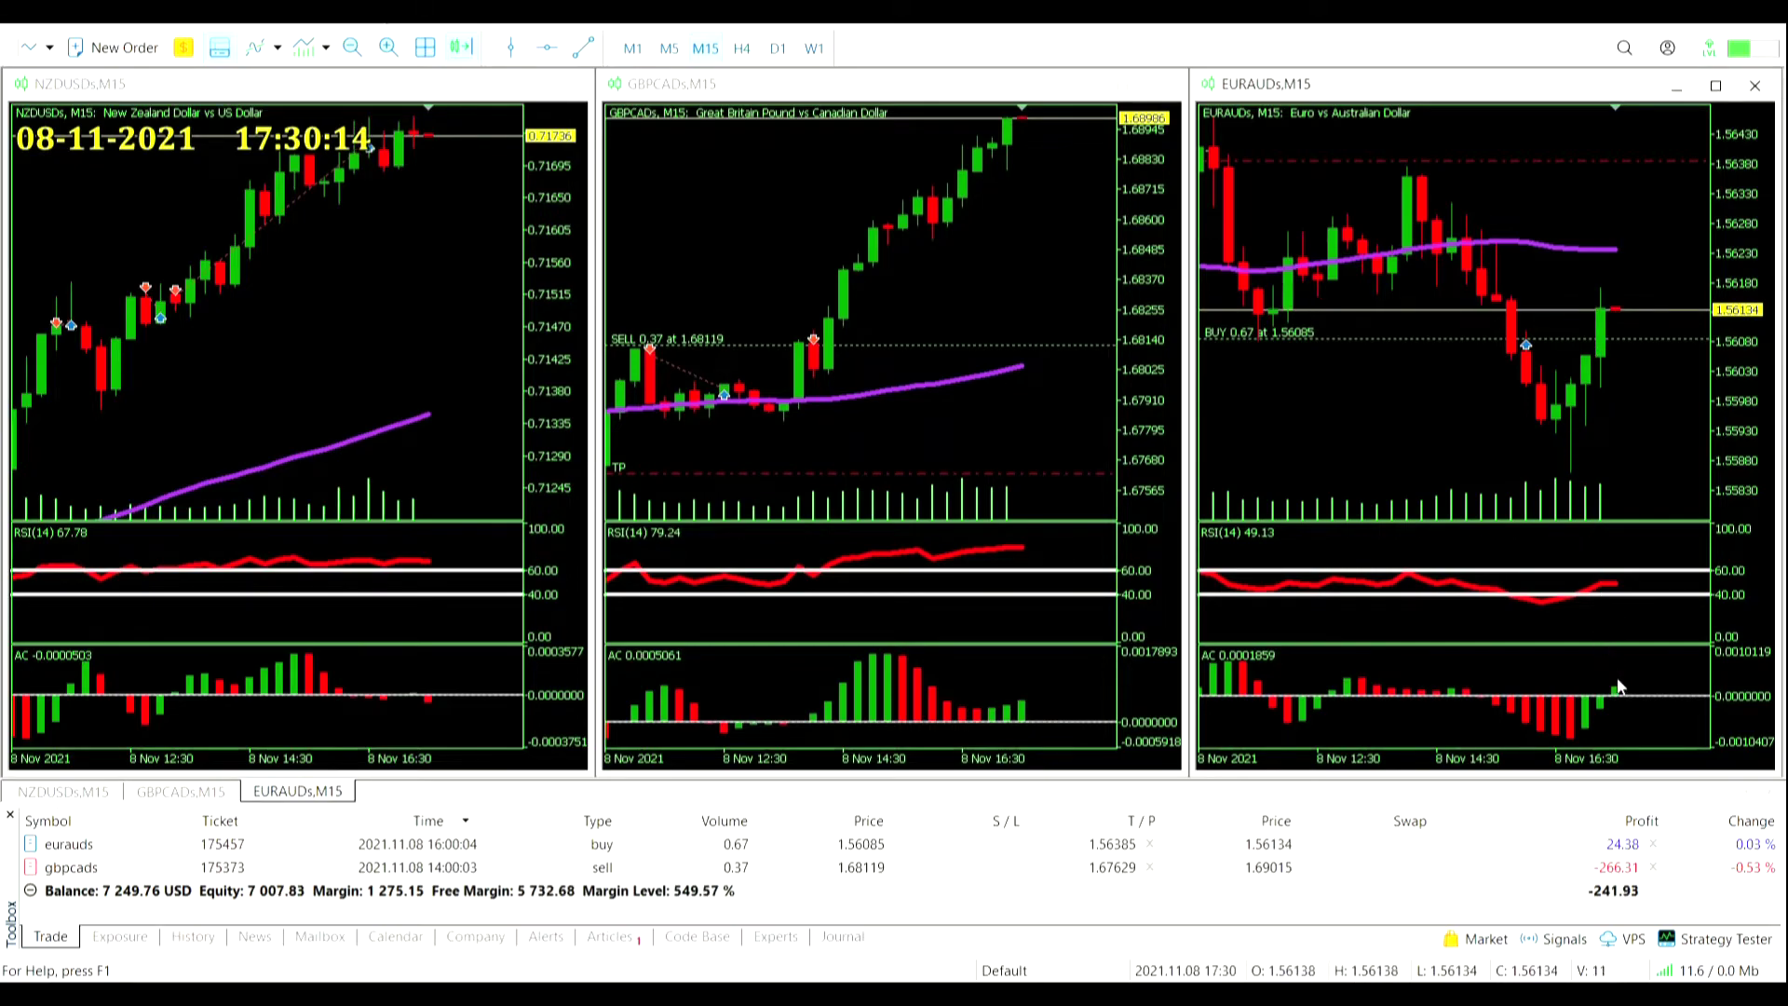
{"action": "mouse_move", "coordinate": [1621, 710]}
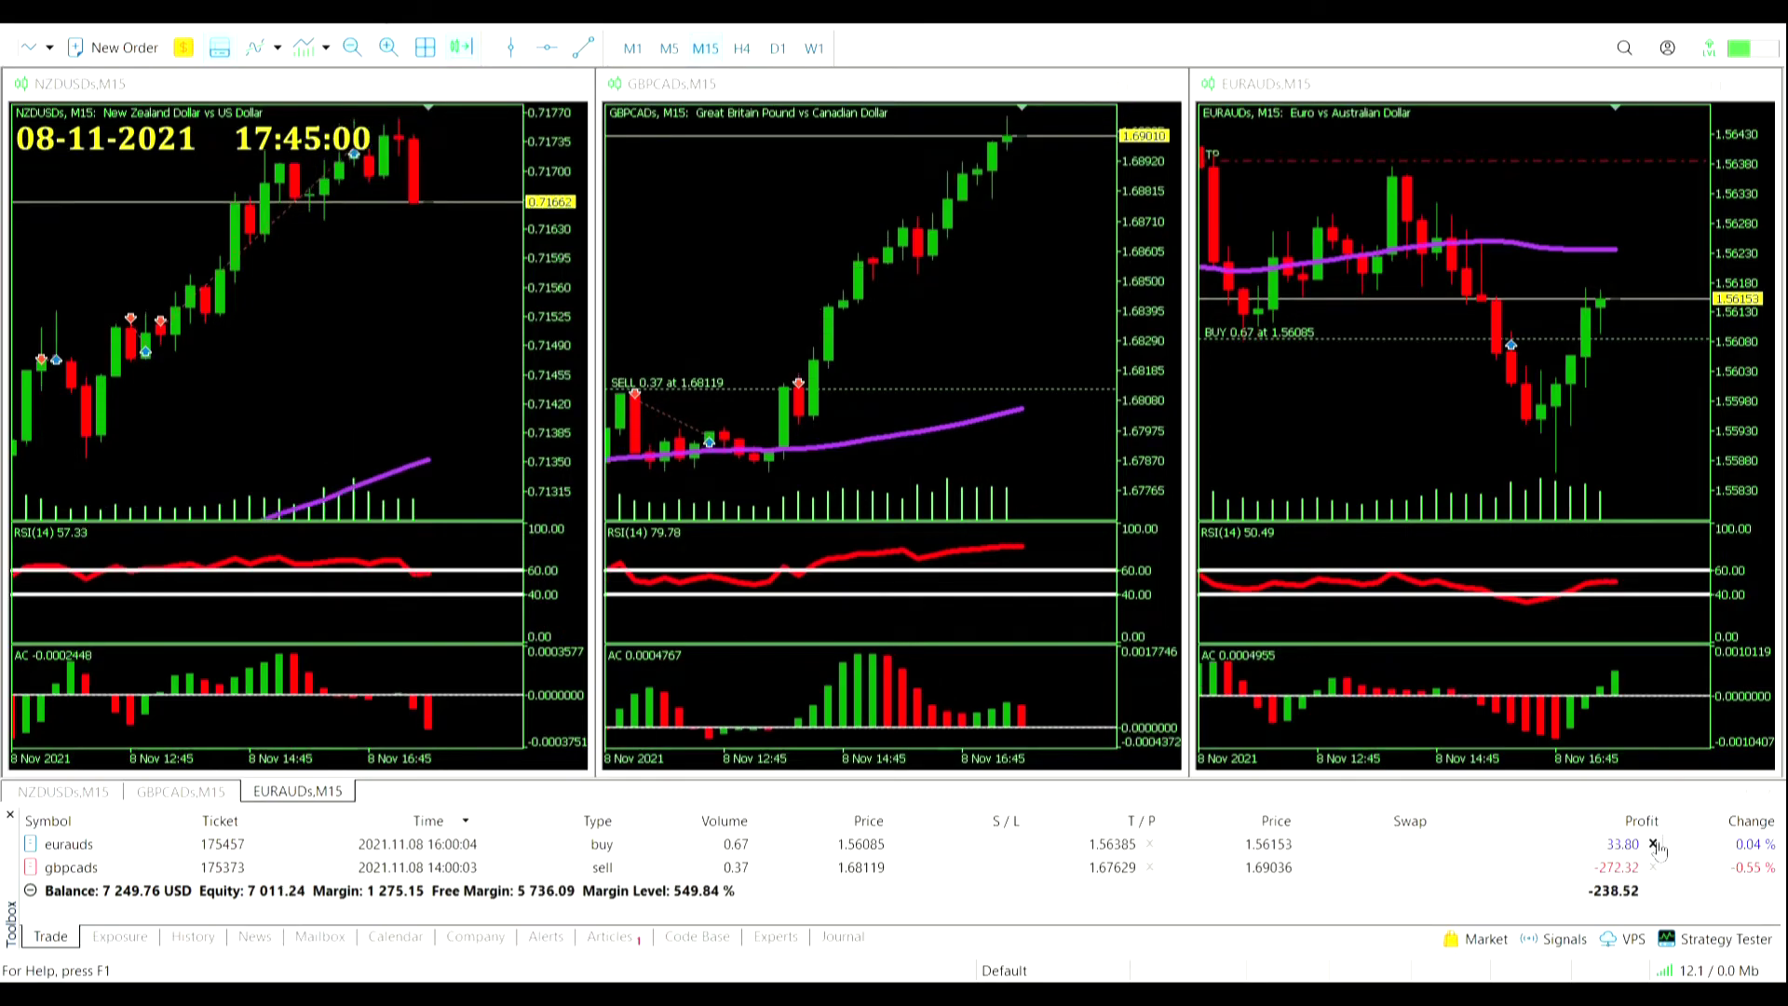
Step: Close the 0.67 lot EURAUDs buy position and review the trade in the account history and on its chart
{"action": "left_click", "coordinate": [1654, 845]}
{"action": "left_click", "coordinate": [194, 936]}
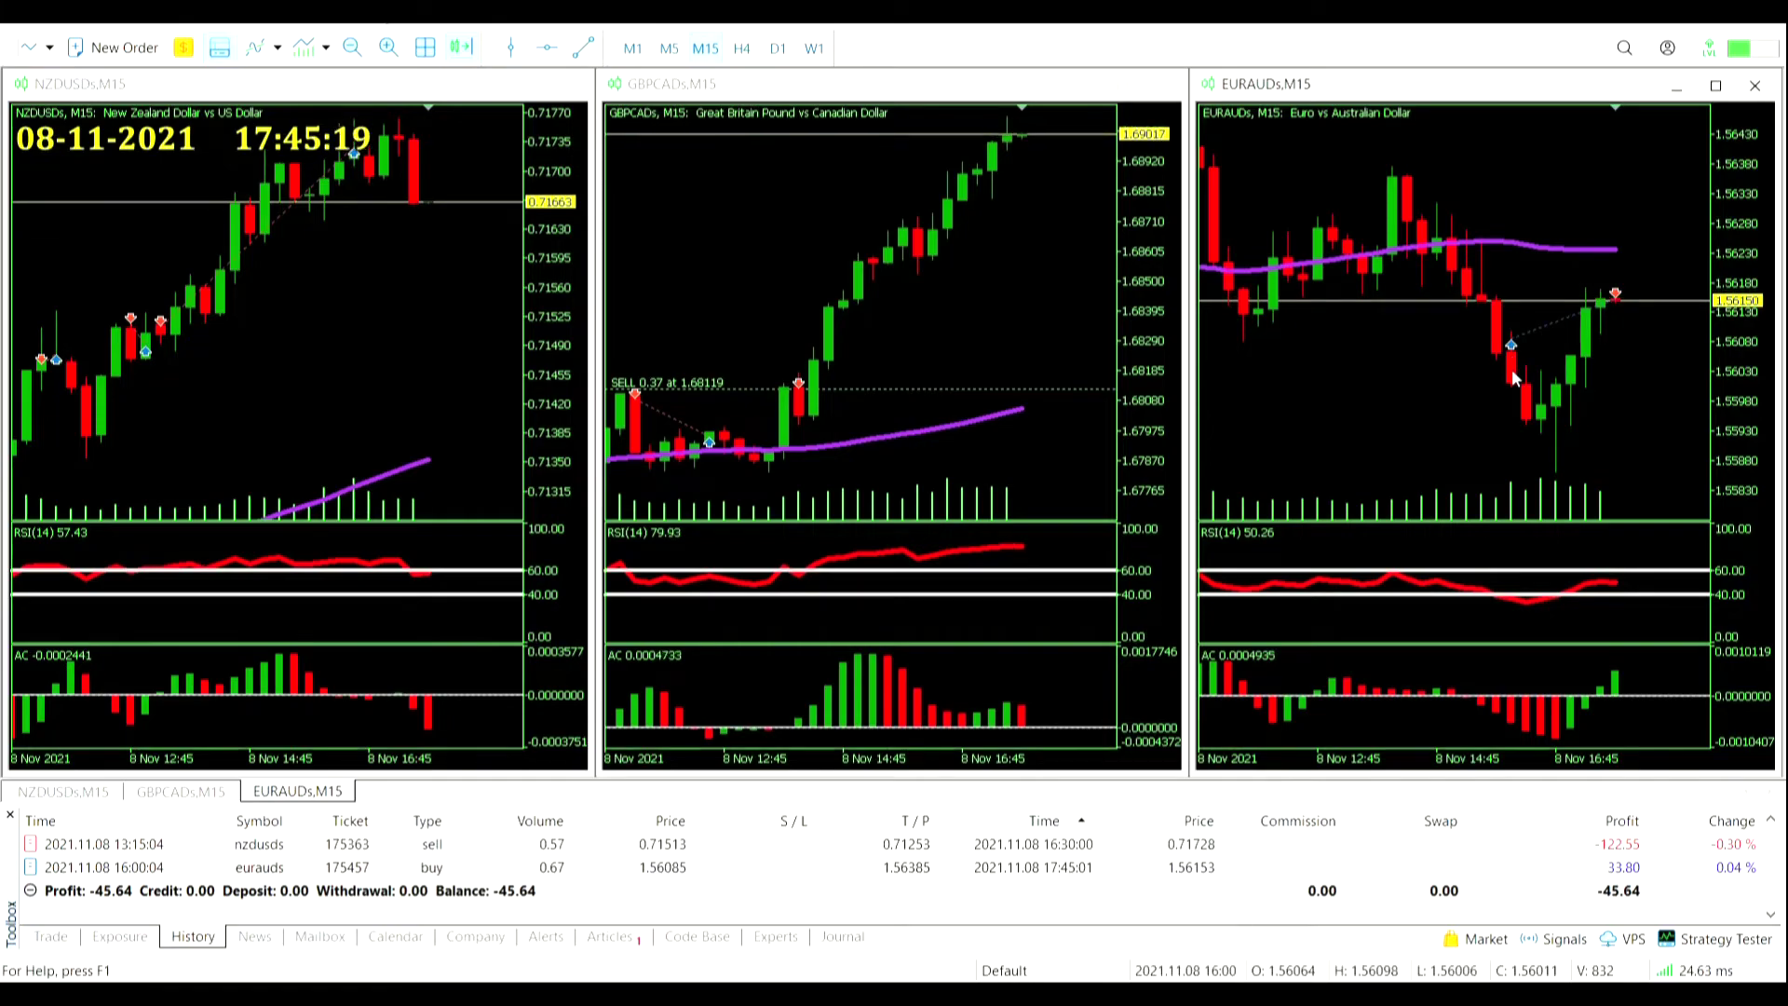
{"action": "mouse_move", "coordinate": [1517, 390]}
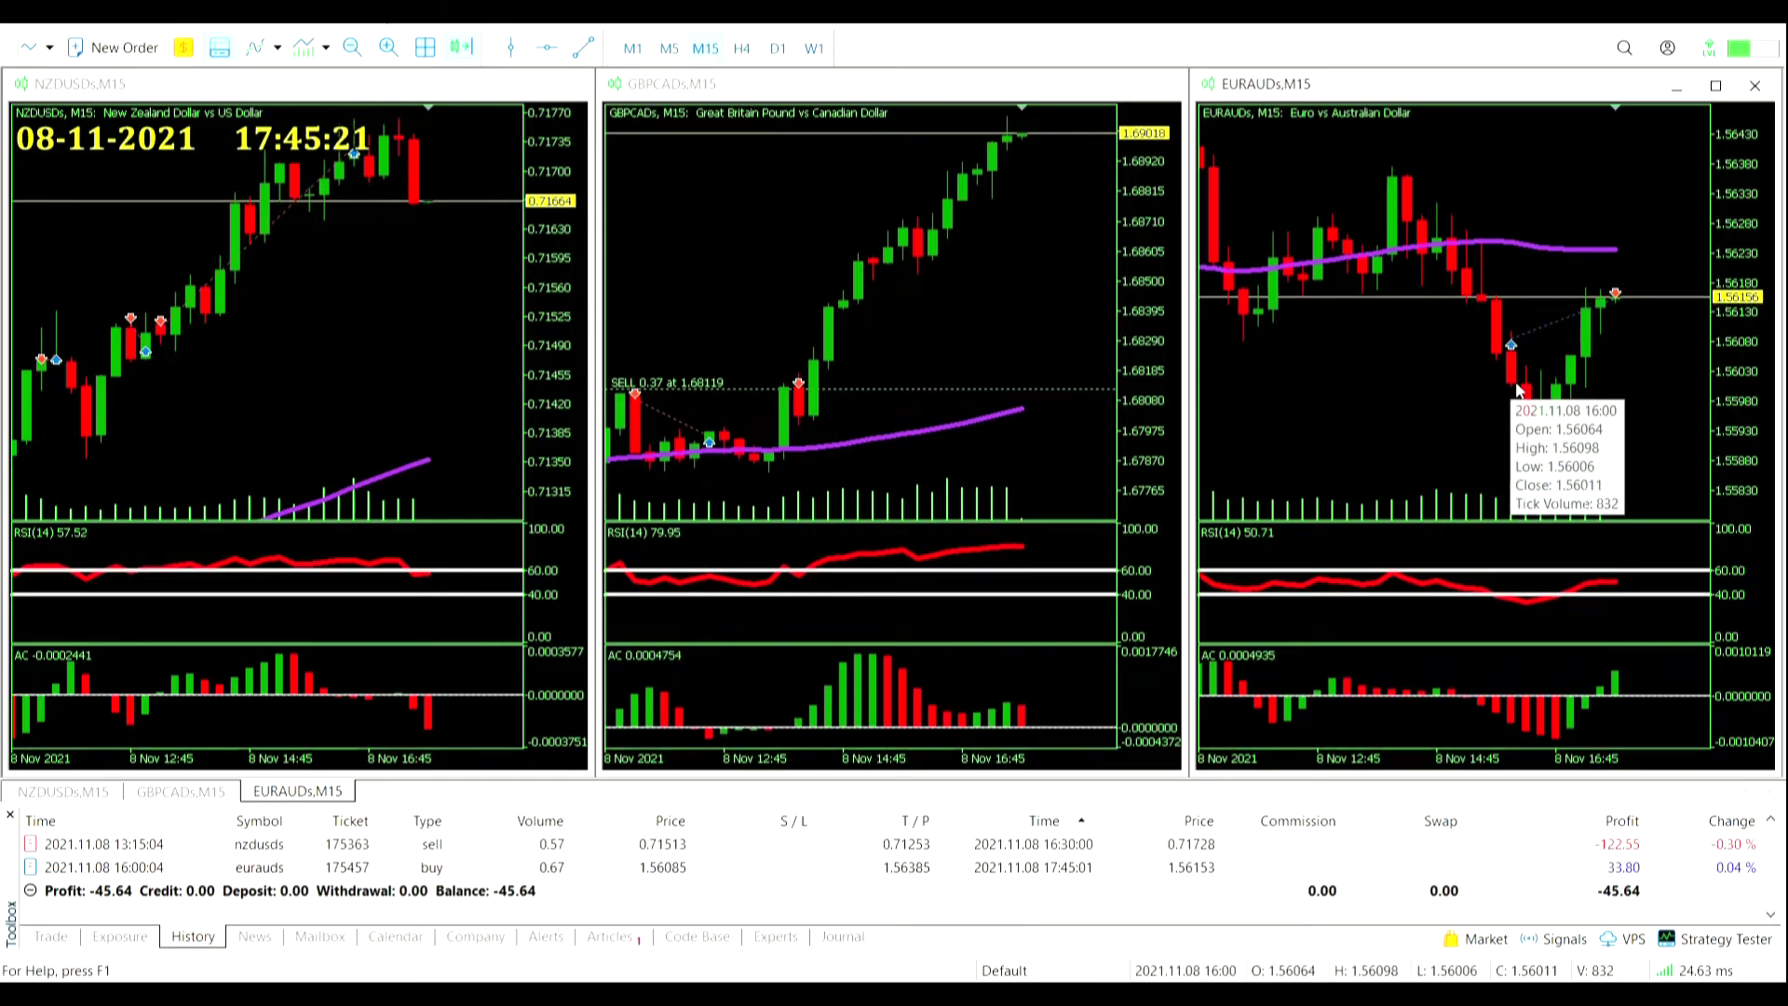
{"action": "mouse_move", "coordinate": [1494, 604]}
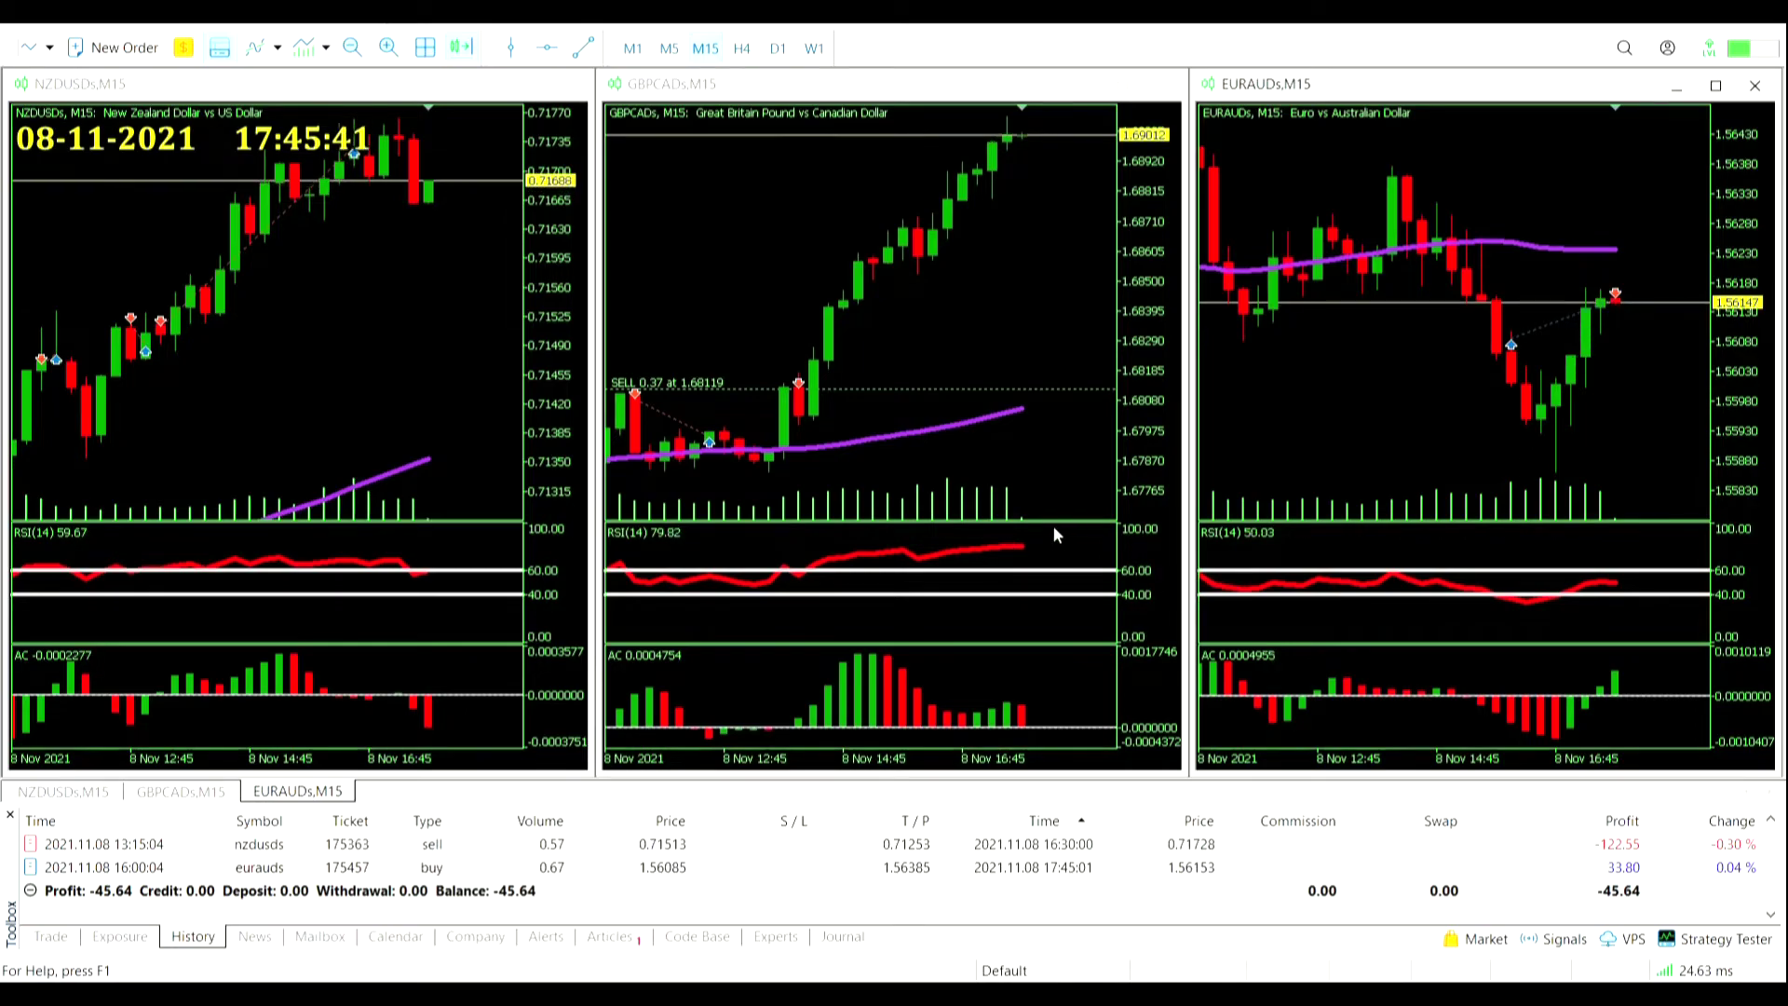
Step: Return to the open trades, close the 0.37 lot GBPCADs sell position, and show the account history
{"action": "left_click", "coordinate": [50, 936]}
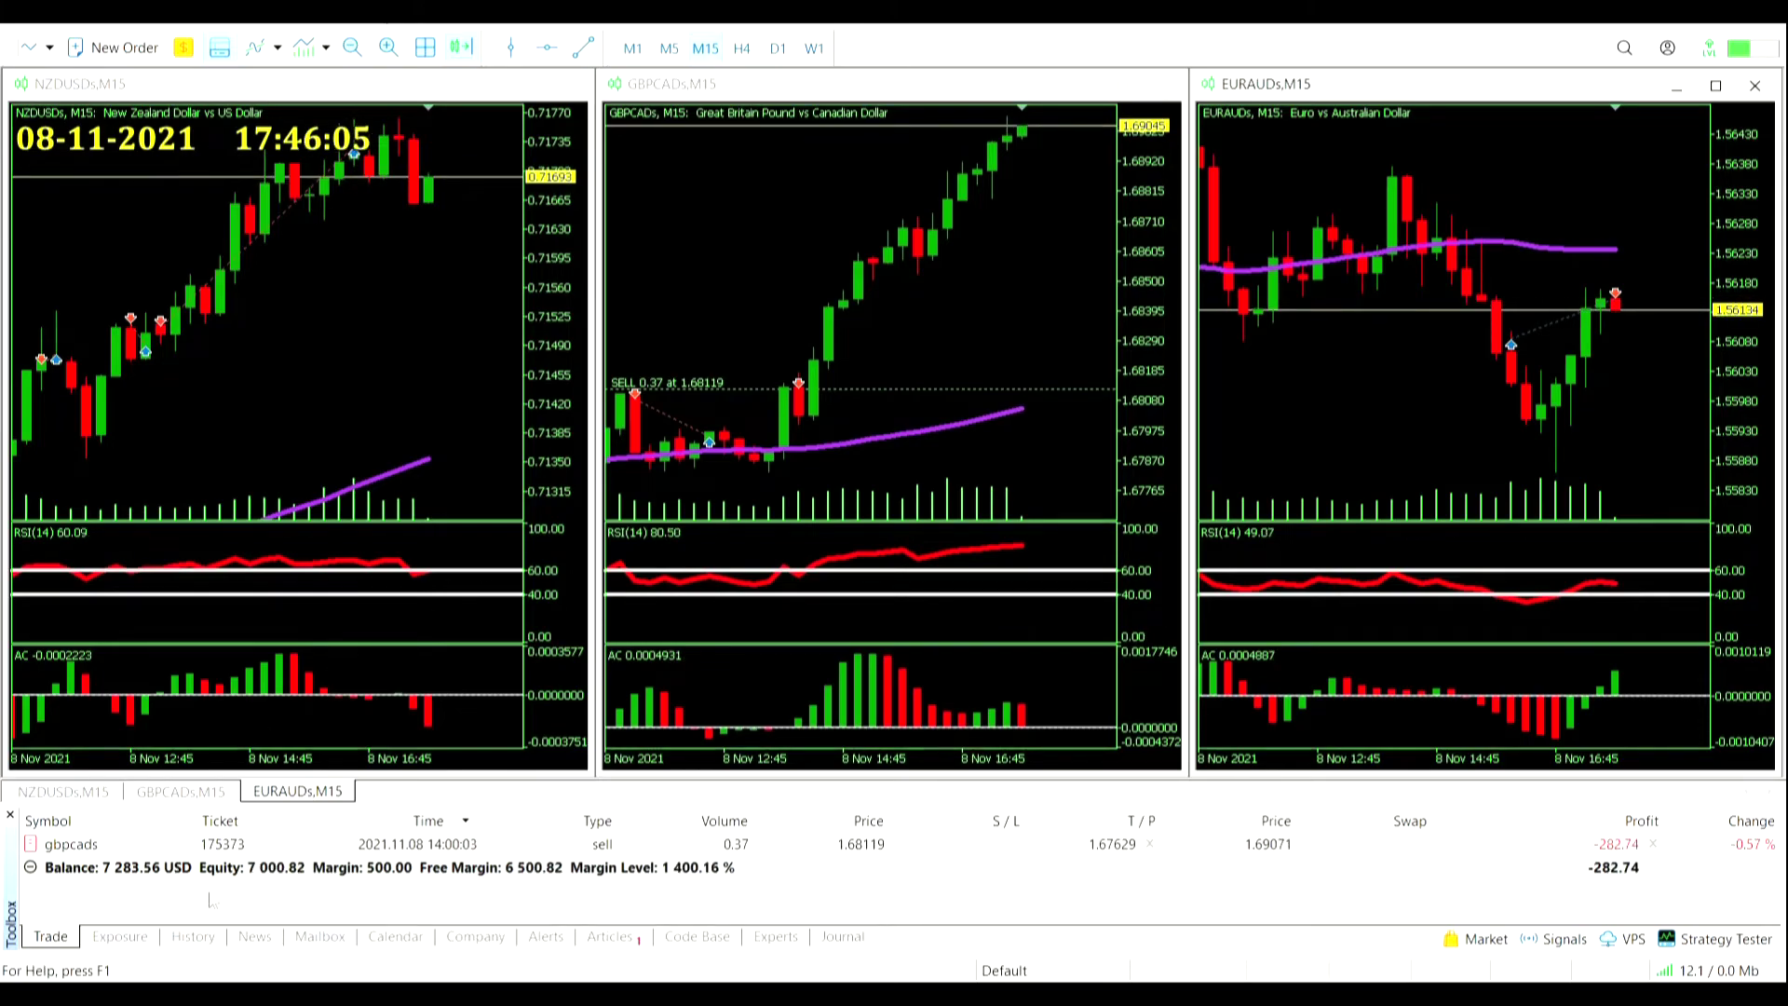
{"action": "left_click", "coordinate": [395, 937]}
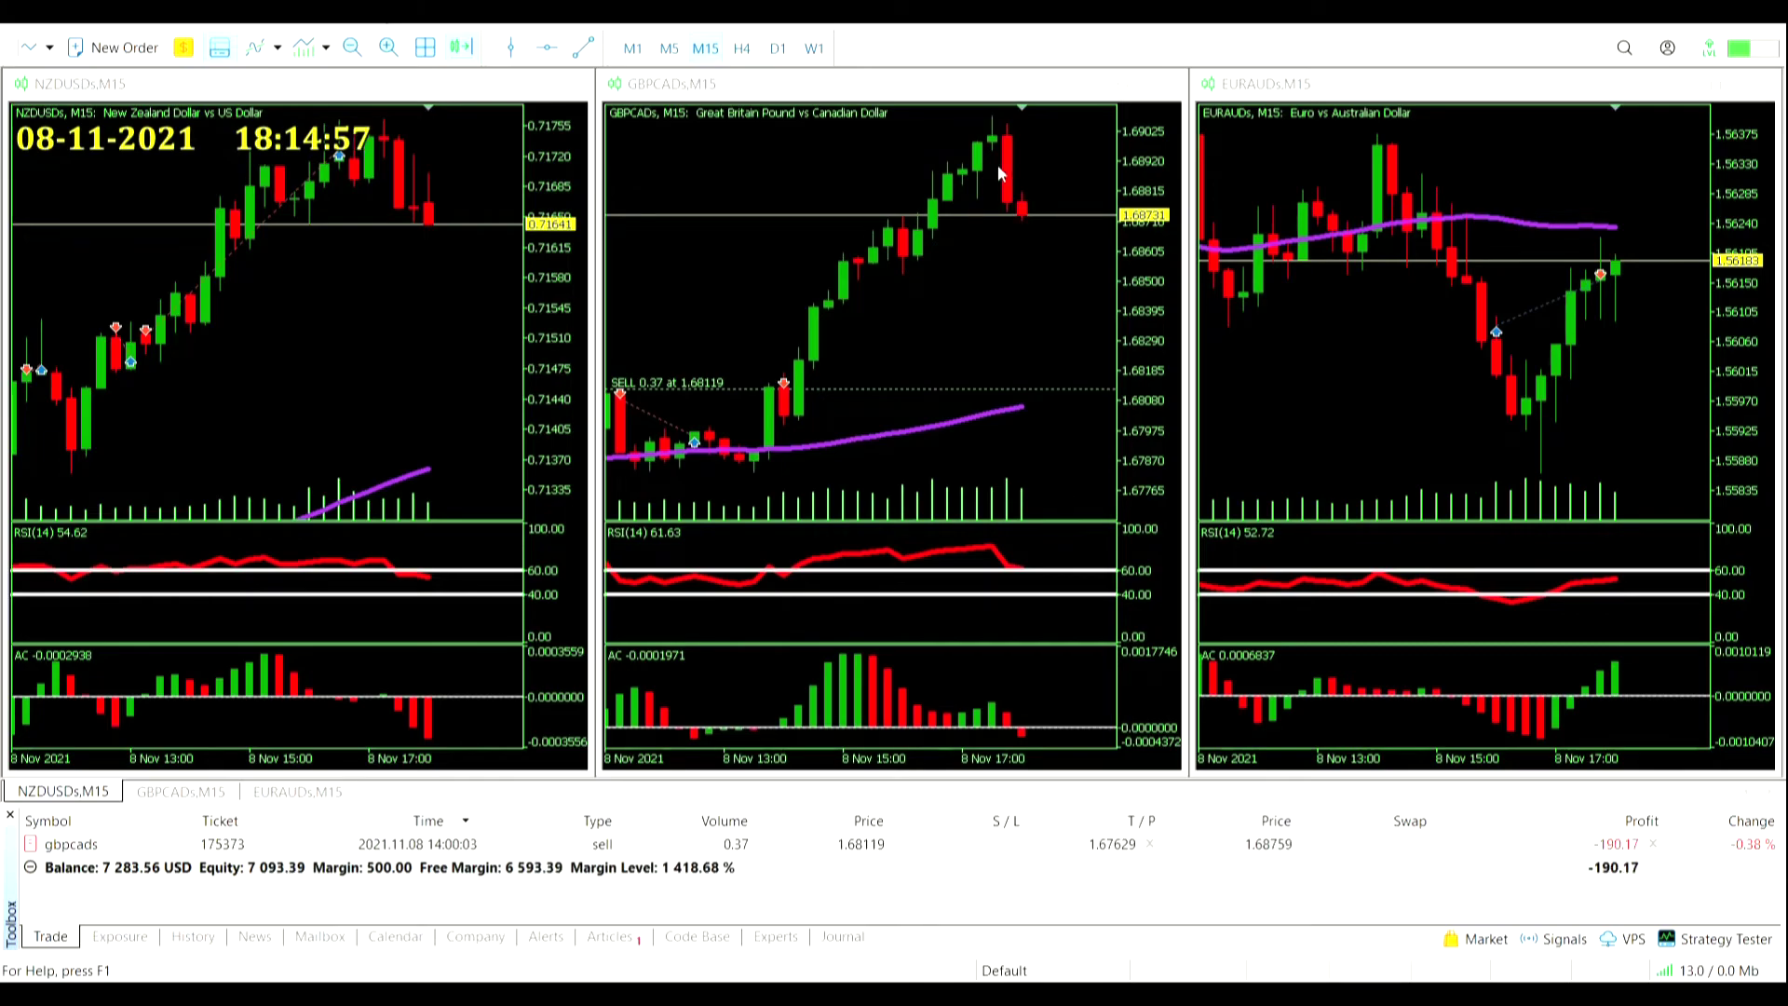
{"action": "left_click", "coordinate": [1653, 843]}
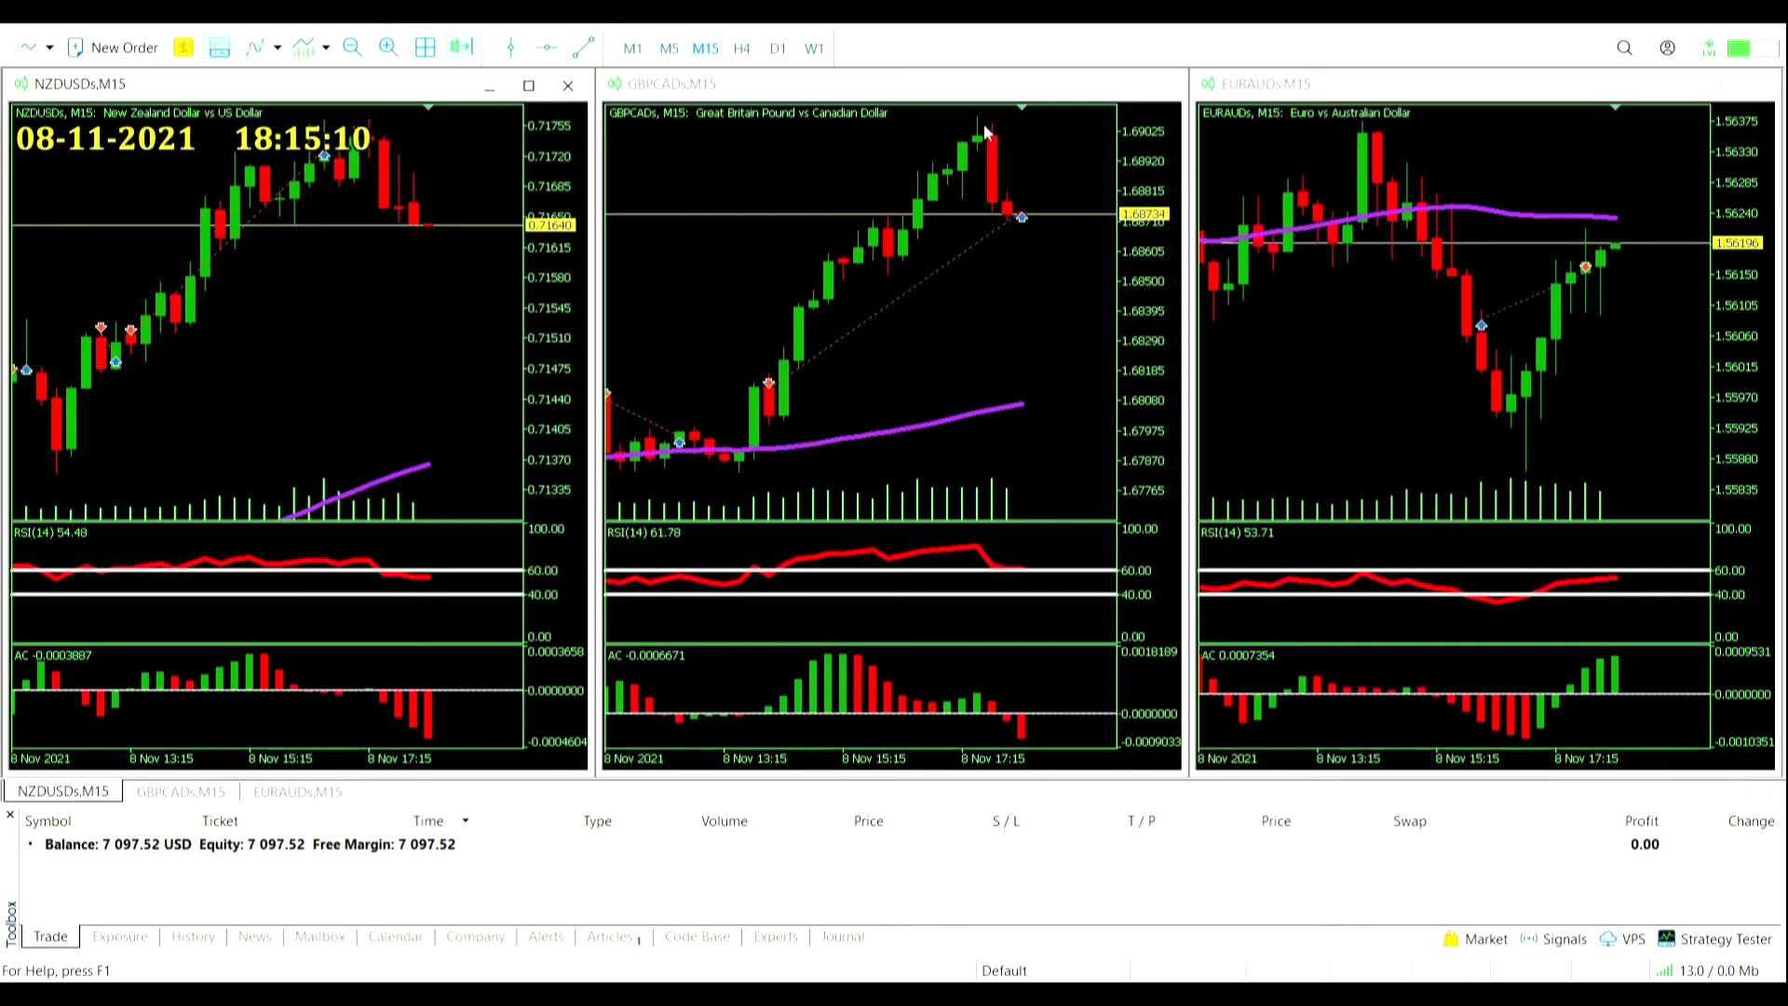
{"action": "left_click", "coordinate": [196, 937]}
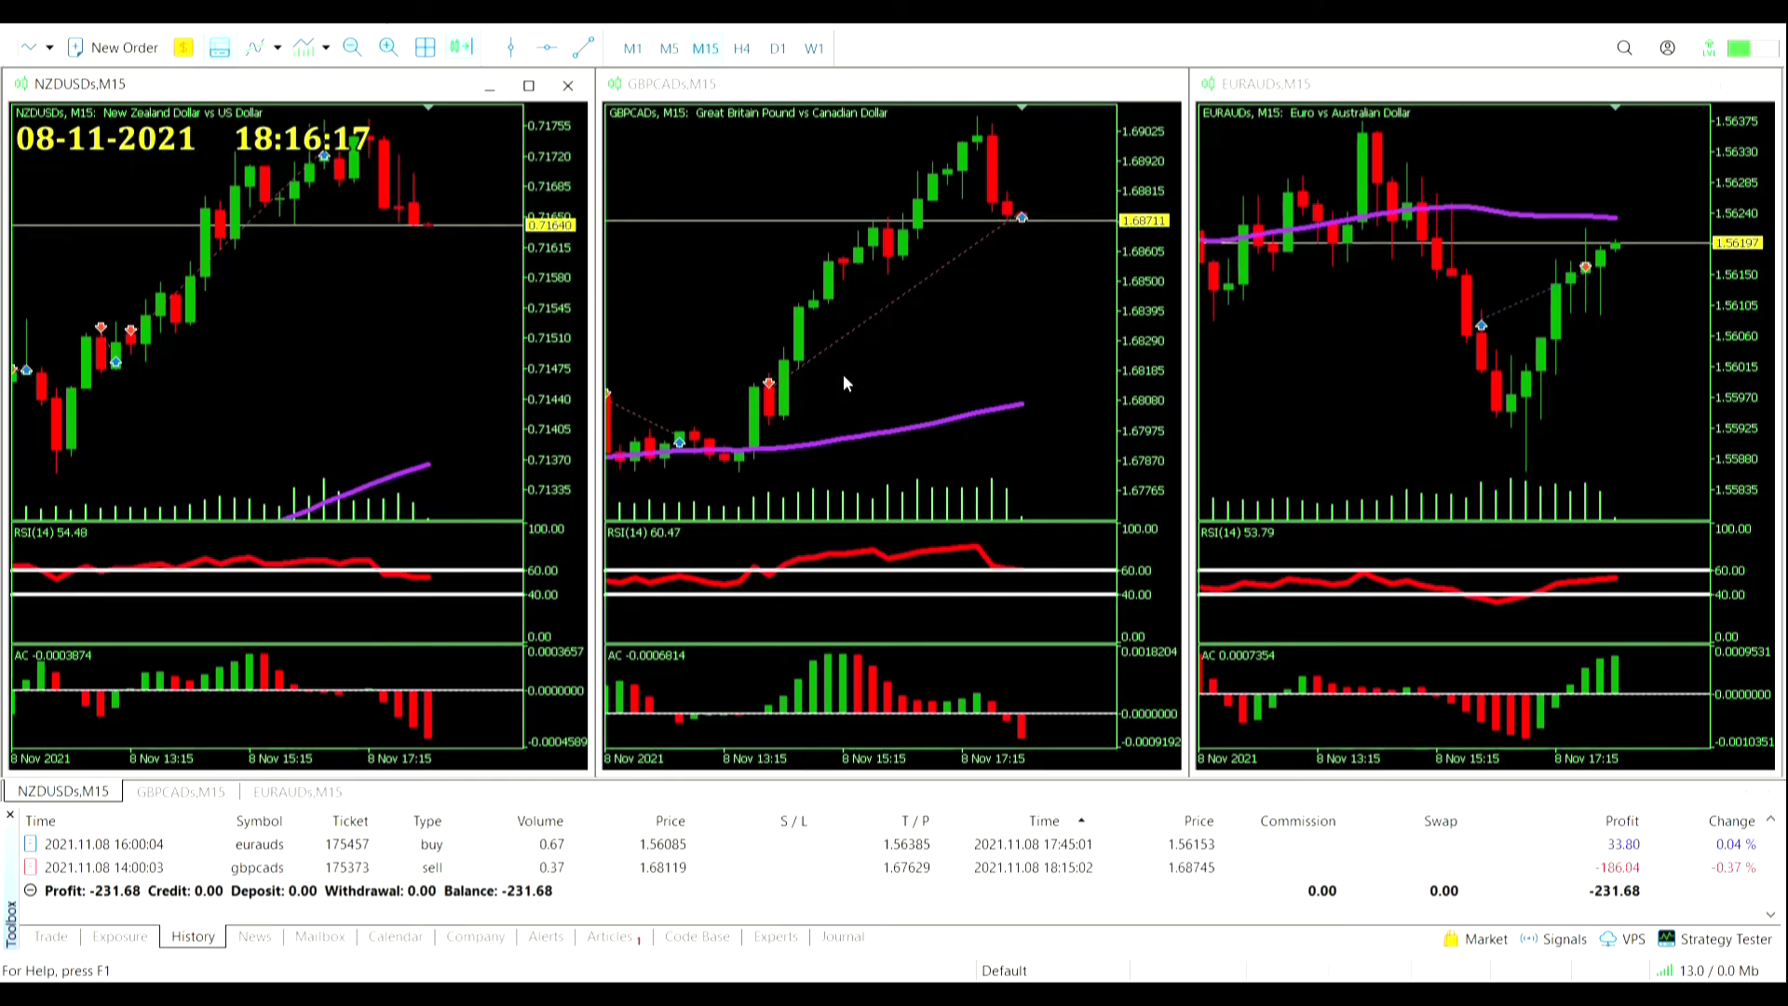
Step: Measure the GBPCADs move from the sell entry to the exit, and the NZDUSDs price distance near its recent swing high
{"action": "middle_click", "coordinate": [772, 389]}
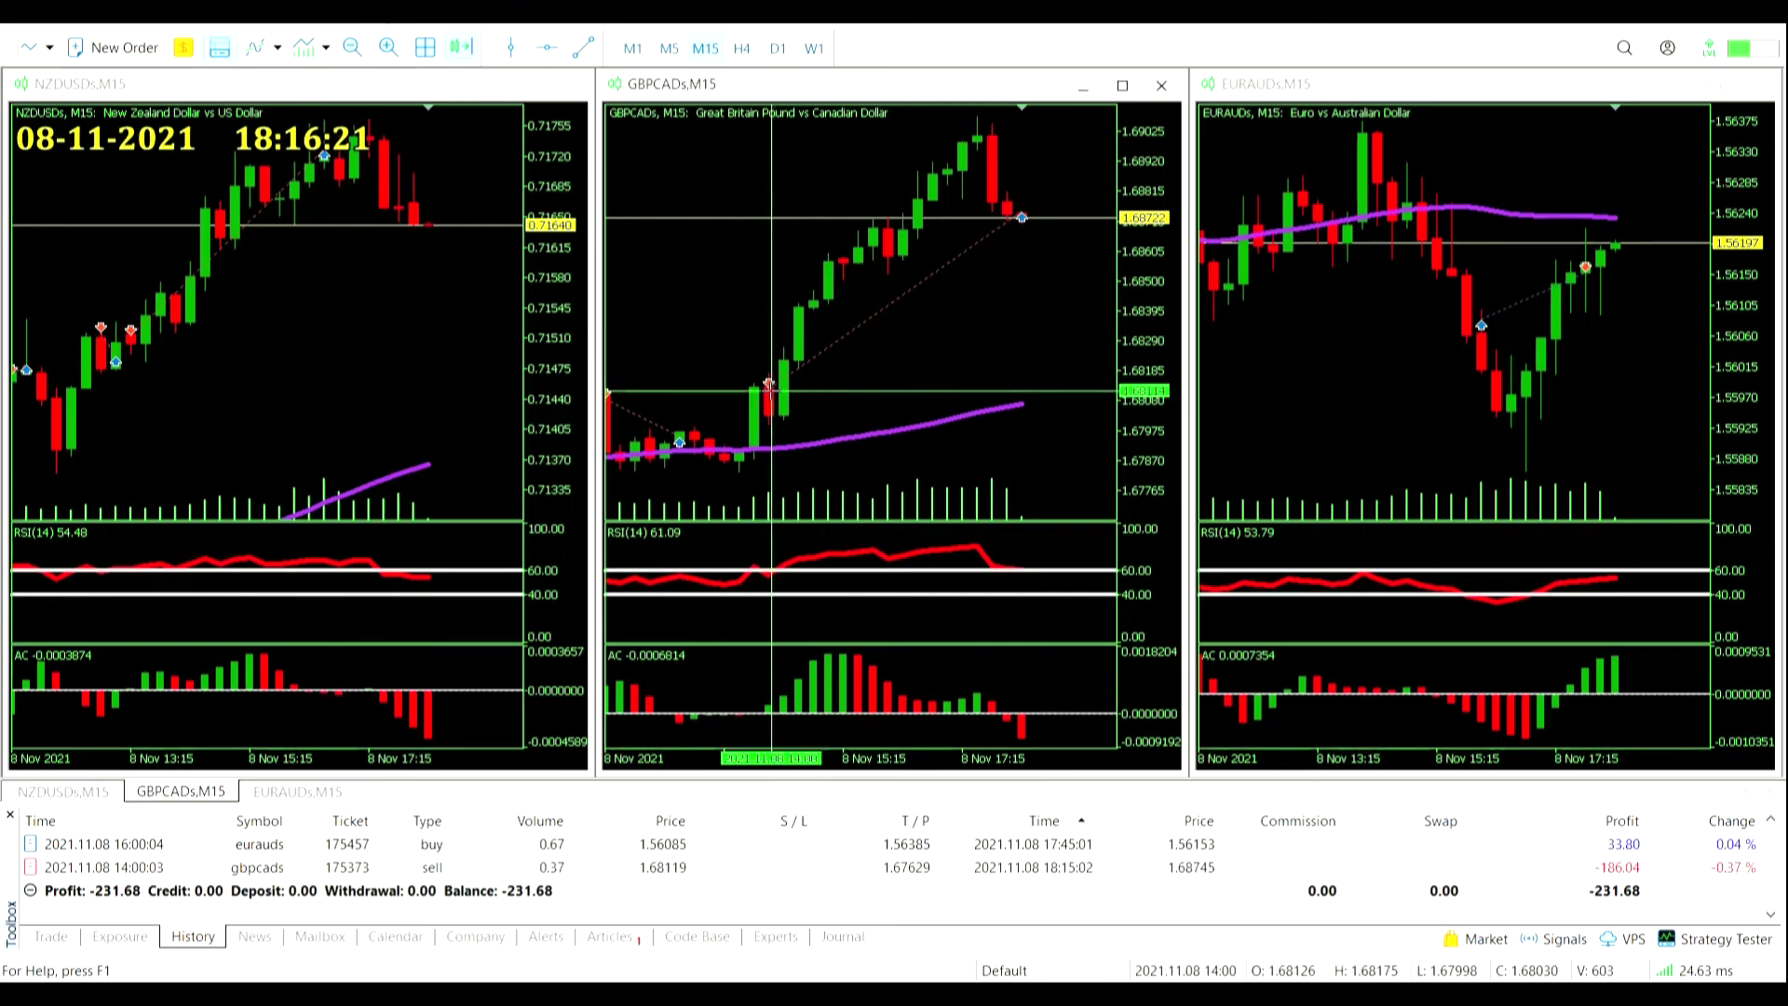
{"action": "left_click_drag", "start_coordinate": [772, 390], "coordinate": [1013, 228]}
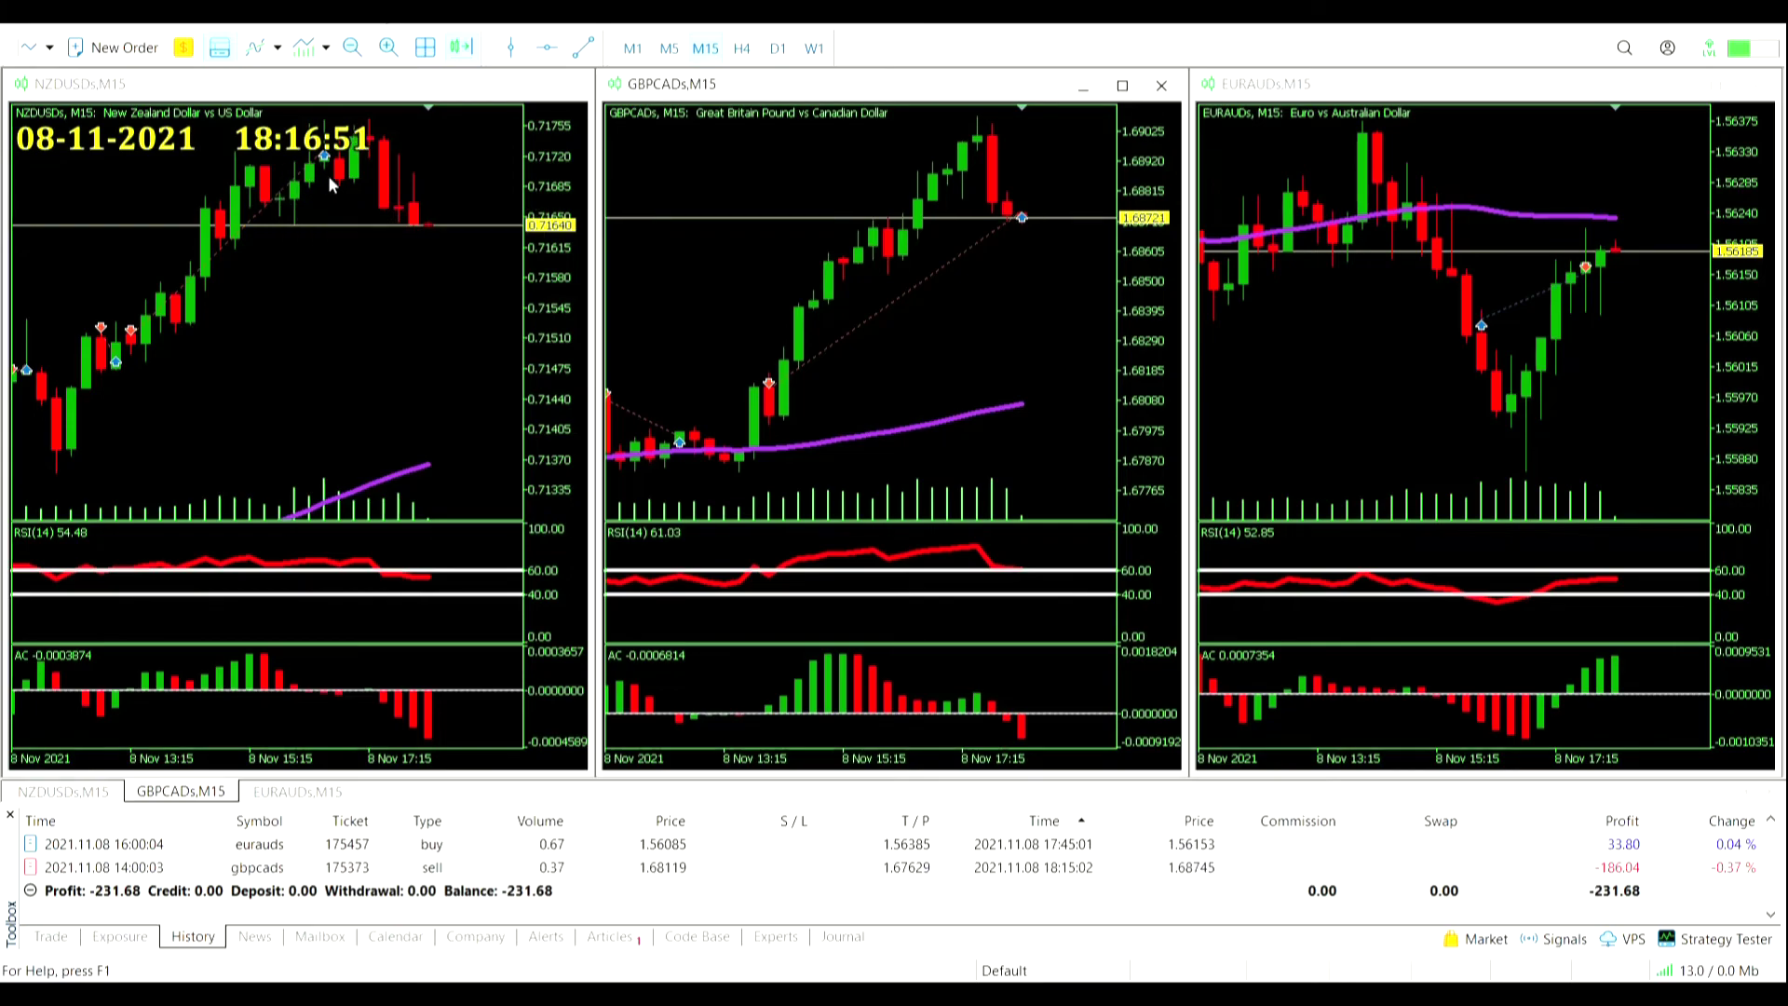
{"action": "middle_click", "coordinate": [403, 153]}
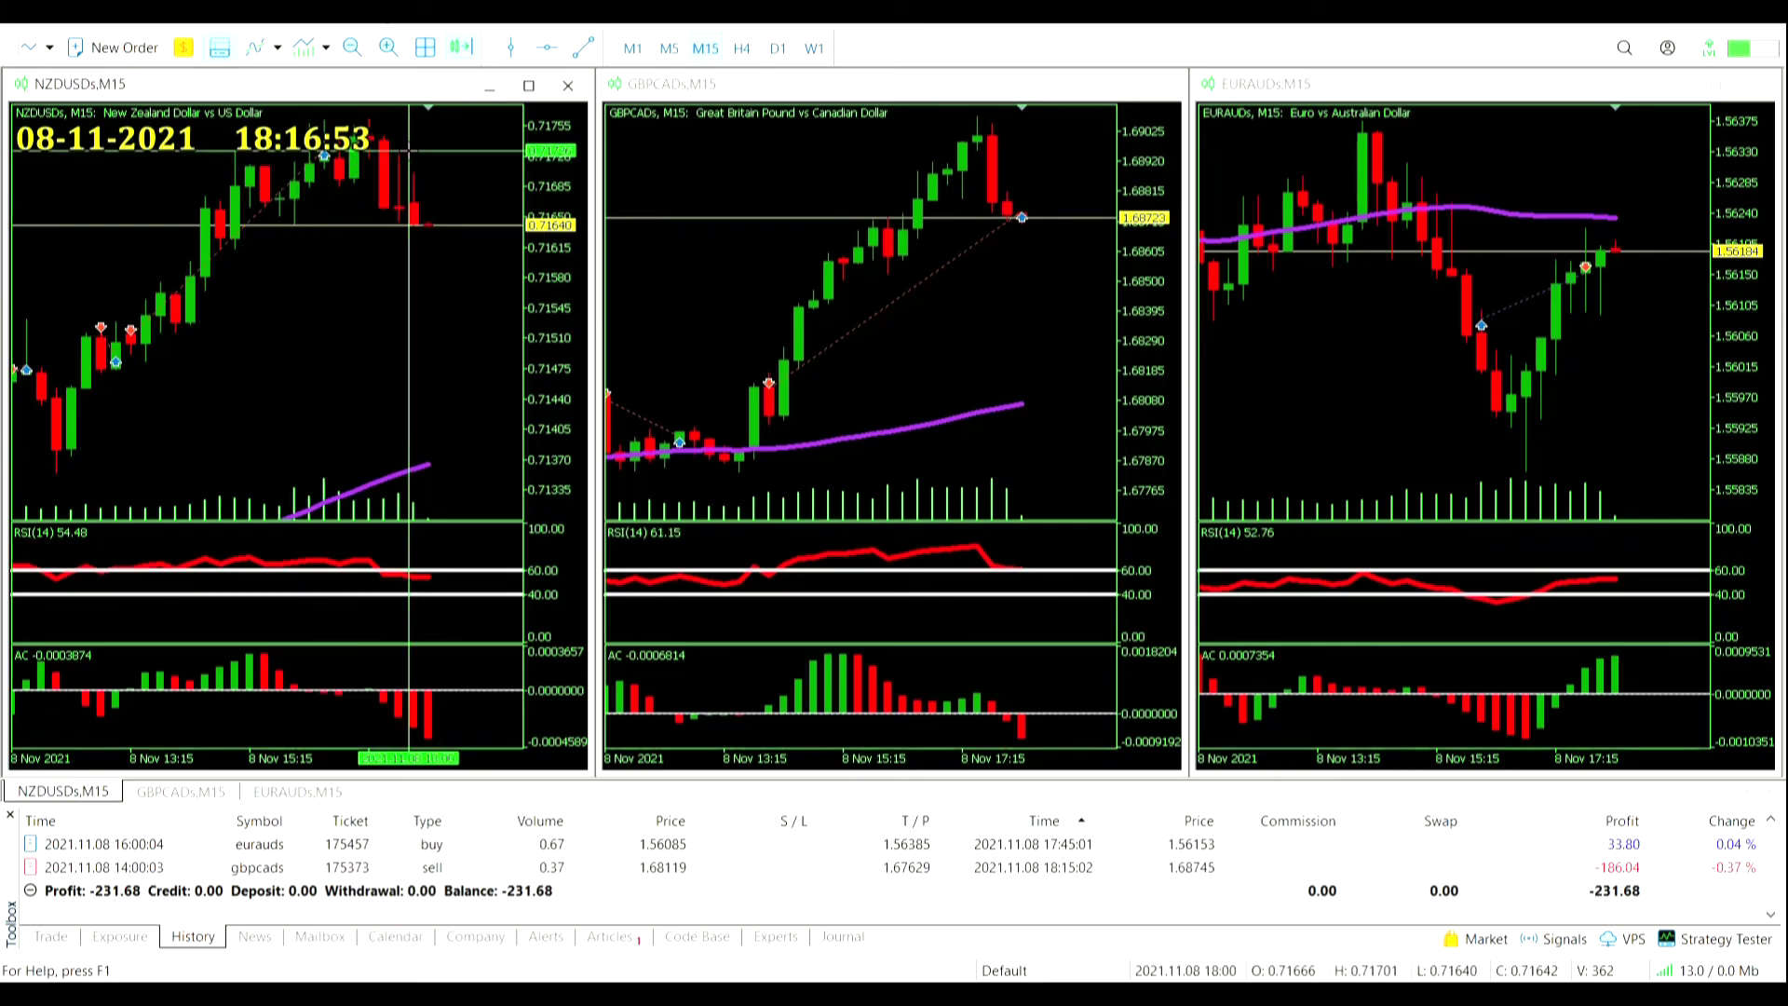
{"action": "left_click_drag", "start_coordinate": [408, 149], "coordinate": [404, 122]}
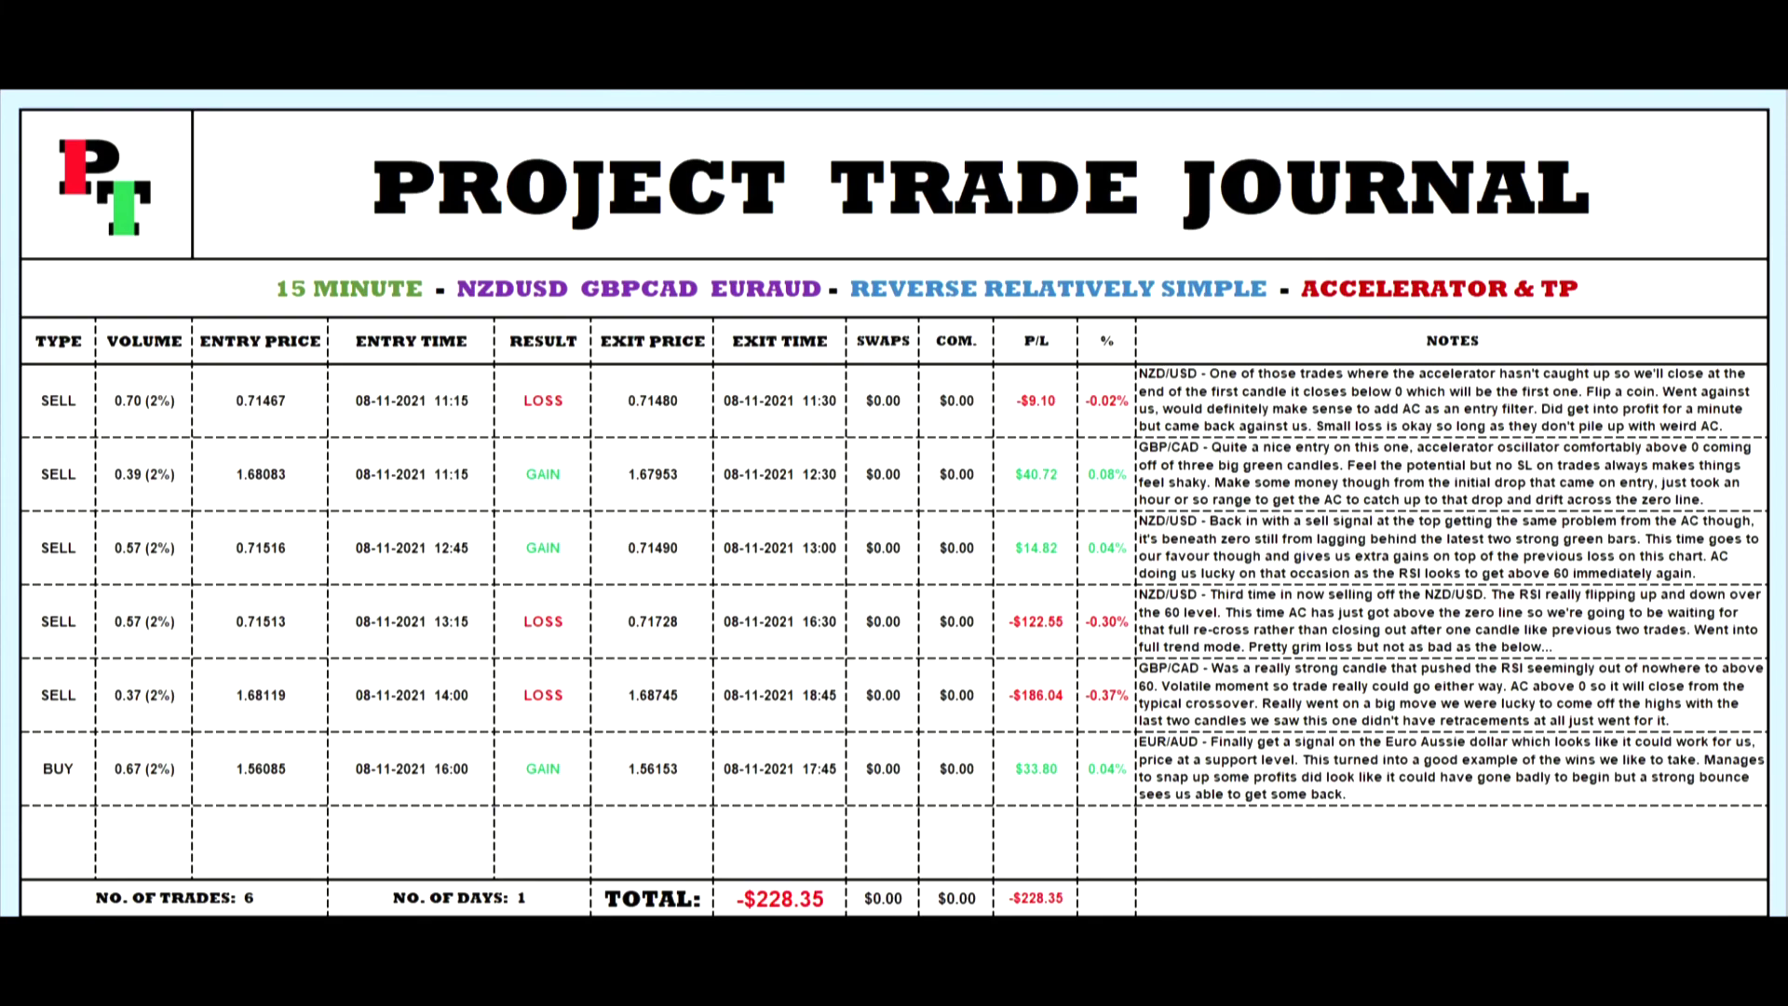
Step: Switch to the trade journal spreadsheets and compare the Relatively Simple journal's trade results with the Reverse Relatively Simple journal
{"action": "scroll", "coordinate": [659, 791], "scroll_direction": "down", "scroll_amount": 3}
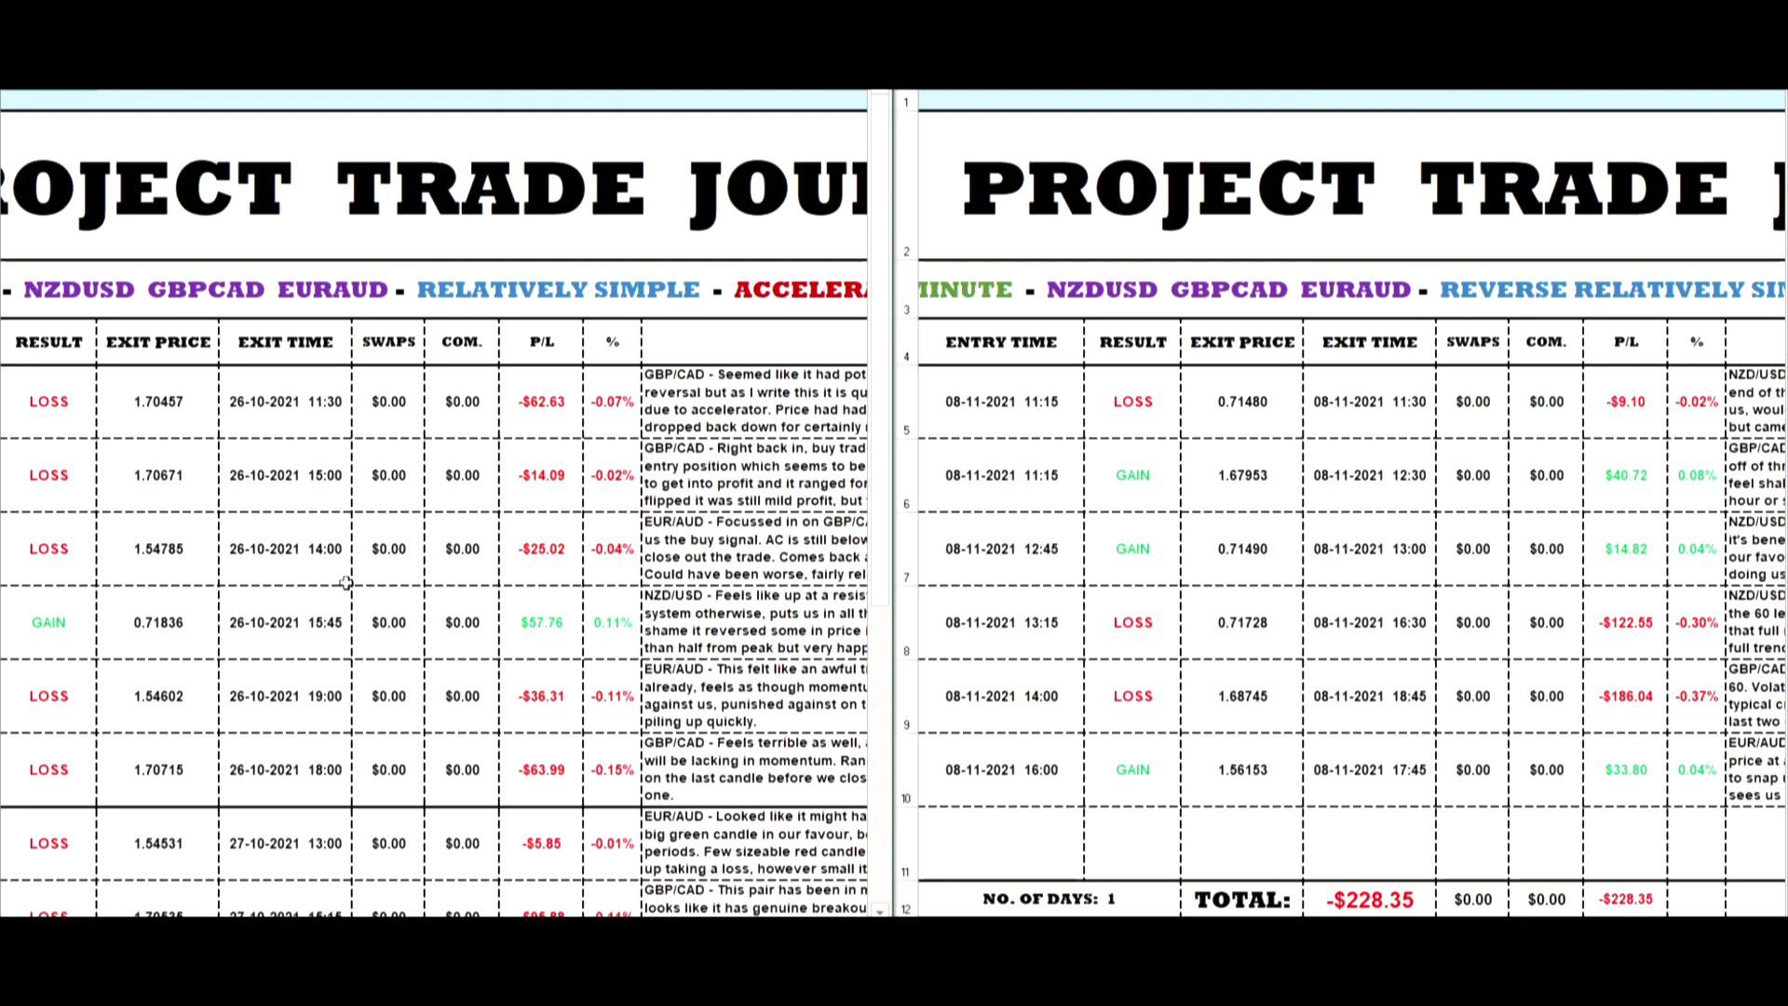
{"action": "scroll", "coordinate": [346, 582], "scroll_direction": "down", "scroll_amount": 3}
{"action": "scroll", "coordinate": [346, 582], "scroll_direction": "down", "scroll_amount": 3}
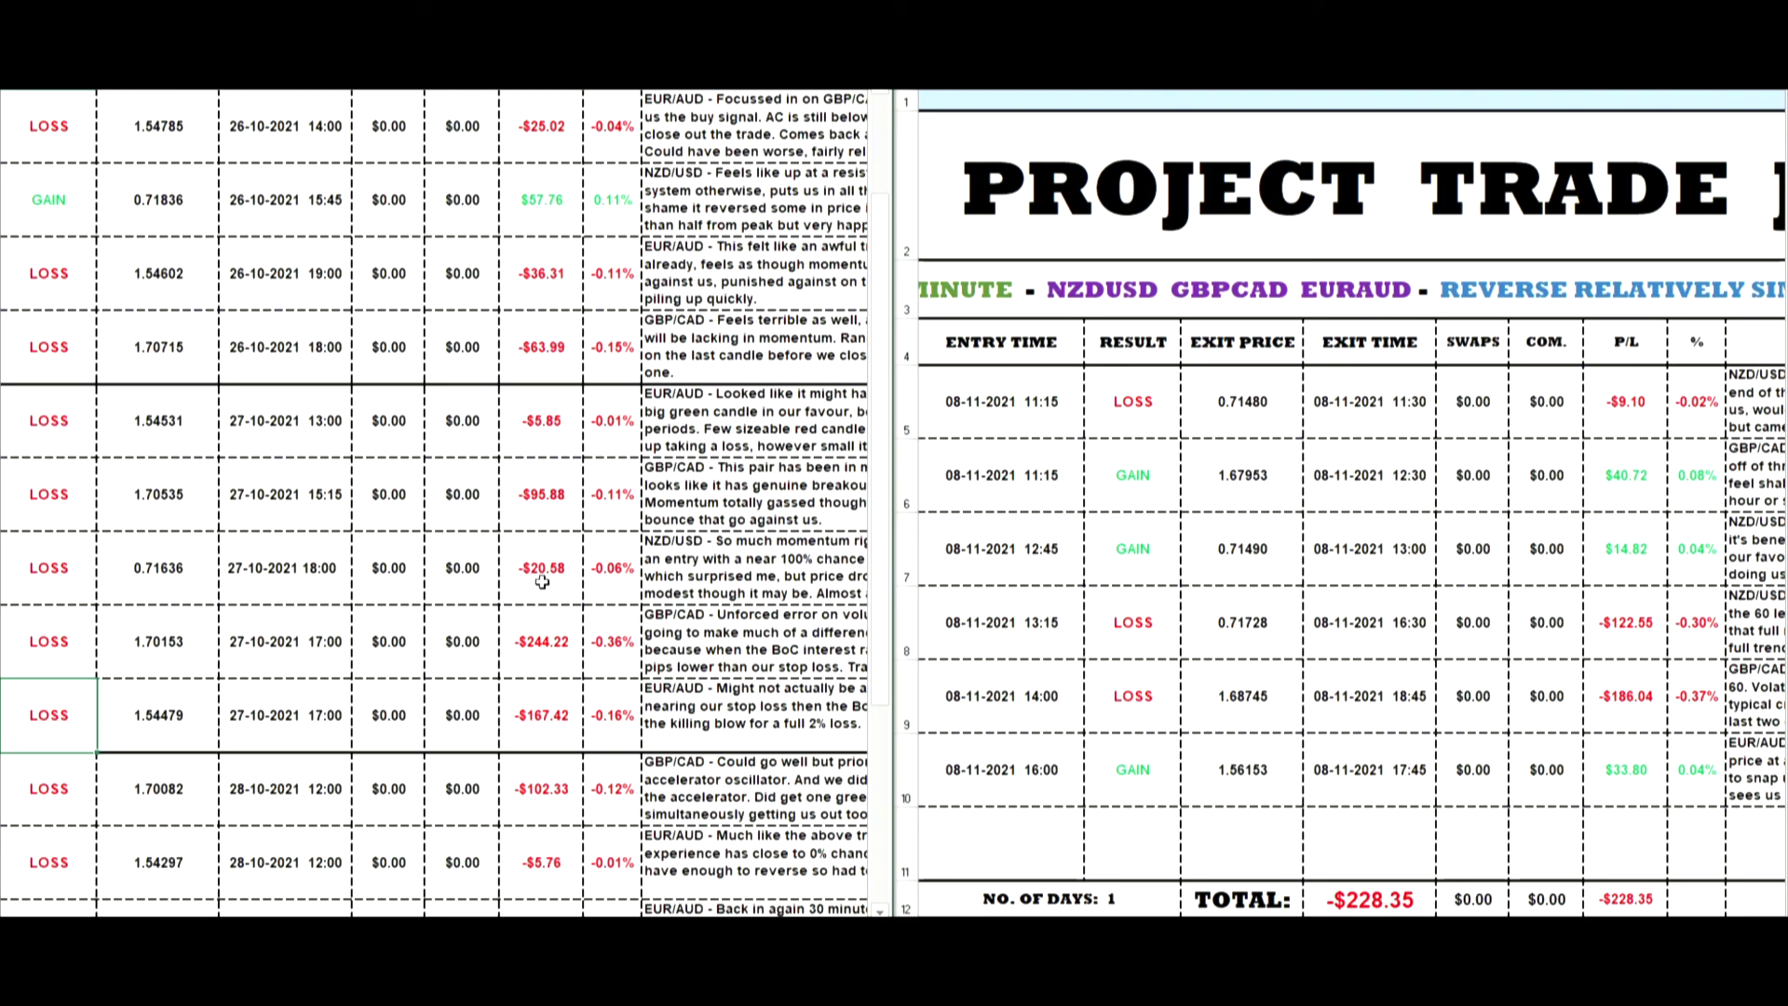
{"action": "scroll", "coordinate": [542, 582], "scroll_direction": "up", "scroll_amount": 3}
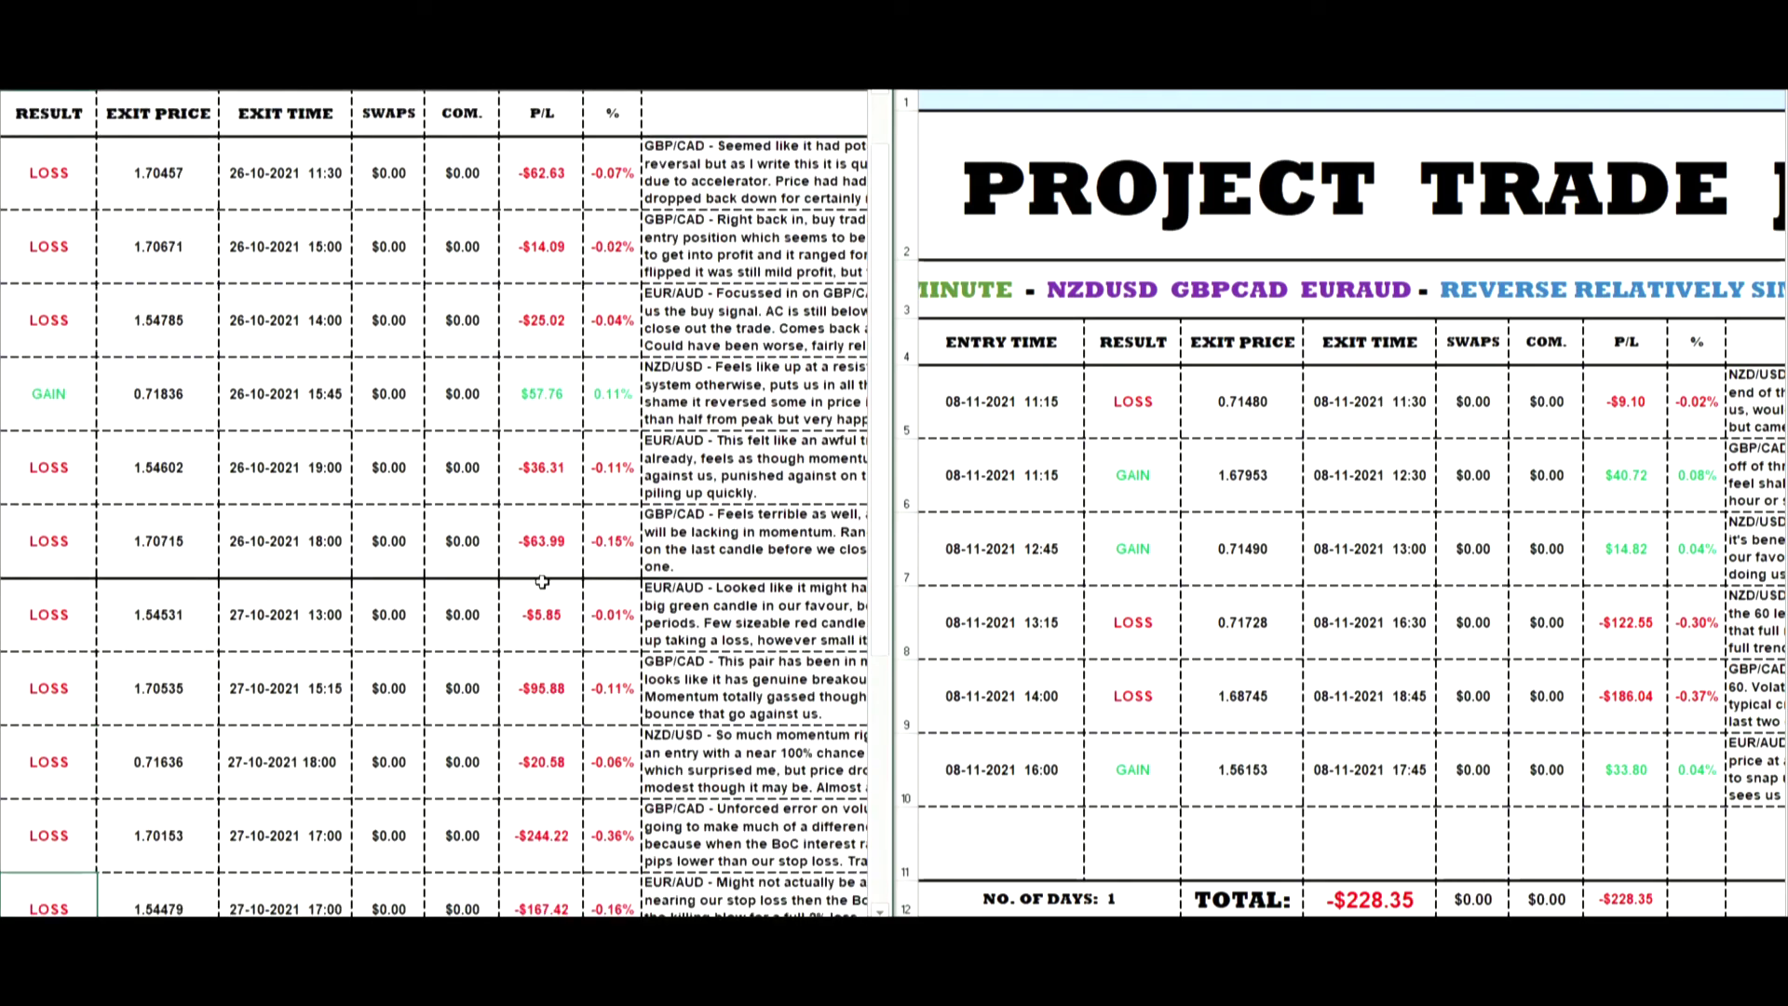